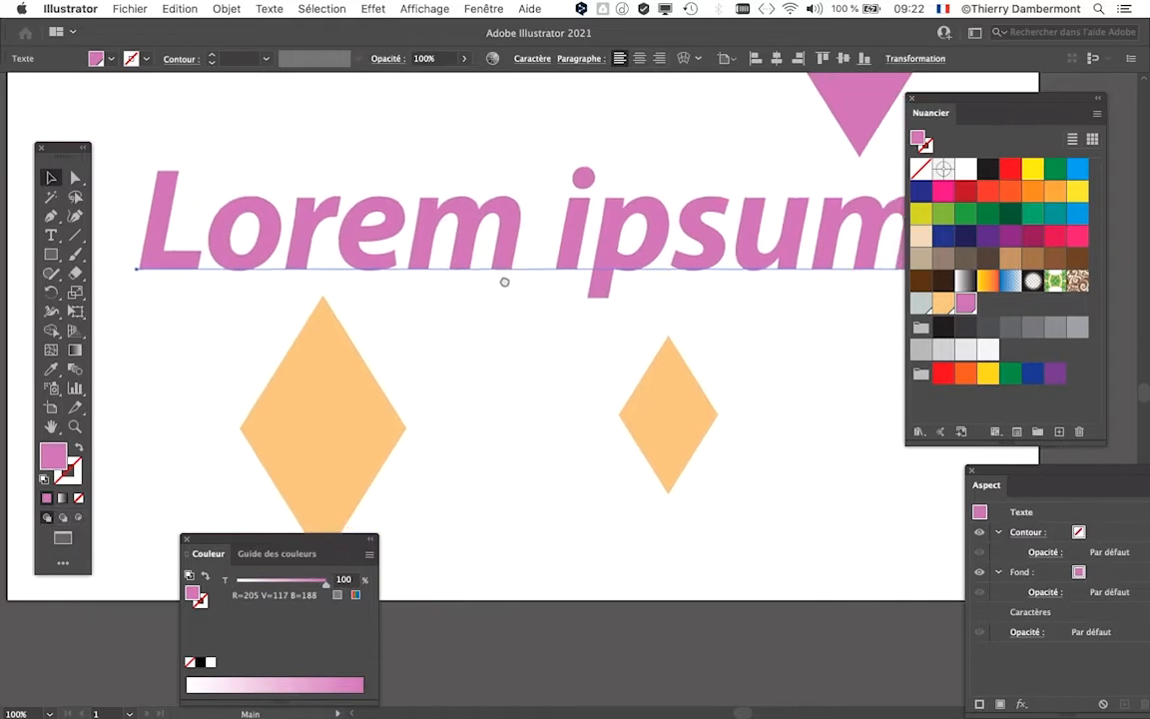
# Move the Nuancier and Aspect panels beside each other at the artboard's edge and close the Couleur panel.
pyautogui.moveTo(940, 102); pyautogui.dragTo(1011, 92)
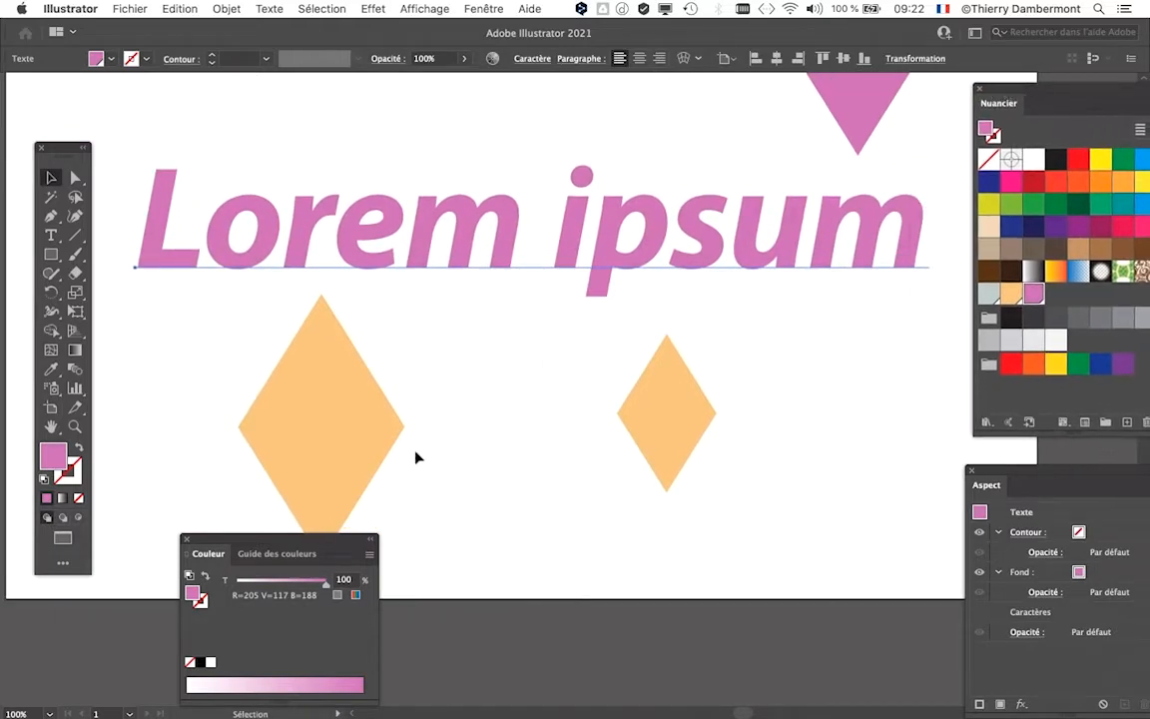
pyautogui.moveTo(1009, 486); pyautogui.dragTo(884, 418)
pyautogui.moveTo(754, 299); pyautogui.dragTo(727, 113)
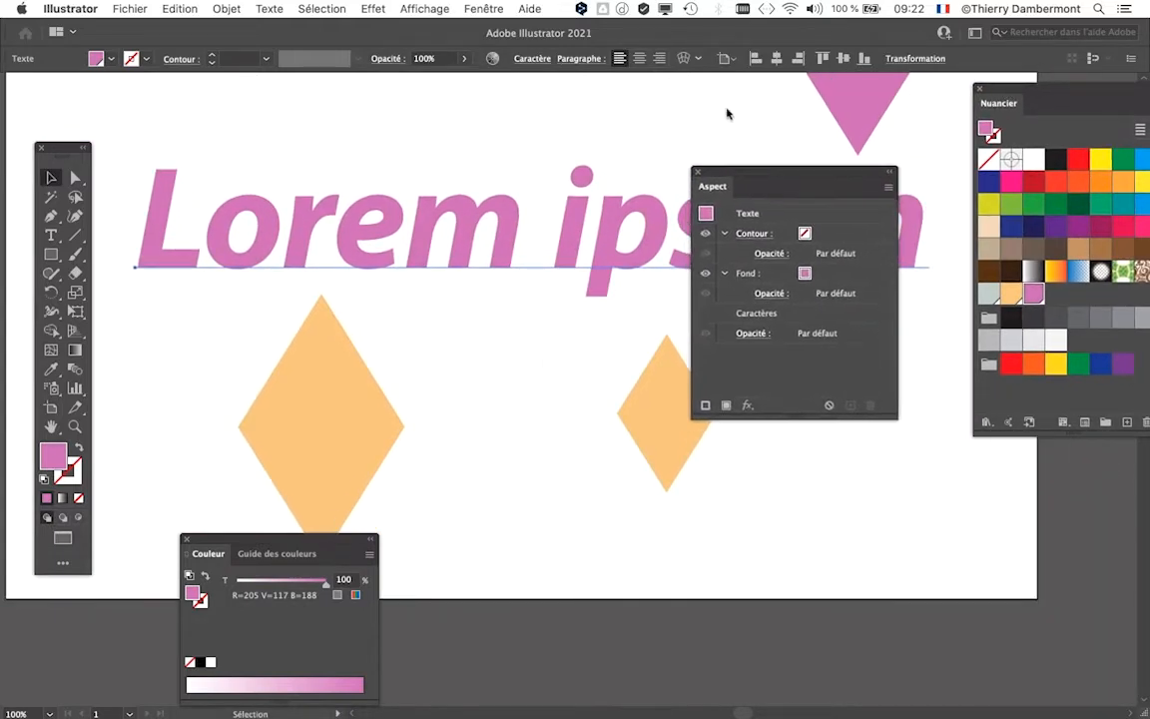
pyautogui.click(187, 539)
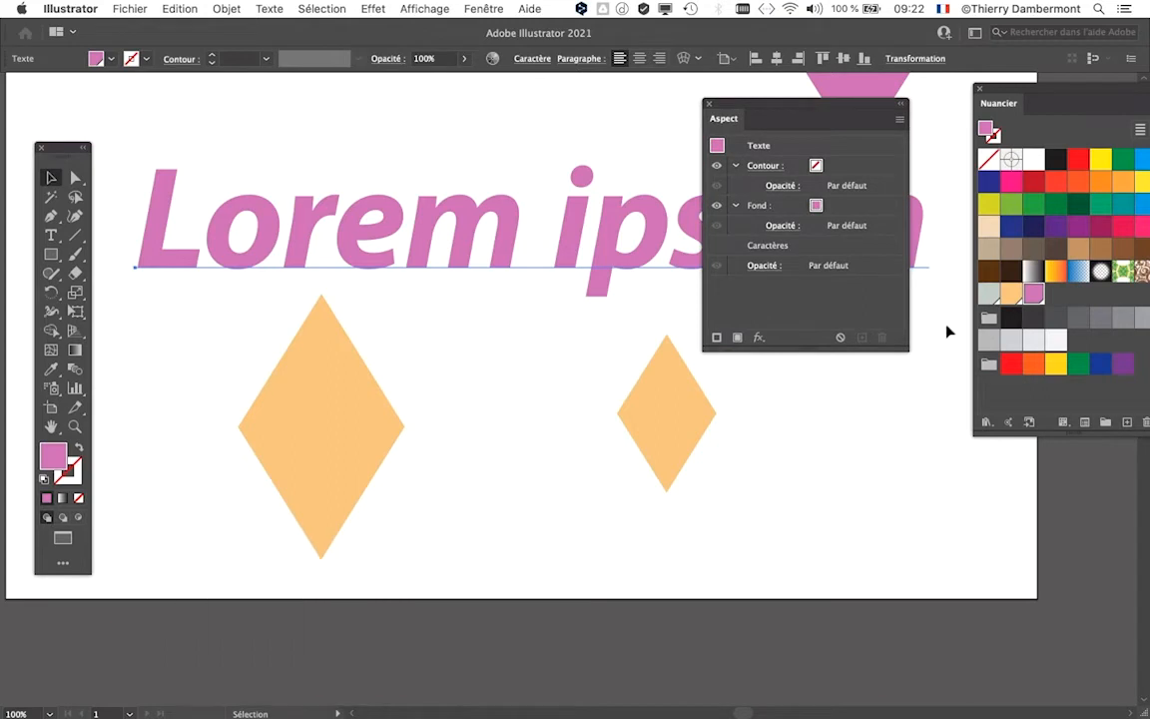
pyautogui.moveTo(905, 348); pyautogui.dragTo(904, 361)
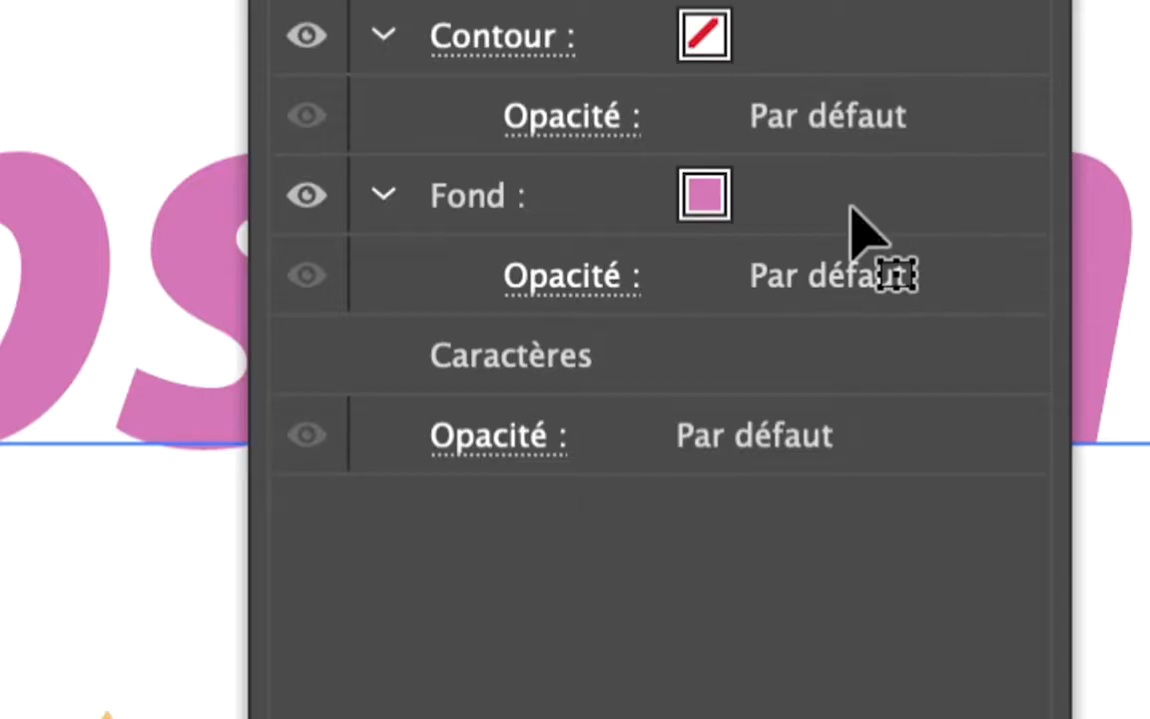
# Change the Fond attribute of the Lorem ipsum text to the bright cyan swatch in the Aspect panel.
pyautogui.click(852, 208)
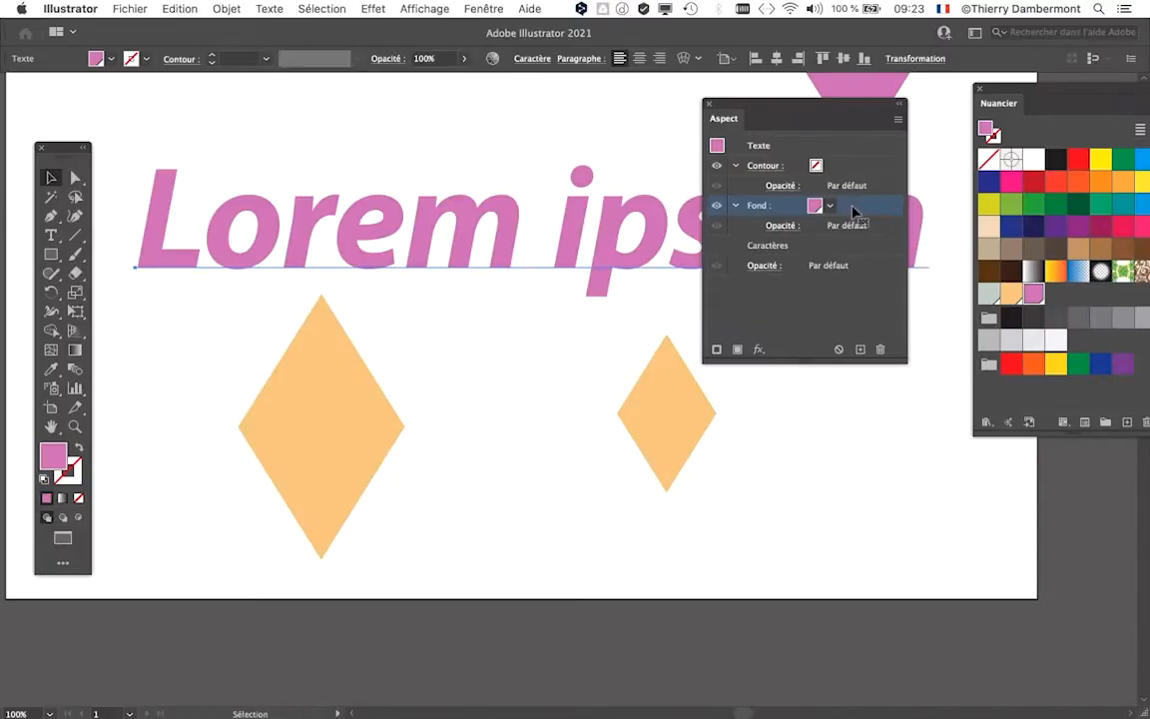
pyautogui.press('Tab')
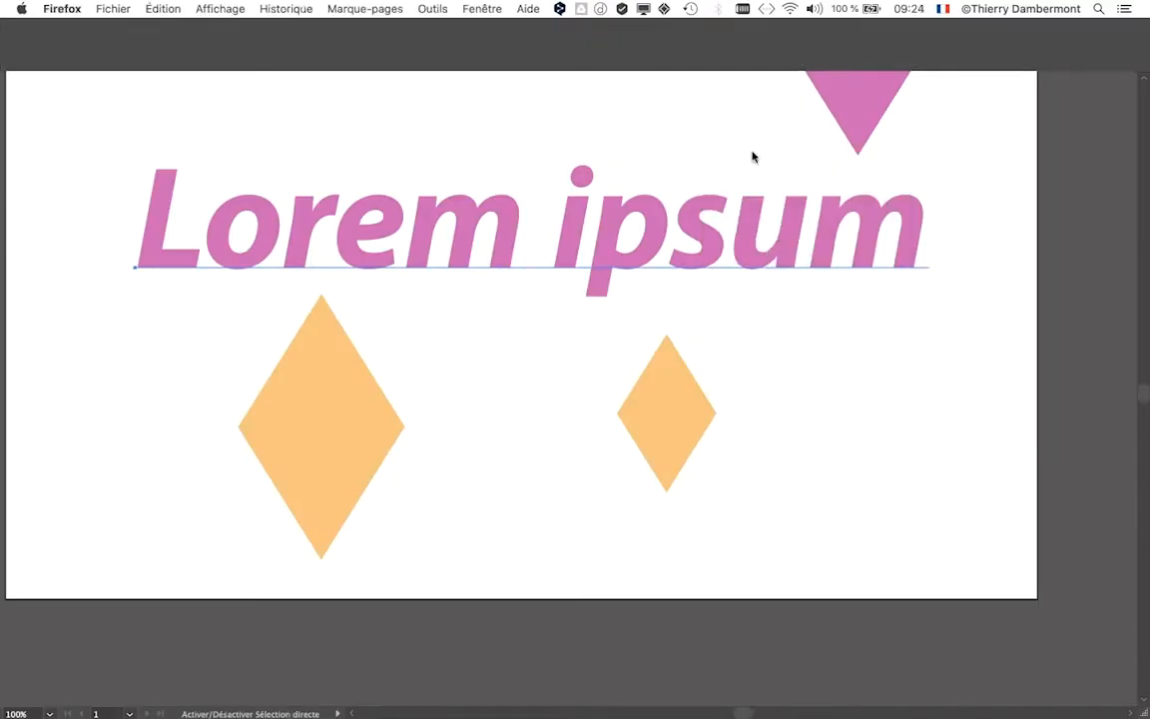
pyautogui.press('Tab')
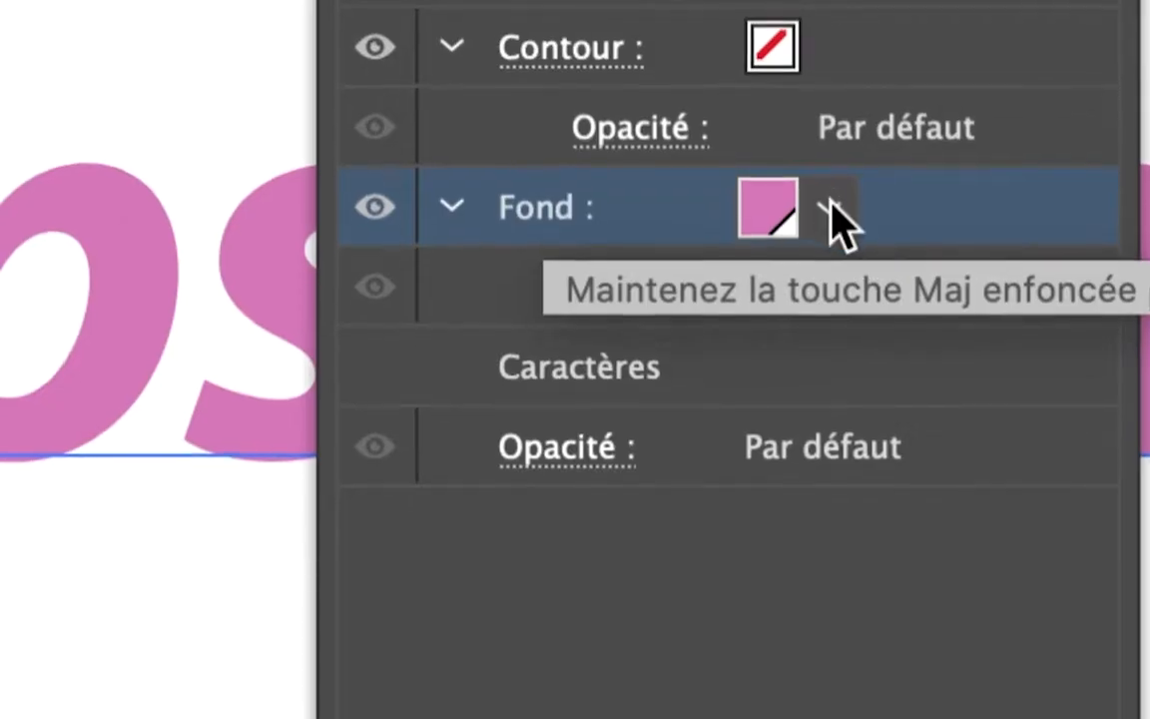
pyautogui.click(832, 206)
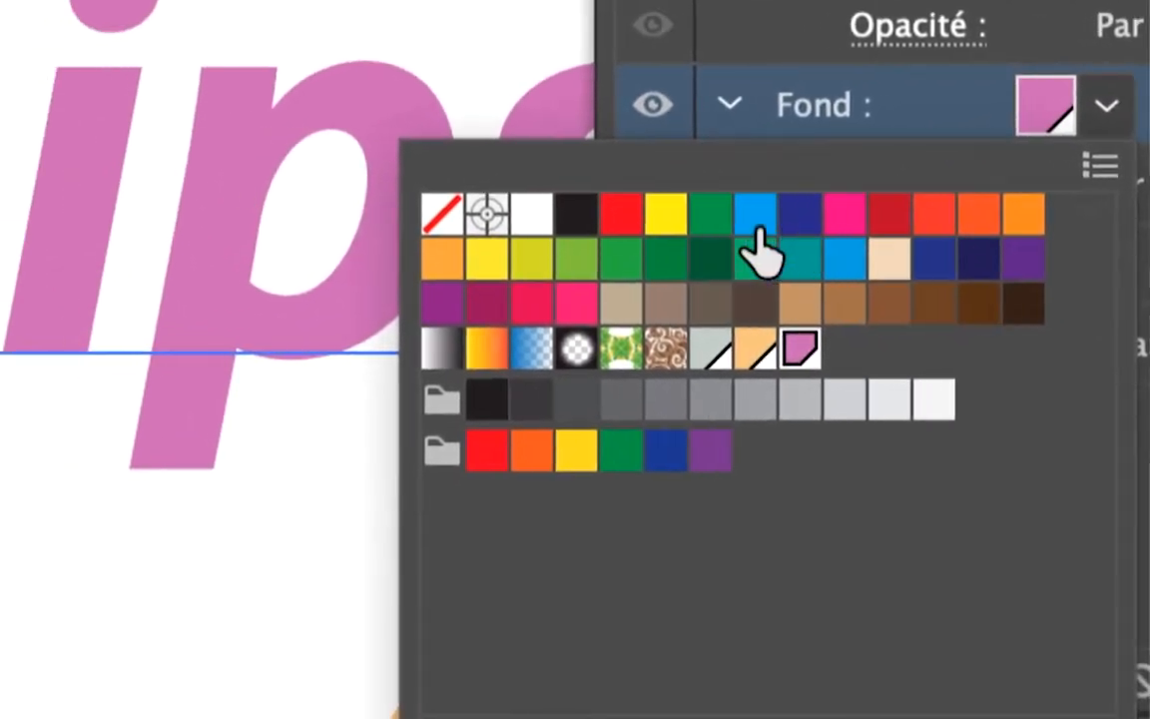
pyautogui.click(480, 315)
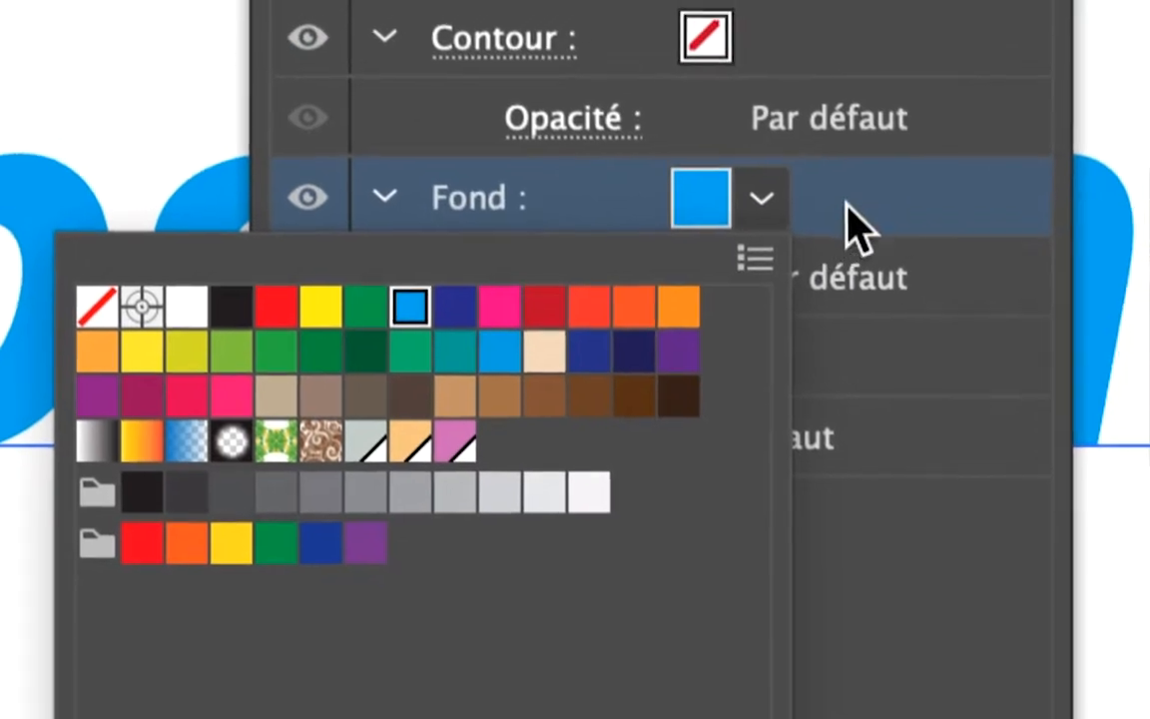
pyautogui.click(855, 225)
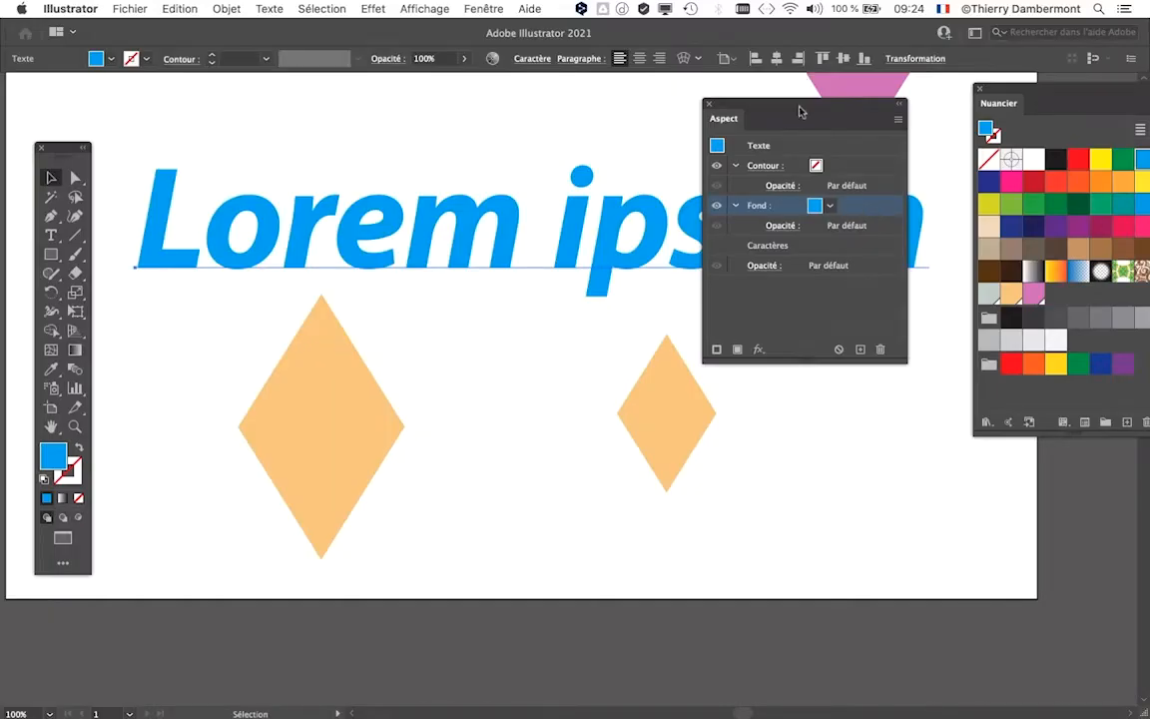
# Reposition the Aspect and Nuancier panels clear of each other and make the cyan swatch a Globale colour.
pyautogui.moveTo(799, 112); pyautogui.dragTo(277, 376)
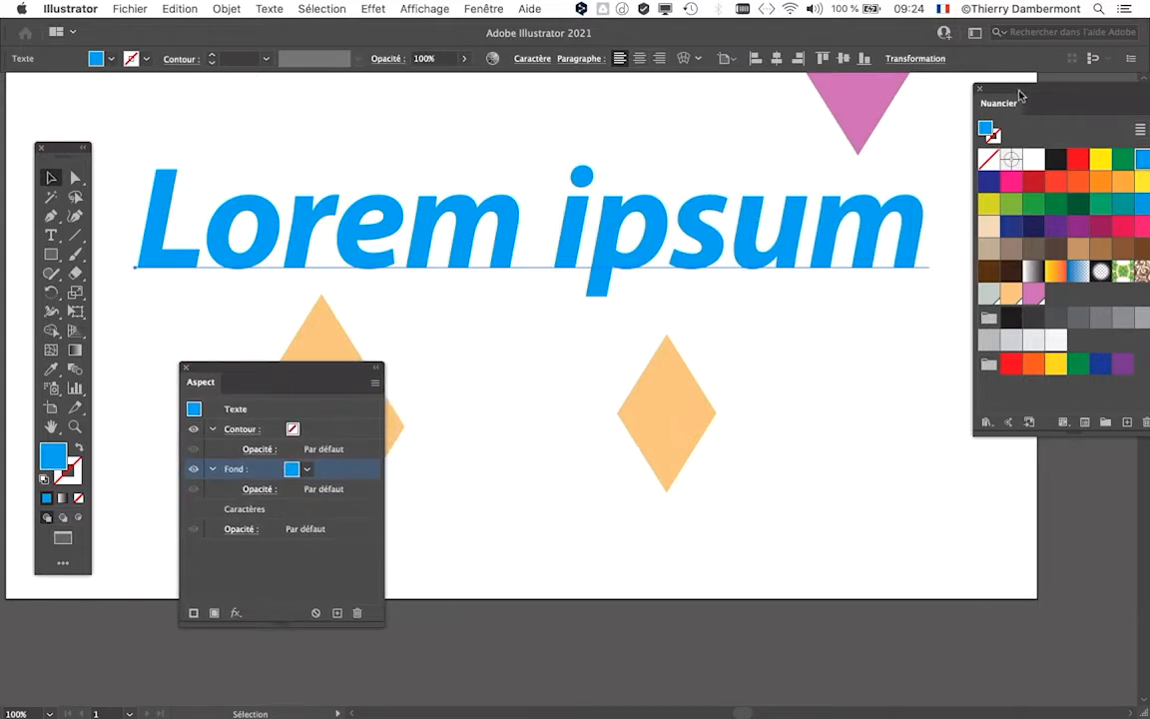
pyautogui.moveTo(1013, 105); pyautogui.dragTo(869, 103)
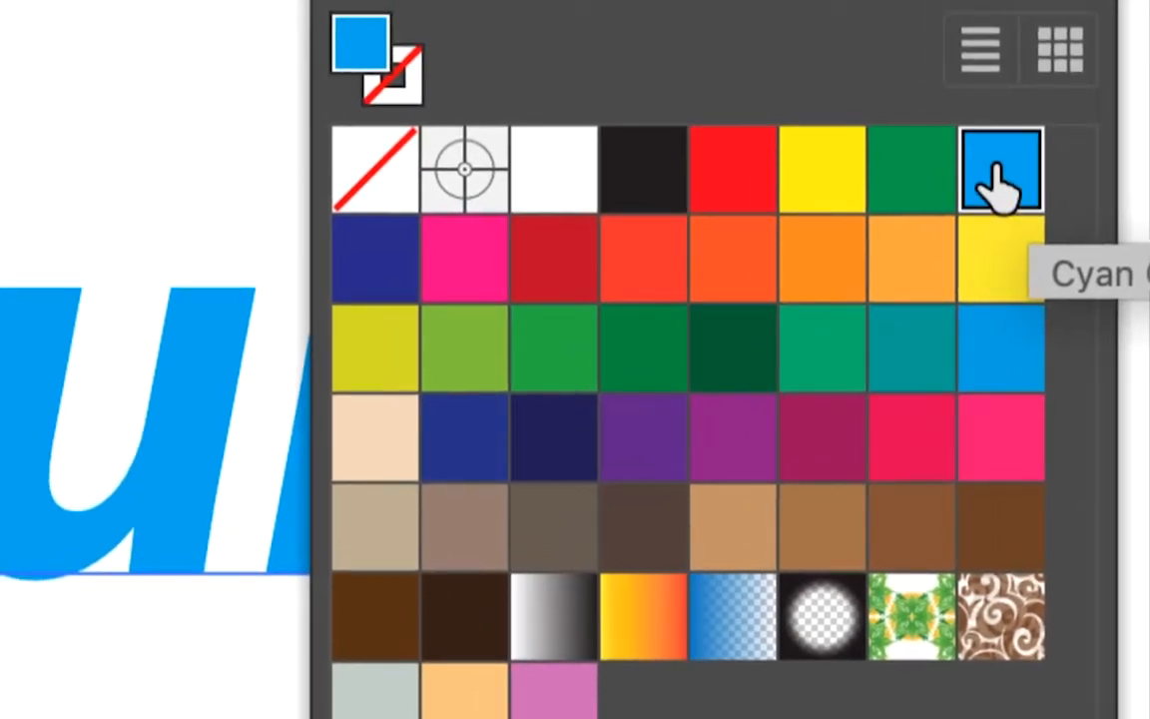
pyautogui.doubleClick(990, 174)
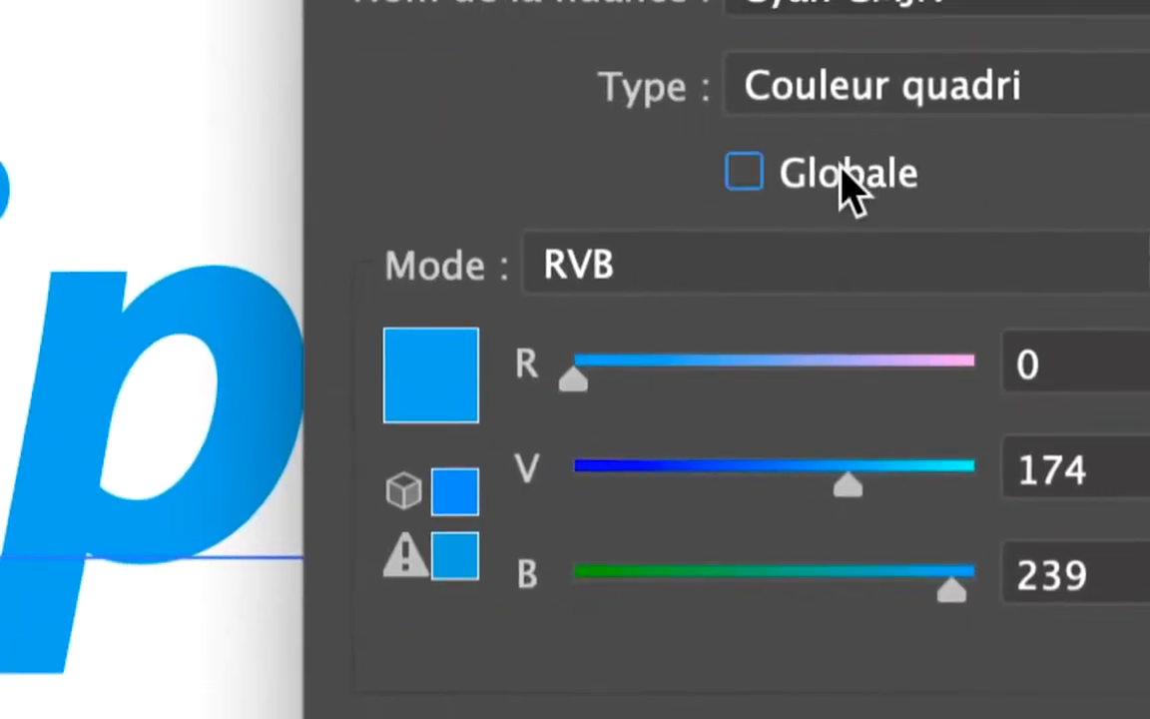
pyautogui.click(234, 188)
pyautogui.click(903, 520)
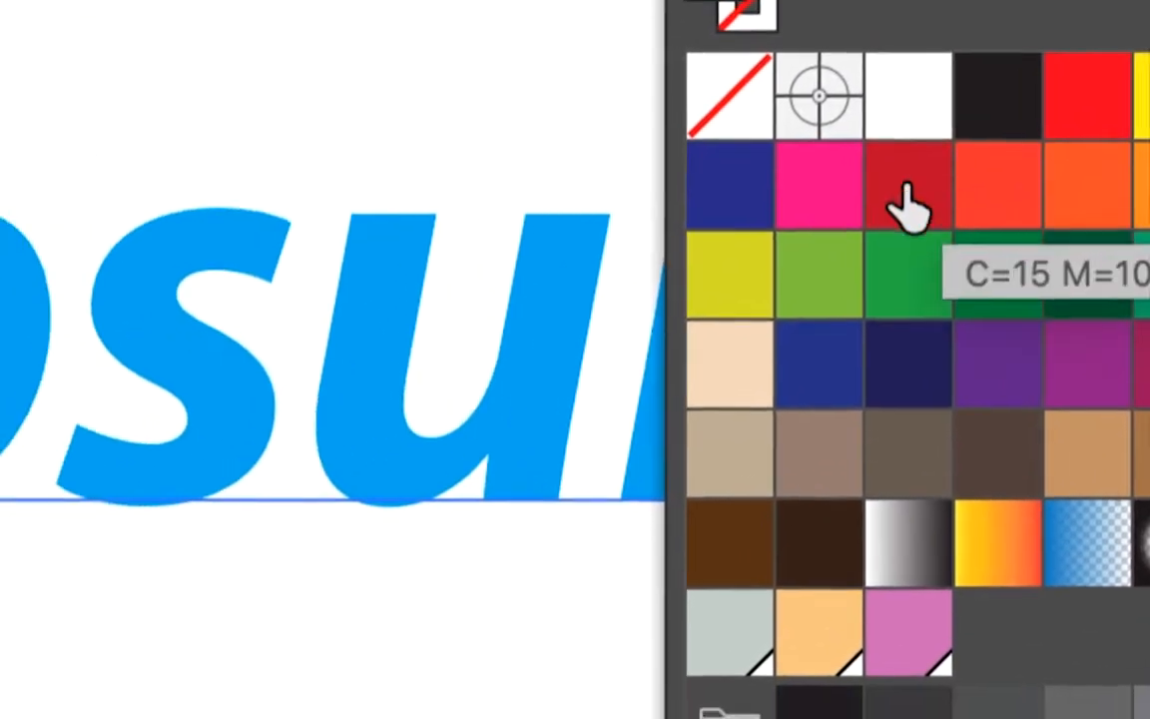
# Make the magenta swatch and the bright yellow swatch Globale colours as well.
pyautogui.click(461, 228)
pyautogui.doubleClick(881, 184)
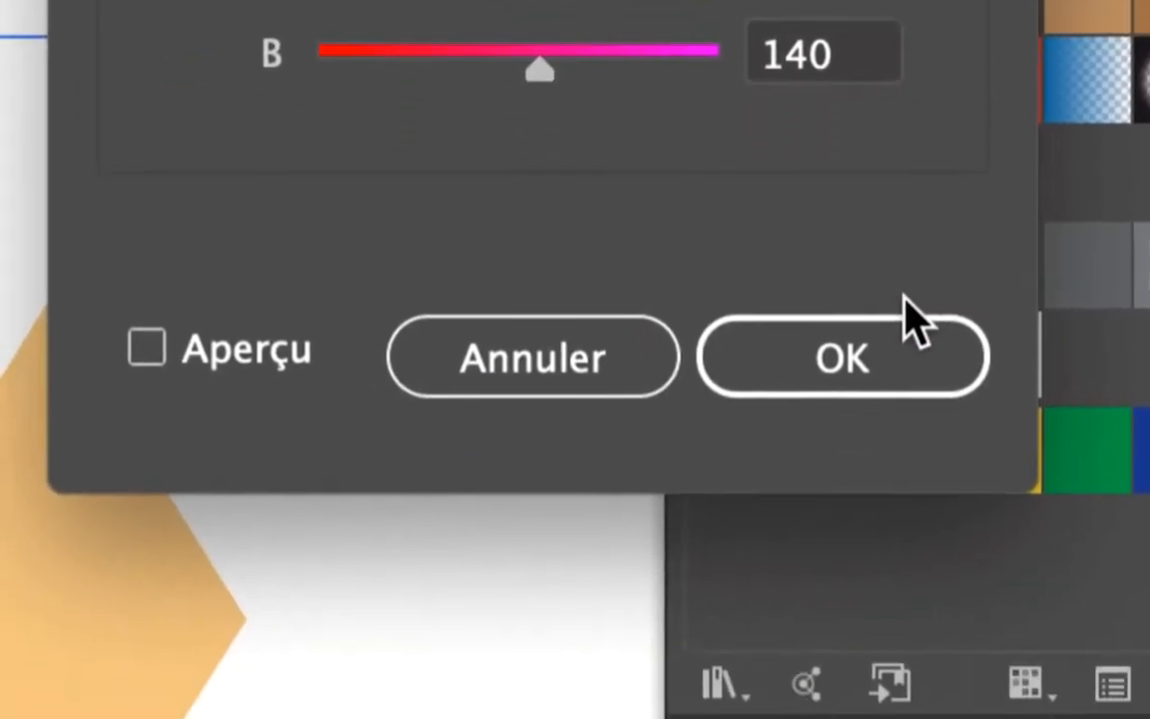
pyautogui.click(994, 624)
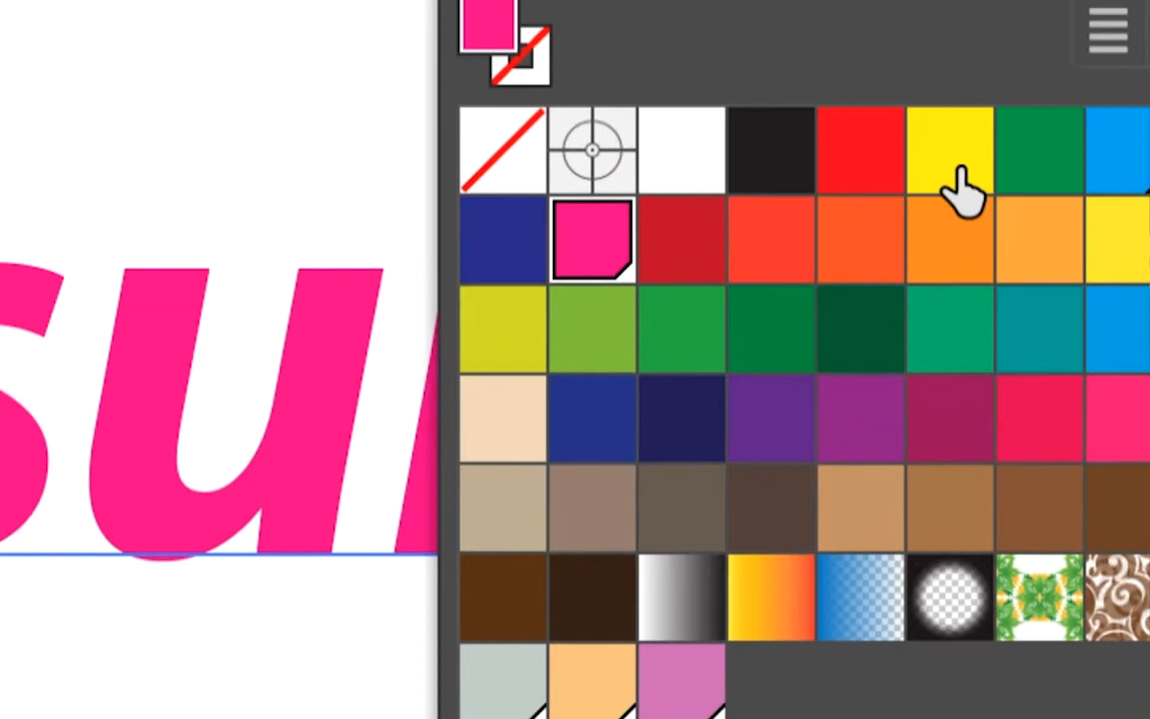
pyautogui.click(894, 68)
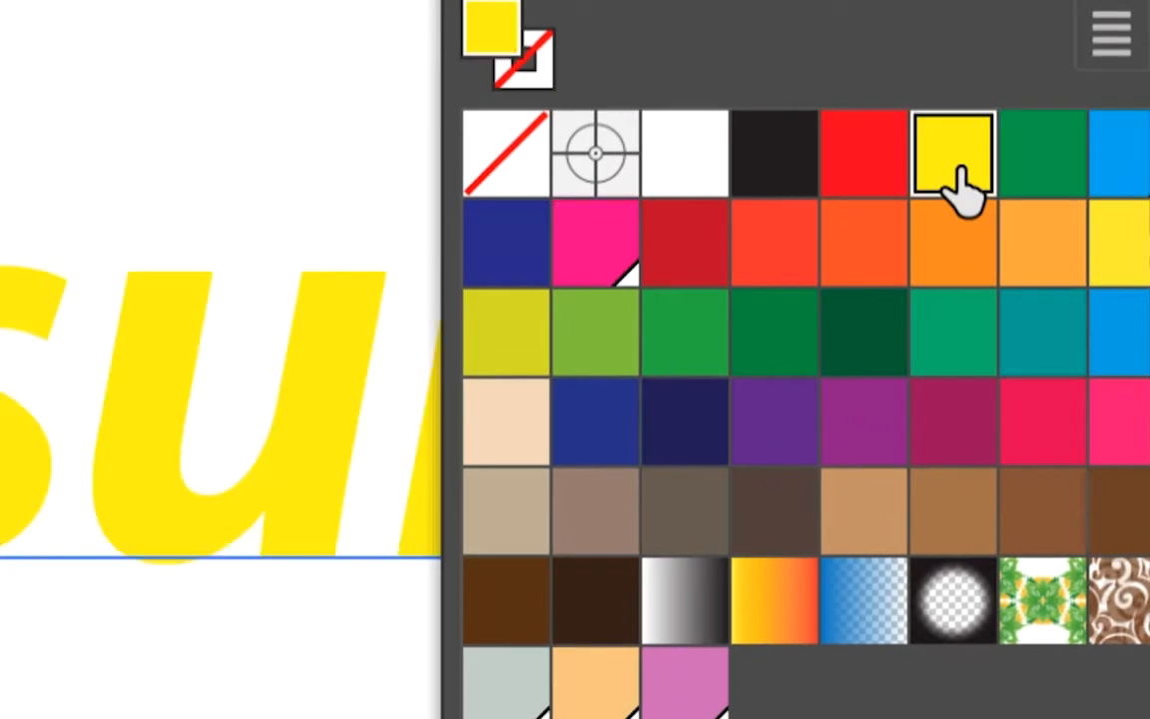
pyautogui.doubleClick(894, 68)
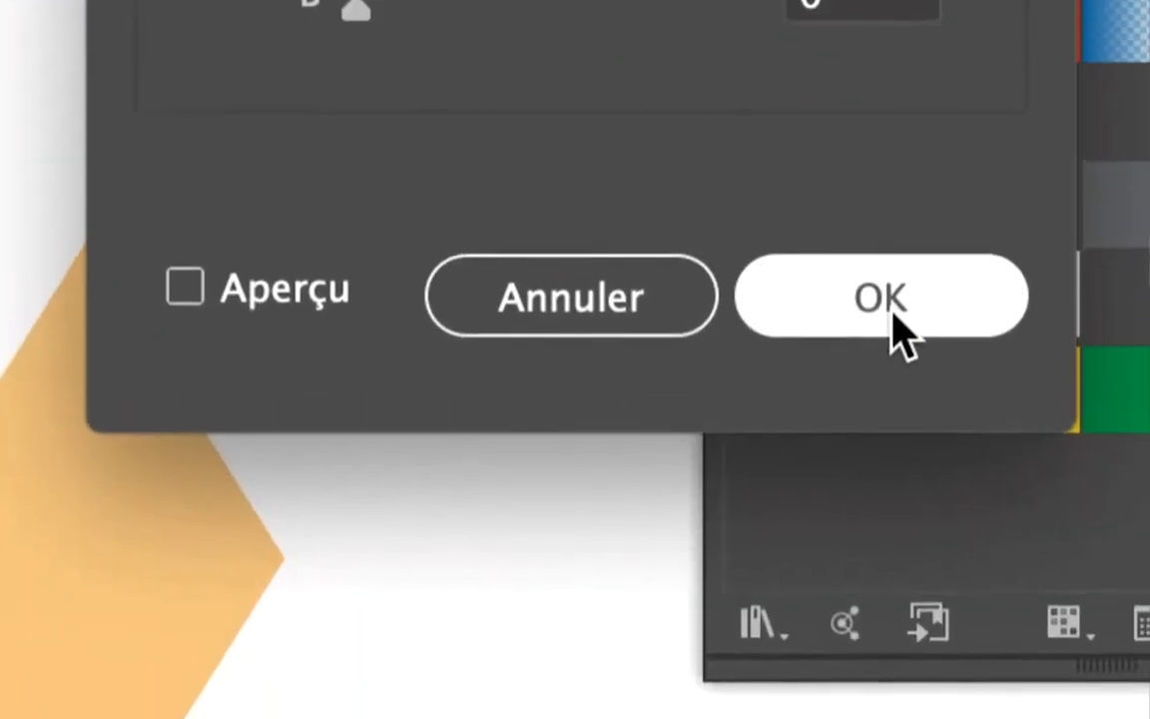
pyautogui.click(884, 298)
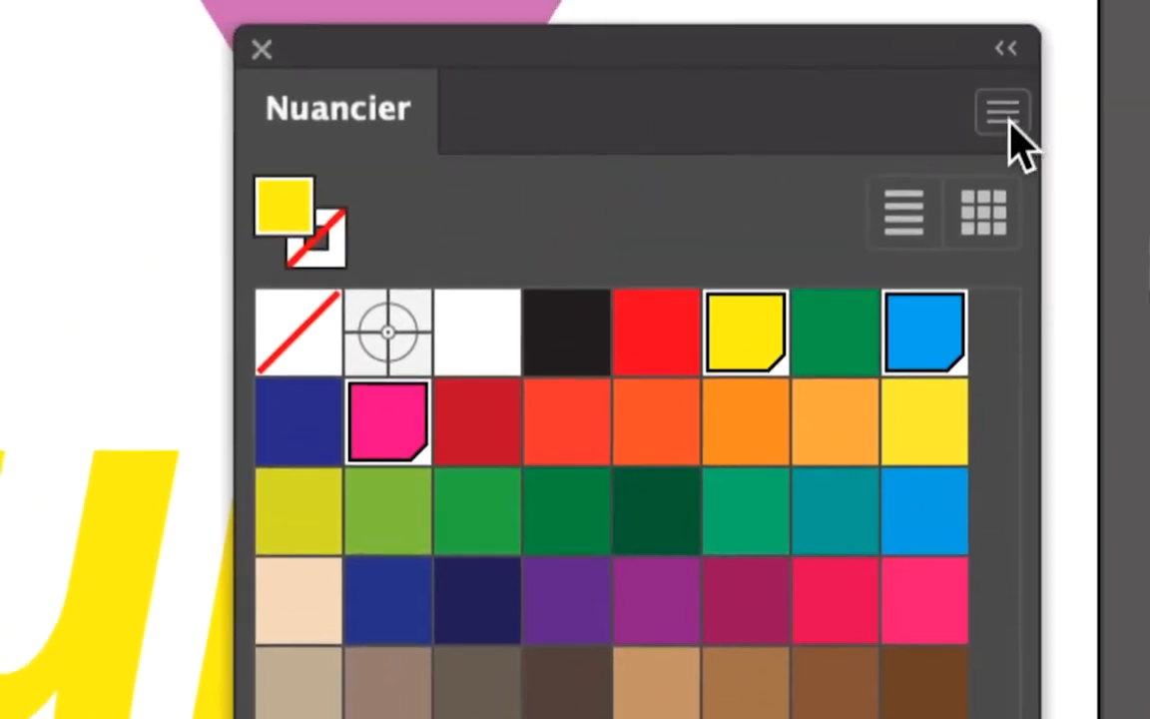
# Review the shared swatch options, including Globale, for the selected yellow, cyan and magenta swatches.
pyautogui.click(1006, 115)
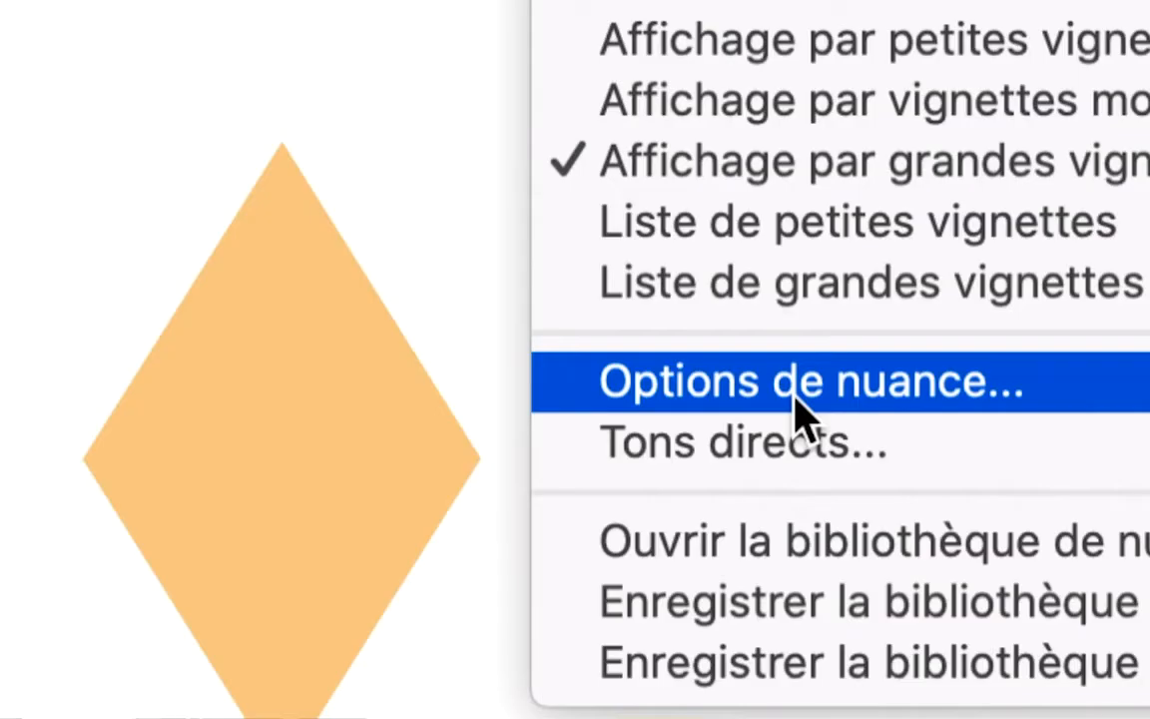
pyautogui.click(799, 413)
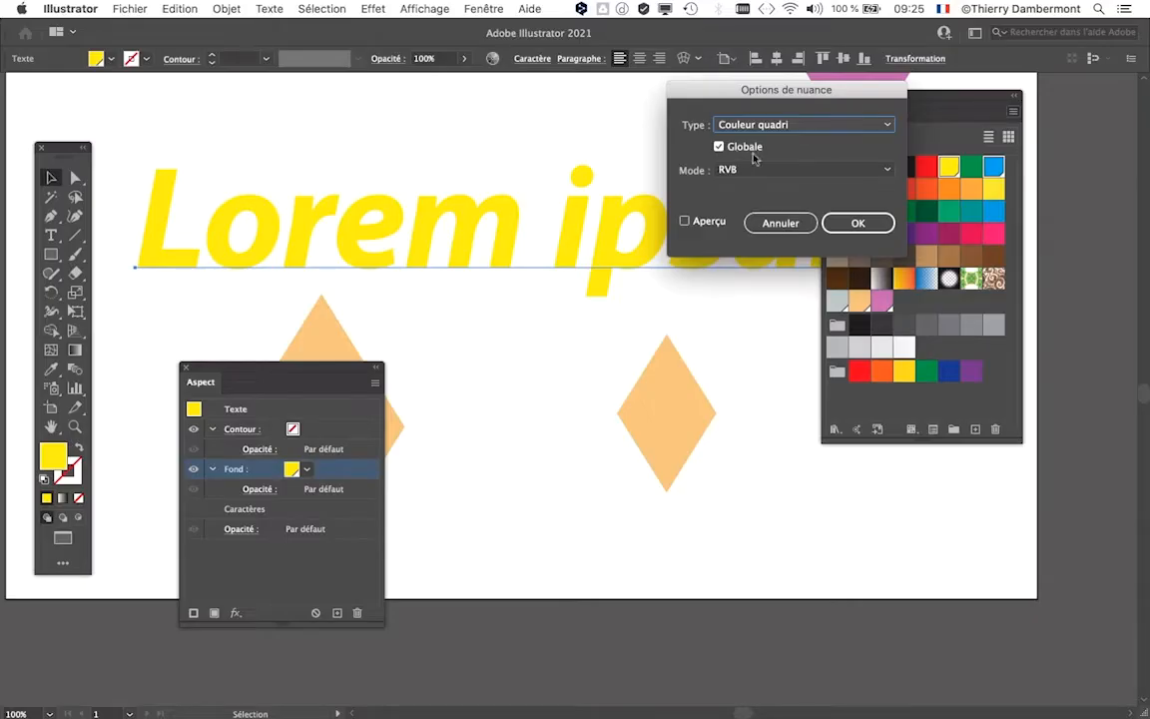
pyautogui.click(911, 437)
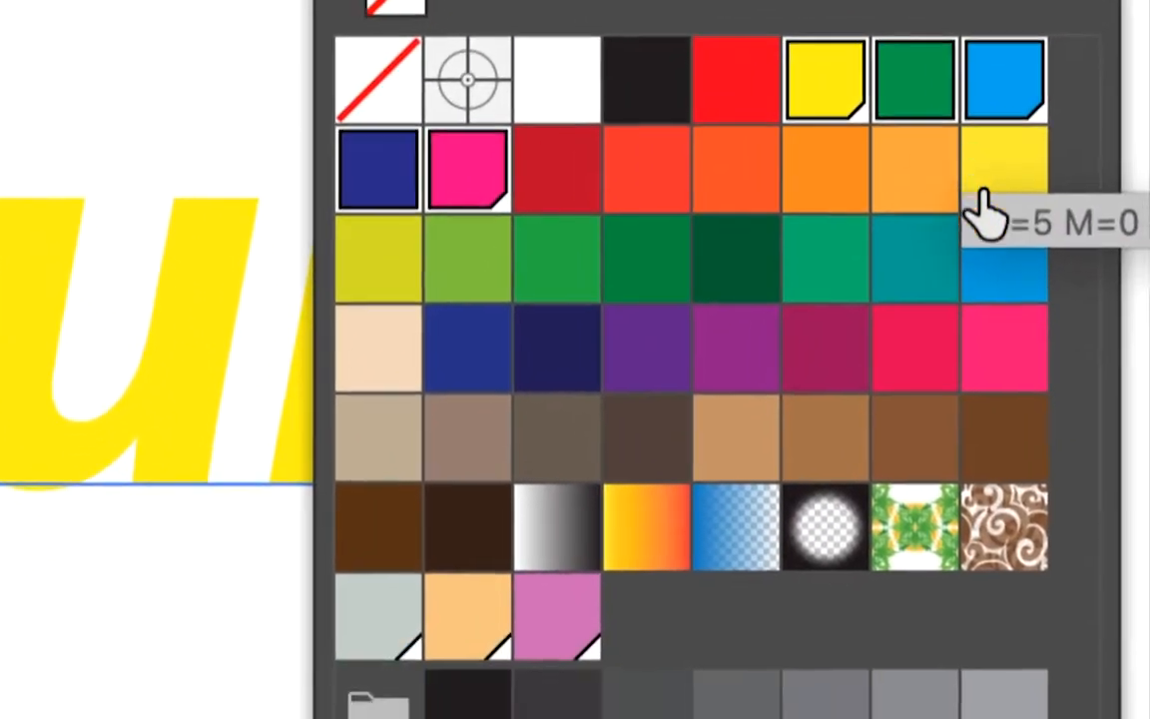
# Extend the swatch selection row by row down to the last swatch of the light brown row.
pyautogui.keyDown('shift'); pyautogui.click(990, 205); pyautogui.keyUp('shift')
pyautogui.keyDown('shift'); pyautogui.click(976, 309); pyautogui.keyUp('shift')
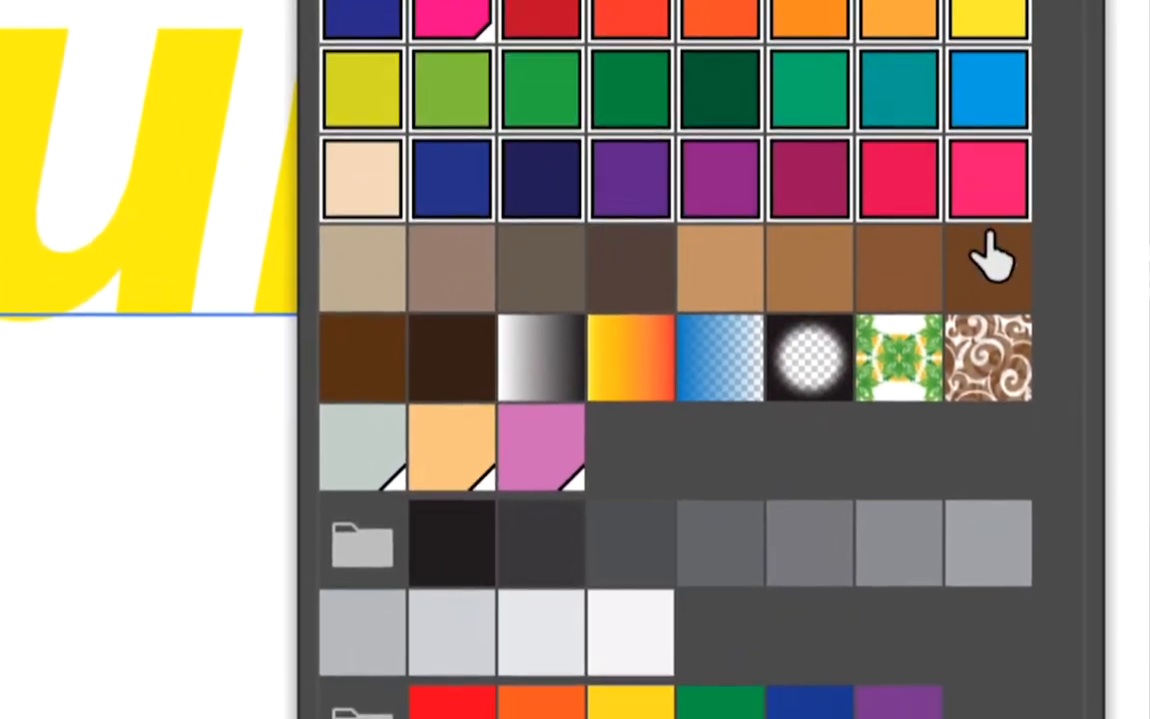
pyautogui.keyDown('shift'); pyautogui.click(987, 376); pyautogui.keyUp('shift')
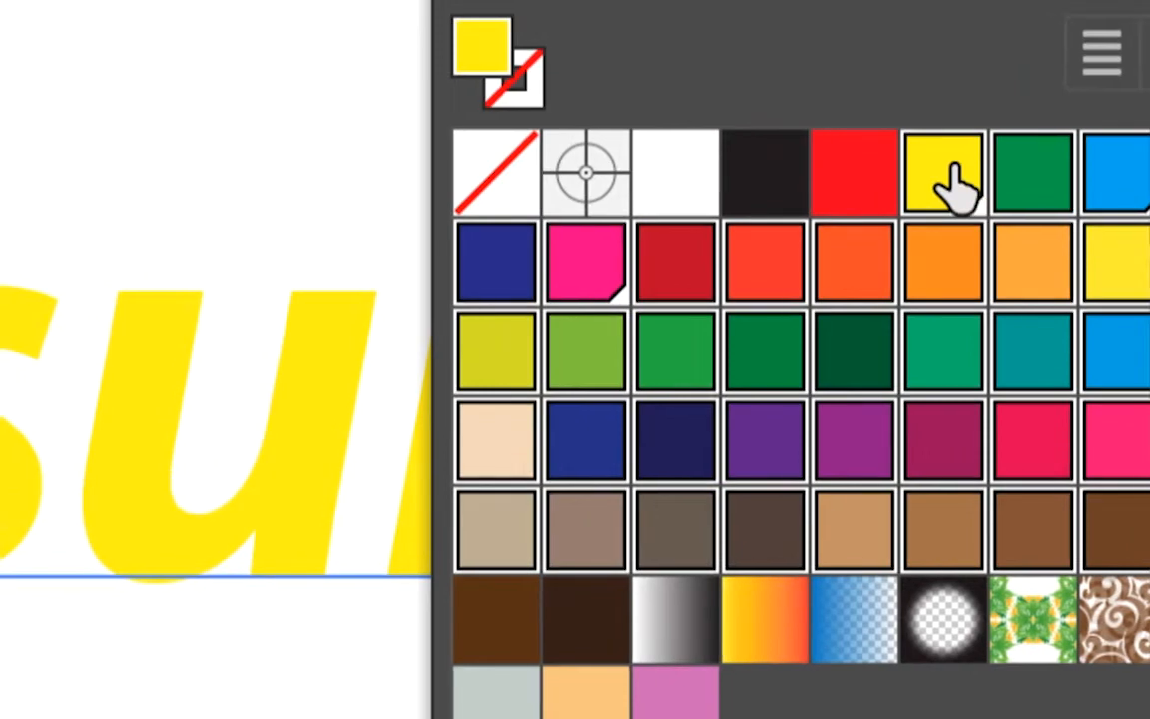
# Recolour the text with the global yellow, cyan and magenta swatches in turn, finishing on cyan.
pyautogui.click(854, 140)
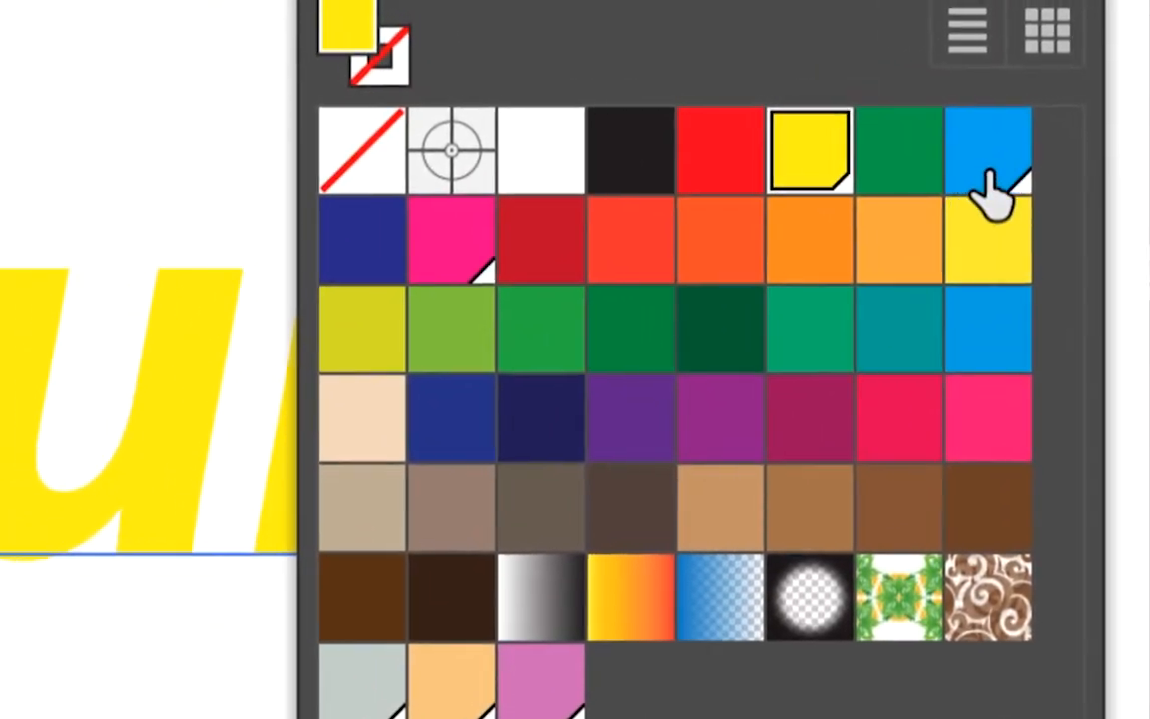
pyautogui.click(944, 150)
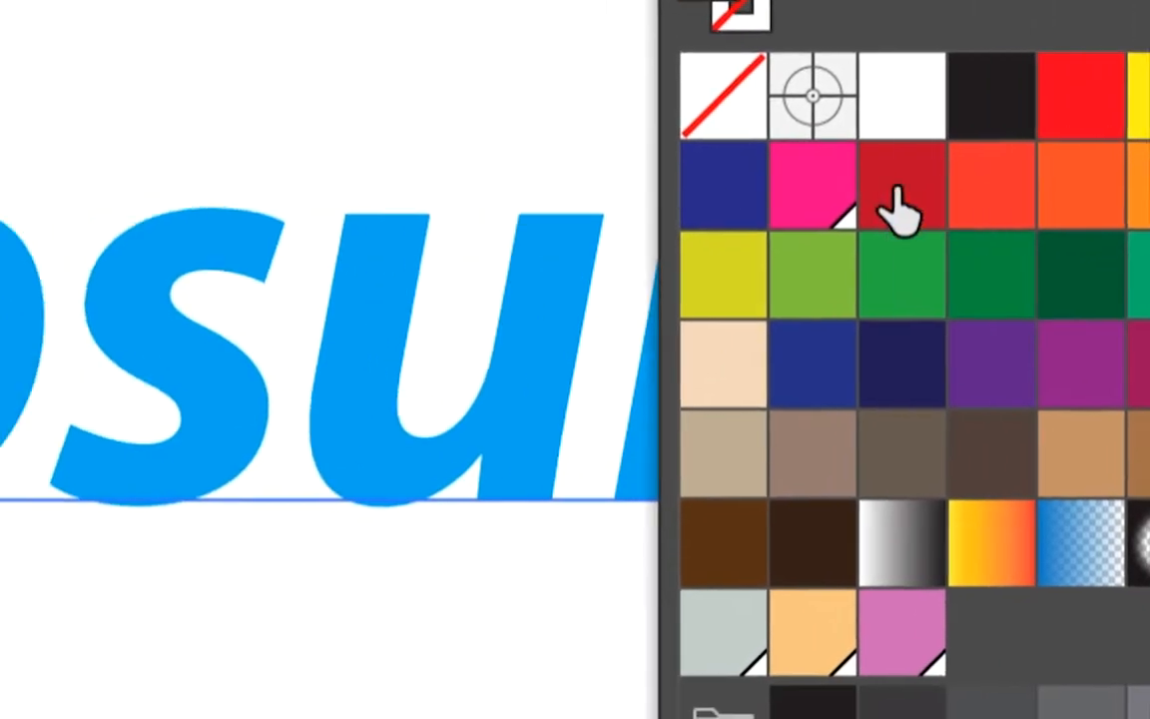
pyautogui.click(496, 235)
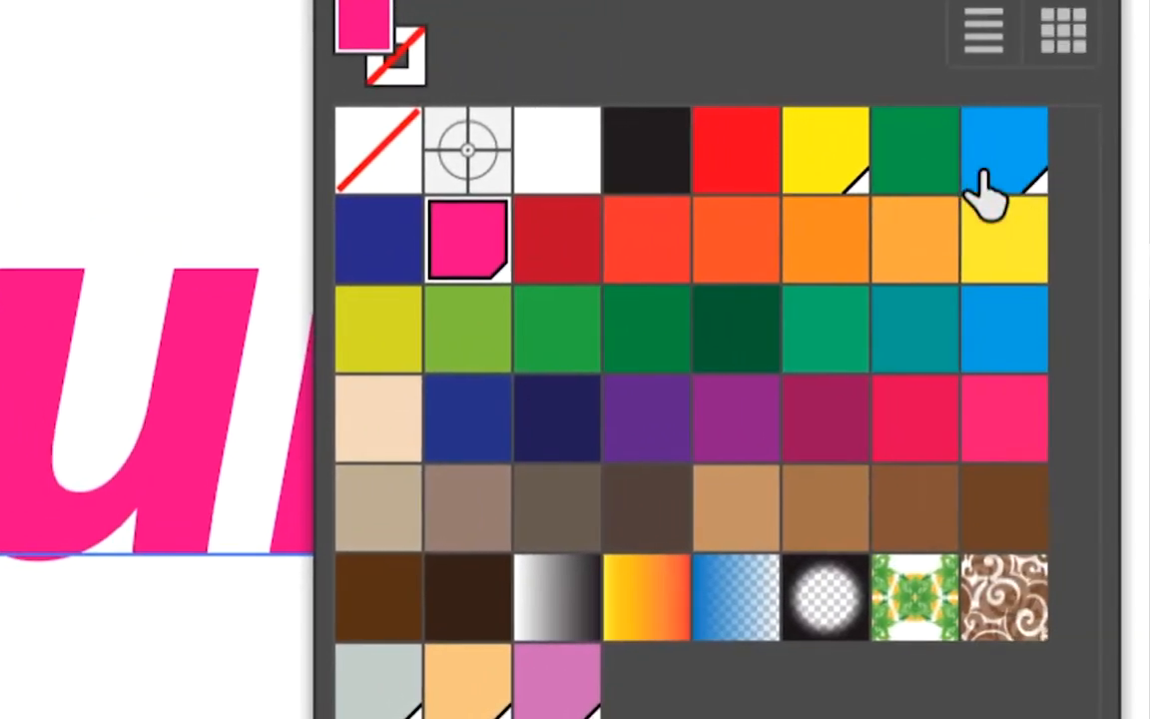
pyautogui.click(1131, 178)
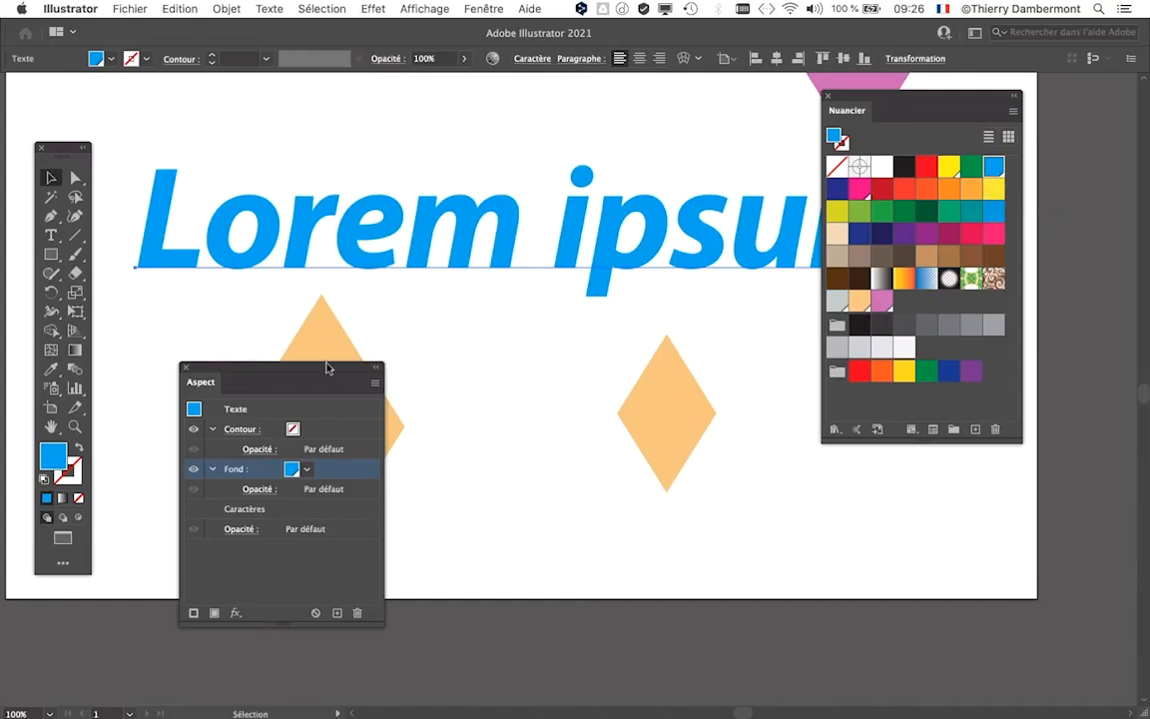
# Move the Nuancier panel off the text and place the Aspect panel next to it, over the small diamond.
pyautogui.moveTo(379, 366); pyautogui.dragTo(609, 304)
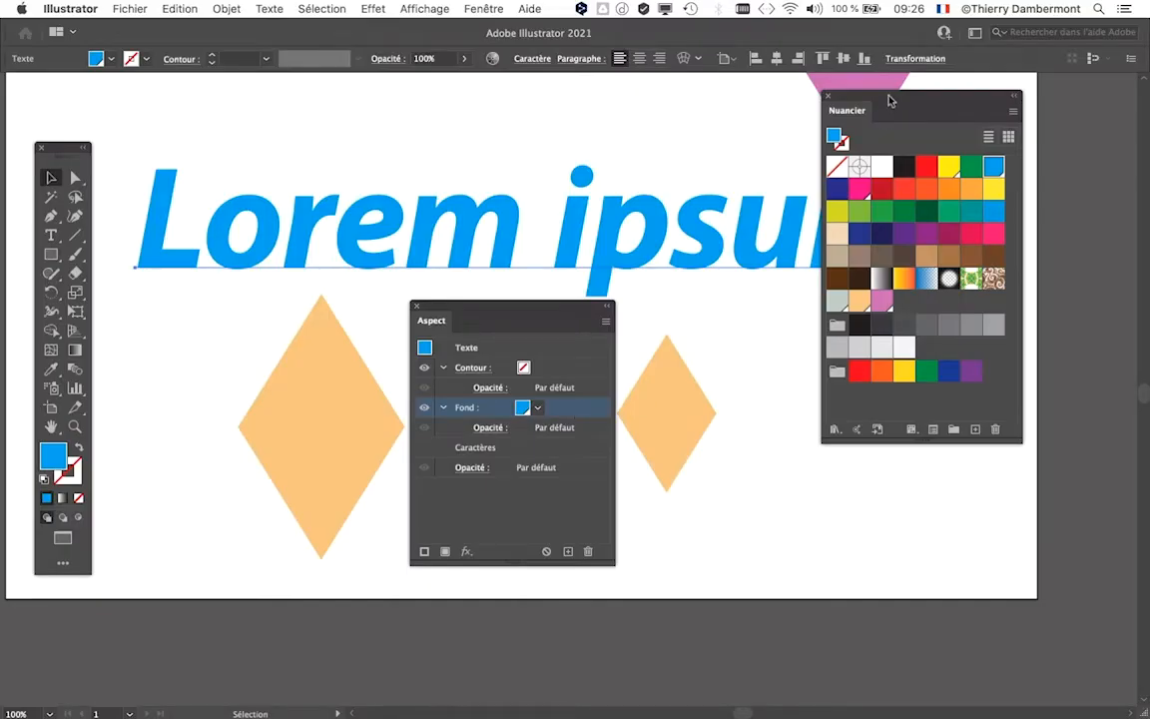
pyautogui.moveTo(896, 97); pyautogui.dragTo(992, 116)
pyautogui.moveTo(526, 311); pyautogui.dragTo(792, 304)
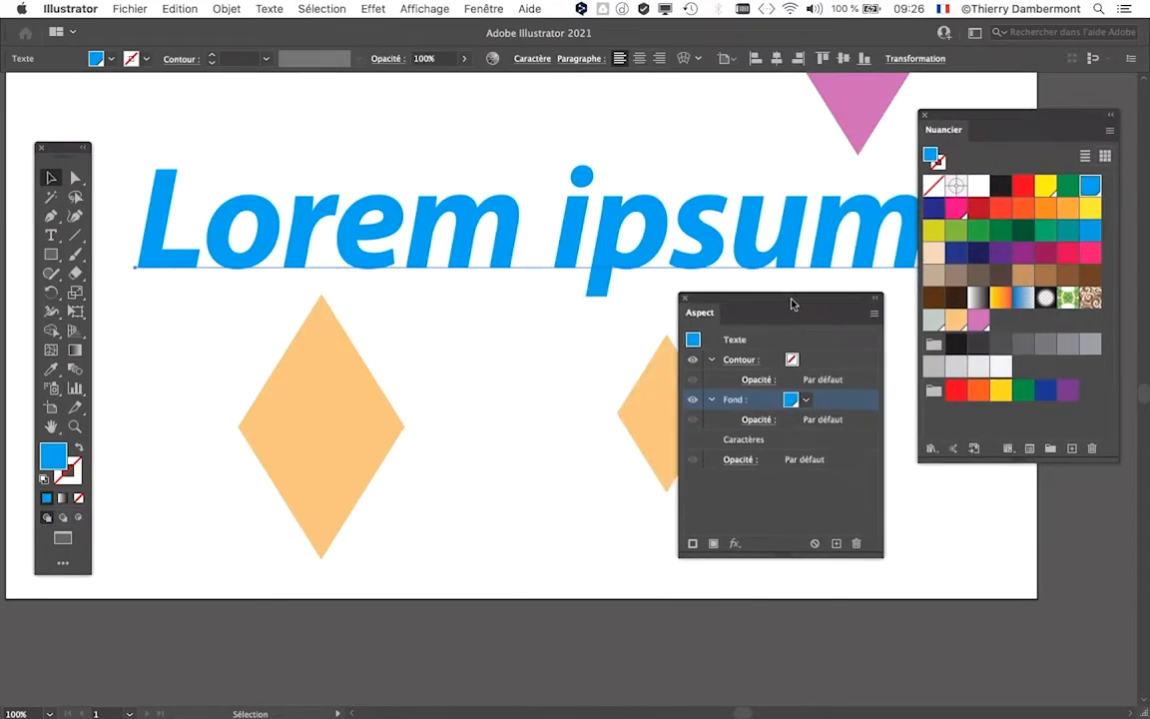
pyautogui.scroll(1, 516, 226)
pyautogui.moveTo(463, 231); pyautogui.dragTo(559, 247)
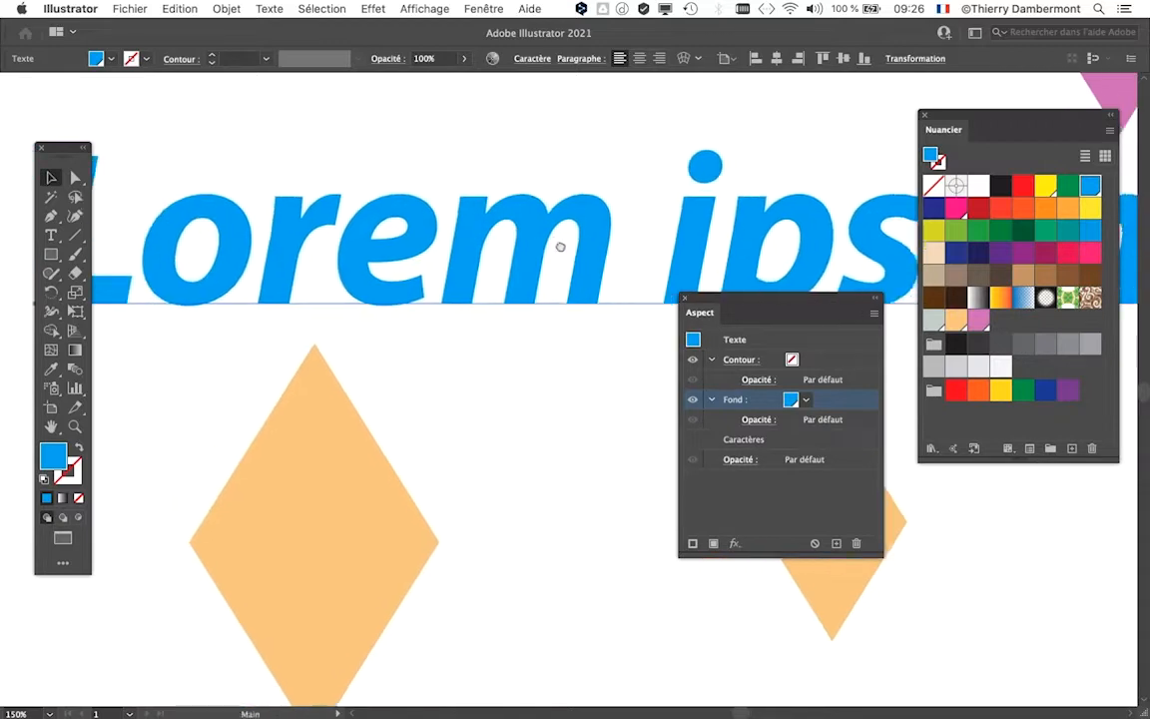
pyautogui.moveTo(343, 178); pyautogui.dragTo(385, 159)
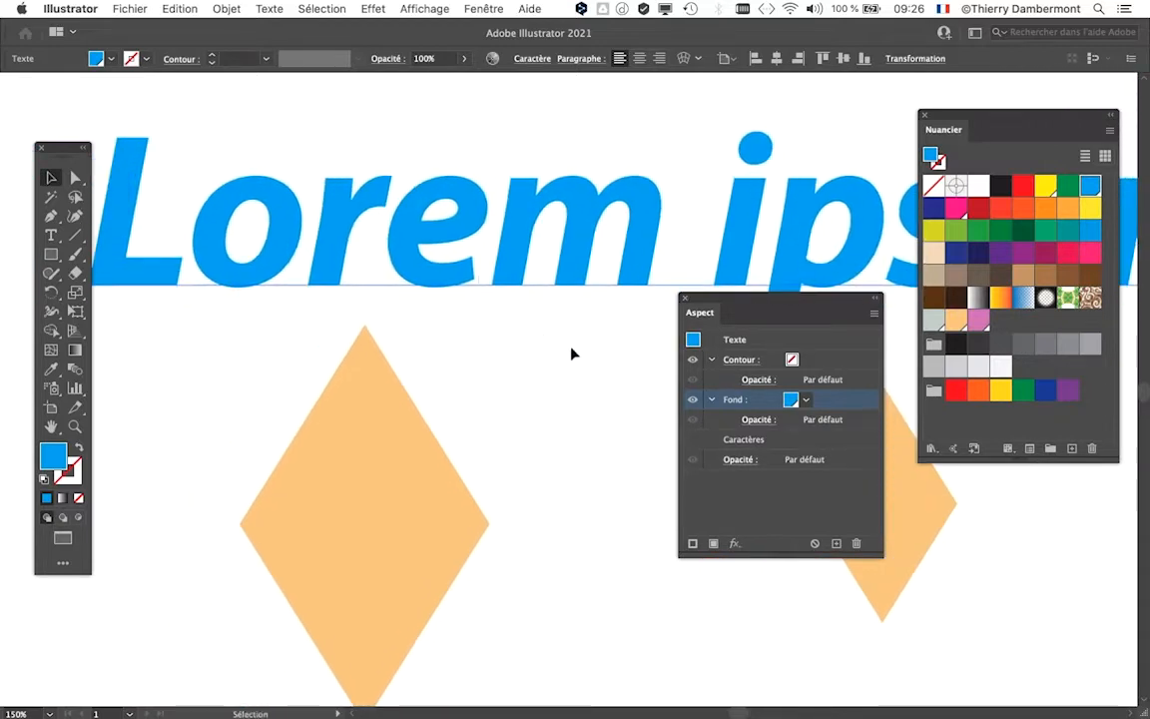
pyautogui.scroll(-1, 504, 315)
pyautogui.moveTo(383, 285); pyautogui.dragTo(385, 270)
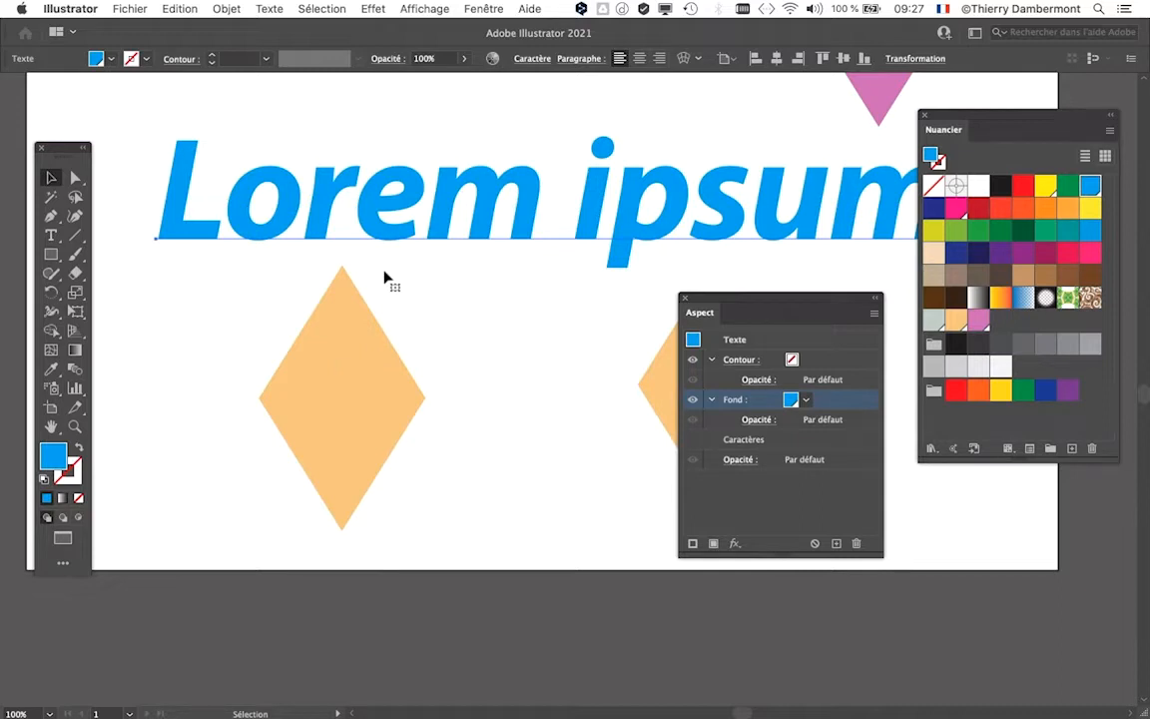
# Move the Aspect panel between the two diamonds and deselect the Lorem ipsum text.
pyautogui.moveTo(795, 305); pyautogui.dragTo(531, 273)
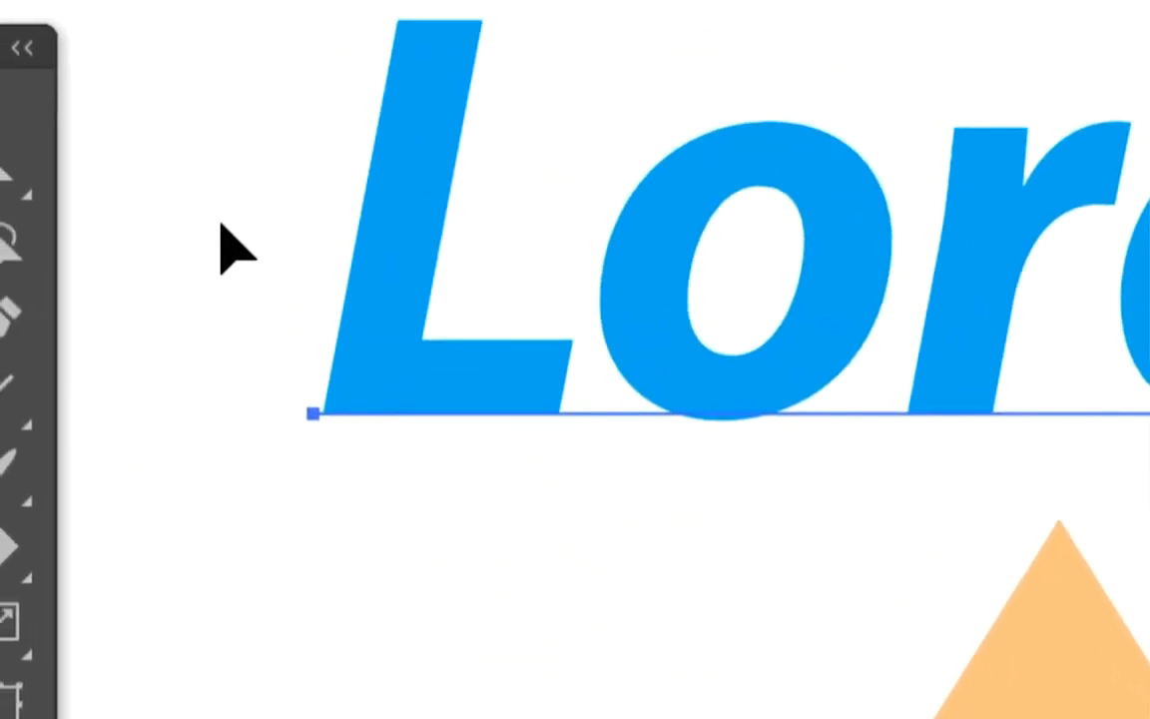
pyautogui.click(52, 38)
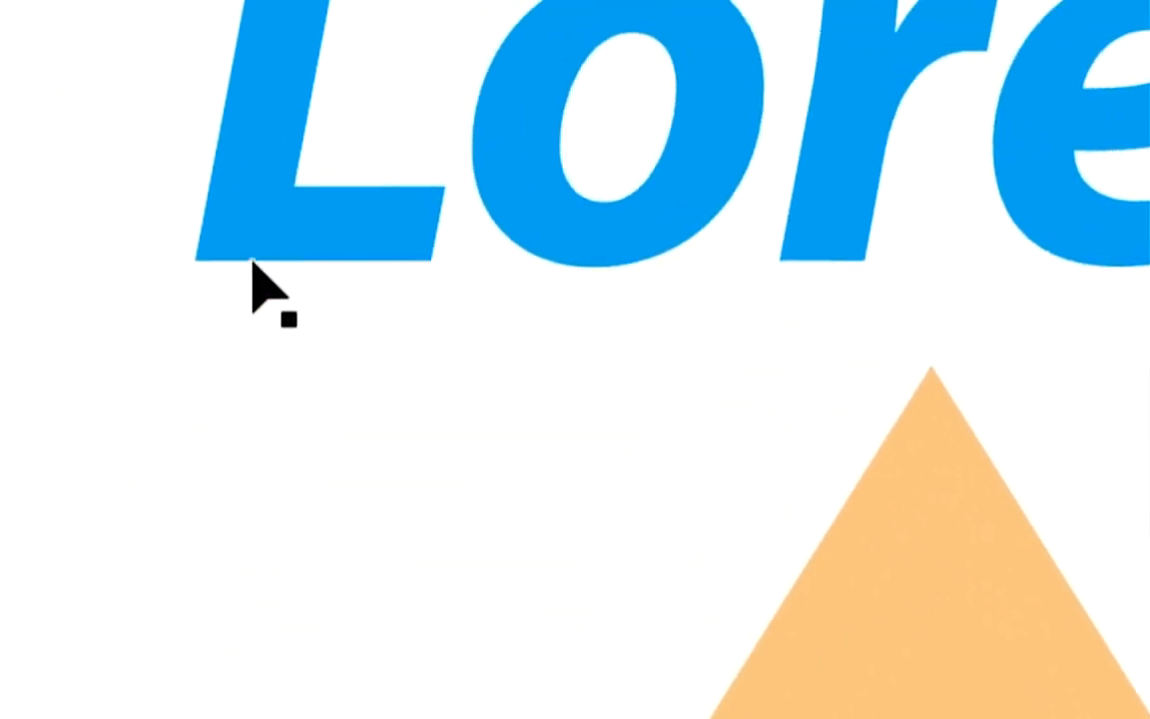
# Select the Lorem ipsum text and duplicate its cyan fill twice in the Aspect panel, stacking three fills.
pyautogui.click(252, 260)
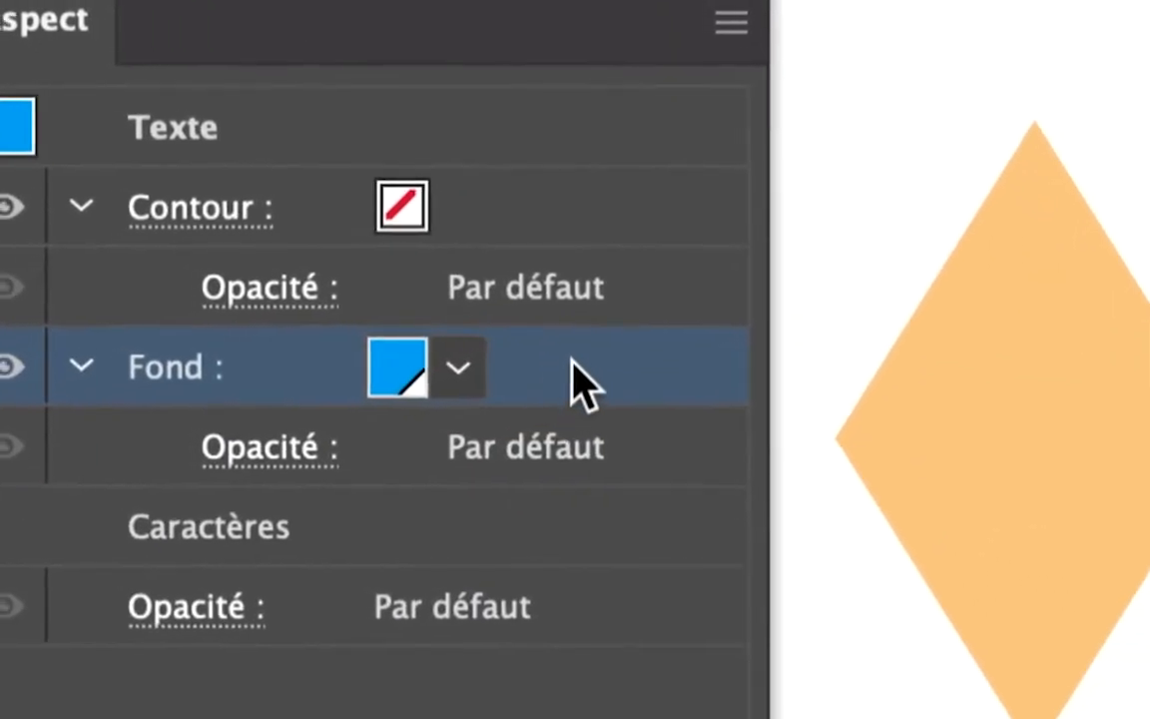
pyautogui.moveTo(573, 363); pyautogui.dragTo(574, 487)
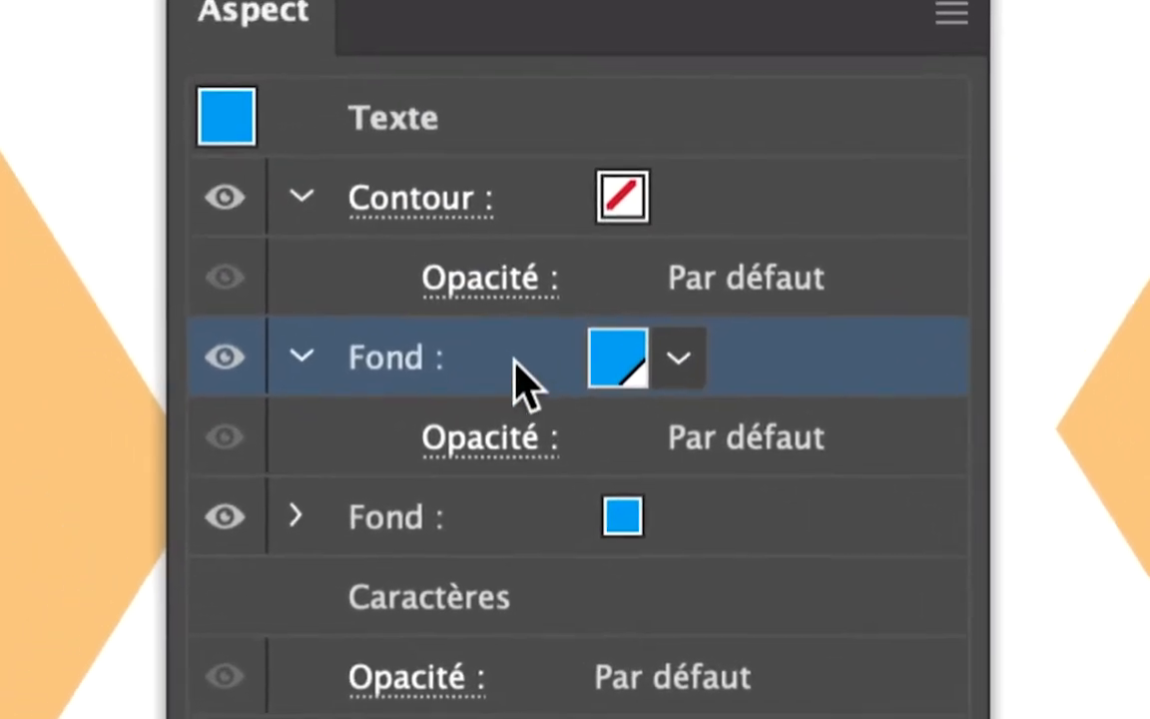
pyautogui.moveTo(517, 362); pyautogui.dragTo(574, 487)
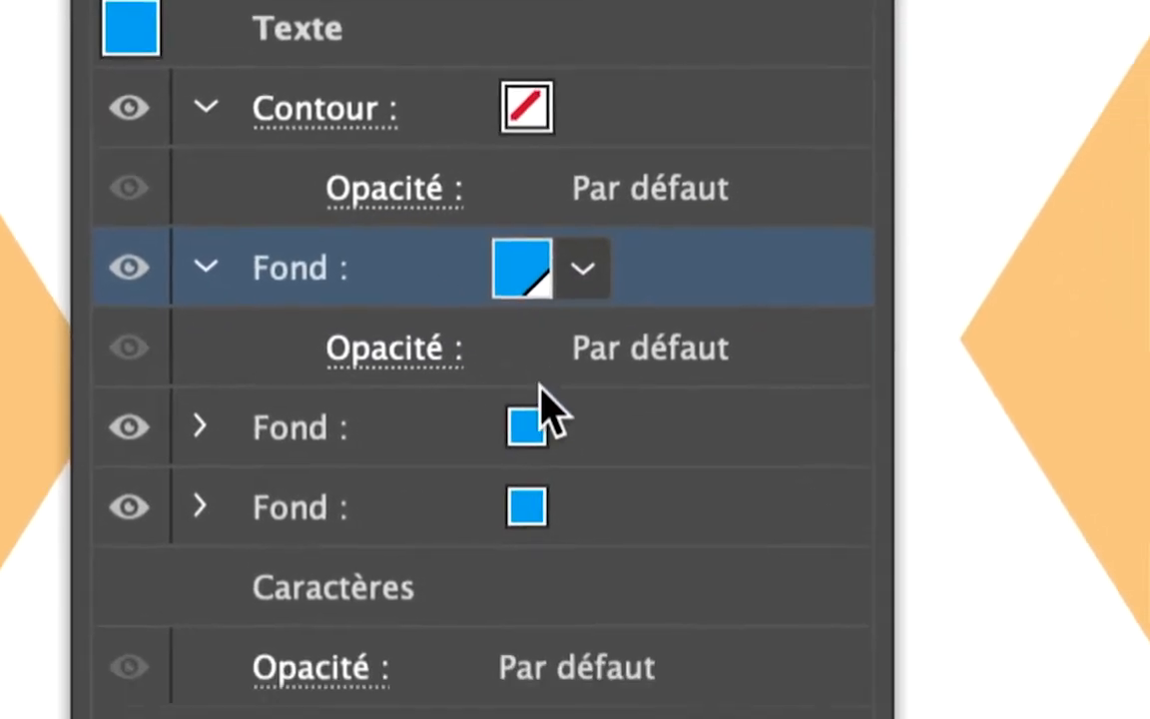
# Recolour the middle fill of the text with the global magenta swatch.
pyautogui.click(612, 509)
pyautogui.click(656, 512)
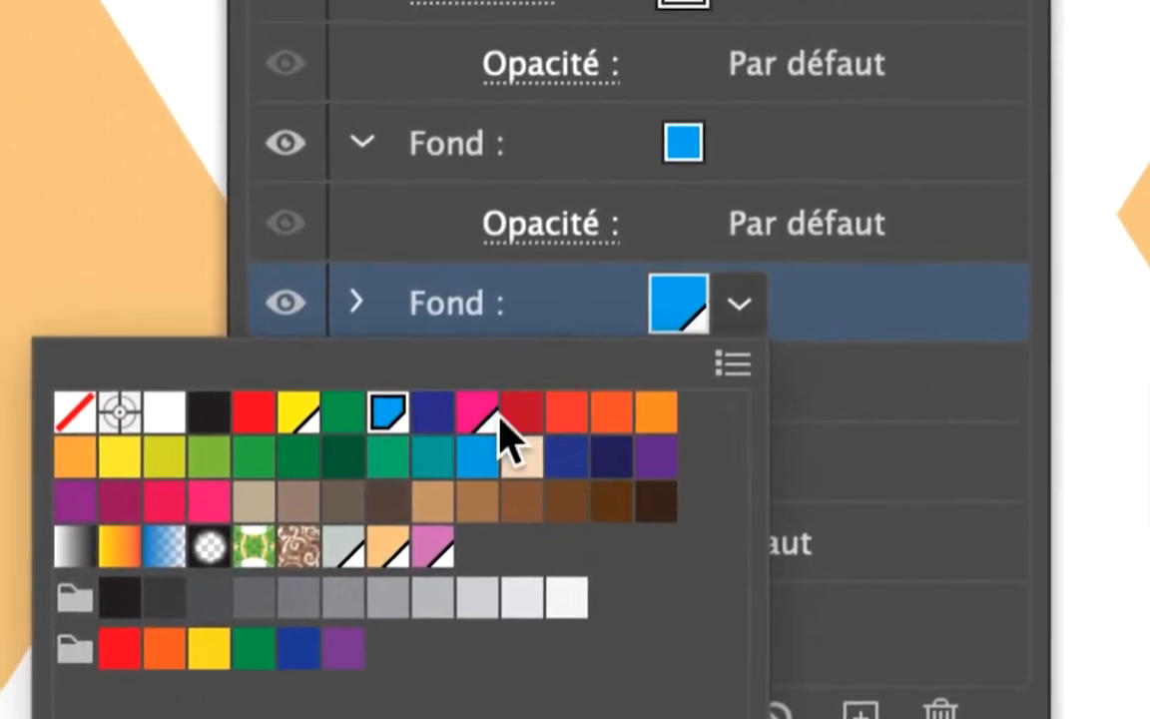
pyautogui.click(711, 364)
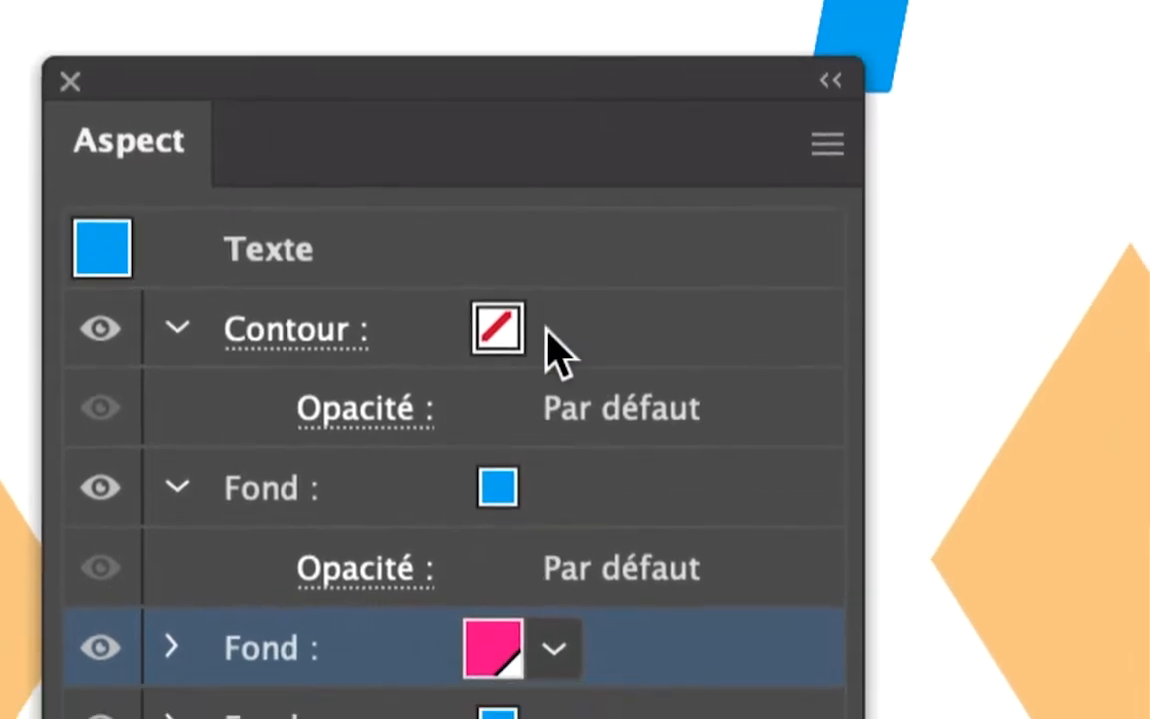
pyautogui.click(720, 4)
pyautogui.click(552, 333)
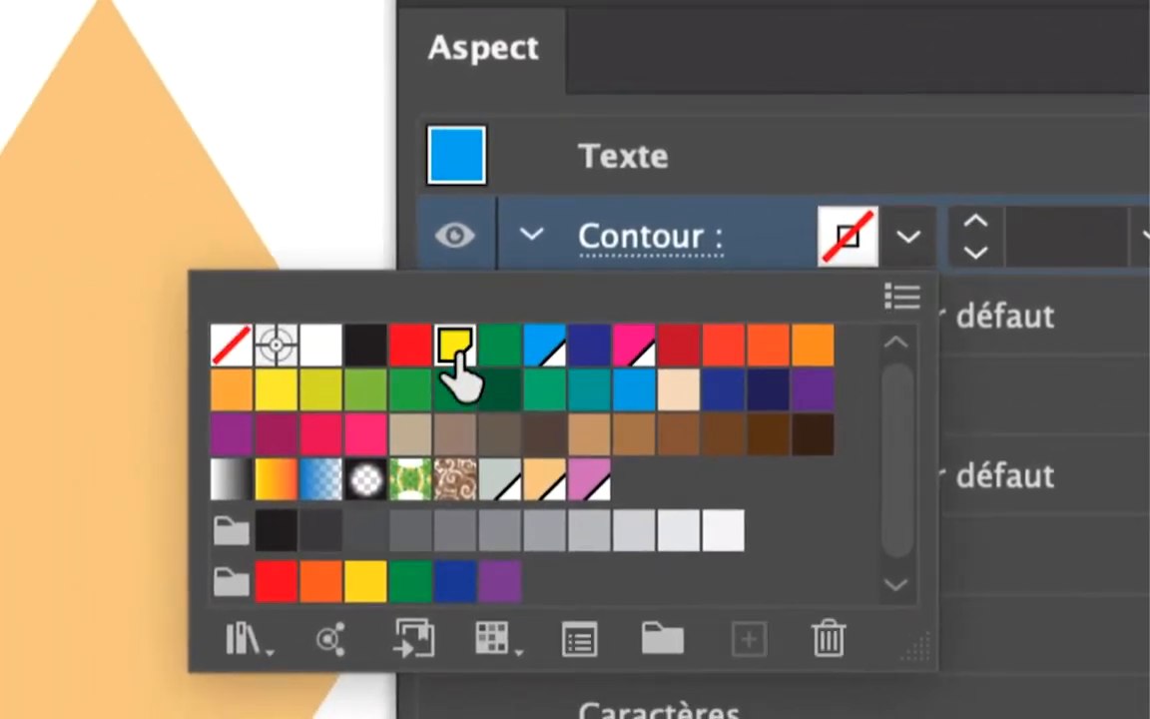
pyautogui.click(99, 438)
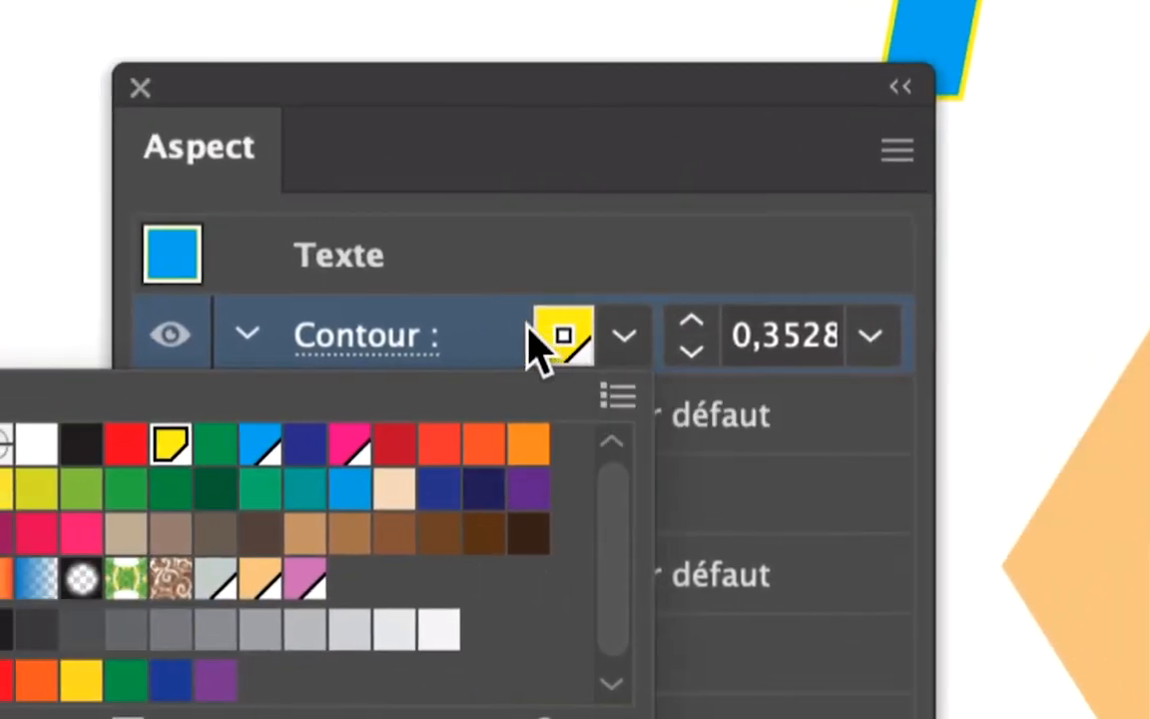
pyautogui.click(813, 244)
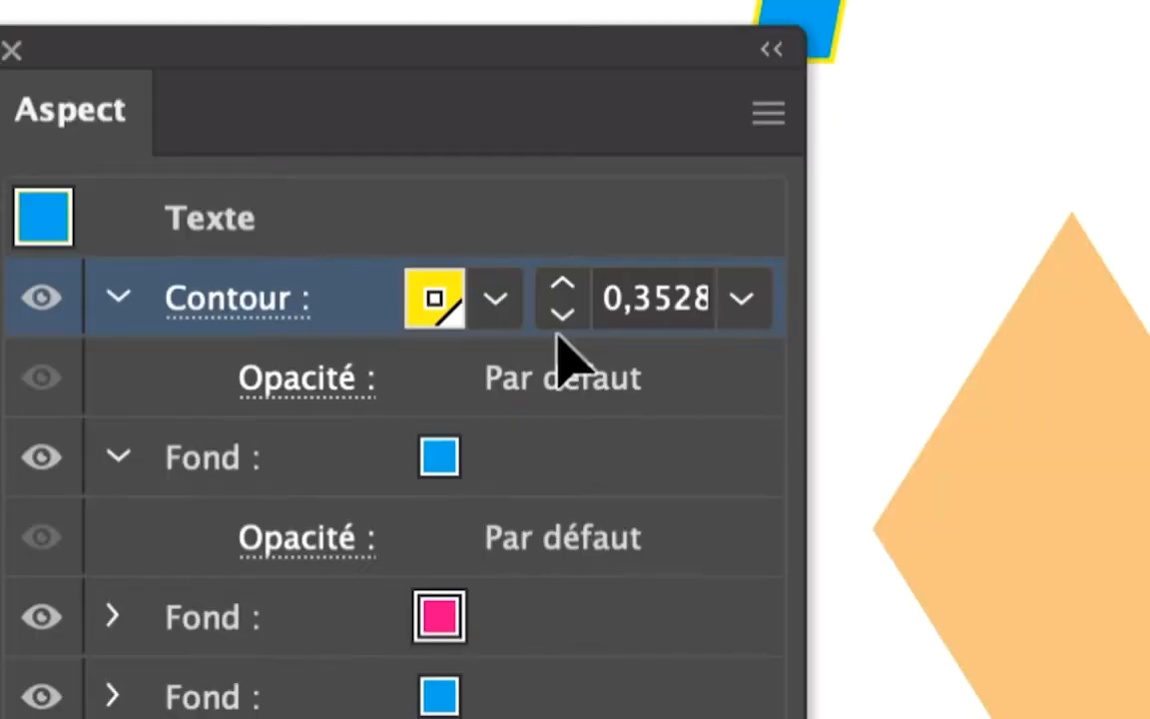
pyautogui.click(496, 298)
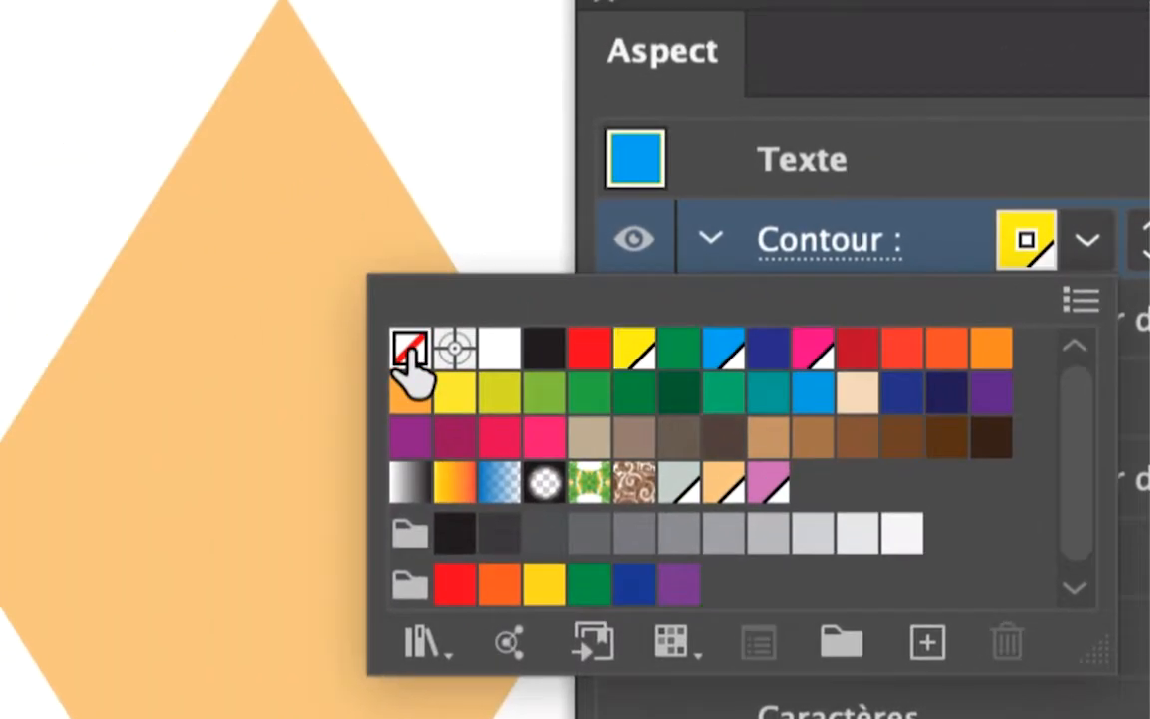
pyautogui.click(409, 351)
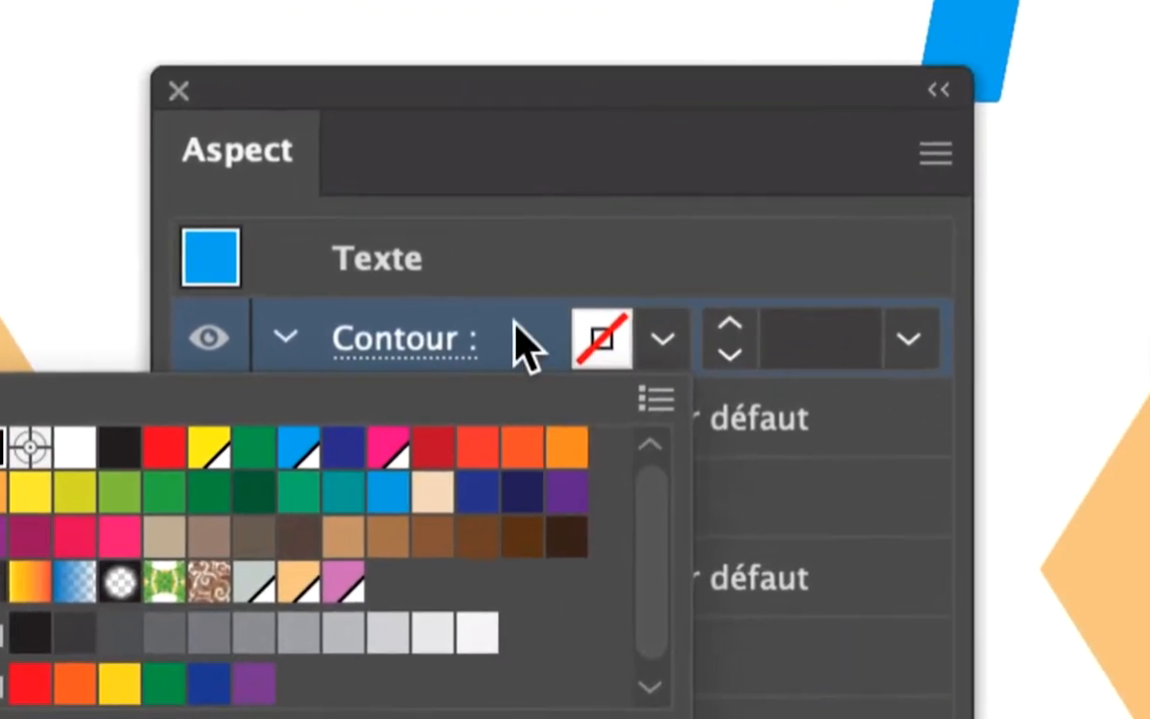
pyautogui.click(956, 247)
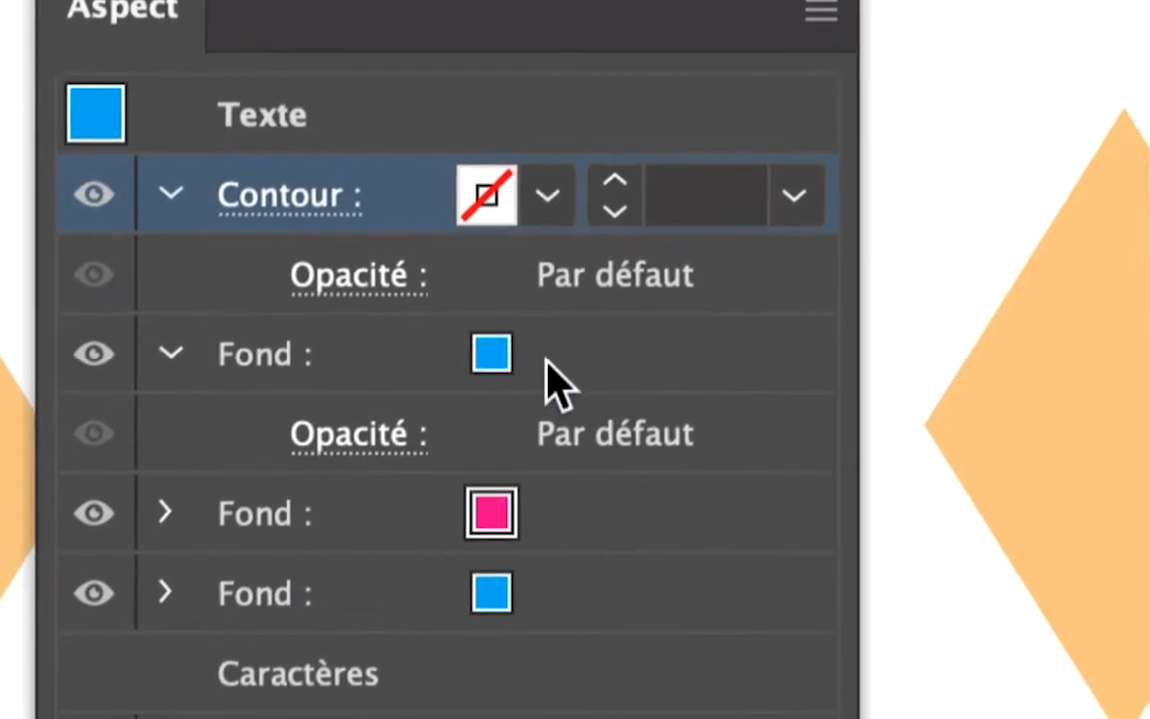
# Recolour the uppermost fill of the text with the global yellow swatch and collapse its details.
pyautogui.click(659, 504)
pyautogui.click(659, 505)
pyautogui.click(123, 459)
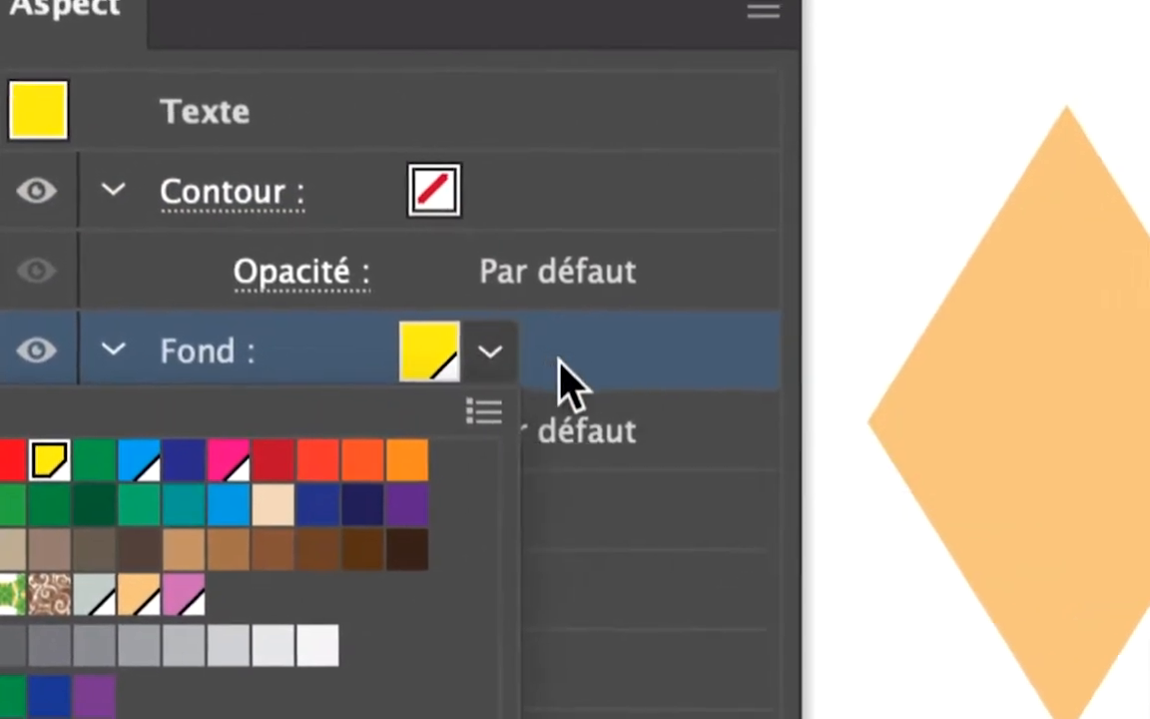
pyautogui.click(564, 385)
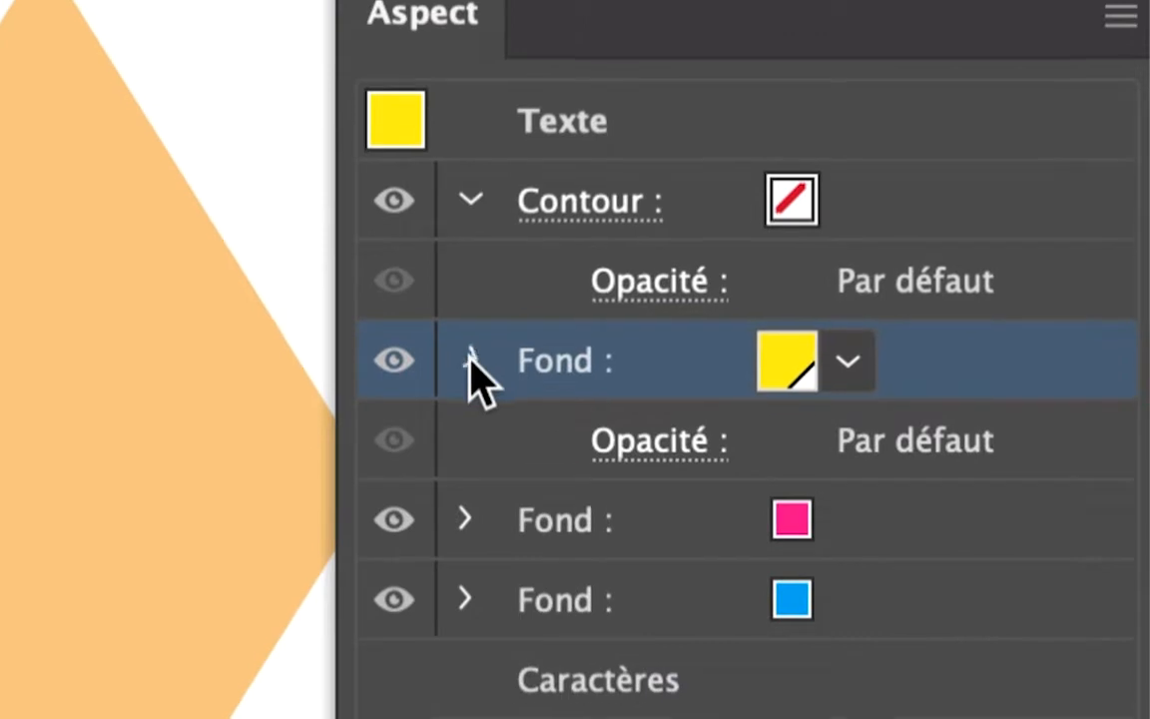
pyautogui.click(470, 360)
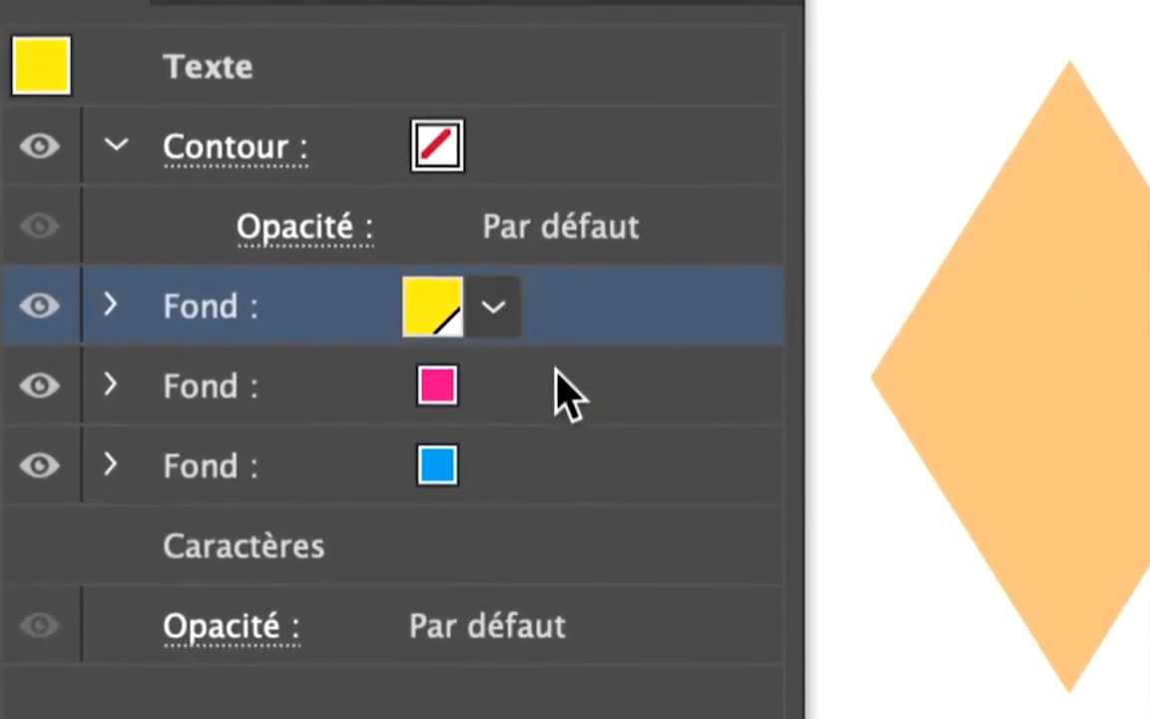
# Go through the magenta fill, the cyan fill and the stroke of the text in turn to review the stack.
pyautogui.click(564, 395)
pyautogui.click(570, 477)
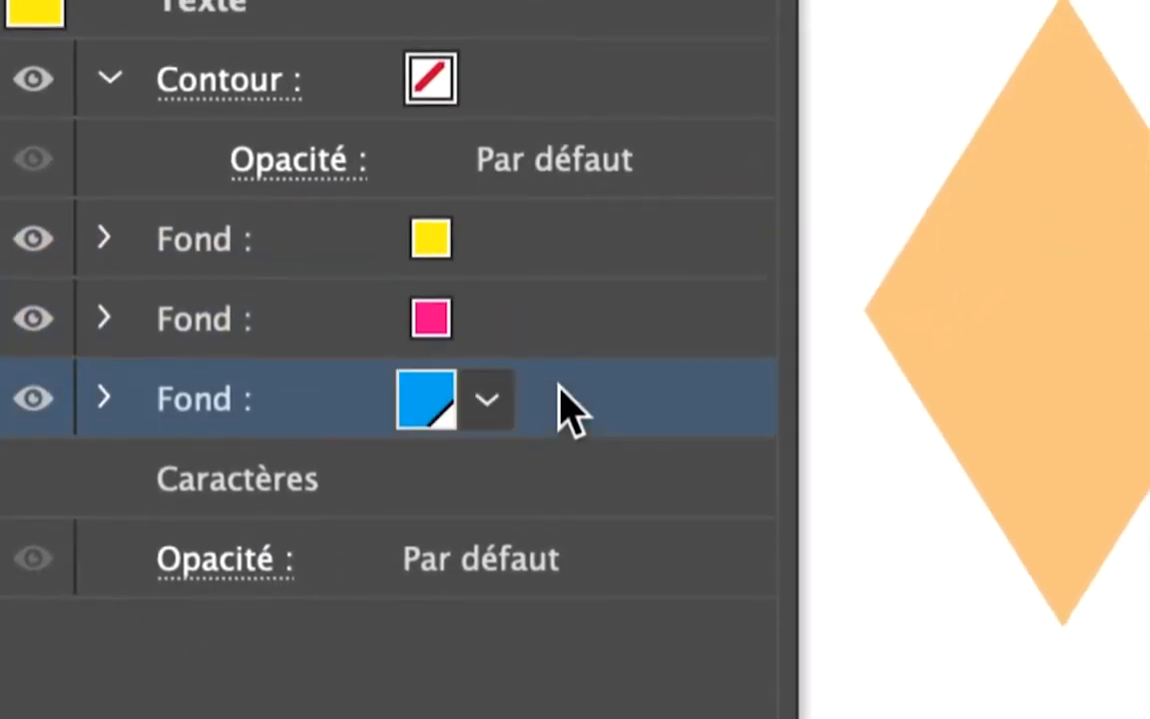
pyautogui.click(546, 167)
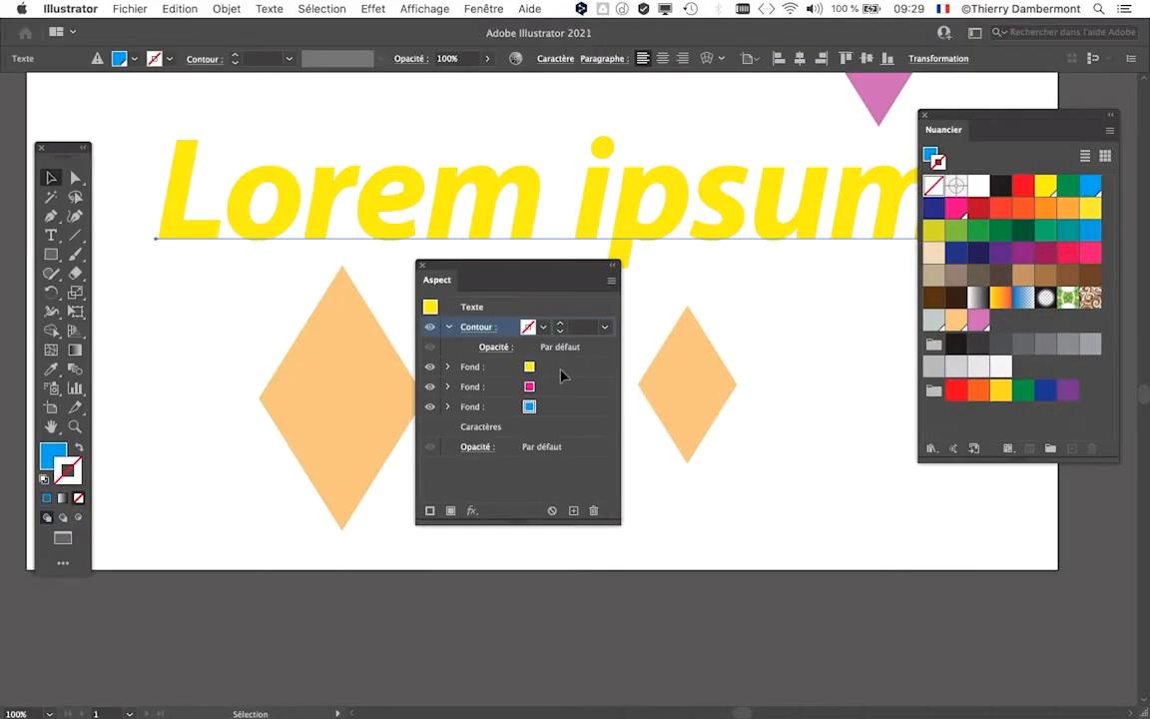
# Move the Nuancier panel off the end of the text and place the Aspect panel over the small diamond.
pyautogui.moveTo(965, 122); pyautogui.dragTo(1009, 270)
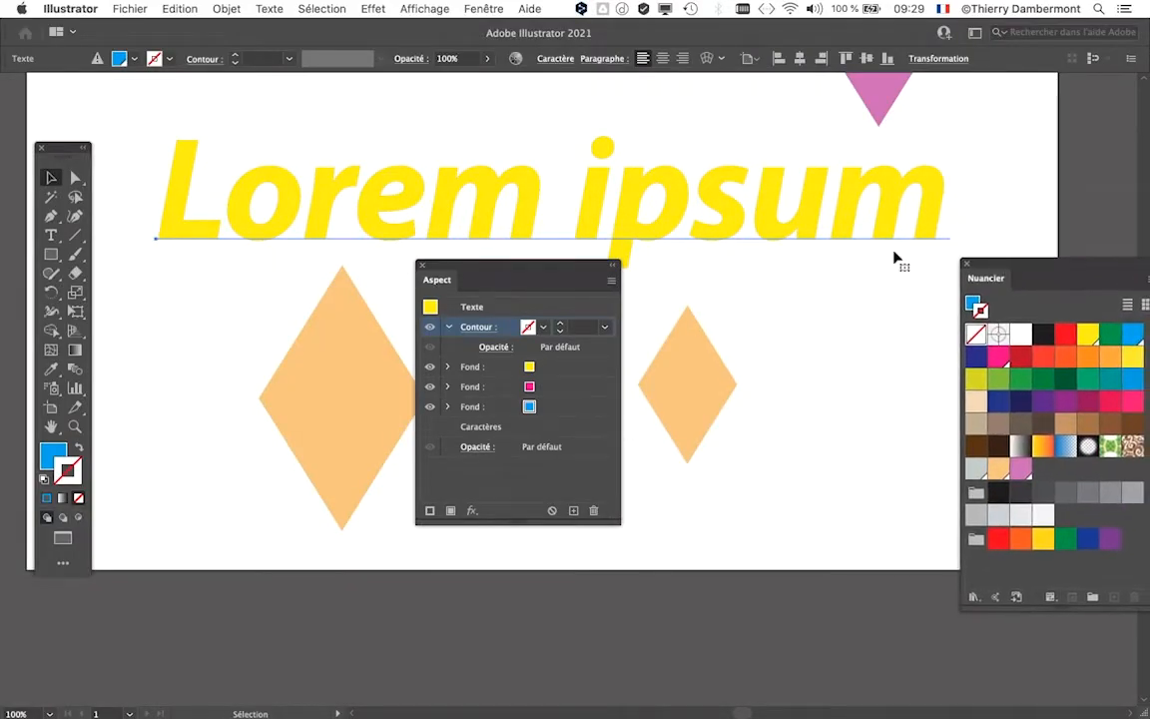
pyautogui.moveTo(560, 272); pyautogui.dragTo(291, 314)
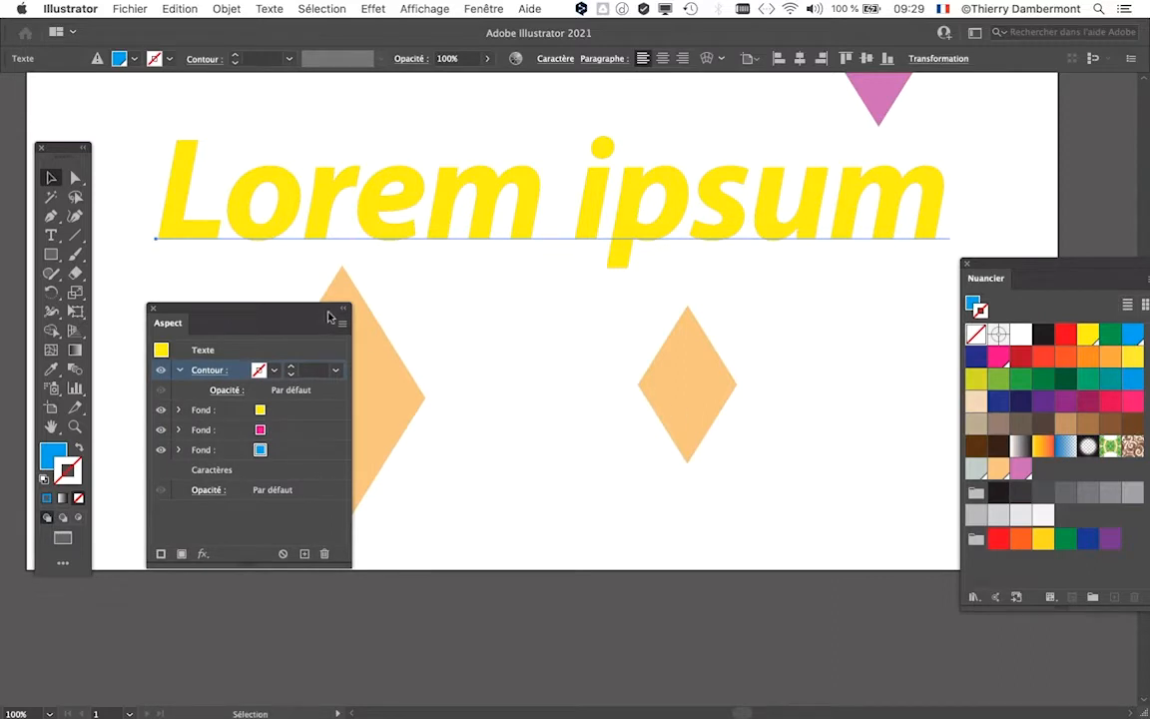
pyautogui.moveTo(275, 314); pyautogui.dragTo(747, 251)
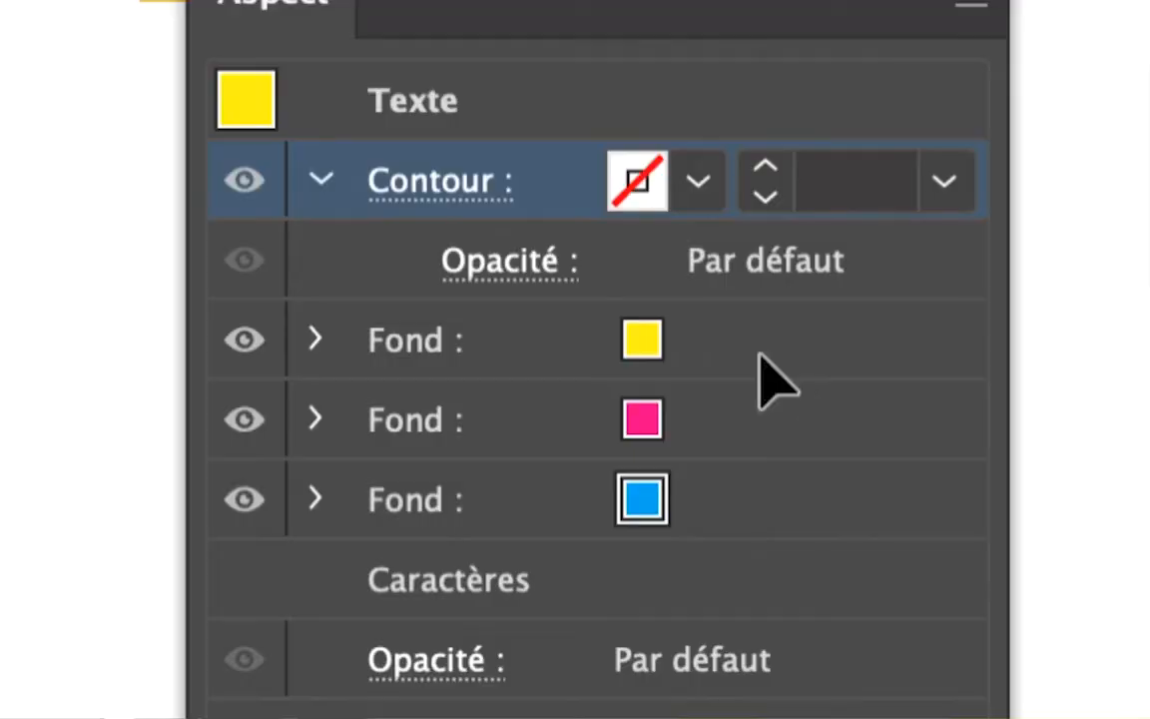
# Apply a Transformation effect to the yellow fill with a displacement of 2,4694 mm horizontally and -2,8222 mm vertically.
pyautogui.click(761, 354)
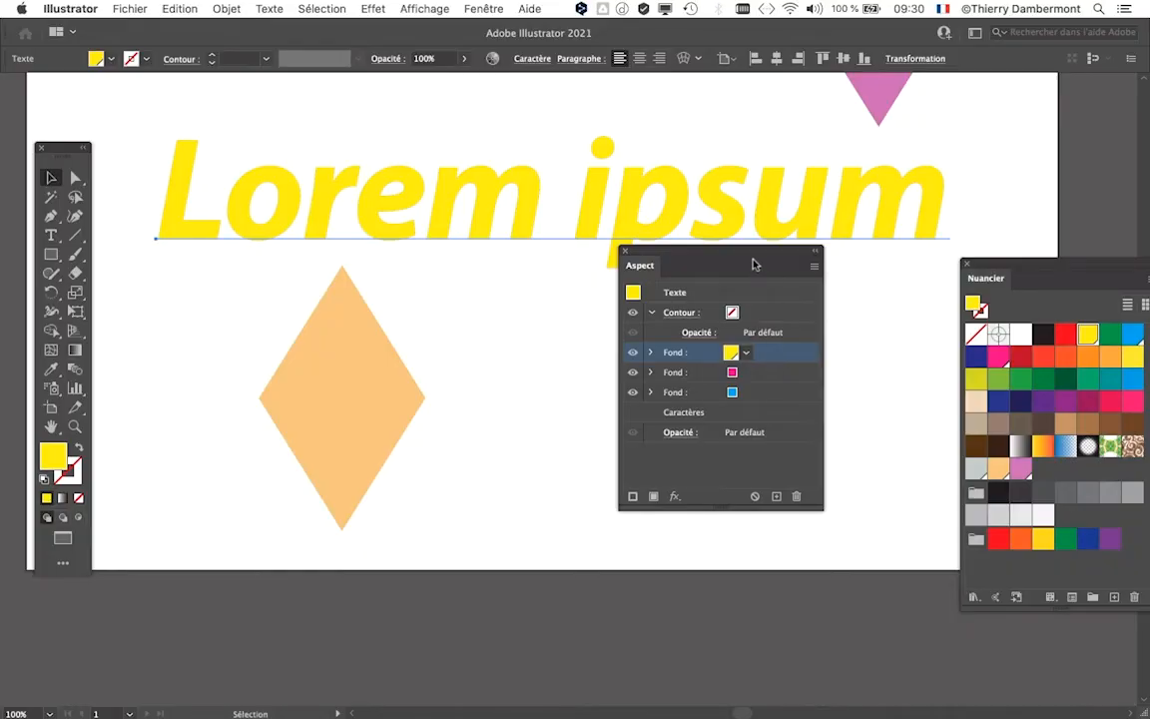
pyautogui.moveTo(752, 262); pyautogui.dragTo(238, 334)
pyautogui.click(371, 8)
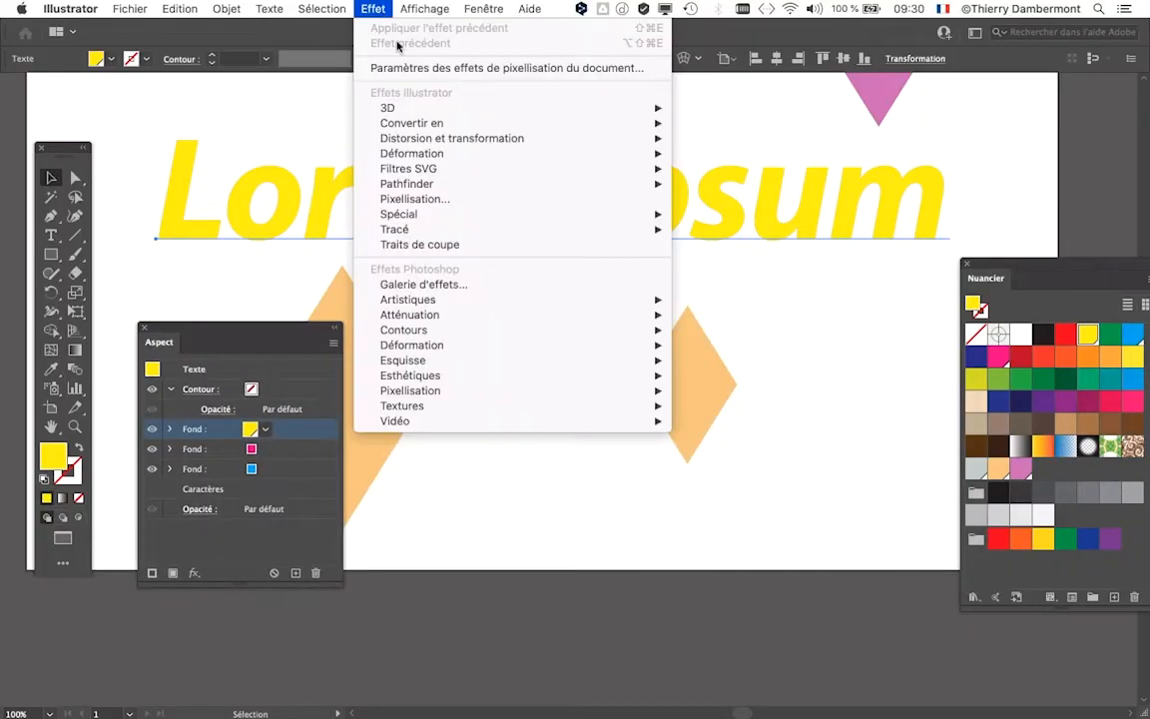
pyautogui.moveTo(416, 139)
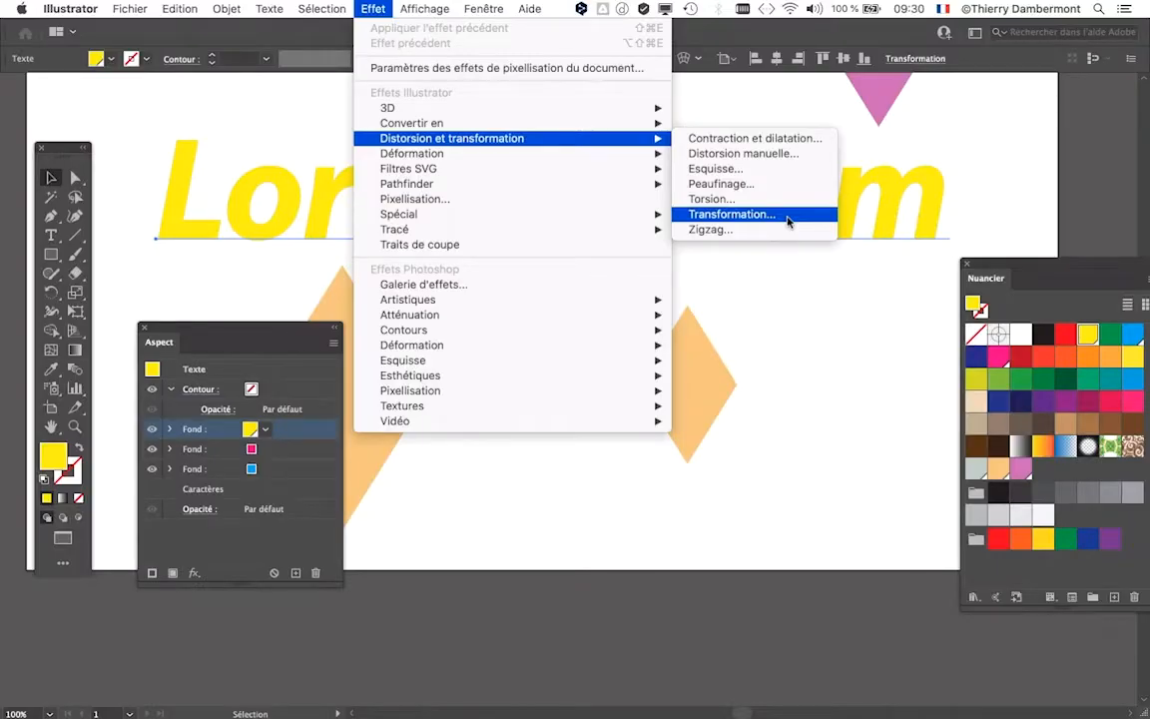
pyautogui.click(788, 216)
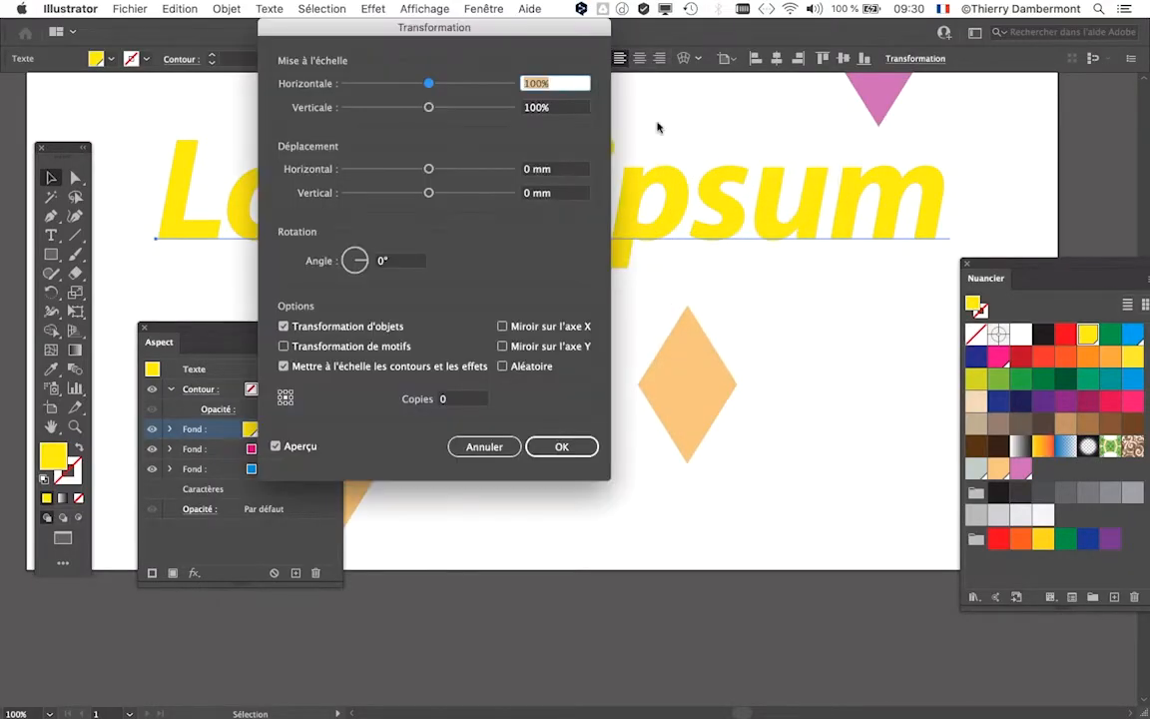
pyautogui.moveTo(564, 28); pyautogui.dragTo(960, 41)
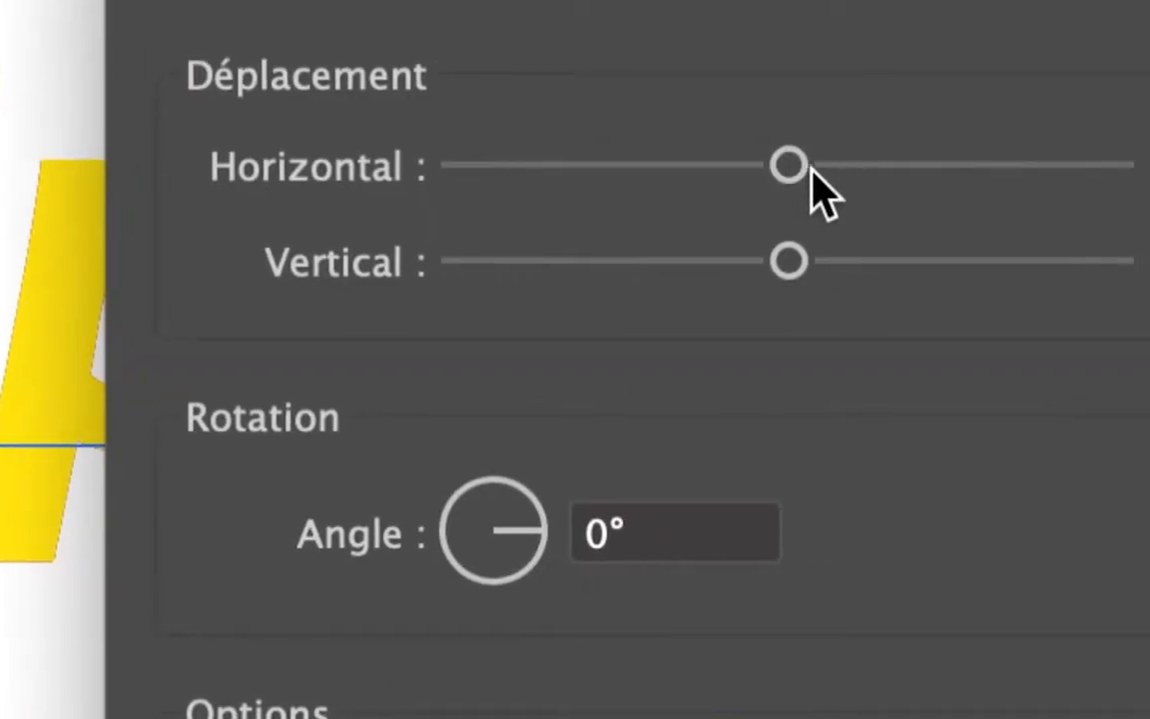
pyautogui.click(815, 167)
pyautogui.click(758, 264)
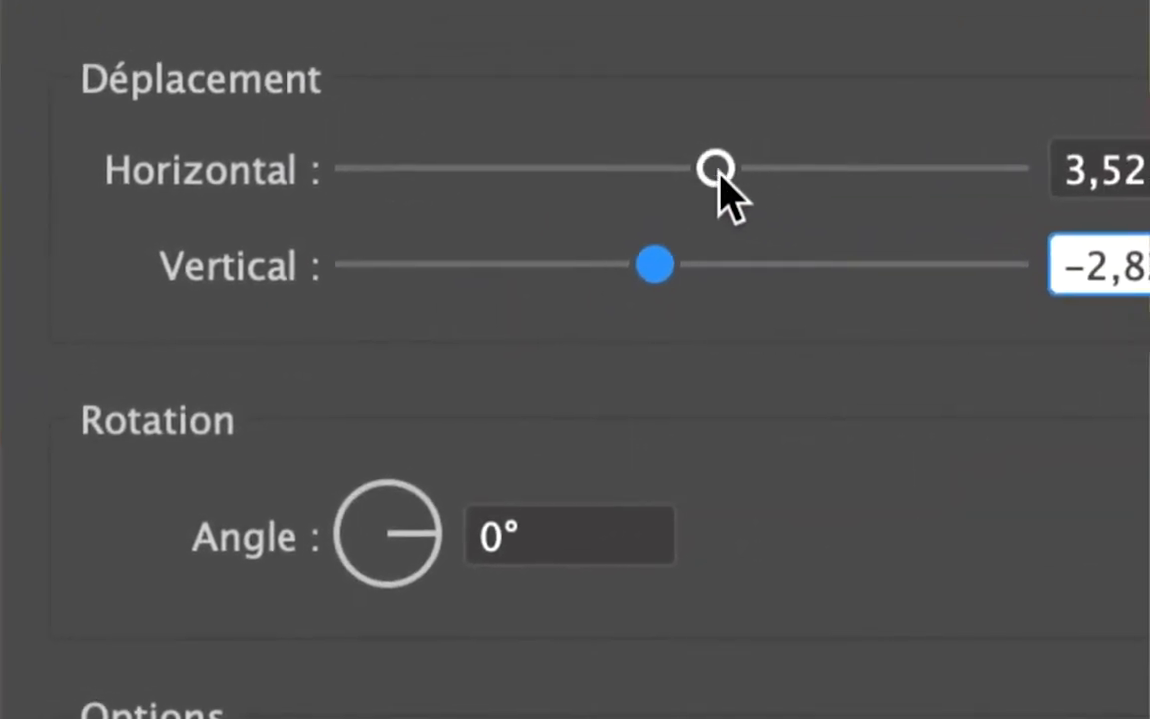
pyautogui.moveTo(715, 168); pyautogui.dragTo(709, 168)
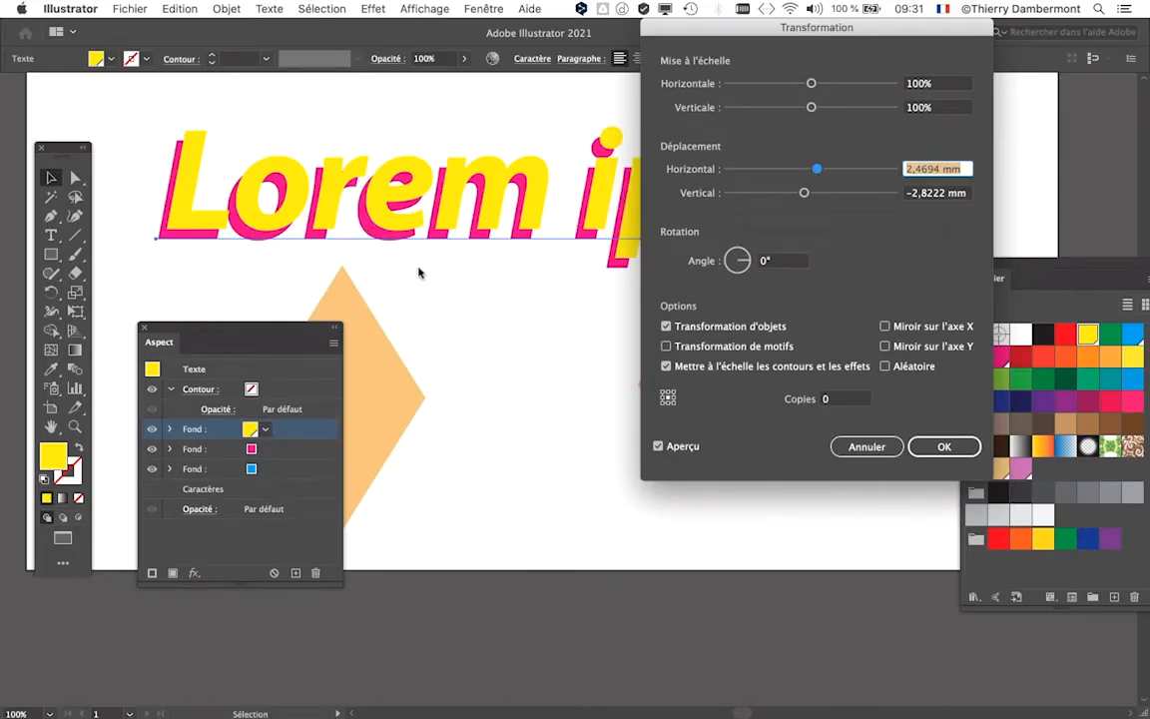
pyautogui.click(942, 449)
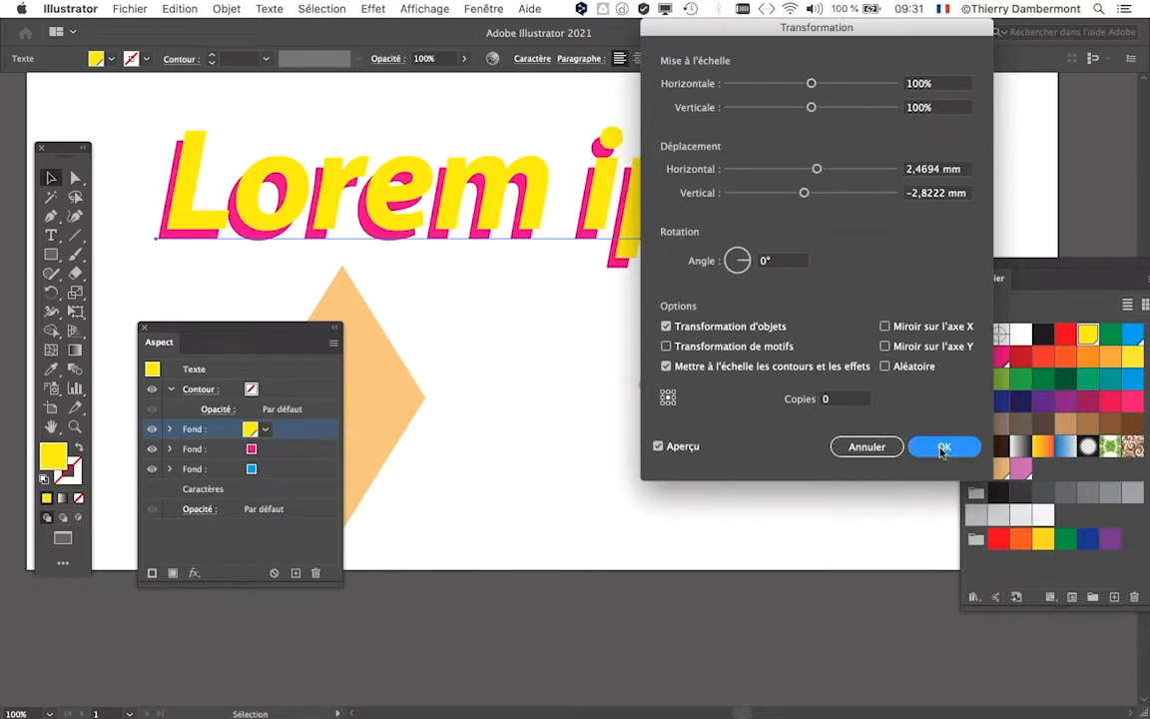
# Reopen the yellow fill's Transformation effect and set its displacement to 2,4694 mm horizontally and 3,5278 mm vertically.
pyautogui.moveTo(264, 330); pyautogui.dragTo(688, 103)
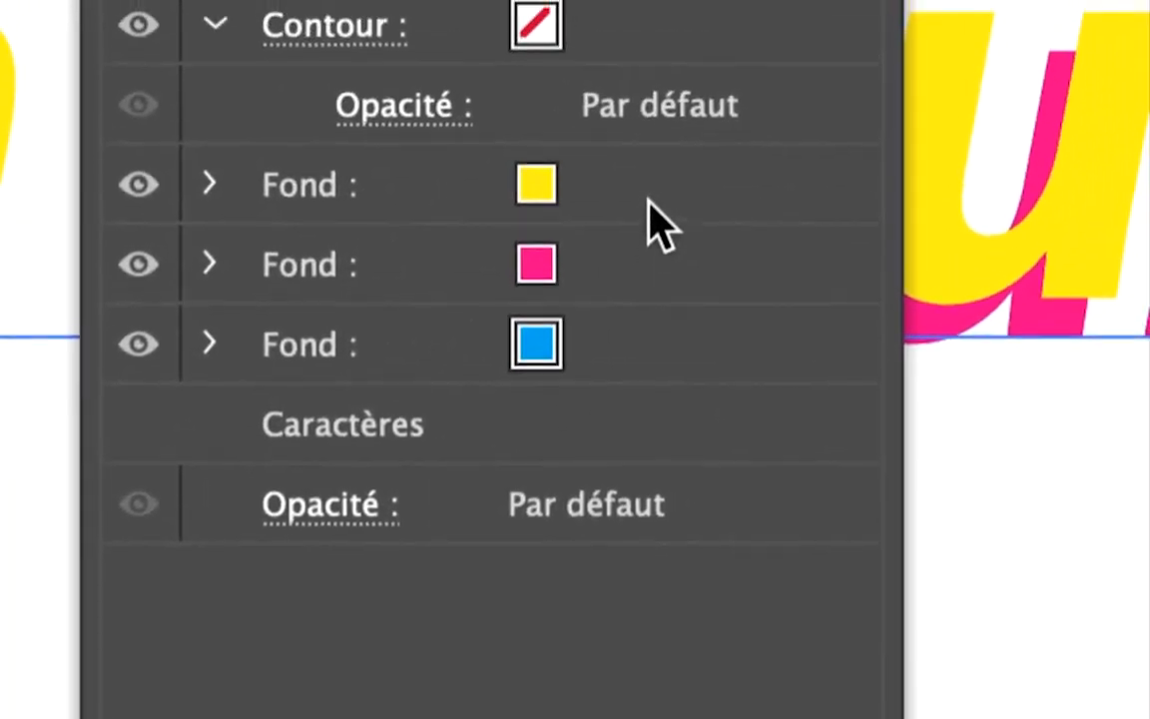
pyautogui.click(649, 200)
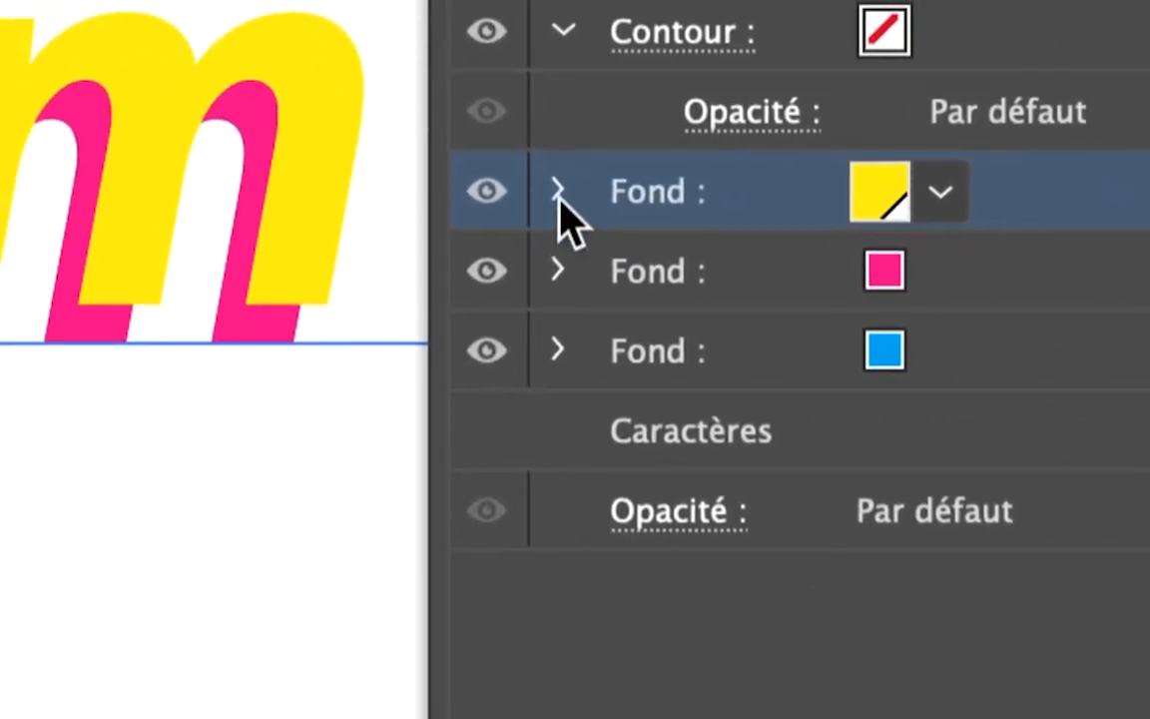
pyautogui.click(389, 206)
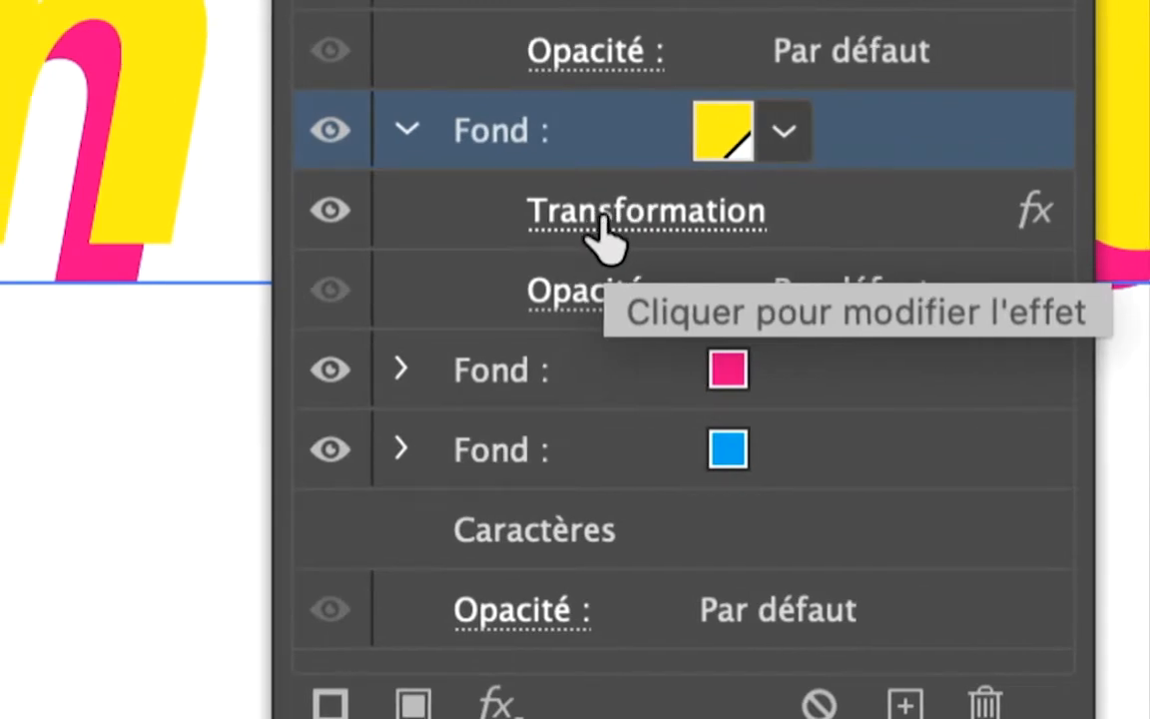
pyautogui.click(602, 230)
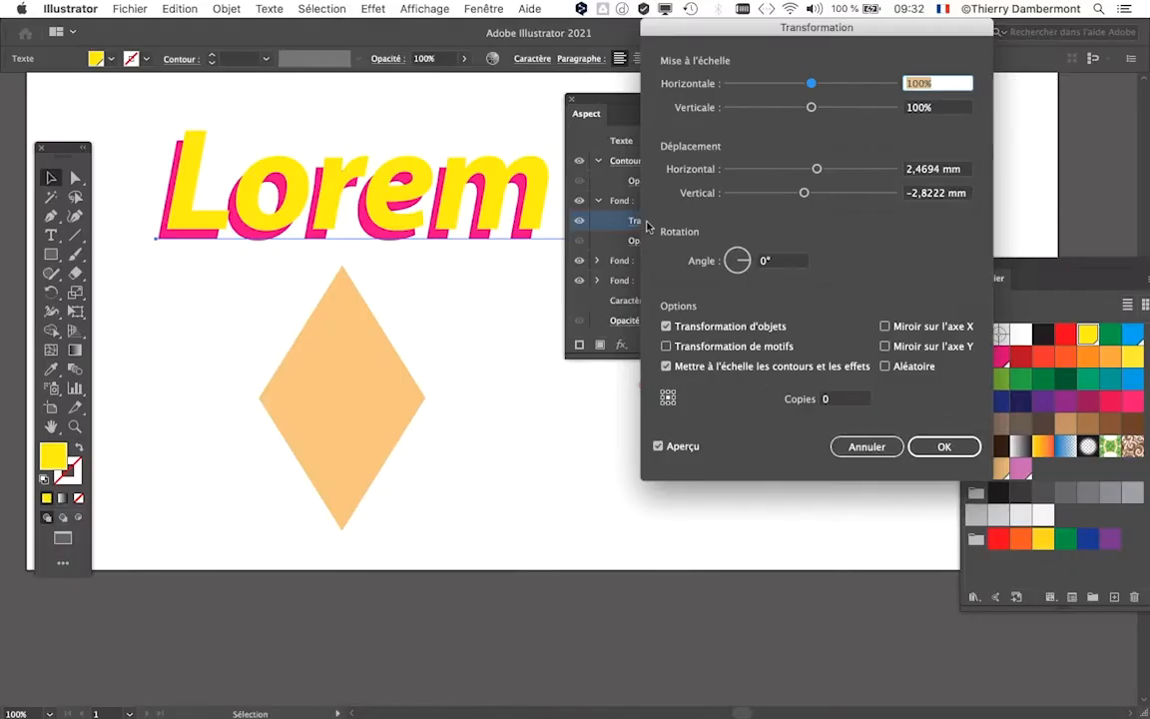
pyautogui.click(805, 169)
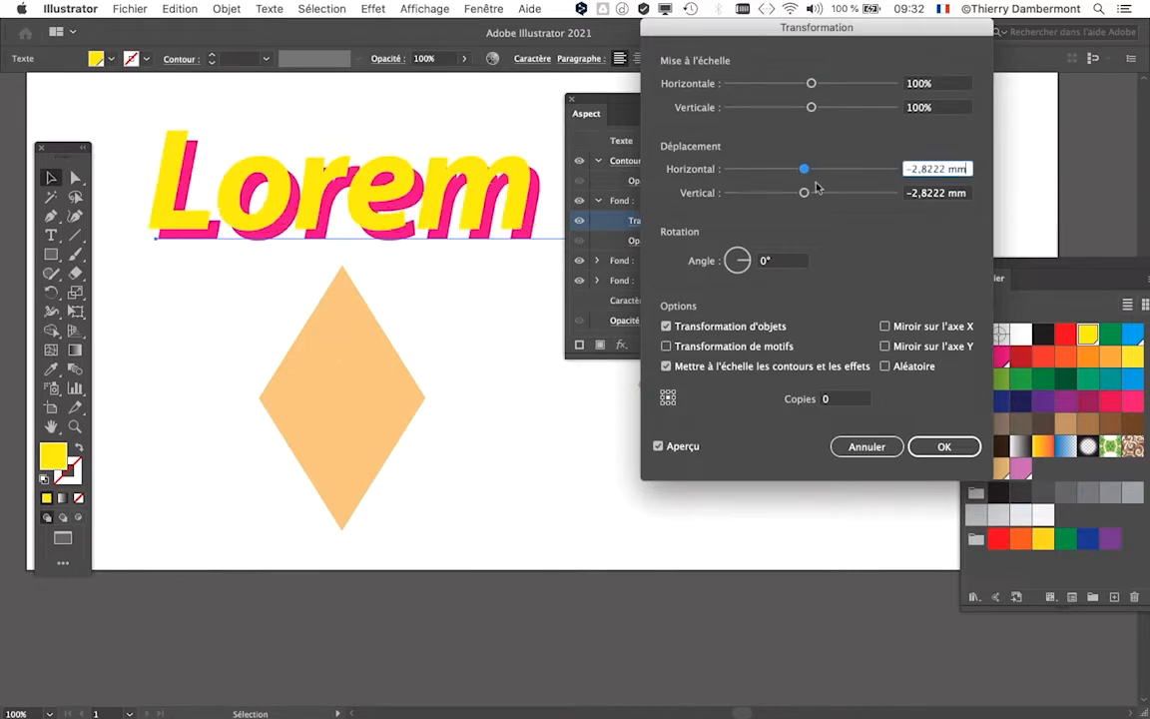
pyautogui.click(818, 193)
pyautogui.click(816, 170)
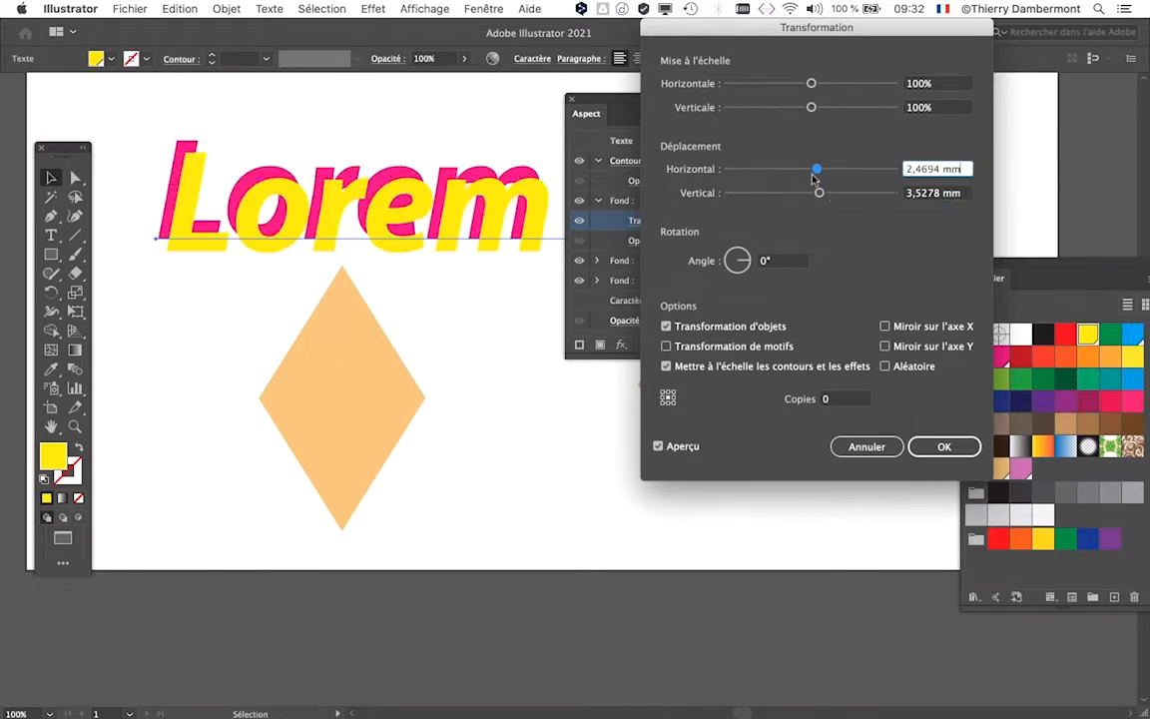
pyautogui.click(945, 446)
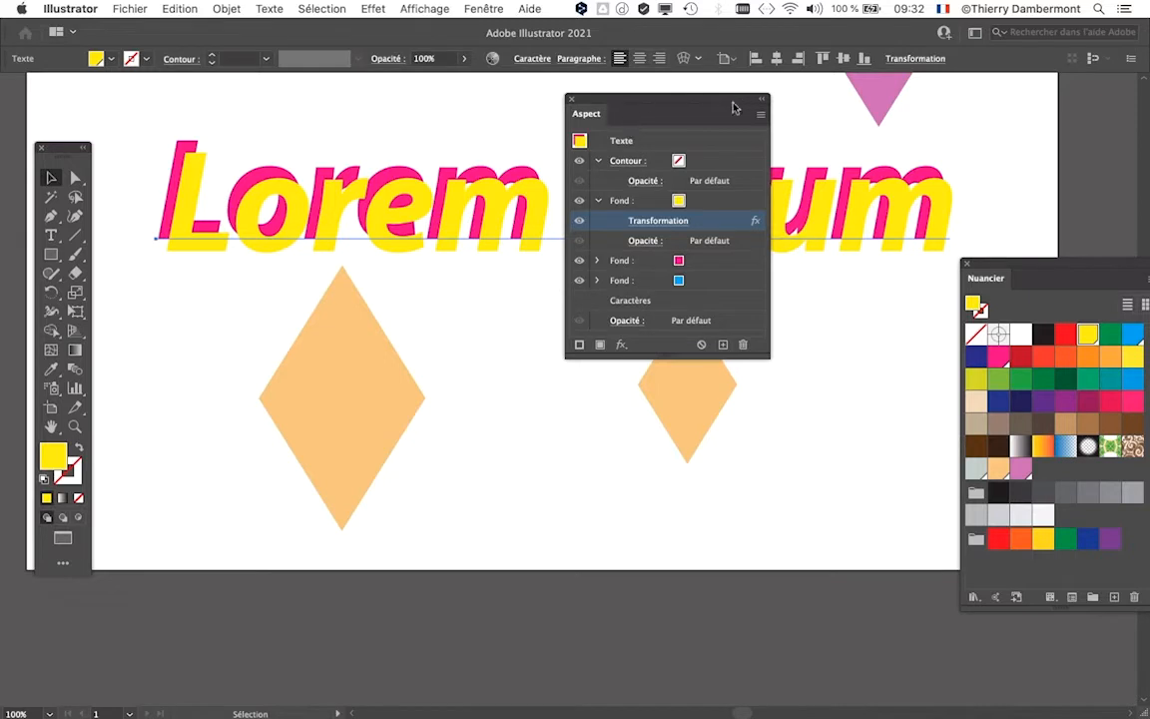
pyautogui.moveTo(656, 106); pyautogui.dragTo(701, 103)
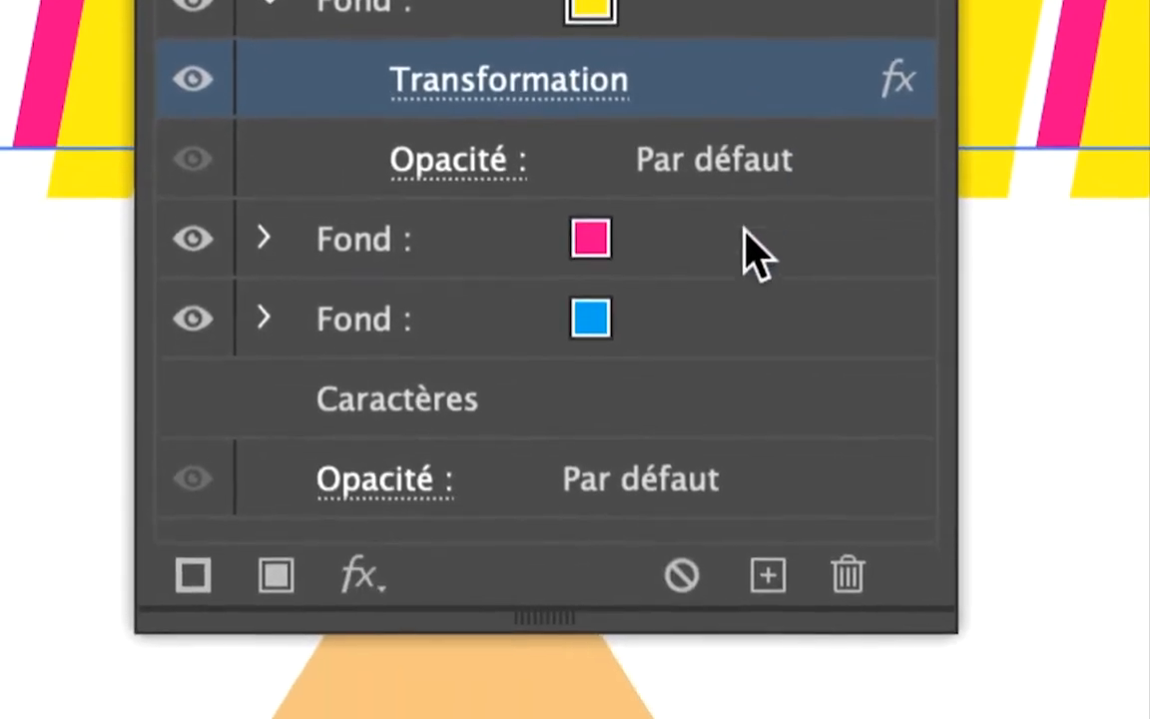
# Copy the yellow fill's Transformation effect onto the expanded magenta fill.
pyautogui.click(753, 249)
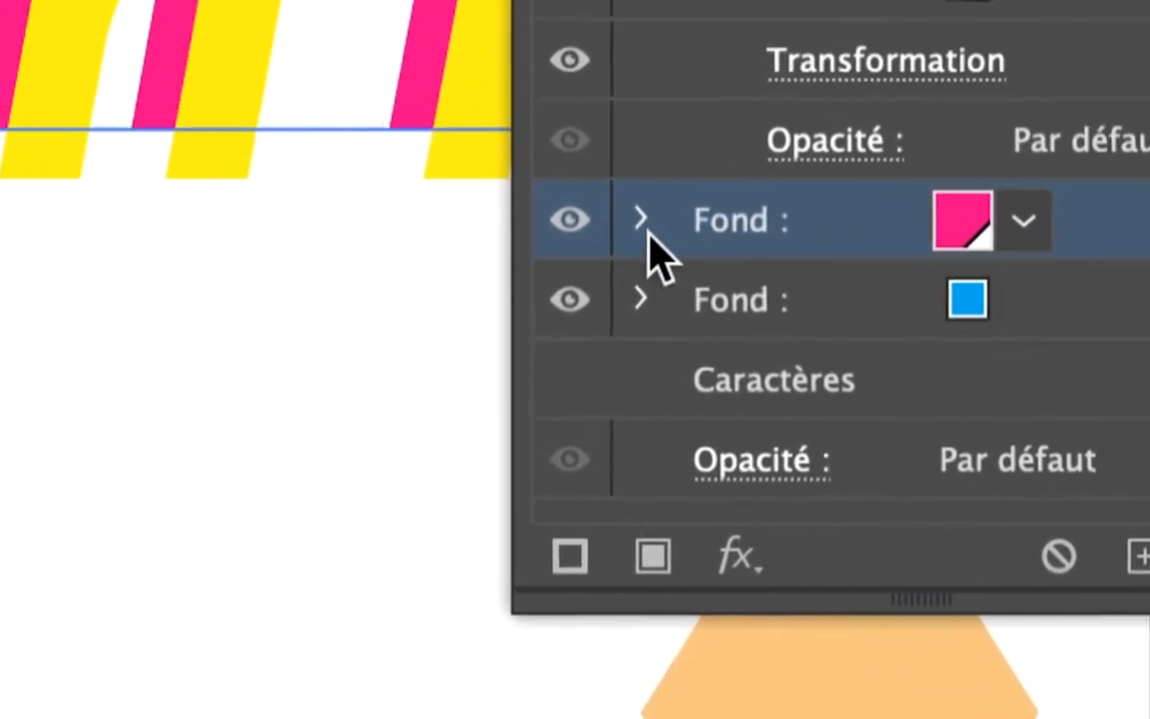
pyautogui.click(264, 230)
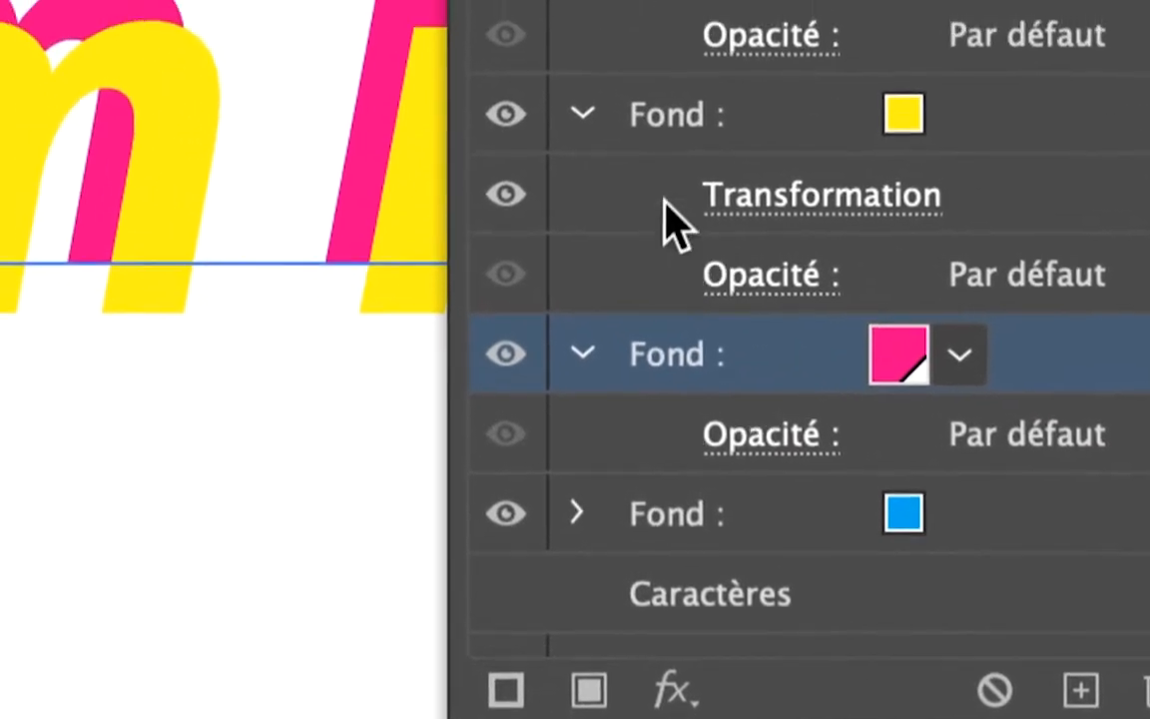
pyautogui.click(664, 199)
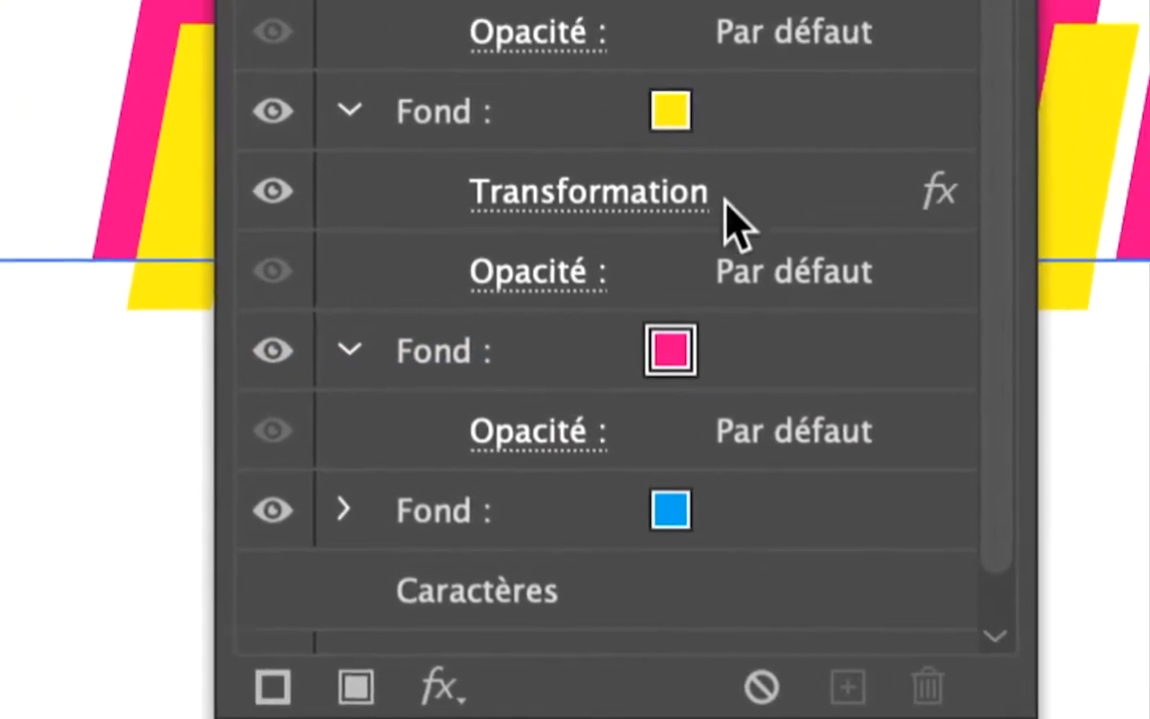
pyautogui.click(727, 200)
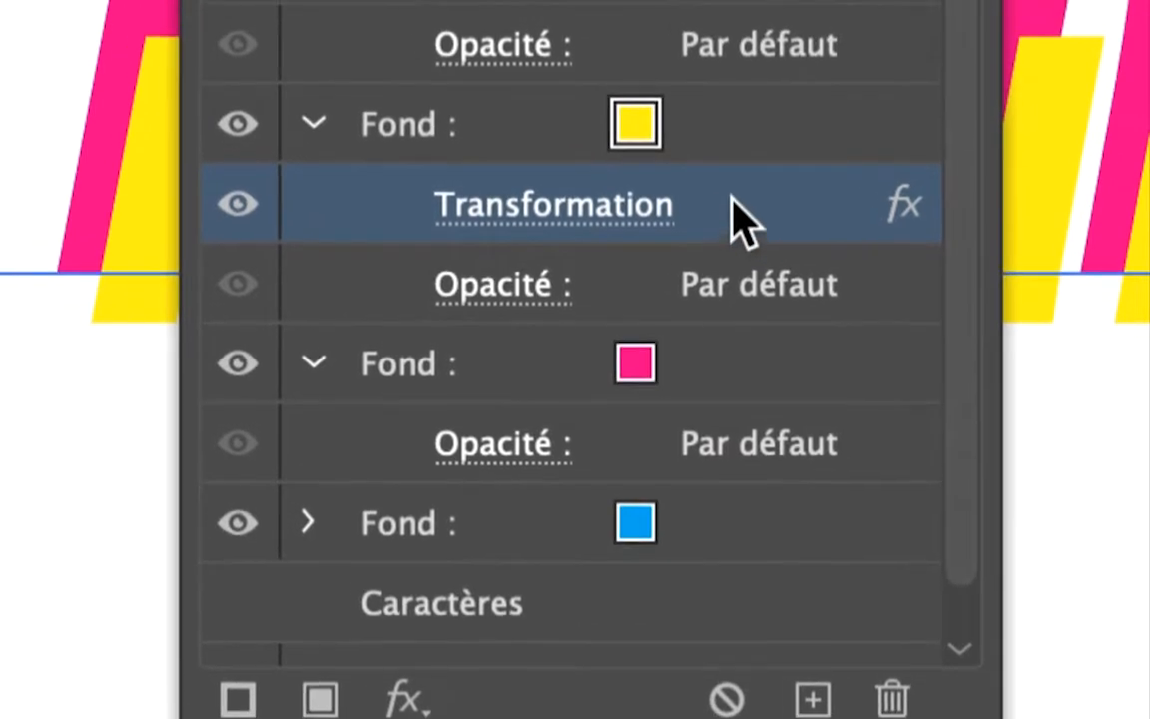
pyautogui.moveTo(734, 210); pyautogui.dragTo(746, 366)
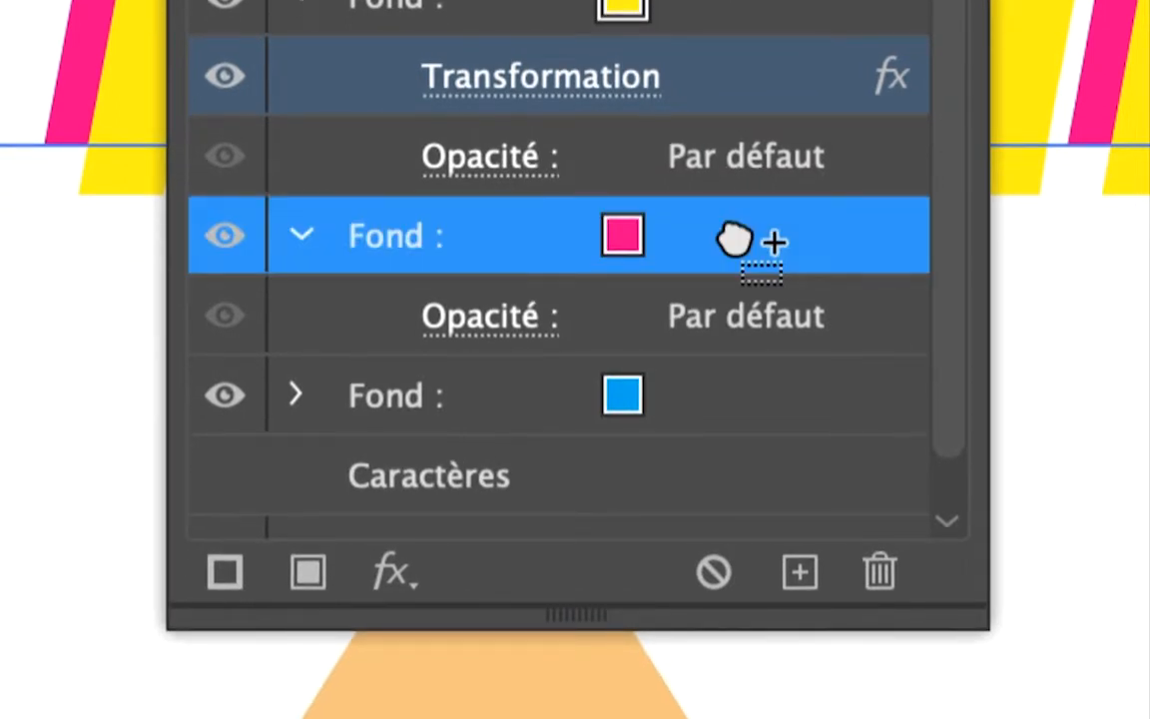
pyautogui.moveTo(735, 239); pyautogui.dragTo(735, 236)
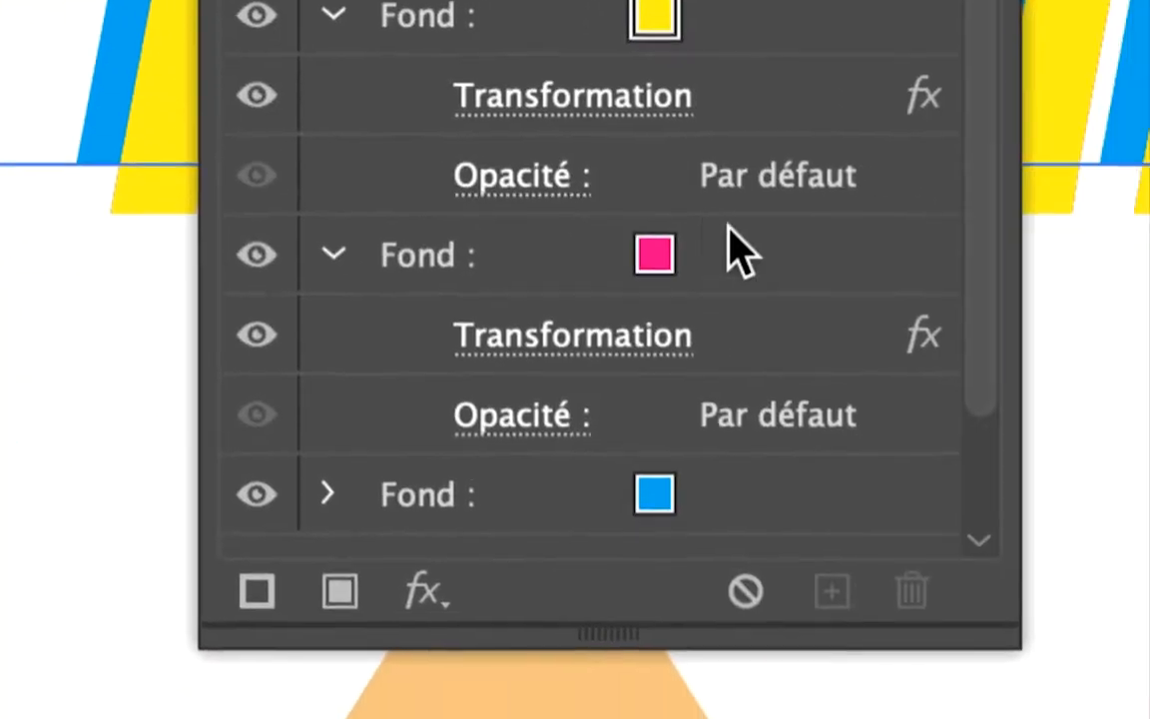
# Set the magenta fill's Transformation displacement to -4,2333 mm horizontally and -1,0583 mm vertically.
pyautogui.click(745, 251)
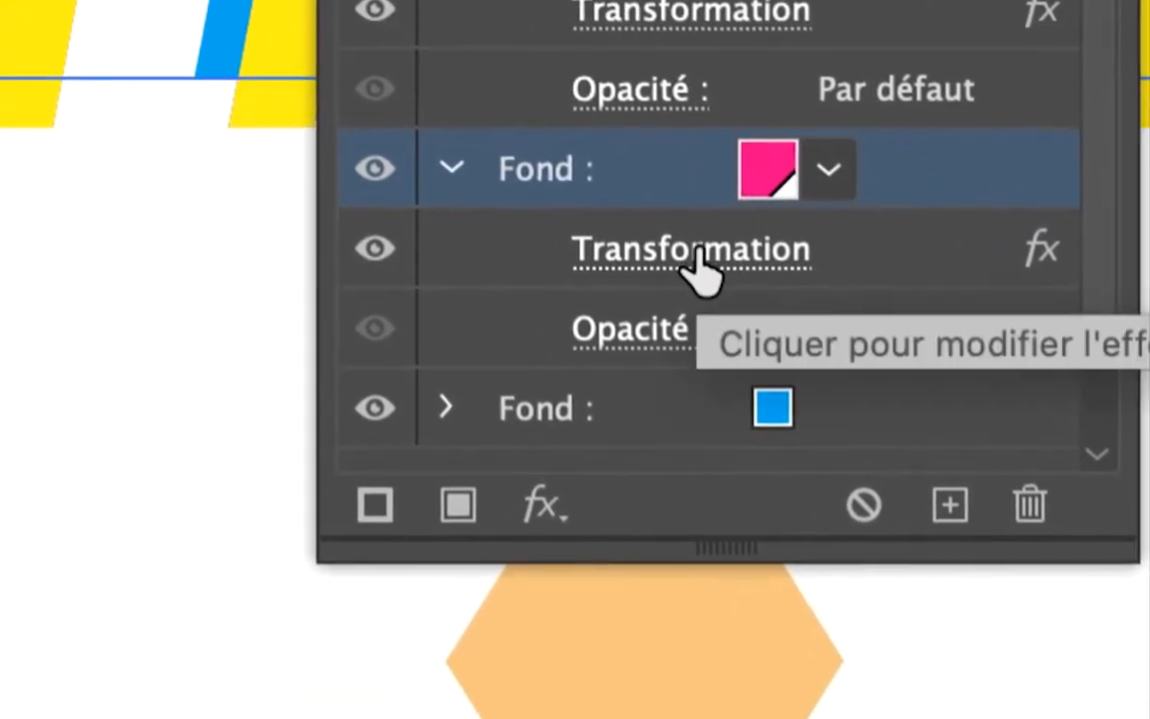
pyautogui.click(696, 252)
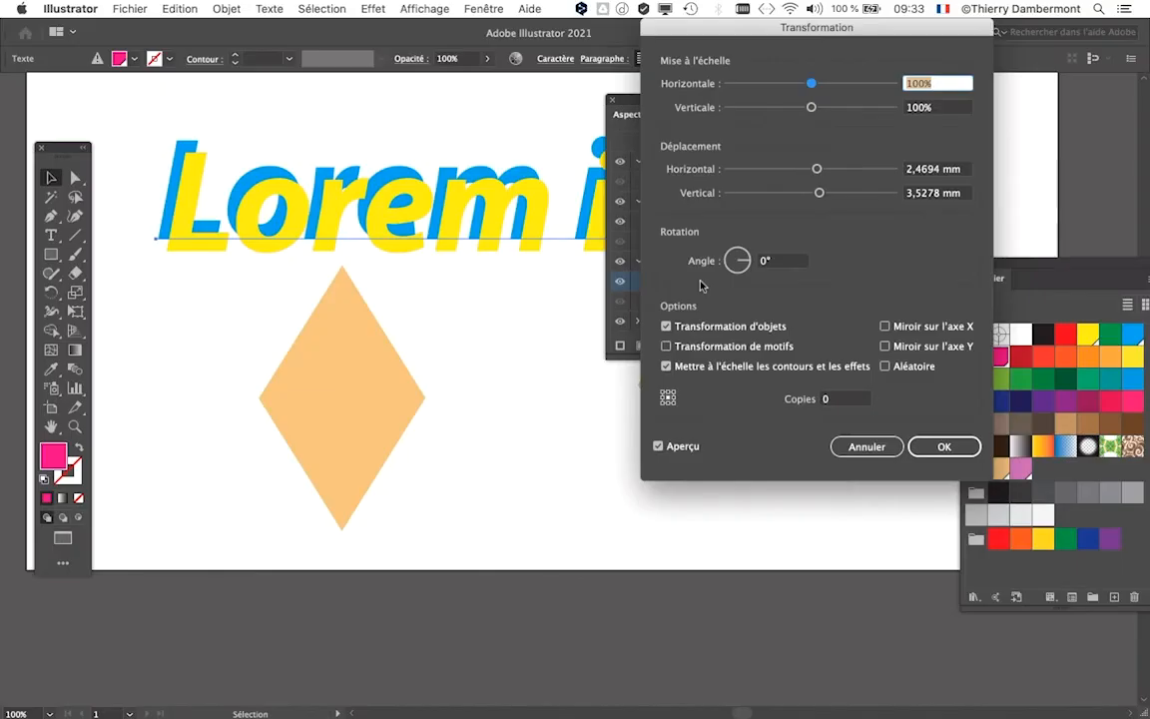
pyautogui.moveTo(816, 169); pyautogui.dragTo(811, 198)
pyautogui.click(812, 169)
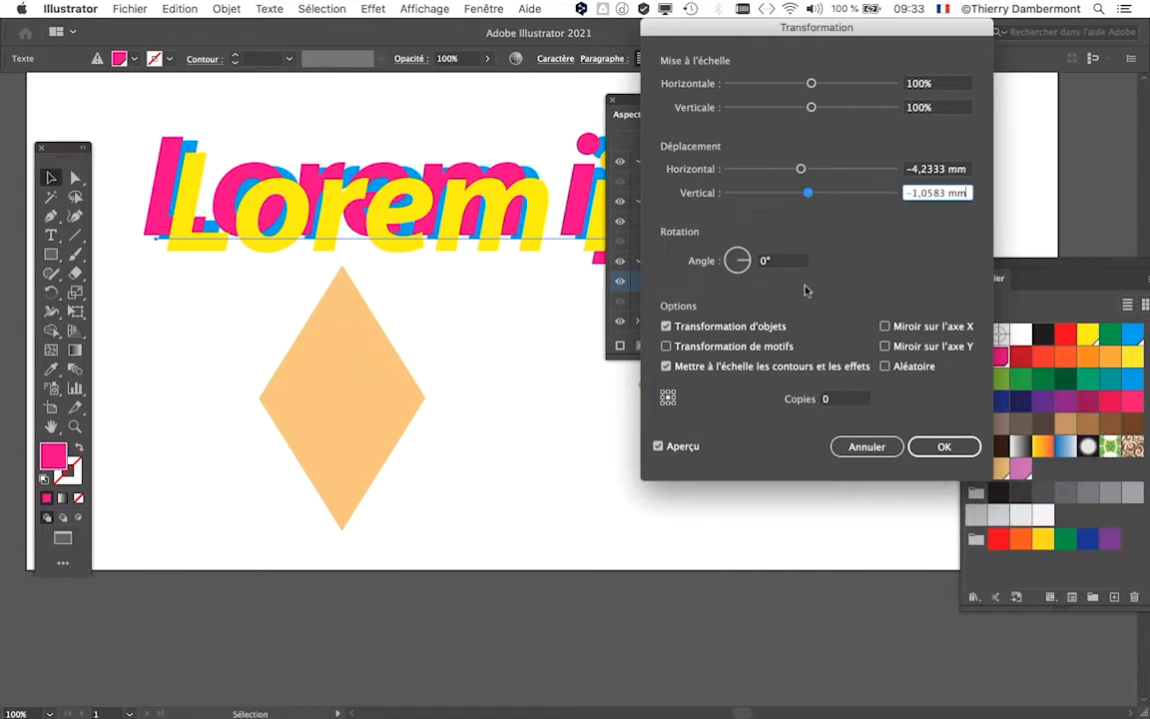
pyautogui.click(945, 446)
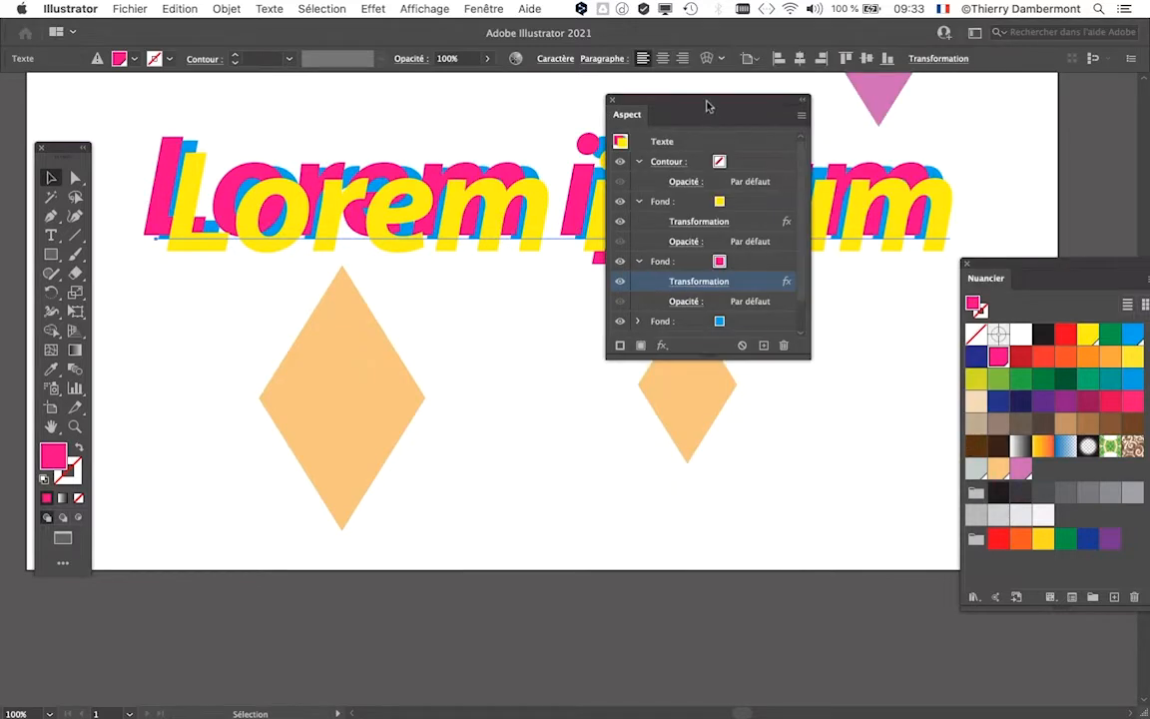
# Make the Aspect panel taller to show the whole fill stack and place it below the text.
pyautogui.moveTo(707, 105); pyautogui.dragTo(871, 105)
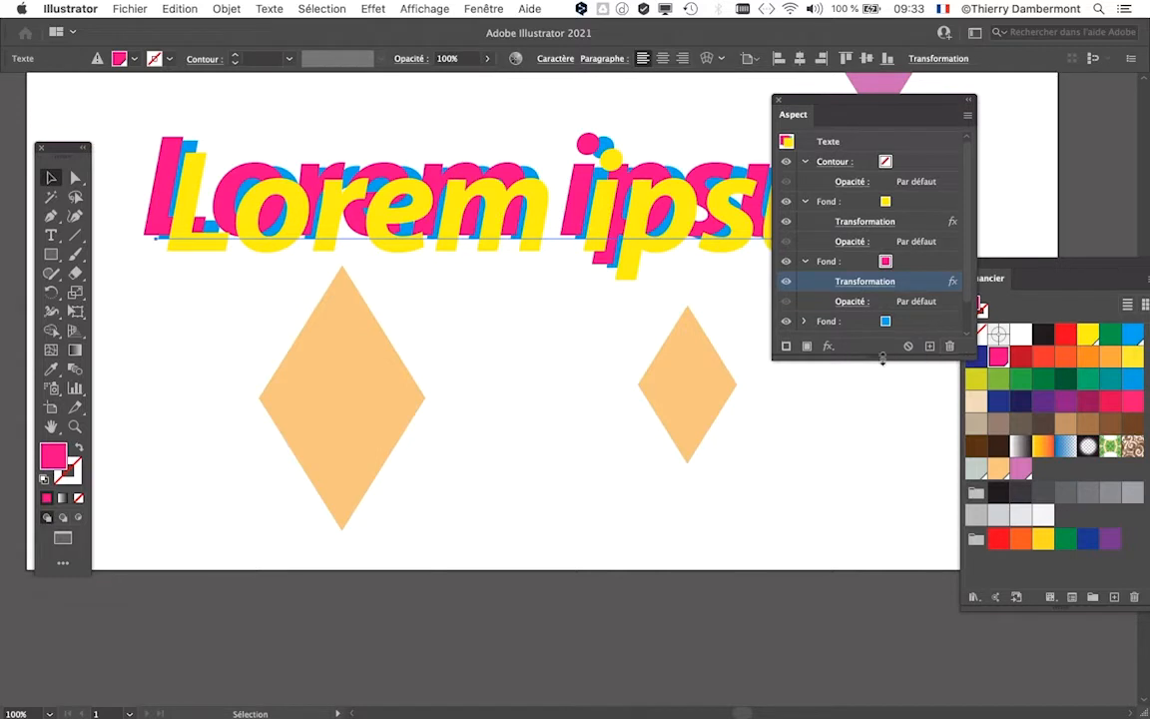
pyautogui.moveTo(885, 359); pyautogui.dragTo(884, 461)
pyautogui.moveTo(835, 102); pyautogui.dragTo(764, 113)
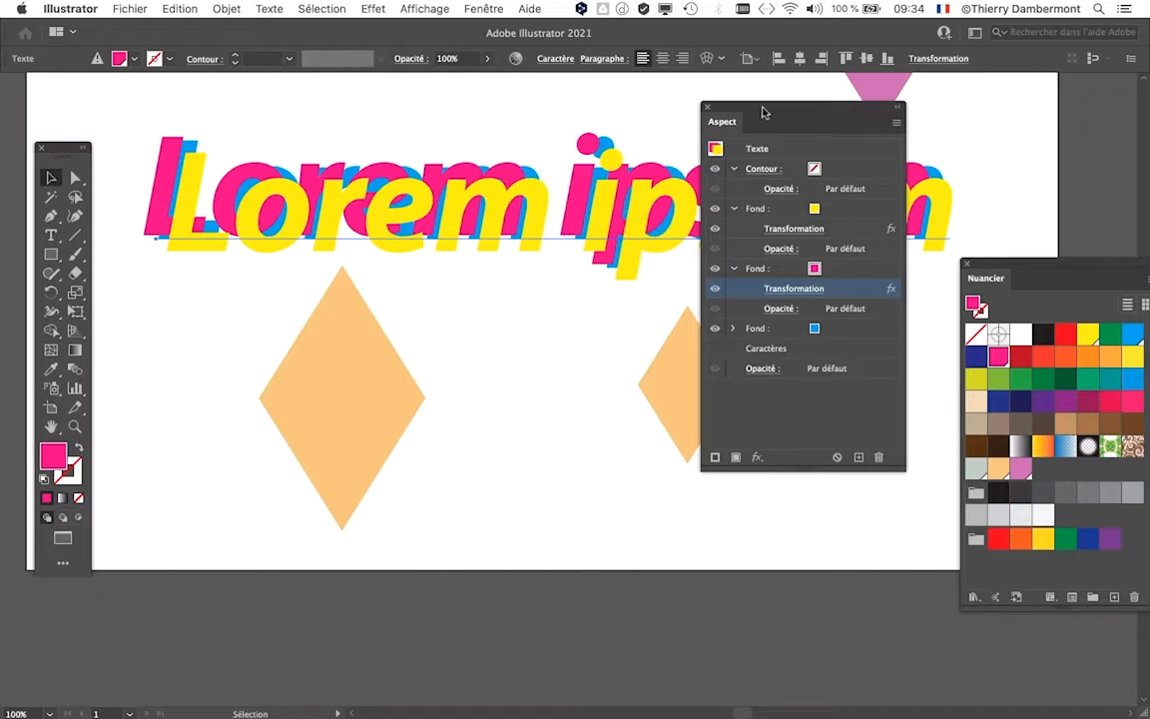
pyautogui.moveTo(764, 112); pyautogui.dragTo(792, 338)
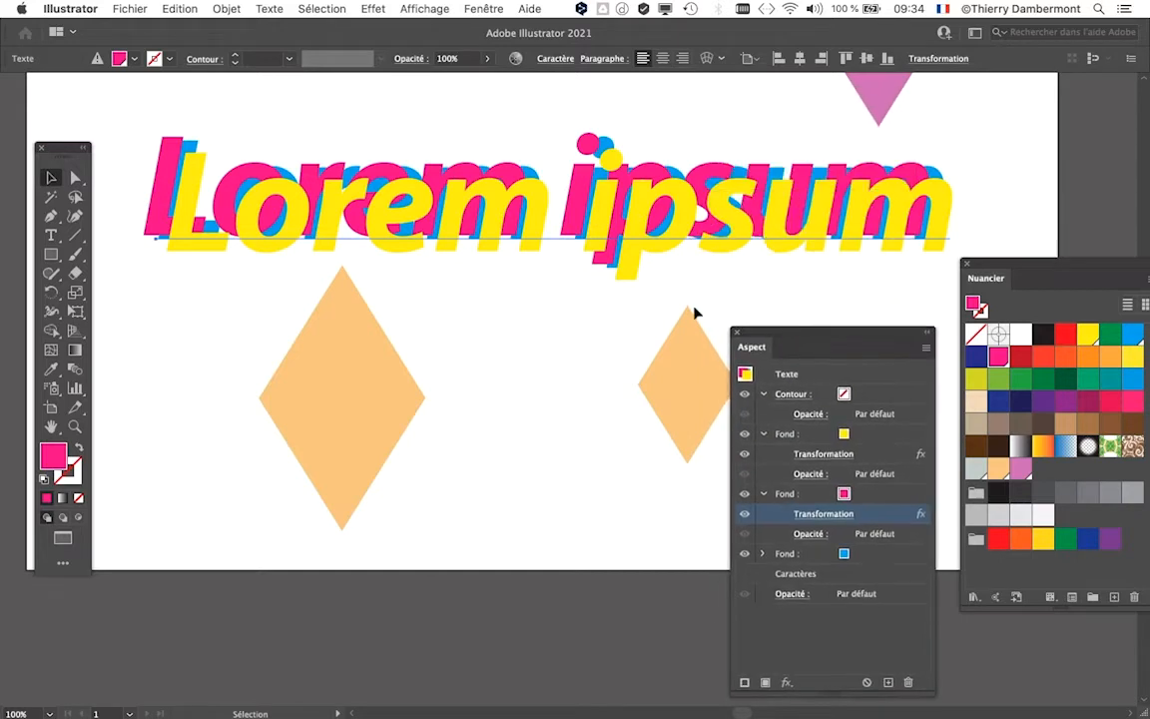
# Replace the "Lorem ipsum" wording with "Washington", reselect the text as an object and shift the Aspect panel slightly upward.
pyautogui.click(51, 235)
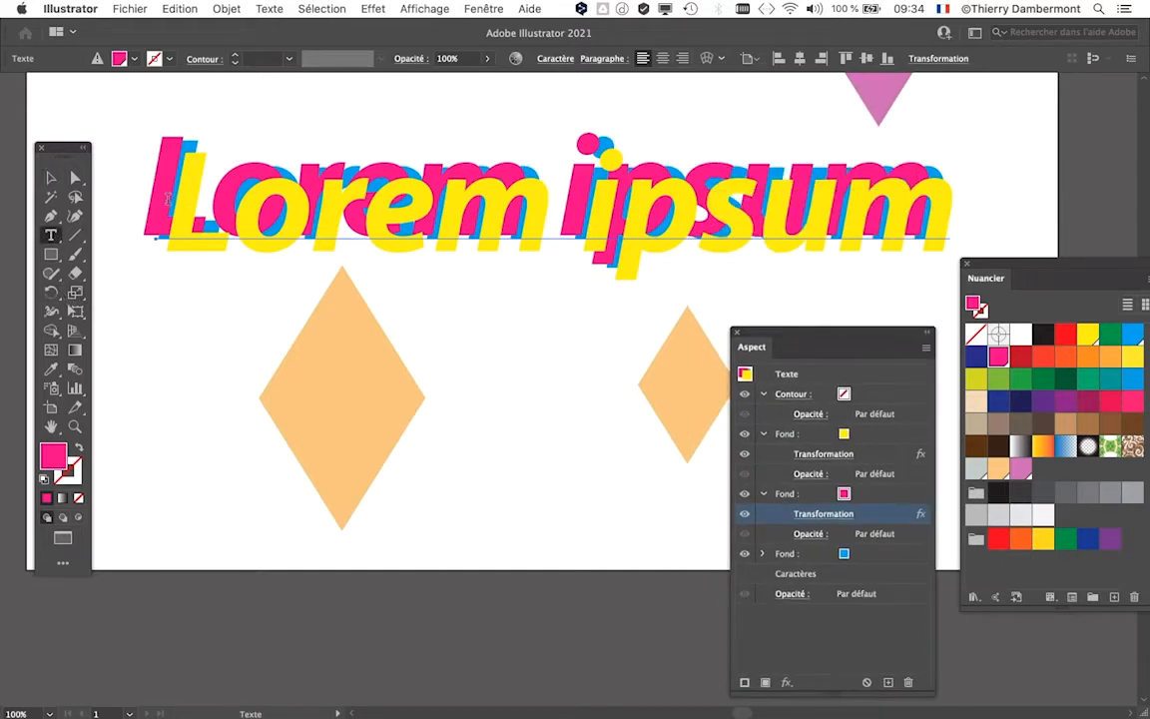
pyautogui.moveTo(152, 183); pyautogui.dragTo(822, 210)
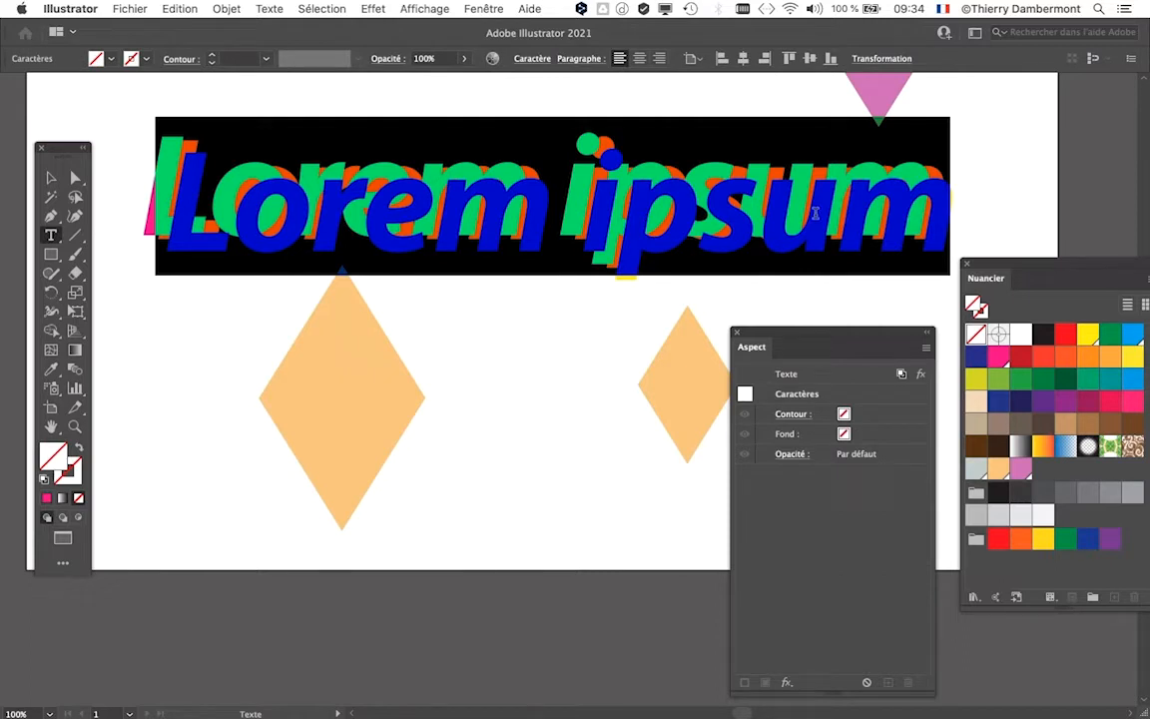
pyautogui.write('Wash')
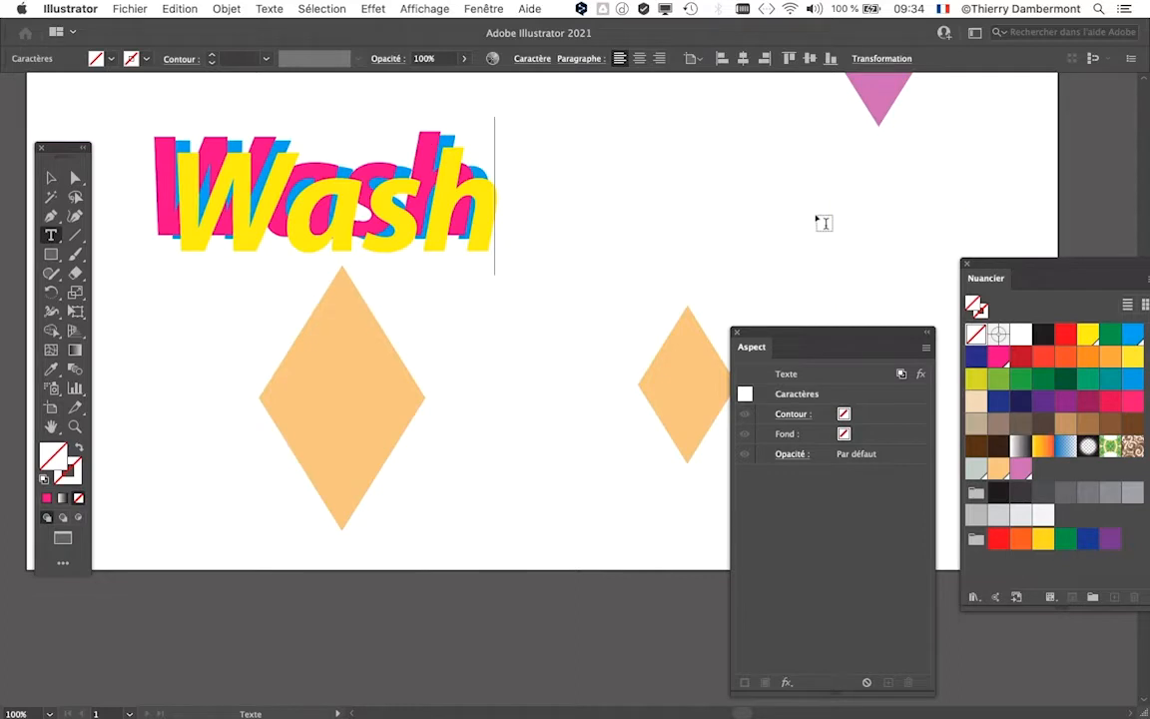
pyautogui.write('ingto')
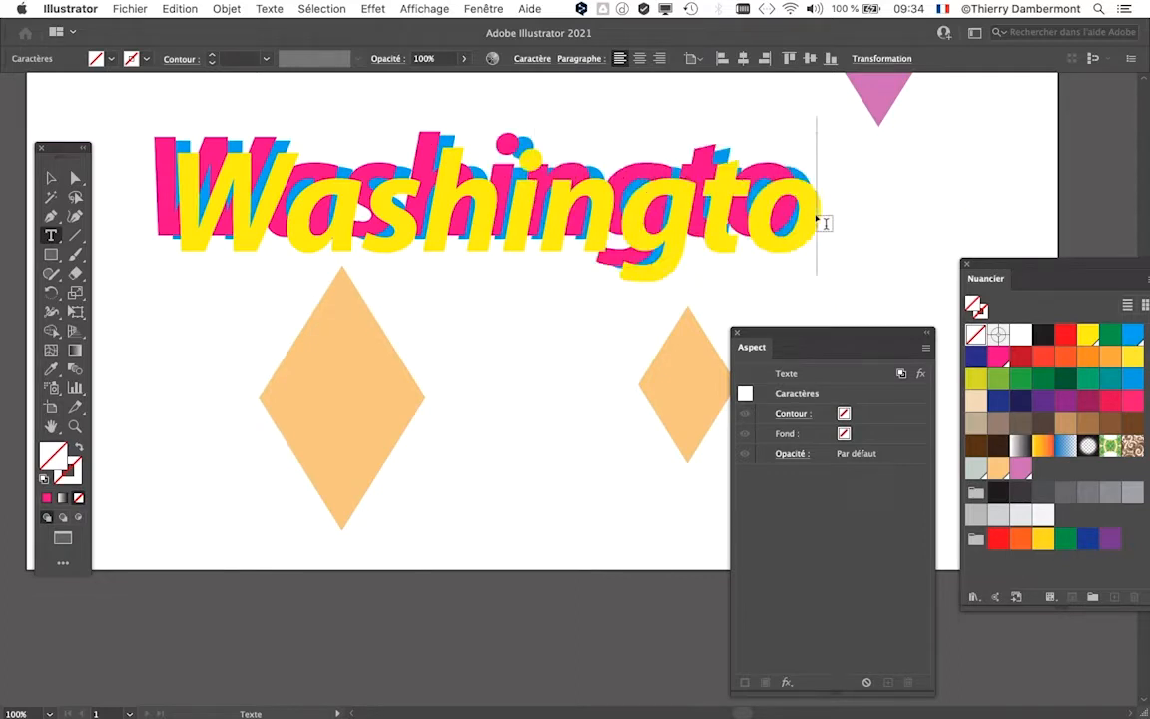
pyautogui.write('n')
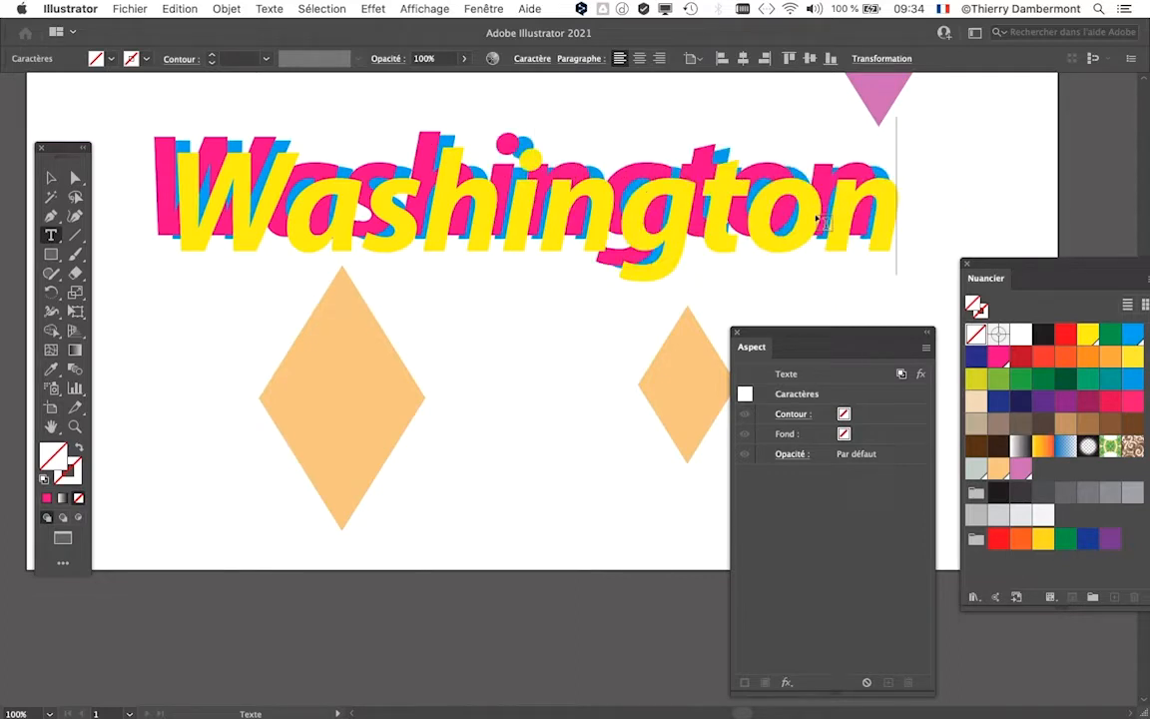
pyautogui.click(51, 178)
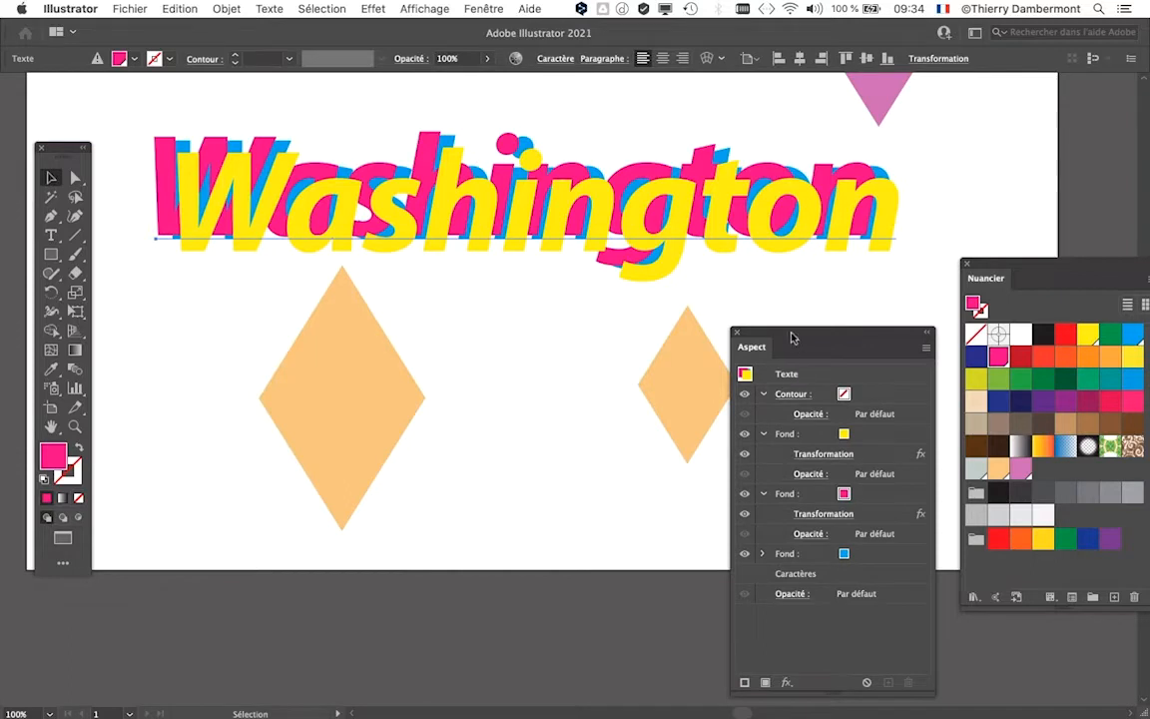
pyautogui.moveTo(791, 338); pyautogui.dragTo(783, 289)
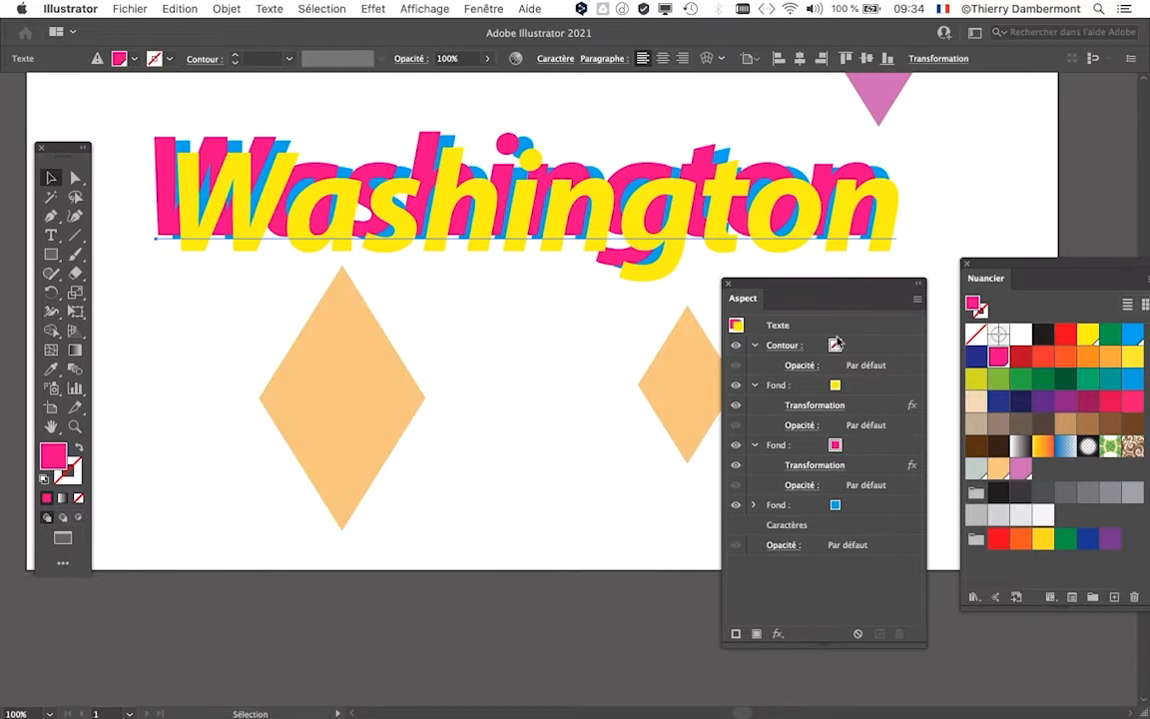
# Save the document under the new name "texte - fonds multiples et transformations - 05.ai" with the default Illustrator options.
pyautogui.click(130, 8)
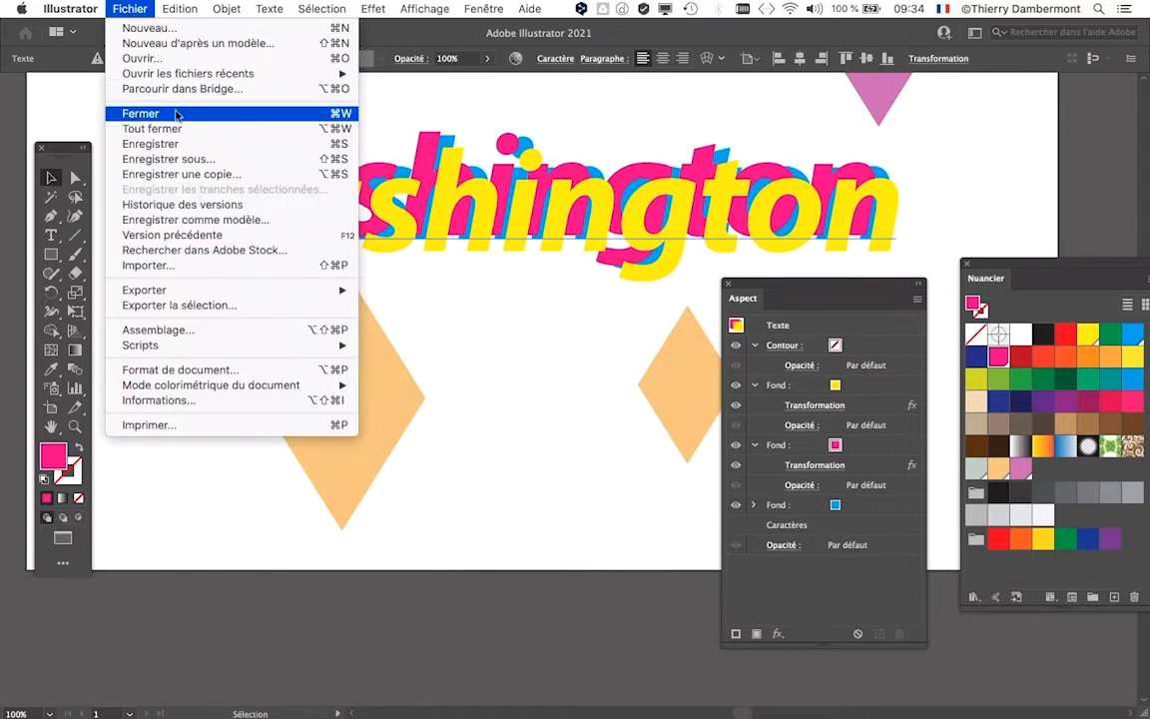
pyautogui.click(168, 159)
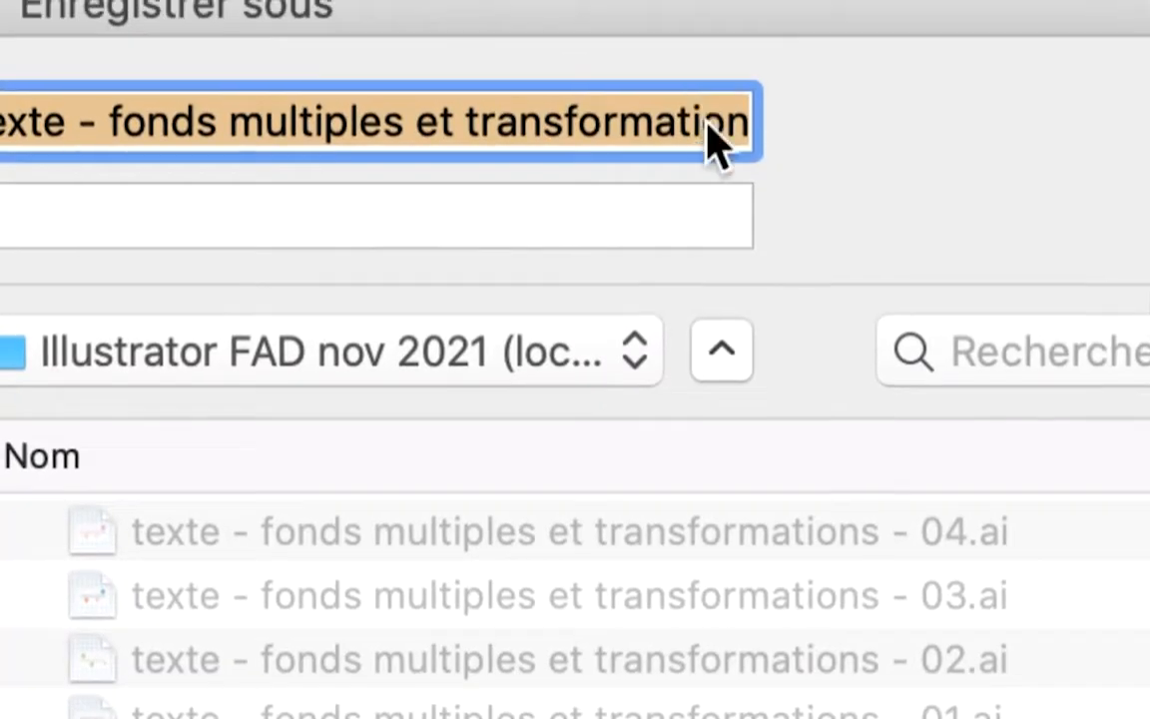
pyautogui.click(696, 68)
pyautogui.press('super+Right')
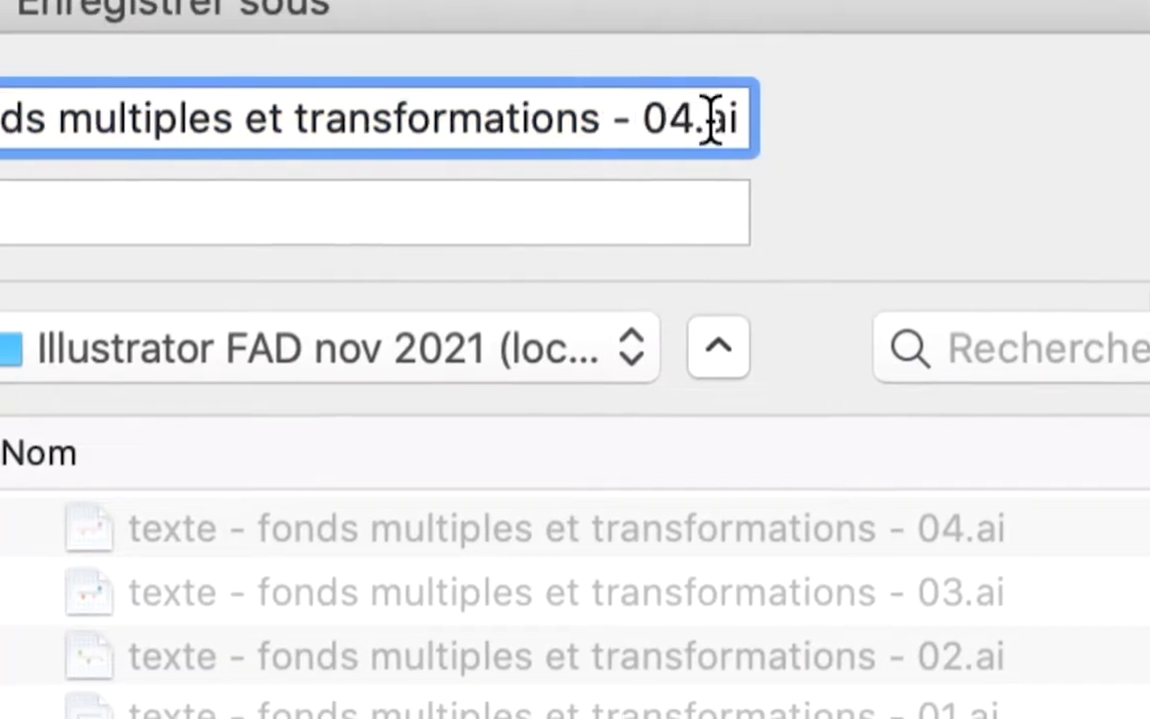
pyautogui.moveTo(690, 118); pyautogui.dragTo(708, 120)
pyautogui.write('5')
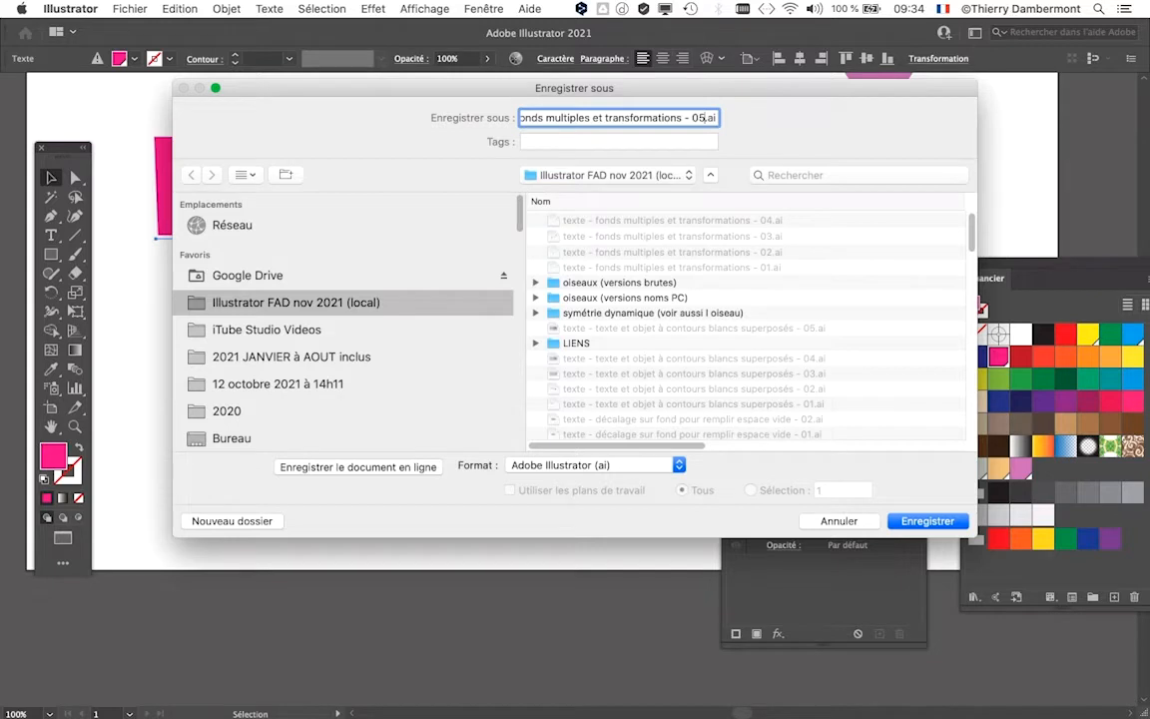
pyautogui.press('Return')
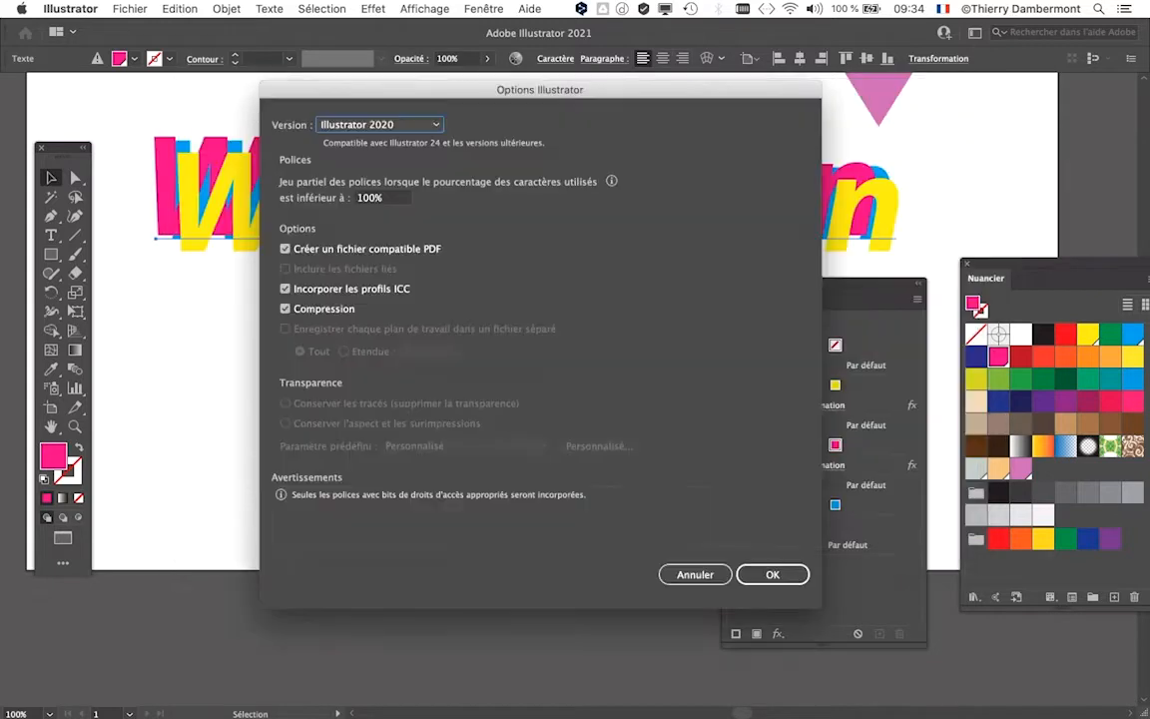
pyautogui.press('Return')
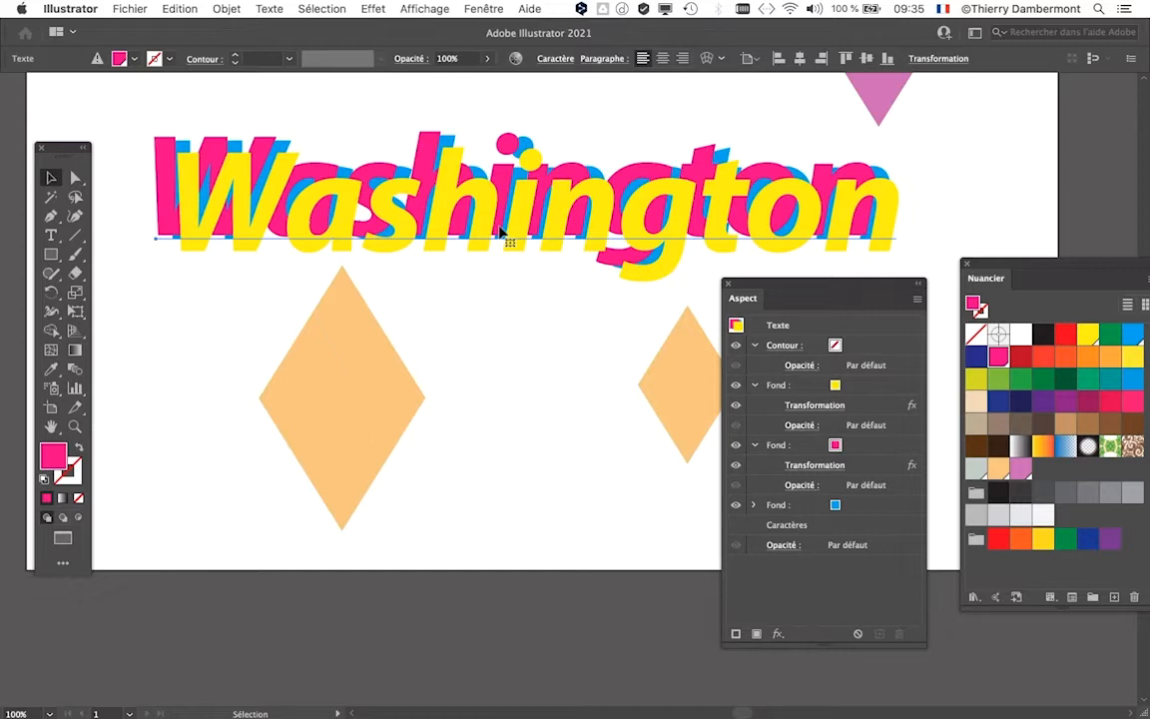
# Try an opacity of 56% on the yellow fill and restore it to 100%.
pyautogui.moveTo(806, 289); pyautogui.dragTo(746, 120)
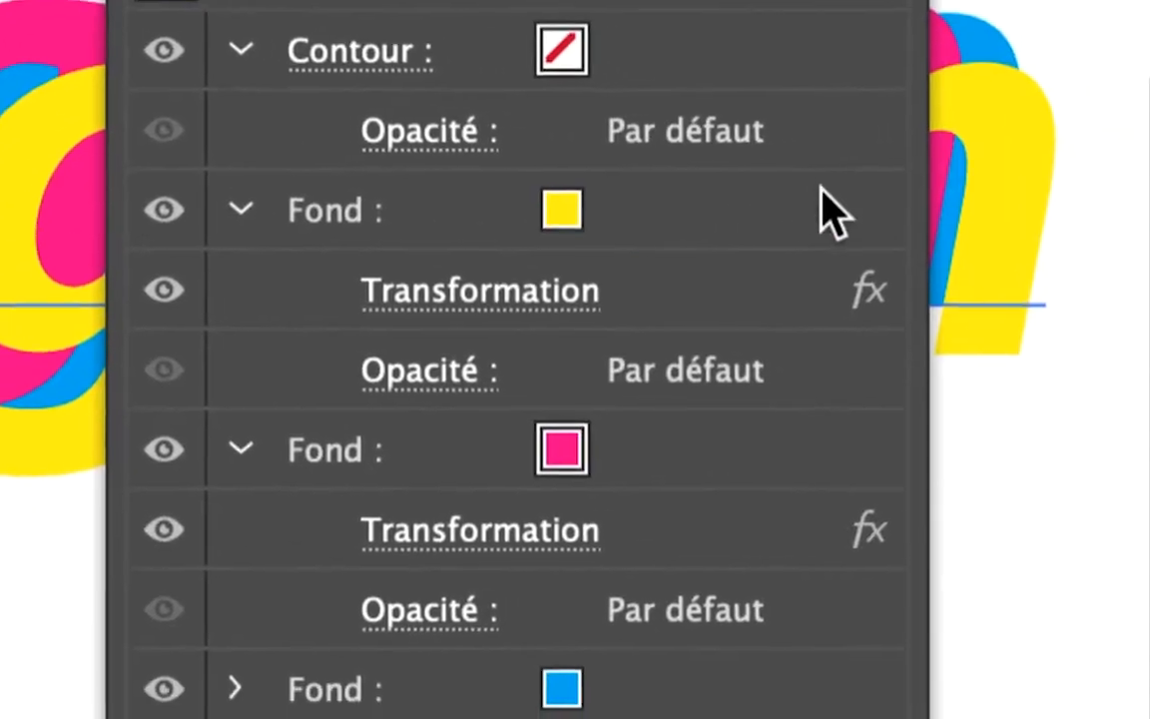
pyautogui.click(814, 210)
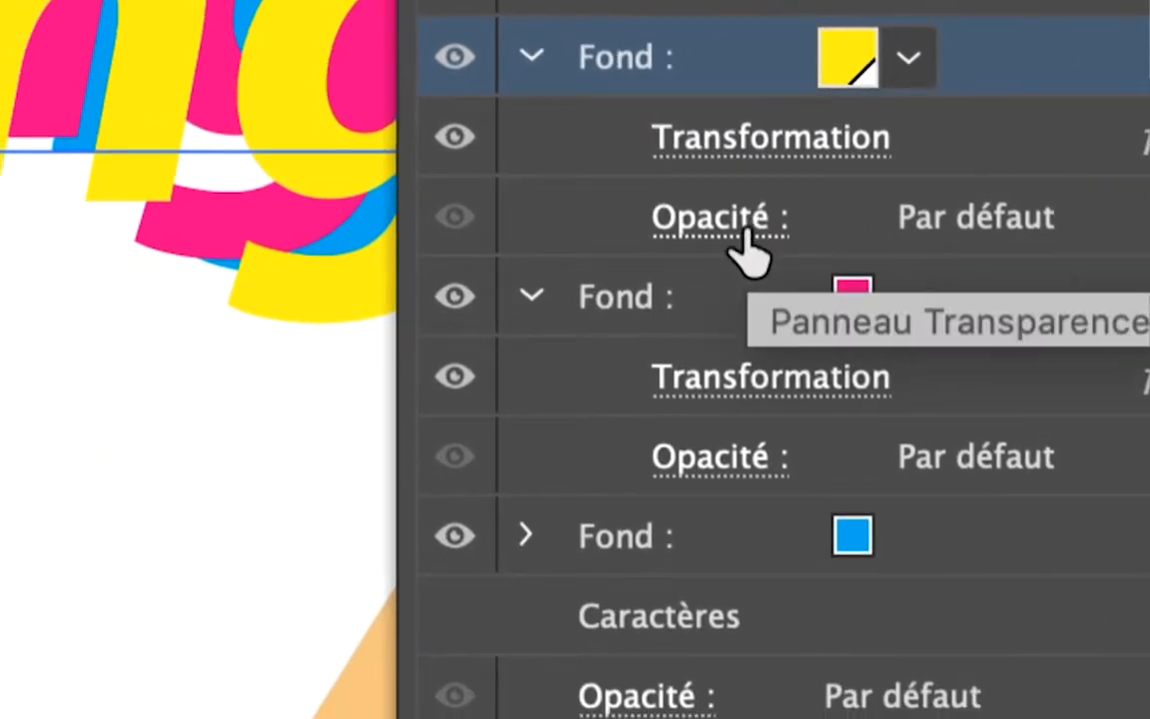
pyautogui.click(747, 248)
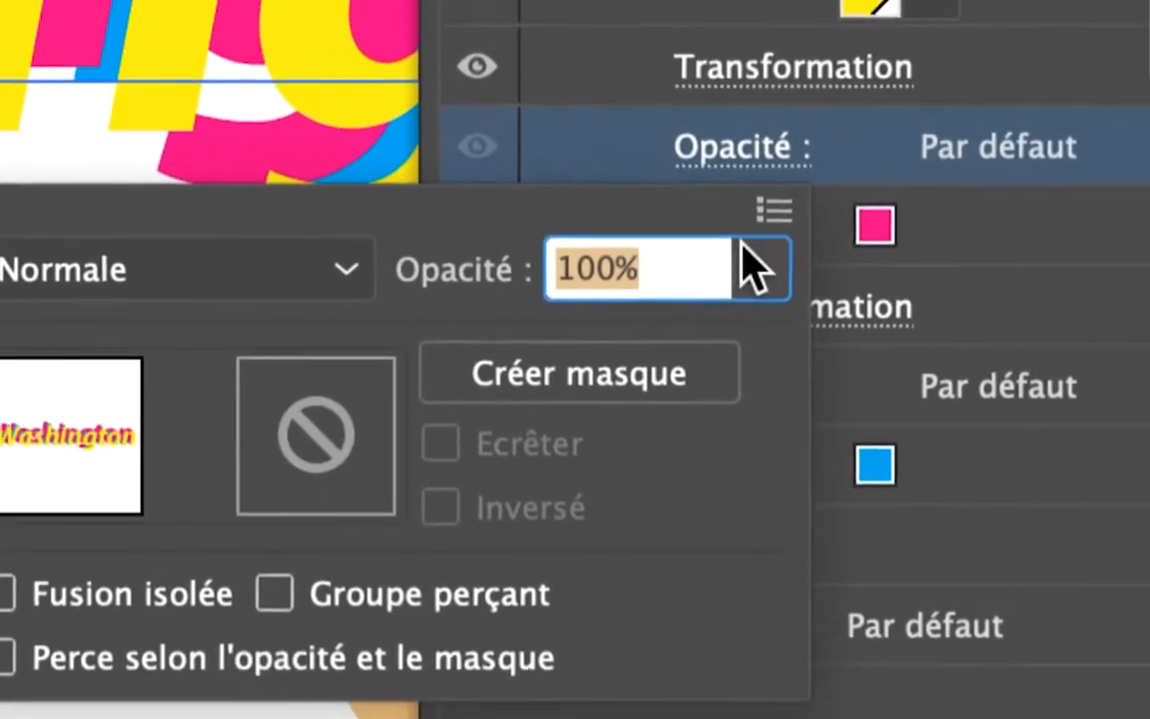
pyautogui.click(749, 250)
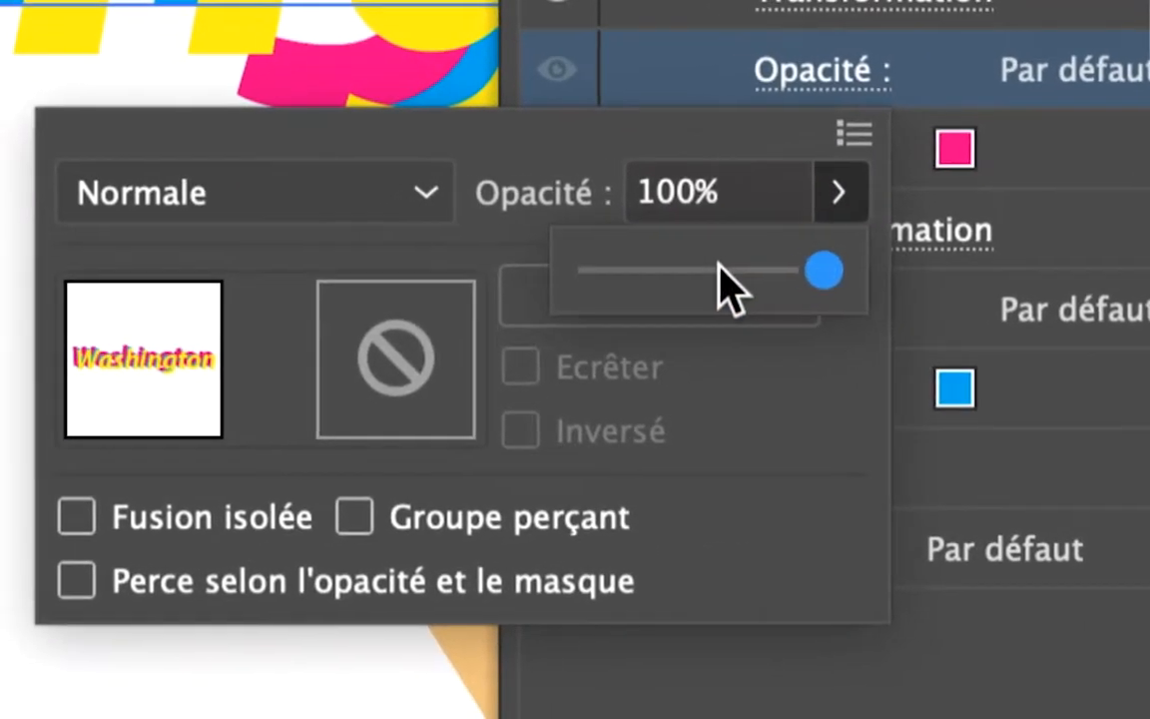
pyautogui.click(632, 326)
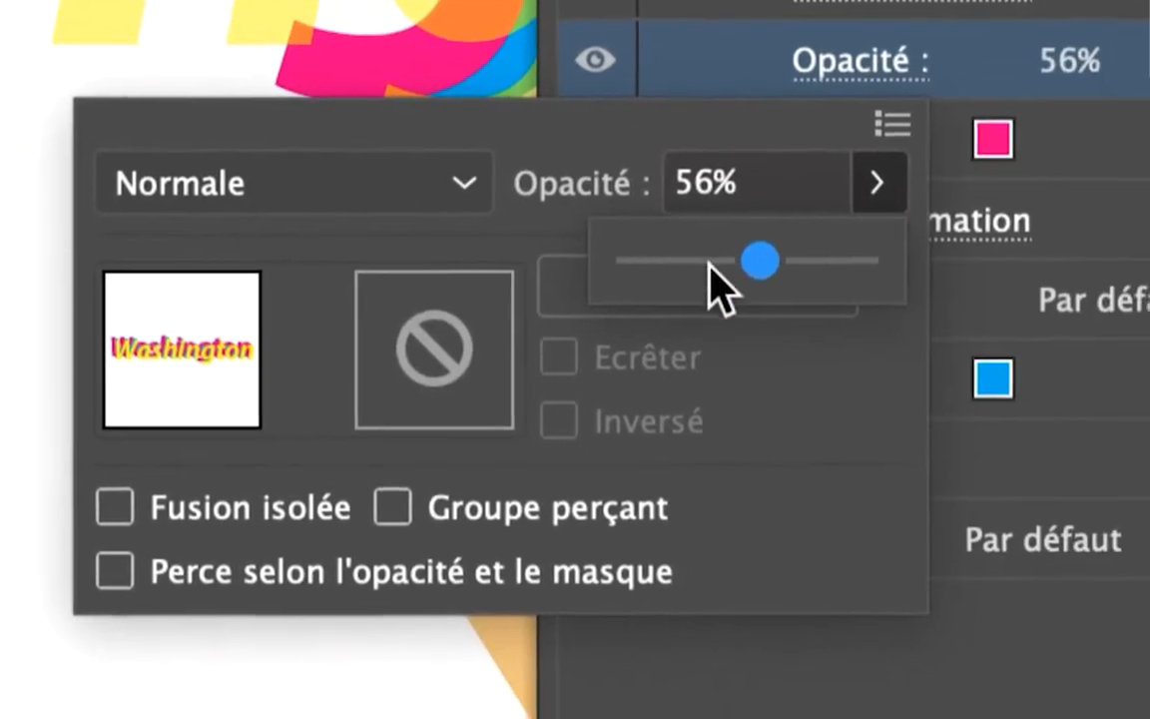
pyautogui.moveTo(721, 266); pyautogui.dragTo(867, 267)
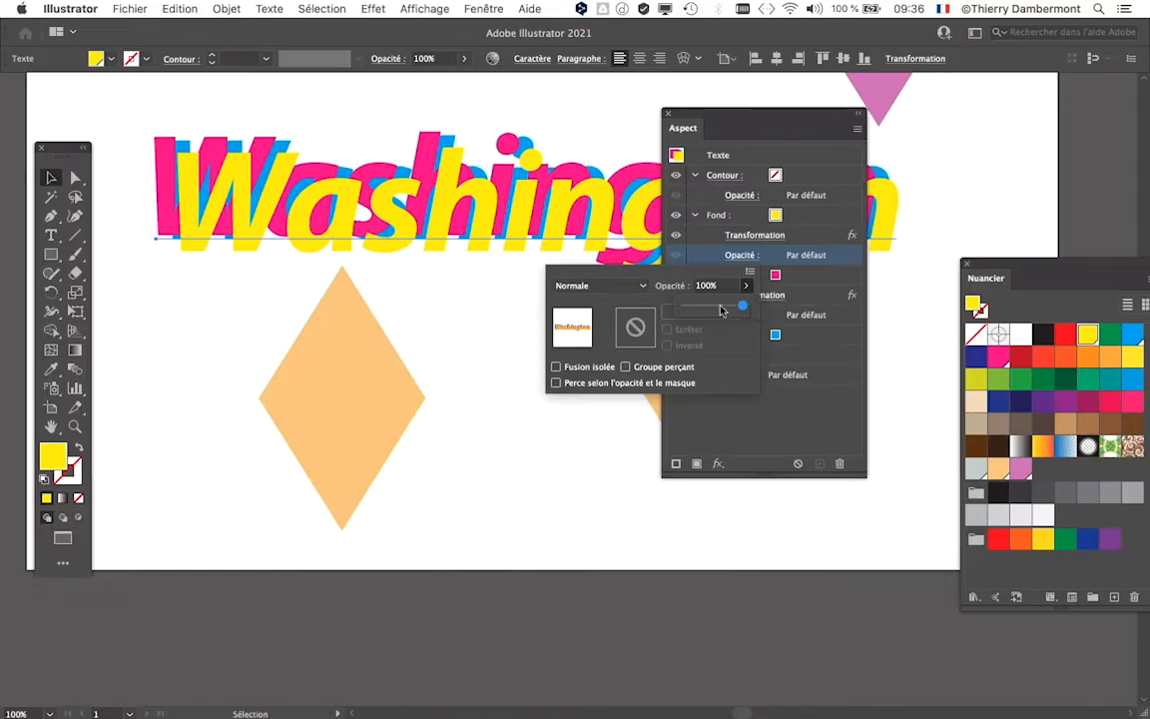
pyautogui.moveTo(749, 308)
pyautogui.mouseDown()
pyautogui.moveTo(718, 307)
pyautogui.moveTo(742, 305)
pyautogui.mouseUp()
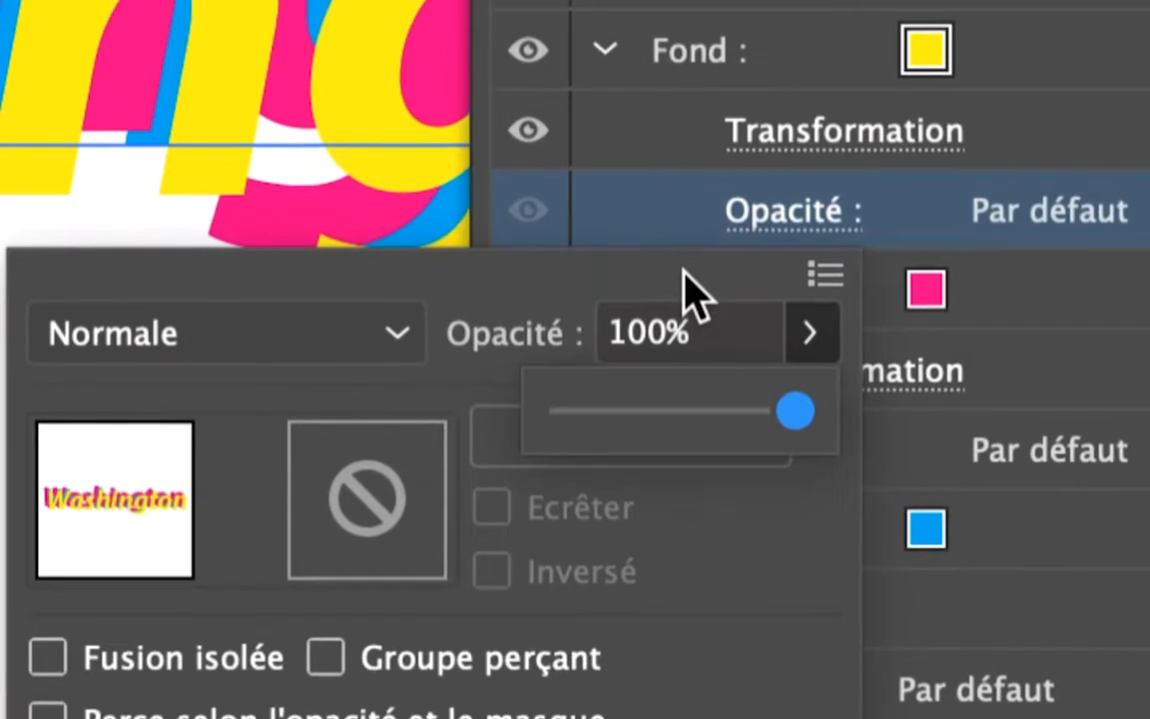
# Set the yellow fill's blend mode to Produit.
pyautogui.click(427, 244)
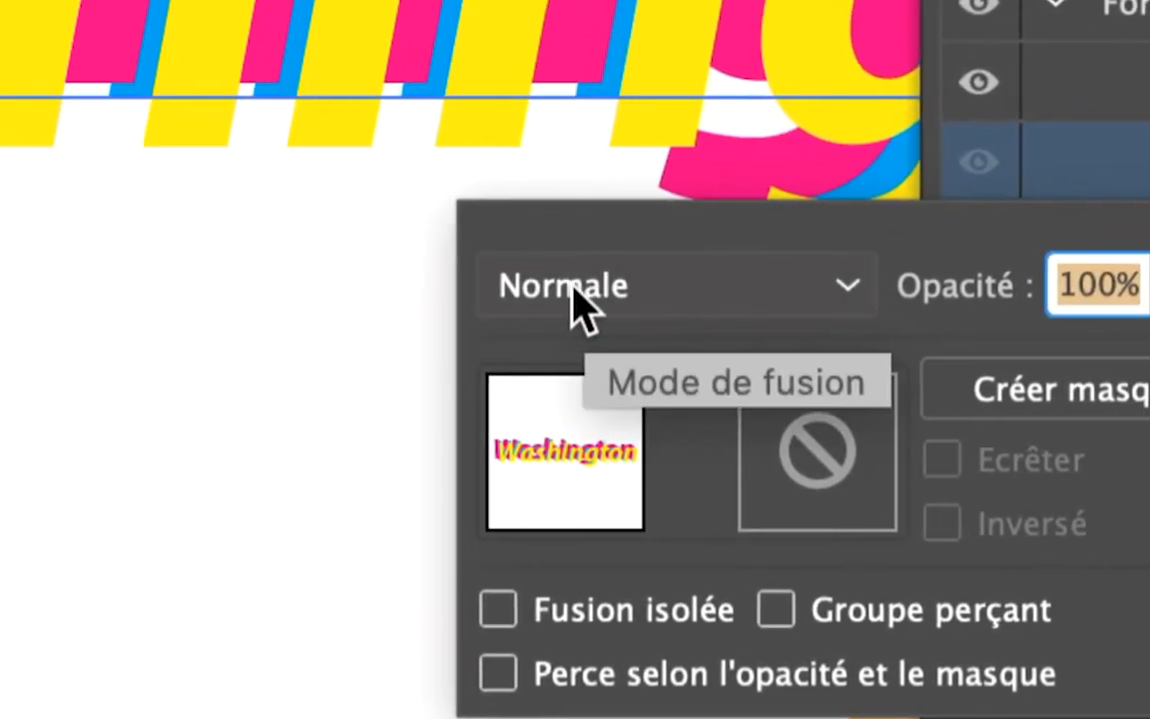
pyautogui.click(559, 283)
pyautogui.click(577, 298)
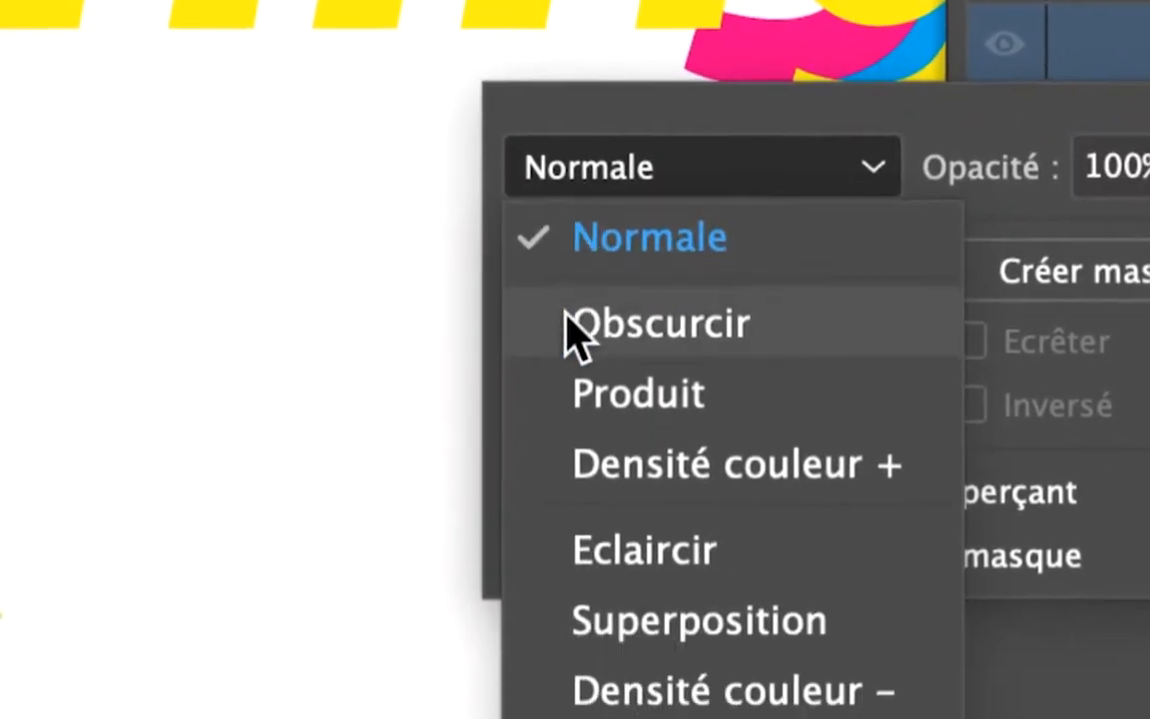
pyautogui.click(577, 349)
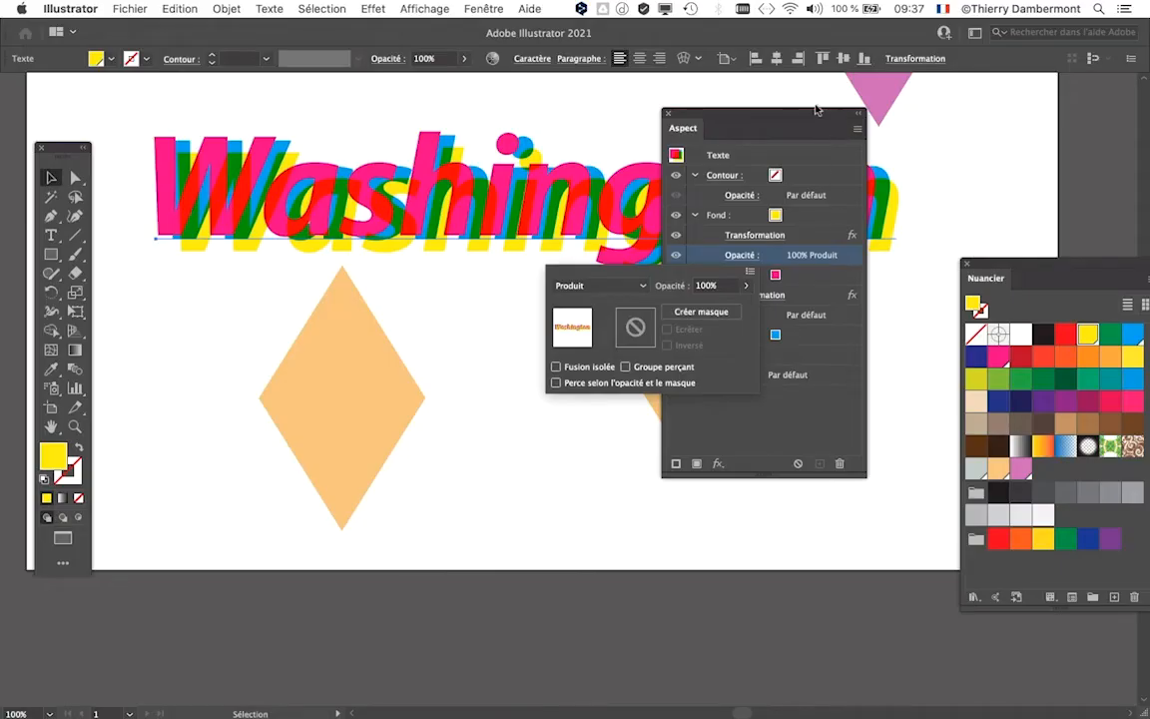
pyautogui.click(799, 116)
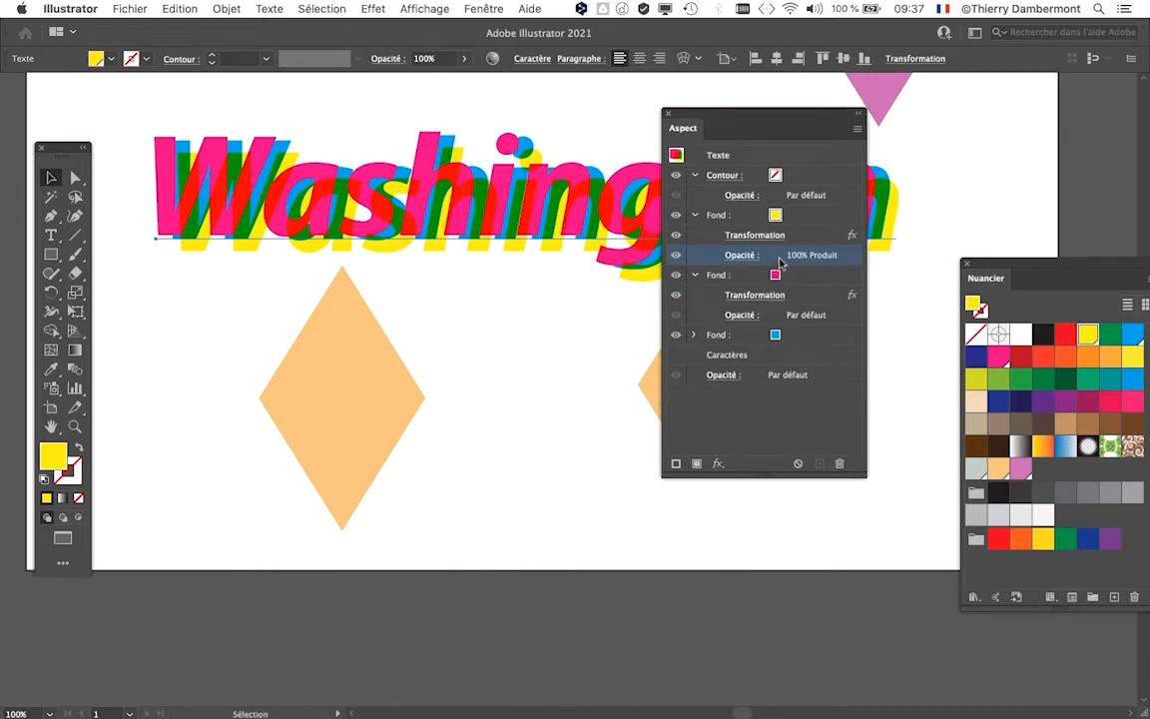
# Review the blend modes offered for the yellow fill and keep Produit.
pyautogui.moveTo(781, 262); pyautogui.dragTo(713, 257)
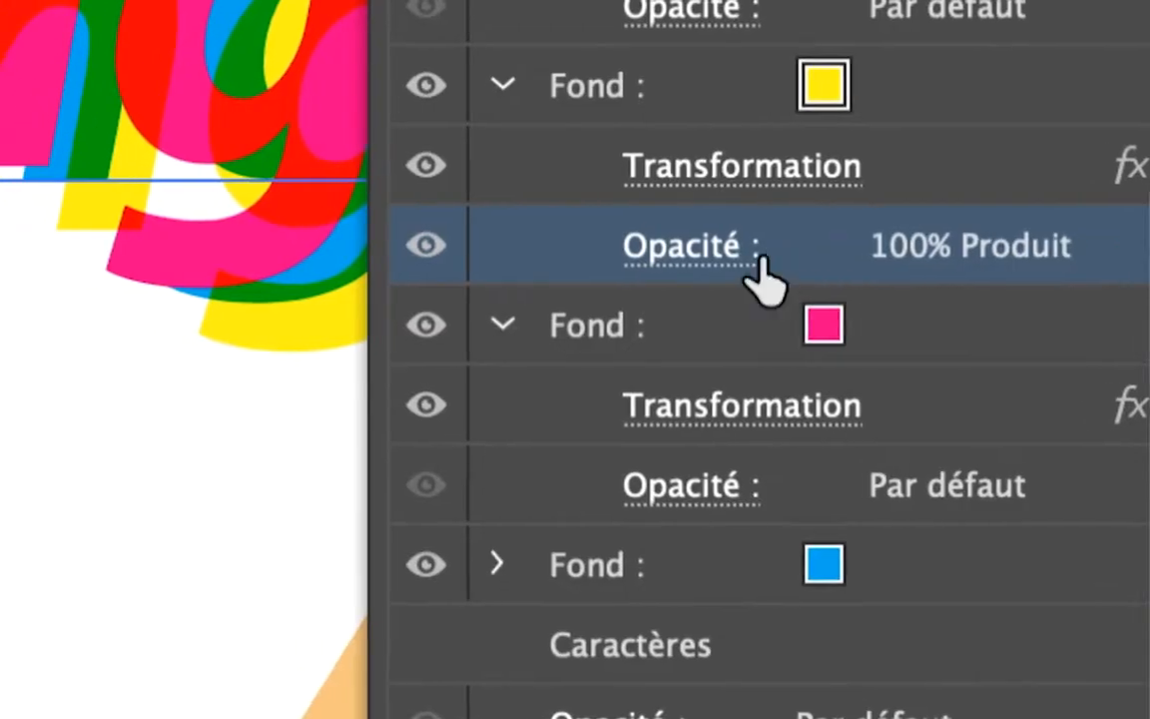
pyautogui.click(709, 252)
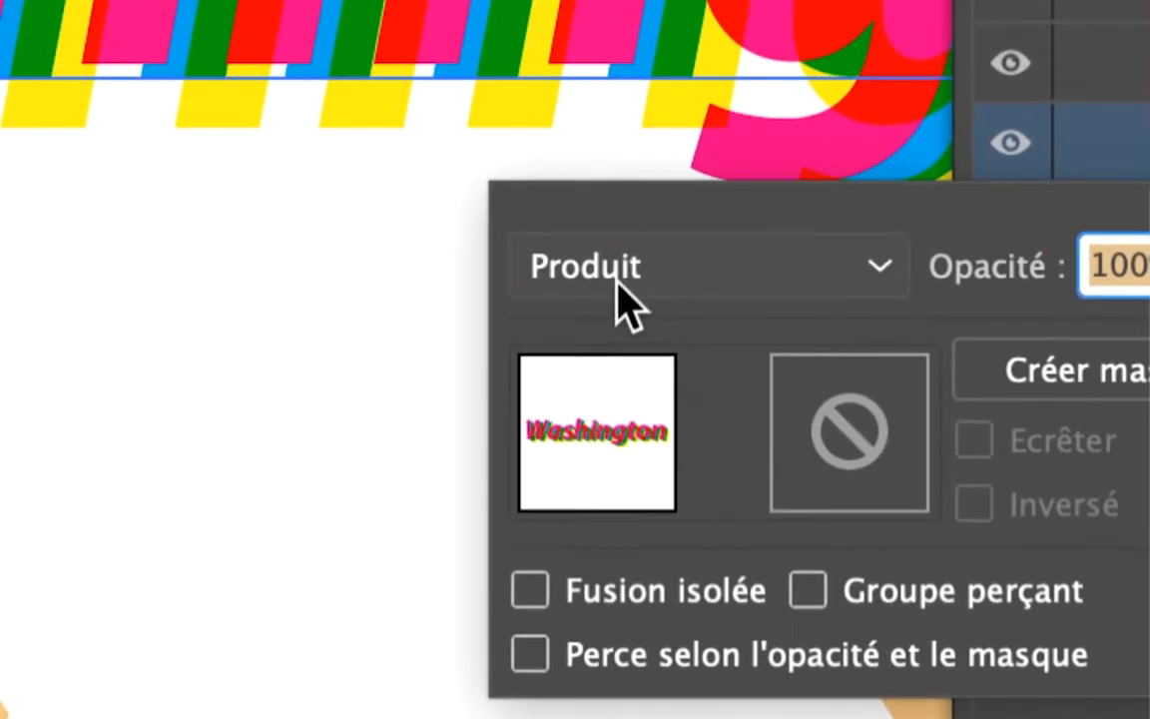
pyautogui.click(619, 261)
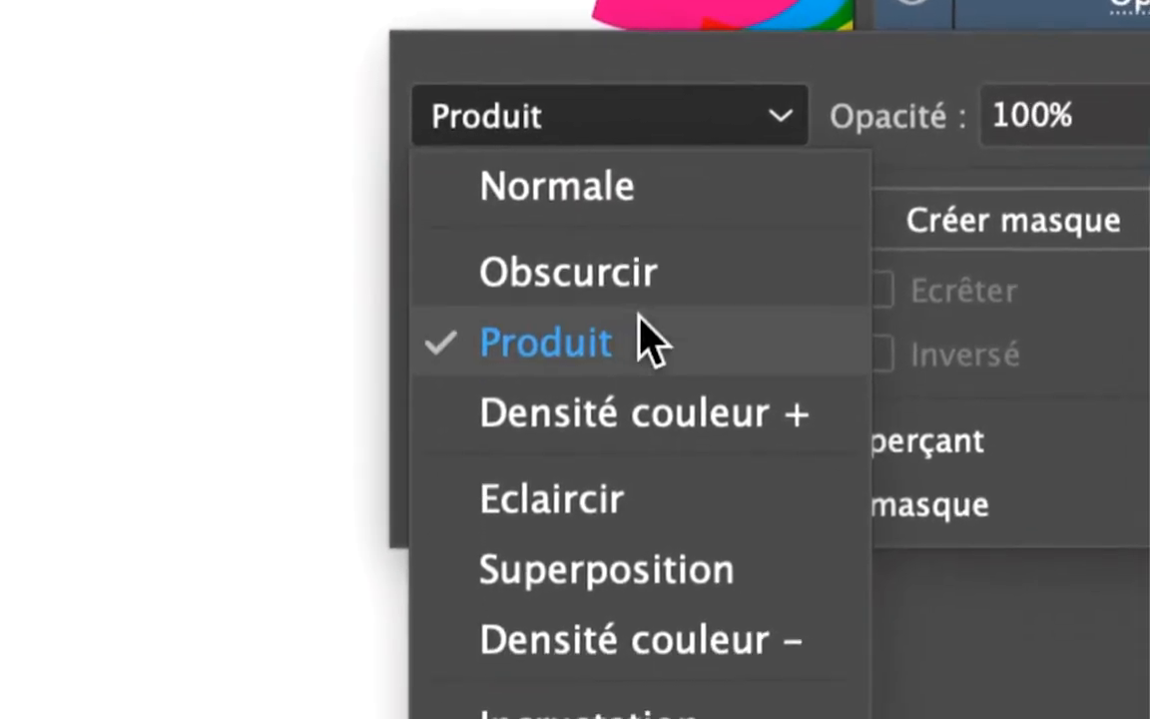
pyautogui.click(631, 315)
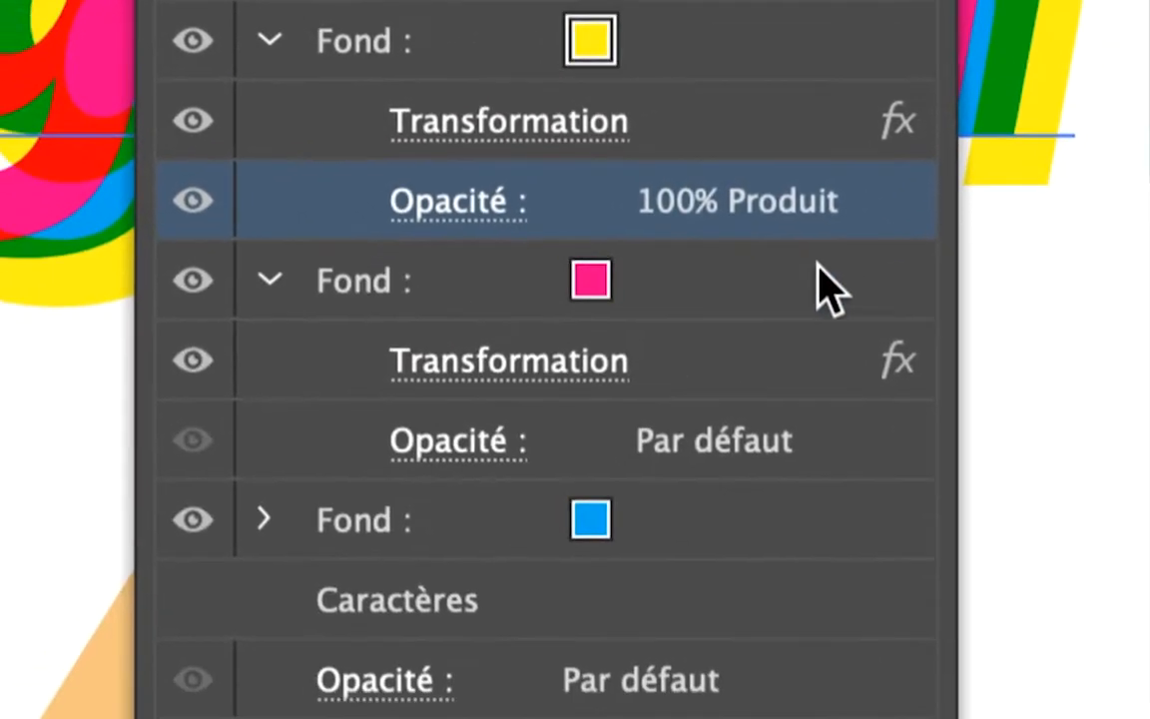
# Set the magenta fill's blend mode to Produit.
pyautogui.click(779, 325)
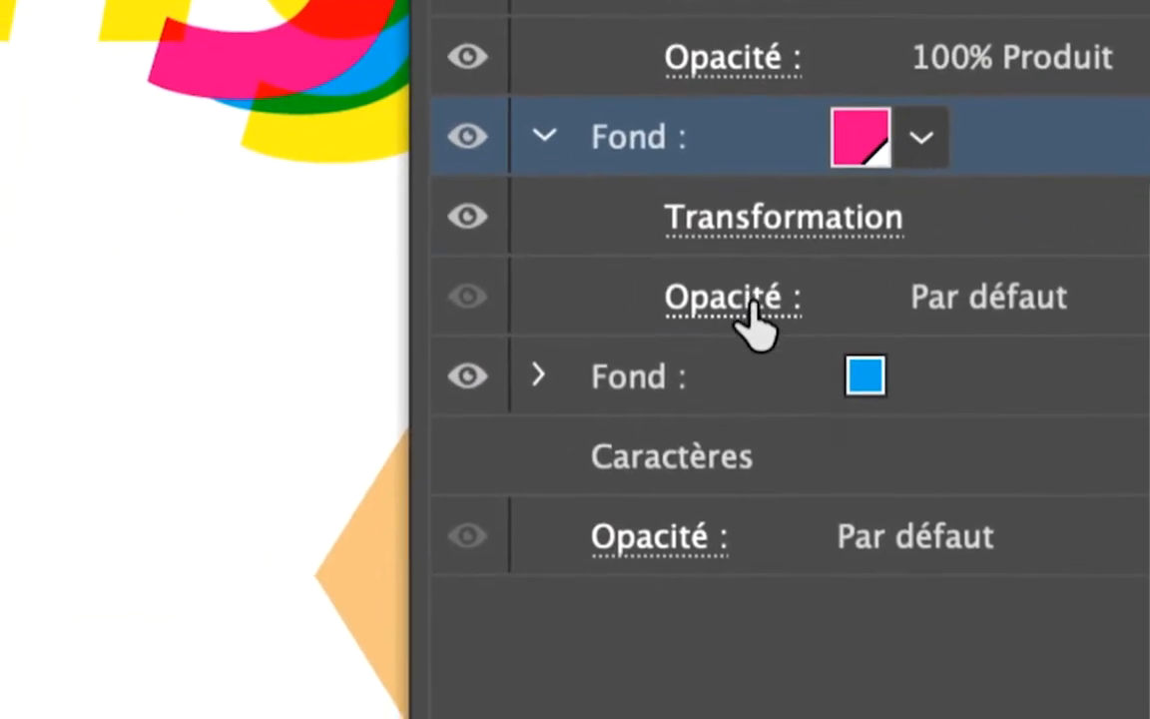
pyautogui.click(495, 424)
pyautogui.click(160, 414)
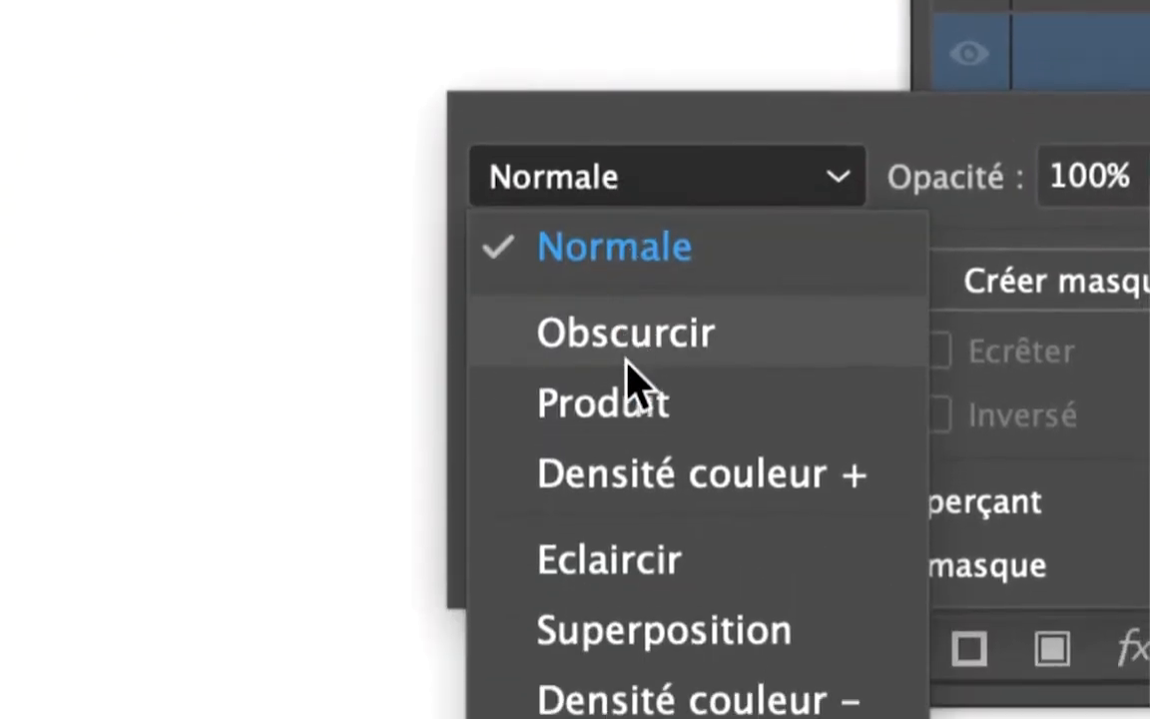
pyautogui.click(629, 378)
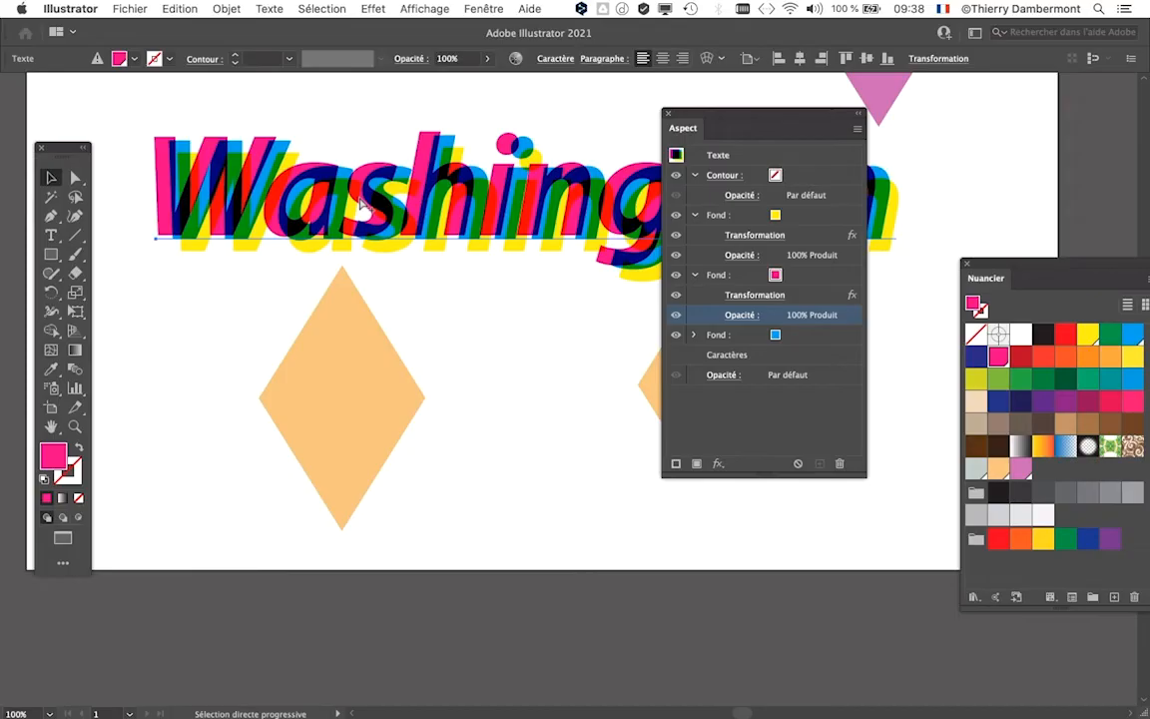
# Move the Aspect panel up and right, and set the yellow fill's Transformation displacement to 1,0583 mm horizontally and 0,3528 mm vertically.
pyautogui.moveTo(701, 118); pyautogui.dragTo(737, 81)
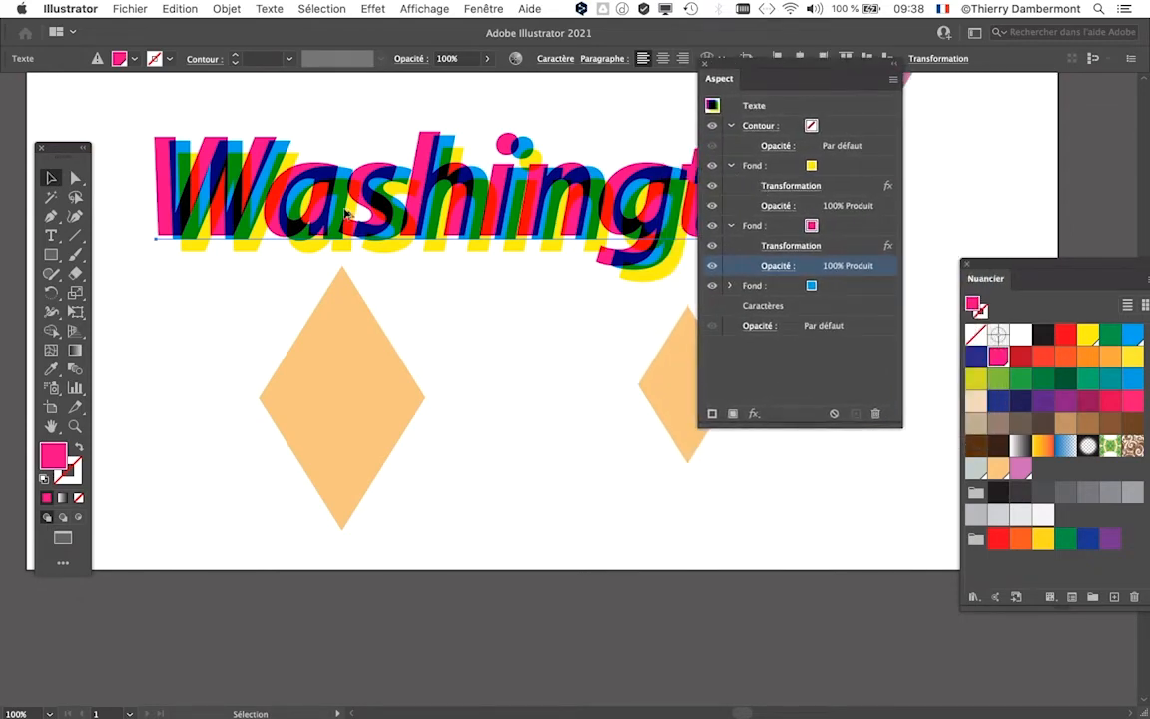
pyautogui.keyDown('alt'); pyautogui.scroll(1, 347, 213); pyautogui.keyUp('alt')
pyautogui.keyDown('alt'); pyautogui.scroll(1, 434, 215); pyautogui.keyUp('alt')
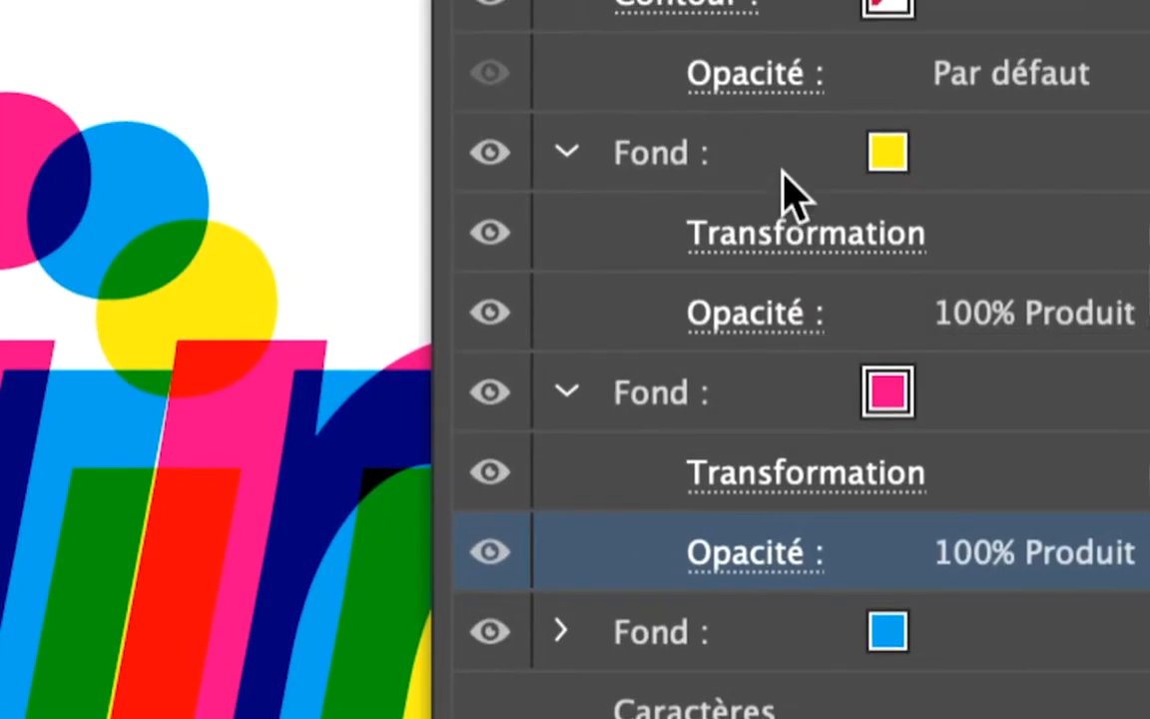
pyautogui.click(799, 190)
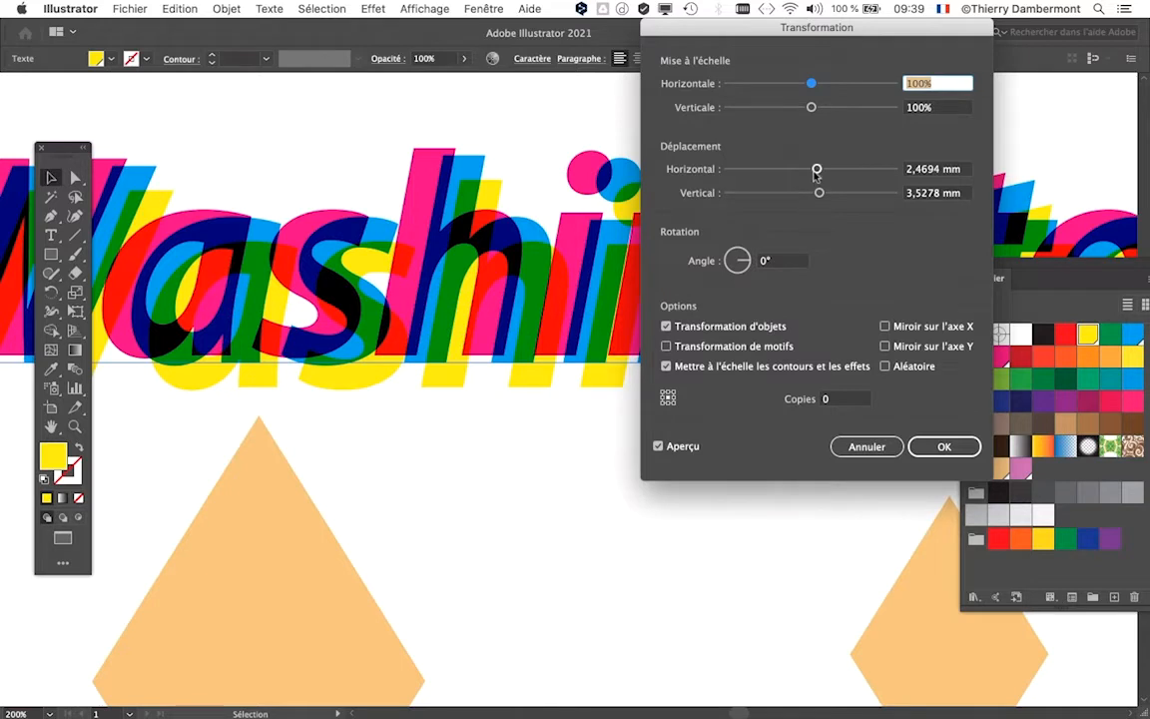
pyautogui.moveTo(816, 170)
pyautogui.mouseDown()
pyautogui.moveTo(812, 193)
pyautogui.moveTo(815, 172)
pyautogui.mouseUp()
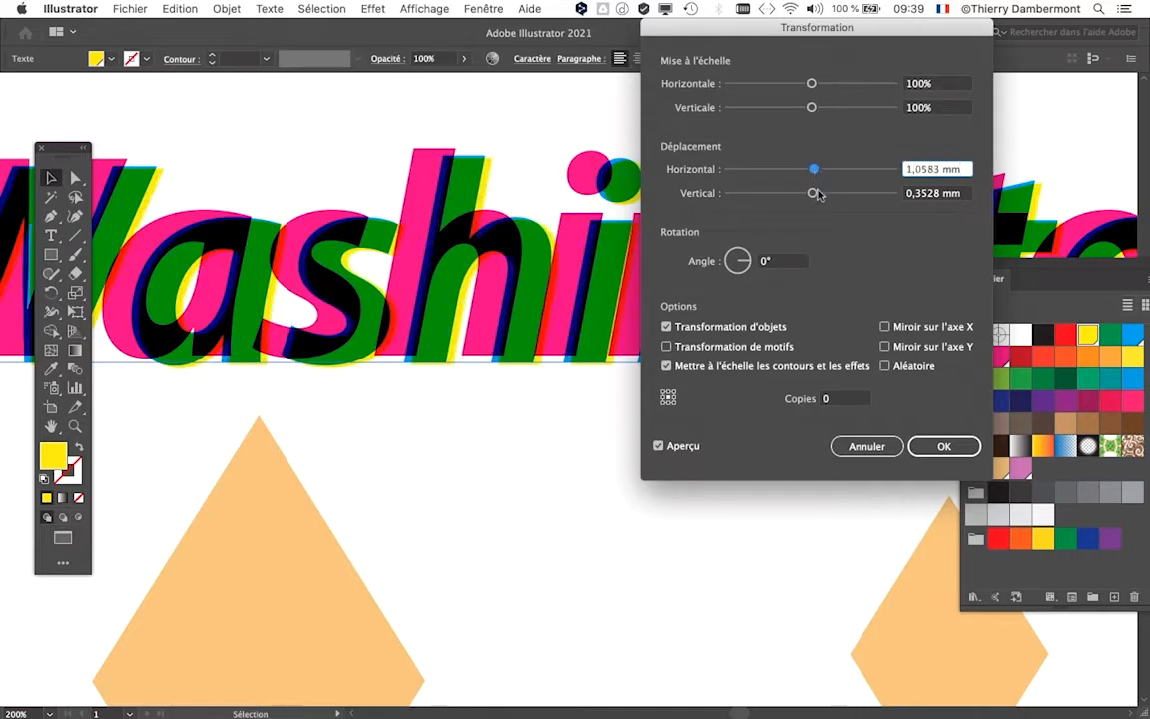
pyautogui.click(942, 445)
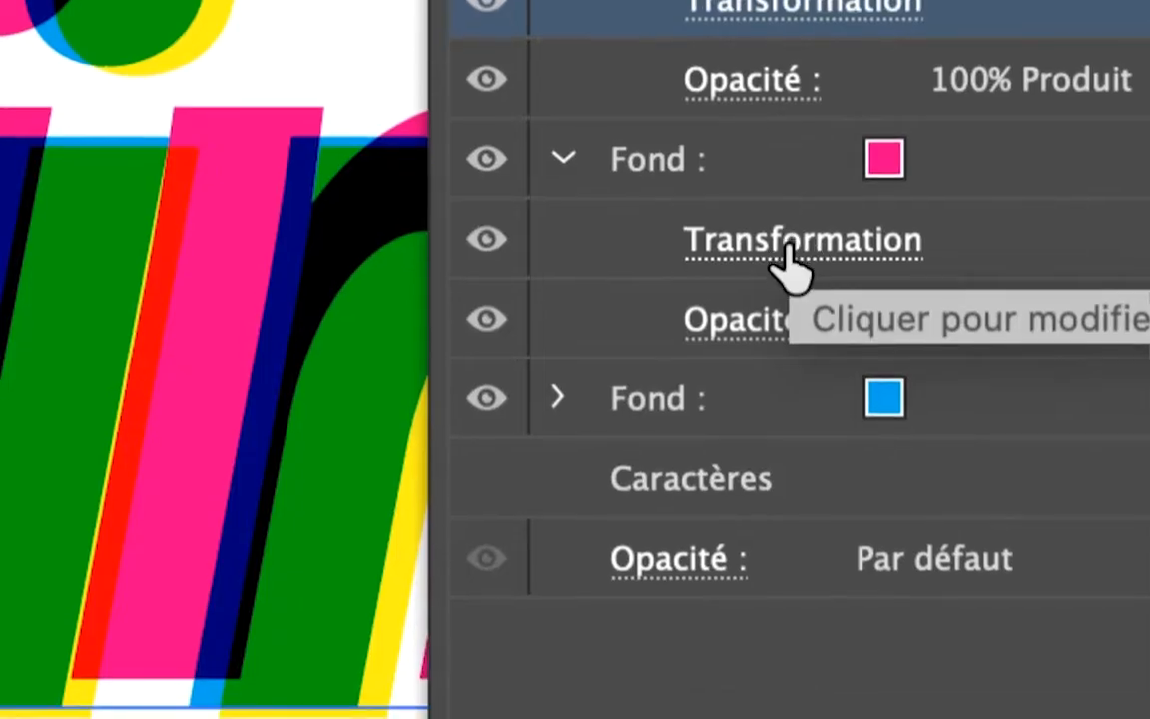
# Try a horizontal displacement of -1,0583 mm in the magenta fill's Transformation effect.
pyautogui.click(785, 245)
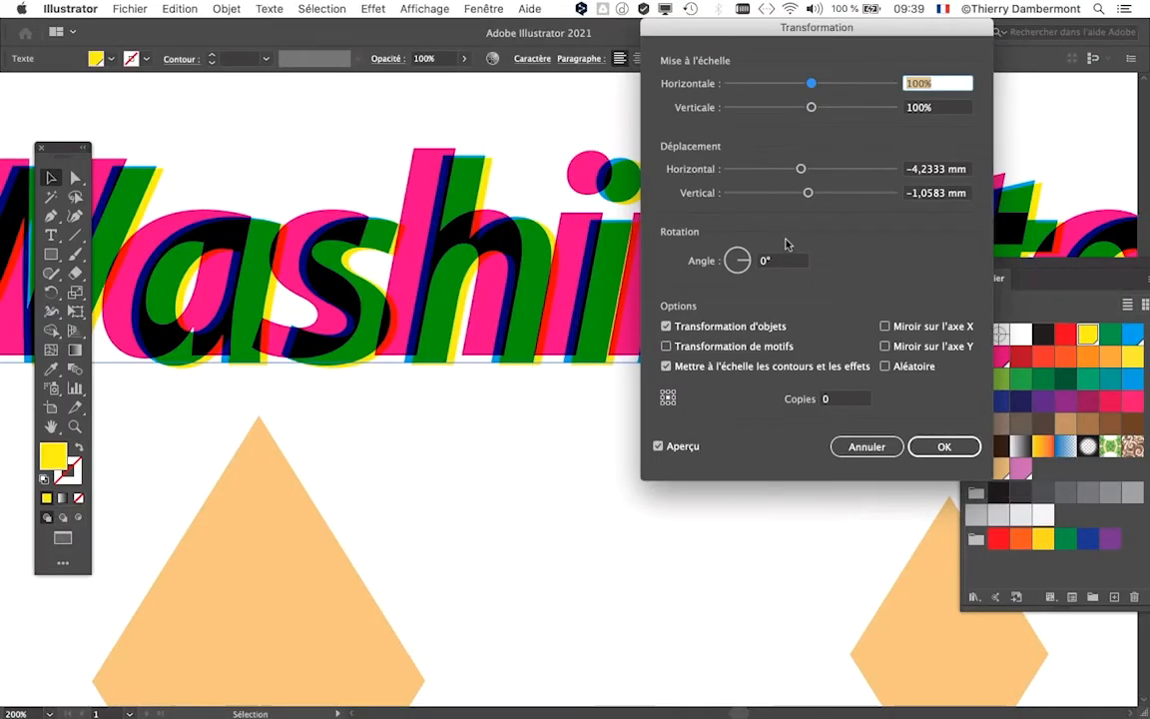
pyautogui.moveTo(801, 168); pyautogui.dragTo(809, 175)
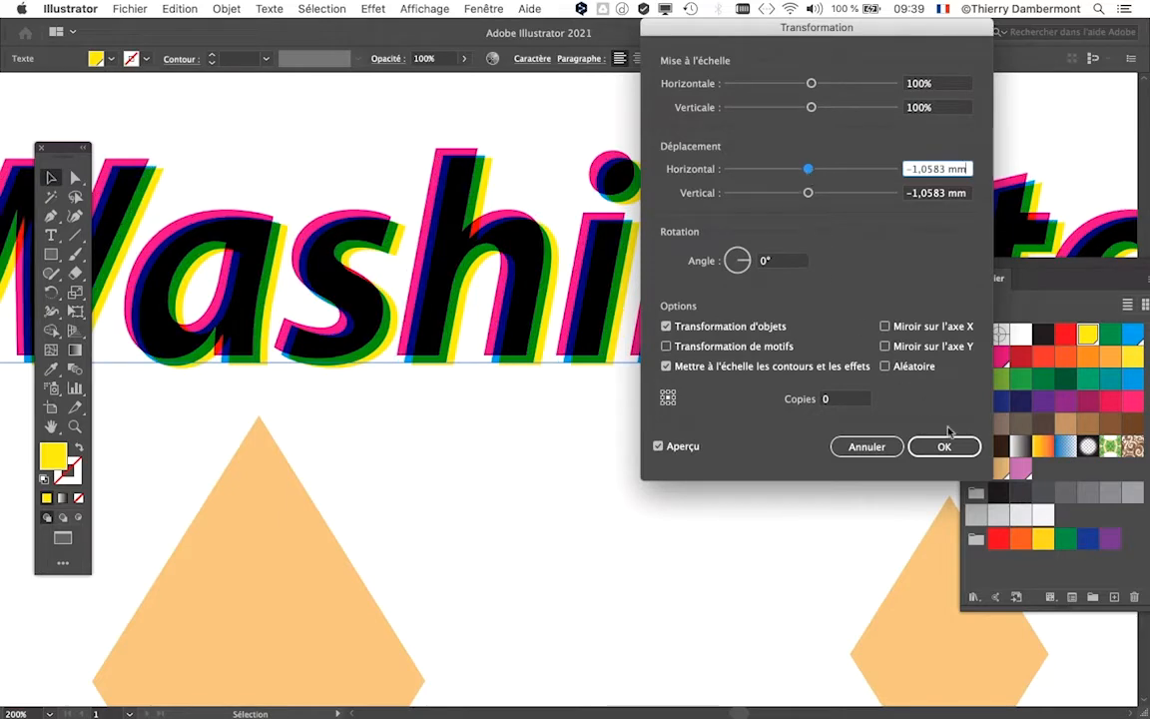
pyautogui.click(945, 445)
# Set the magenta fill's Transformation displacement to -0,7056 mm horizontally and 1,0583 mm vertically.
pyautogui.scroll(2, 531, 295)
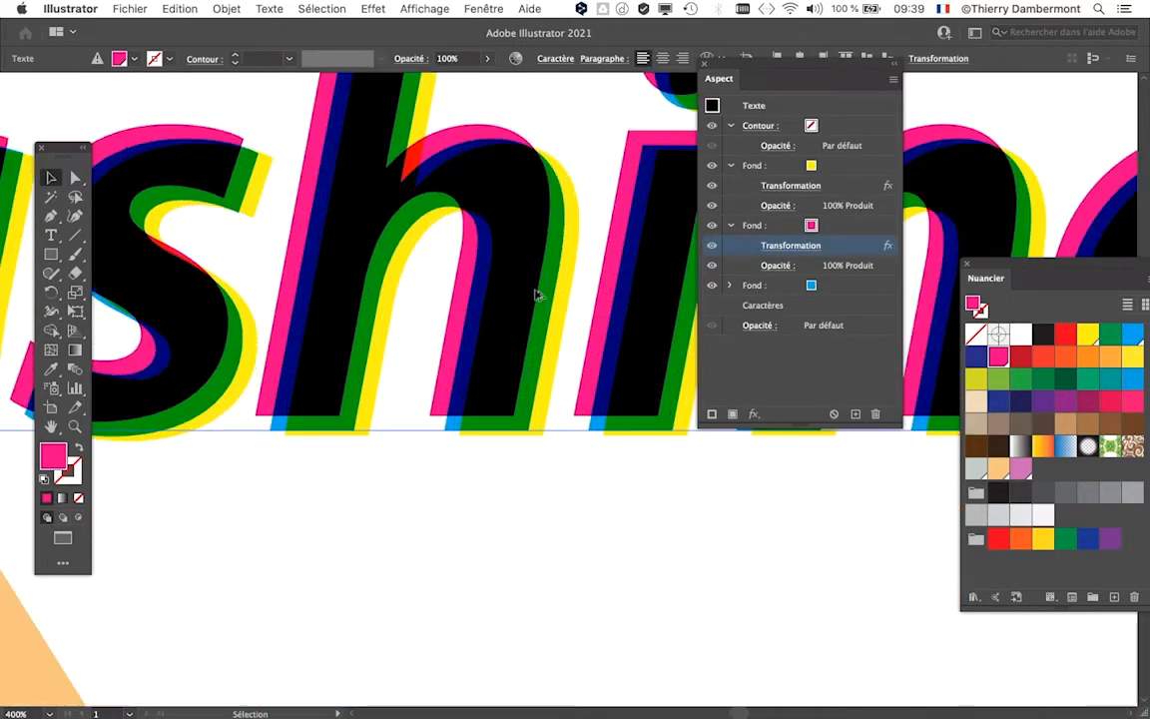
pyautogui.moveTo(537, 296); pyautogui.dragTo(423, 409)
pyautogui.moveTo(586, 338); pyautogui.dragTo(459, 330)
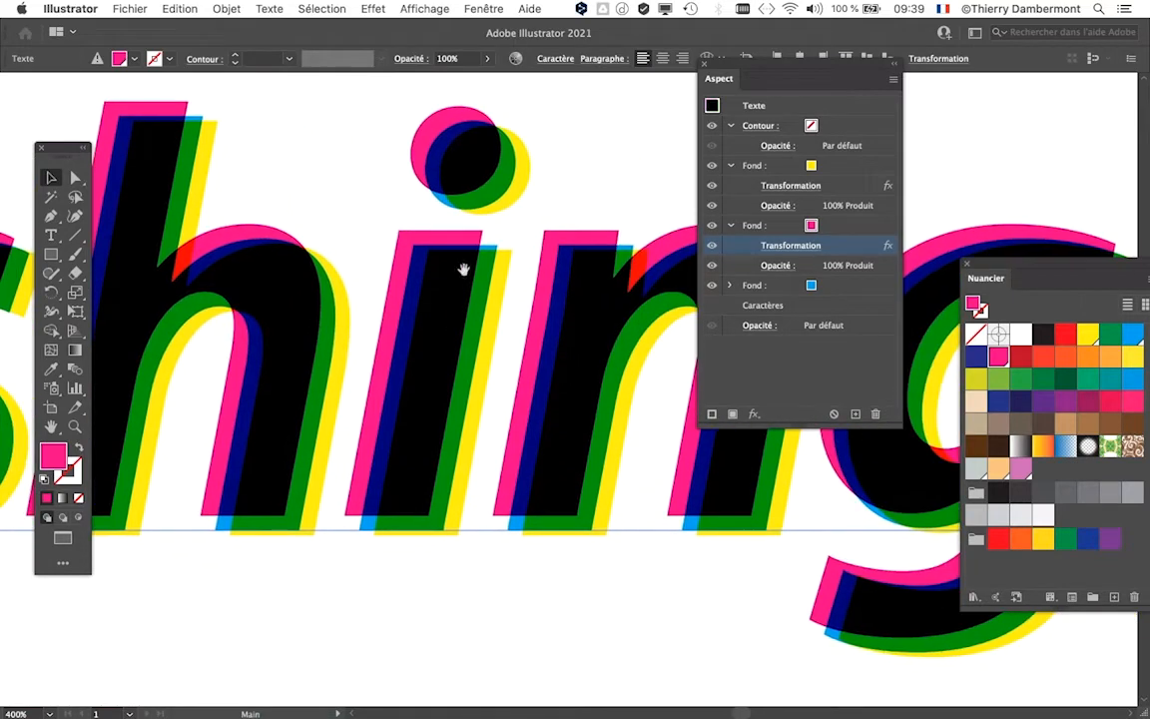
pyautogui.click(793, 244)
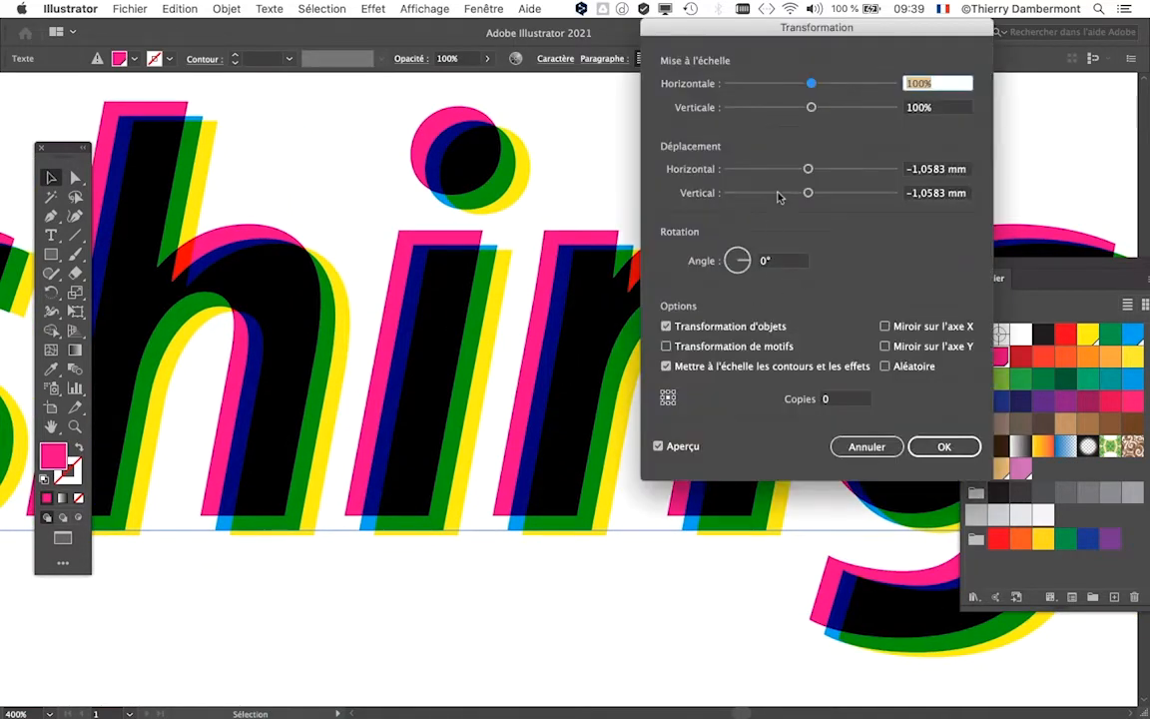
pyautogui.moveTo(808, 170)
pyautogui.mouseDown()
pyautogui.moveTo(818, 197)
pyautogui.moveTo(811, 174)
pyautogui.mouseUp()
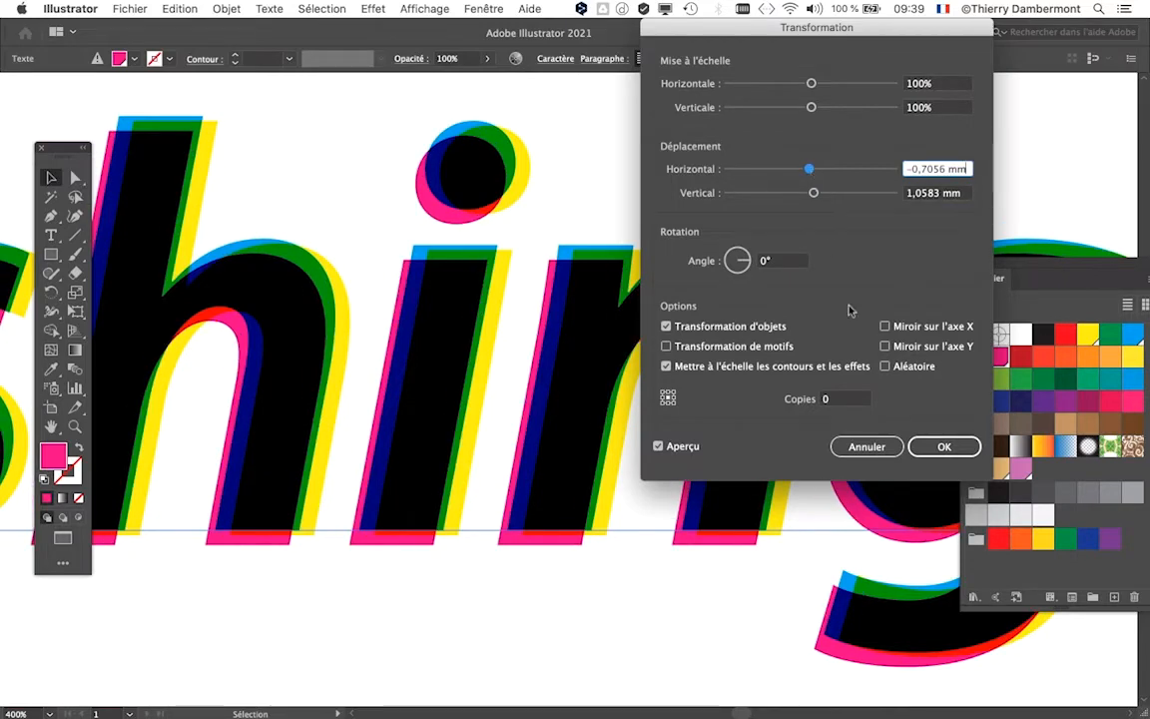
pyautogui.click(944, 444)
# Move the Aspect panel clear of the text and change the magenta fill's horizontal displacement to -1,4111 mm.
pyautogui.scroll(-1, 495, 379)
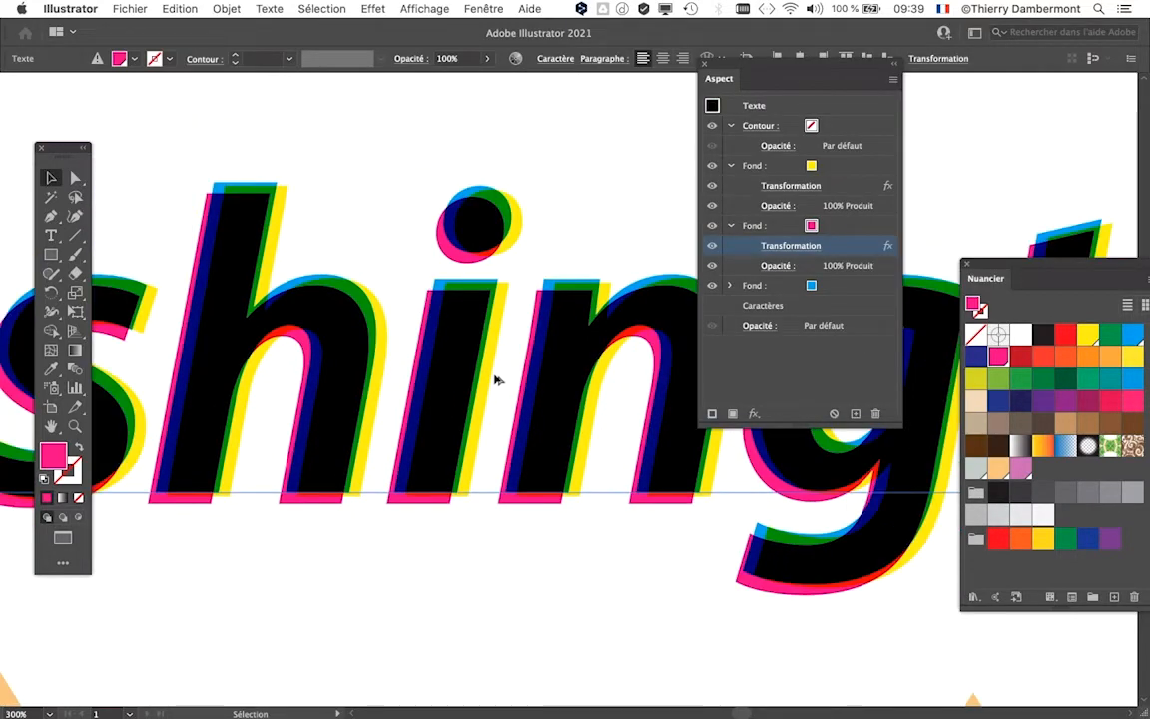
pyautogui.scroll(-3, 495, 380)
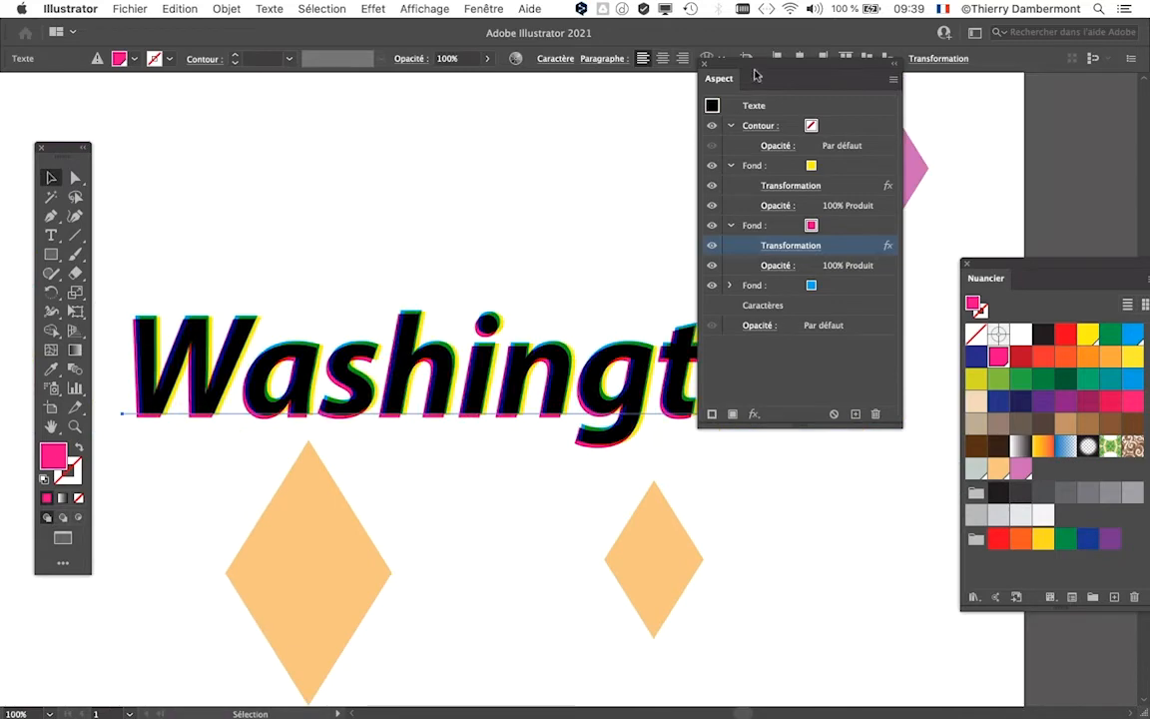
pyautogui.moveTo(756, 75); pyautogui.dragTo(890, 99)
pyautogui.scroll(2, 747, 424)
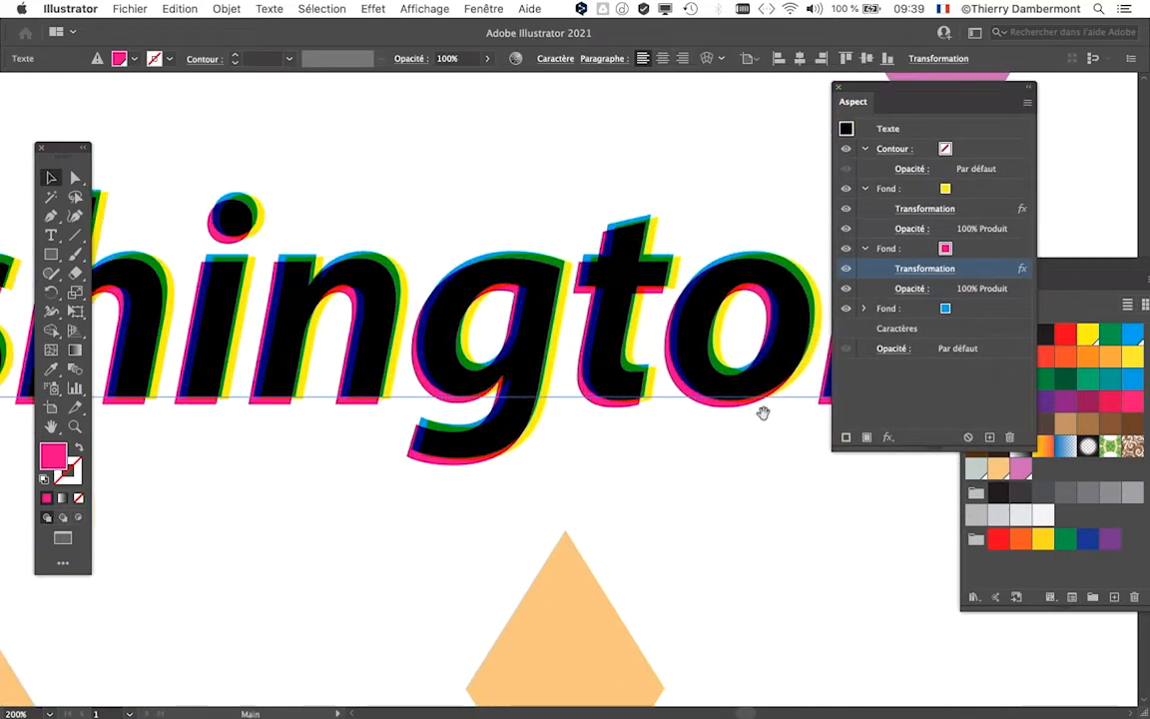
pyautogui.moveTo(763, 413); pyautogui.dragTo(462, 403)
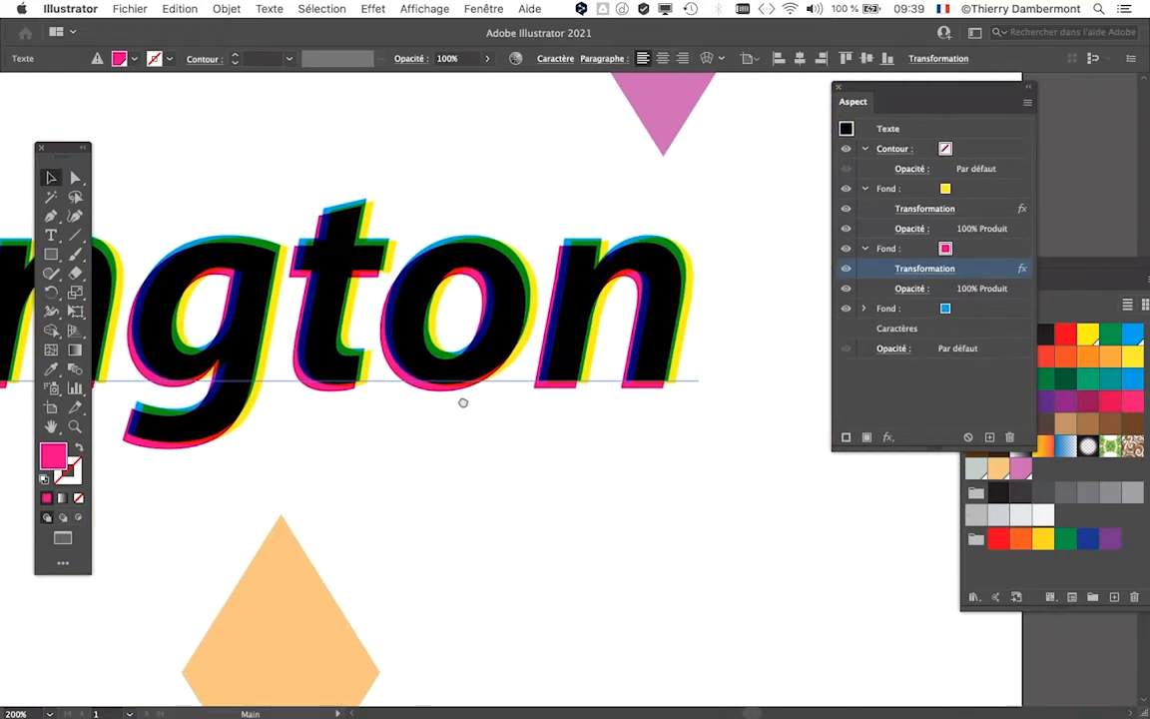
pyautogui.click(925, 269)
pyautogui.moveTo(812, 169); pyautogui.dragTo(809, 171)
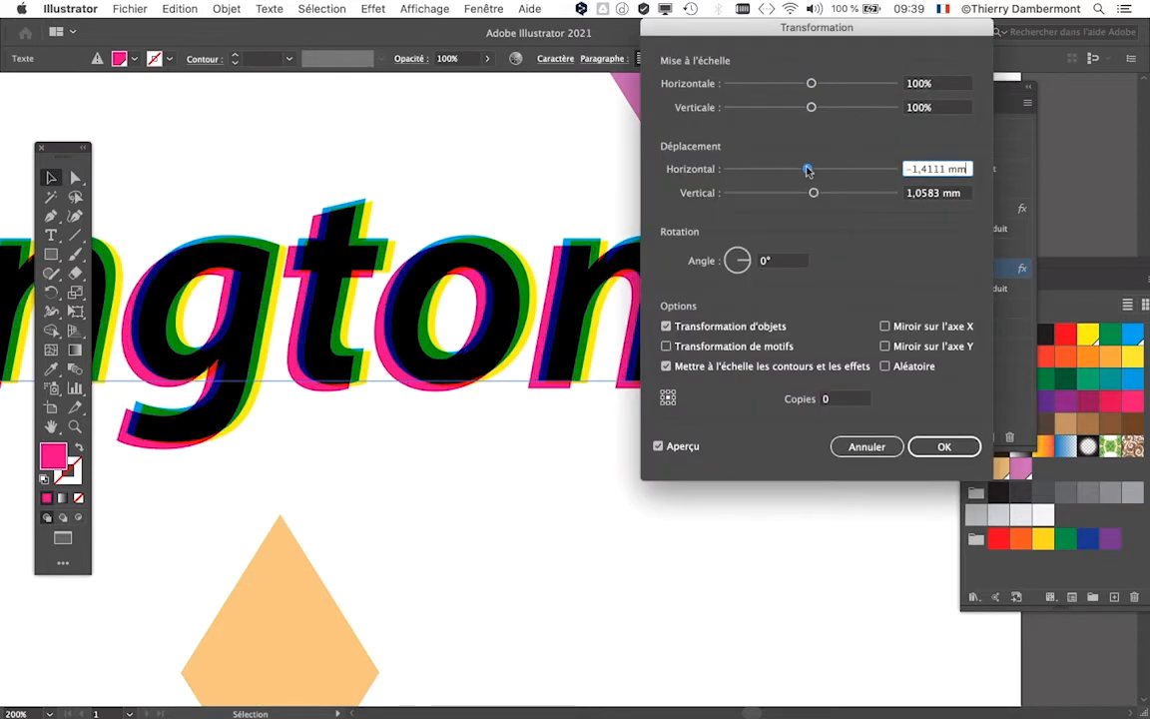
pyautogui.click(943, 445)
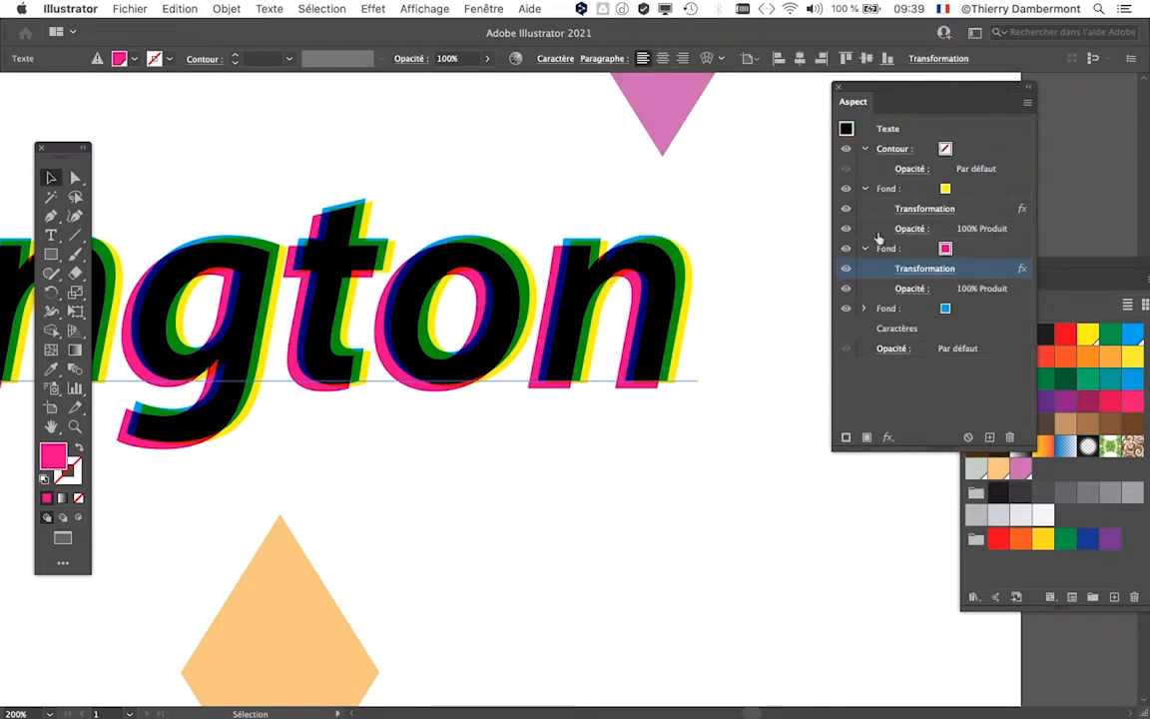
# Change the yellow fill's horizontal displacement to 1,7639 mm in its Transformation effect.
pyautogui.click(932, 209)
pyautogui.moveTo(815, 170); pyautogui.dragTo(818, 169)
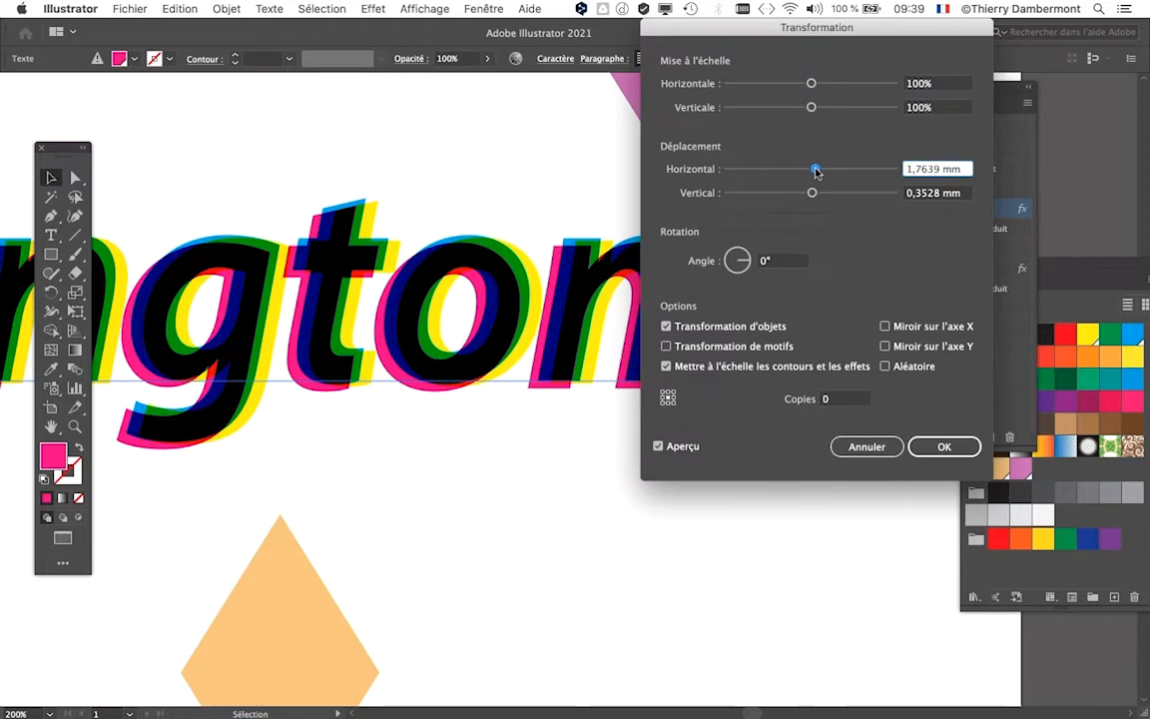
pyautogui.click(943, 447)
pyautogui.scroll(-2, 529, 431)
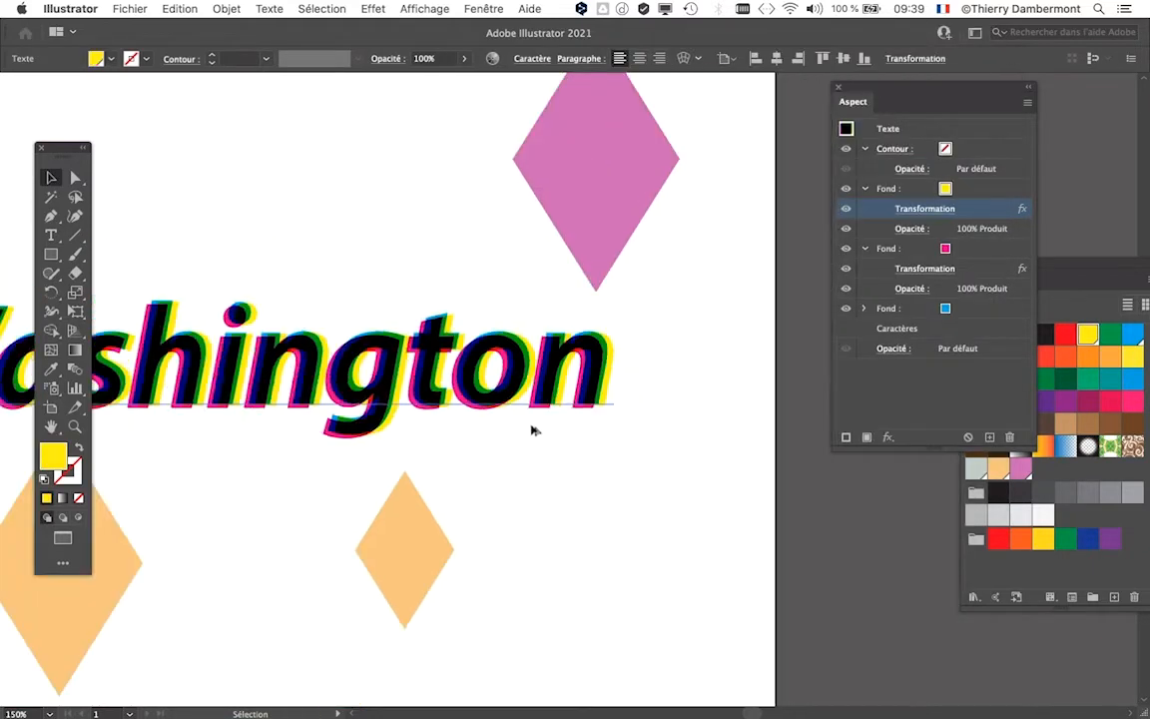
pyautogui.moveTo(524, 428); pyautogui.dragTo(688, 358)
# Save the document as a new Illustrator version named "texte - fonds multiples et transformations - 06.ai".
pyautogui.click(70, 9)
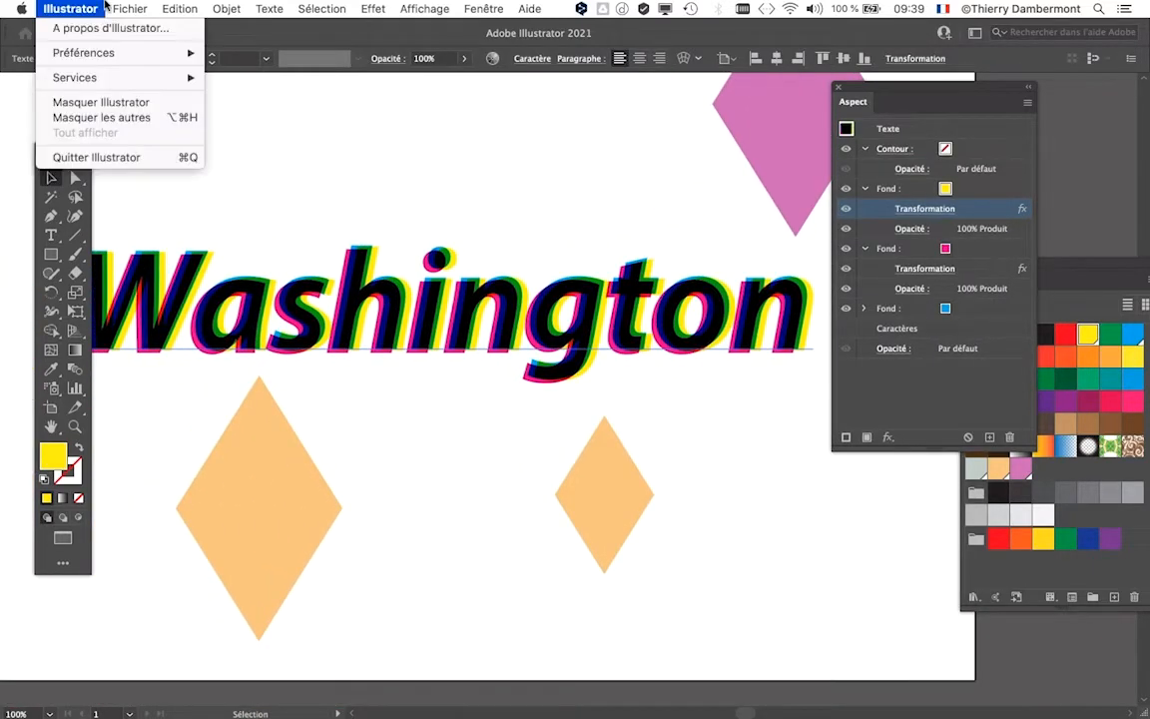
pyautogui.click(183, 160)
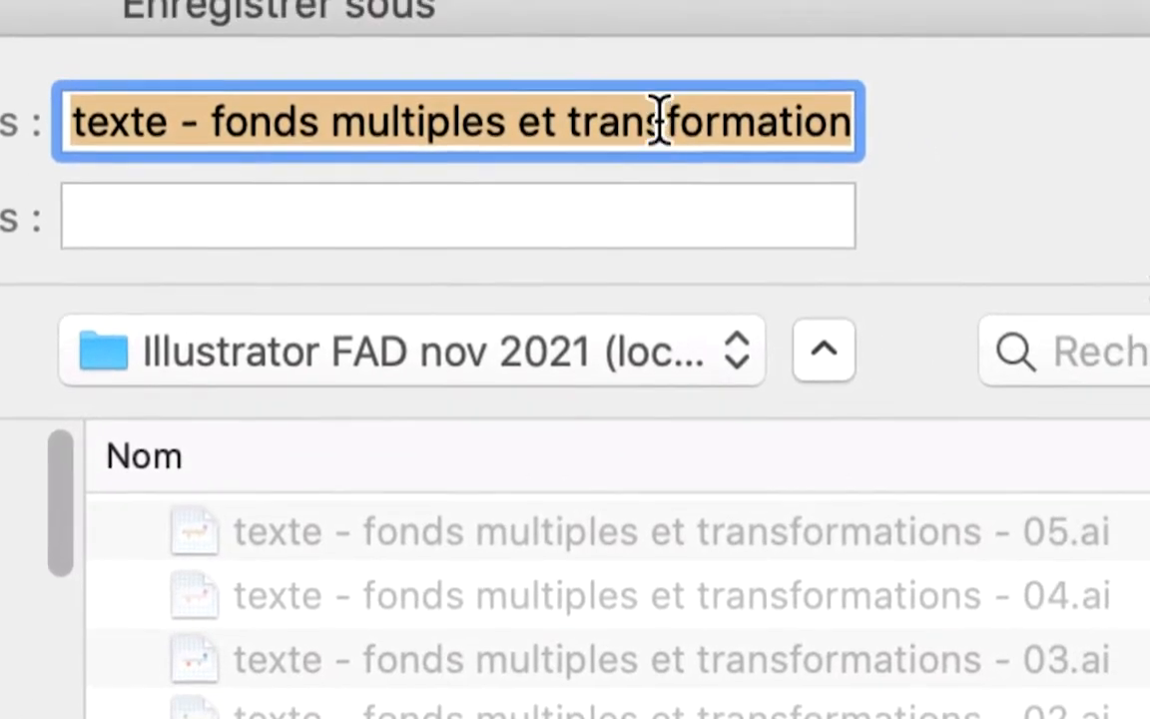
pyautogui.click(803, 61)
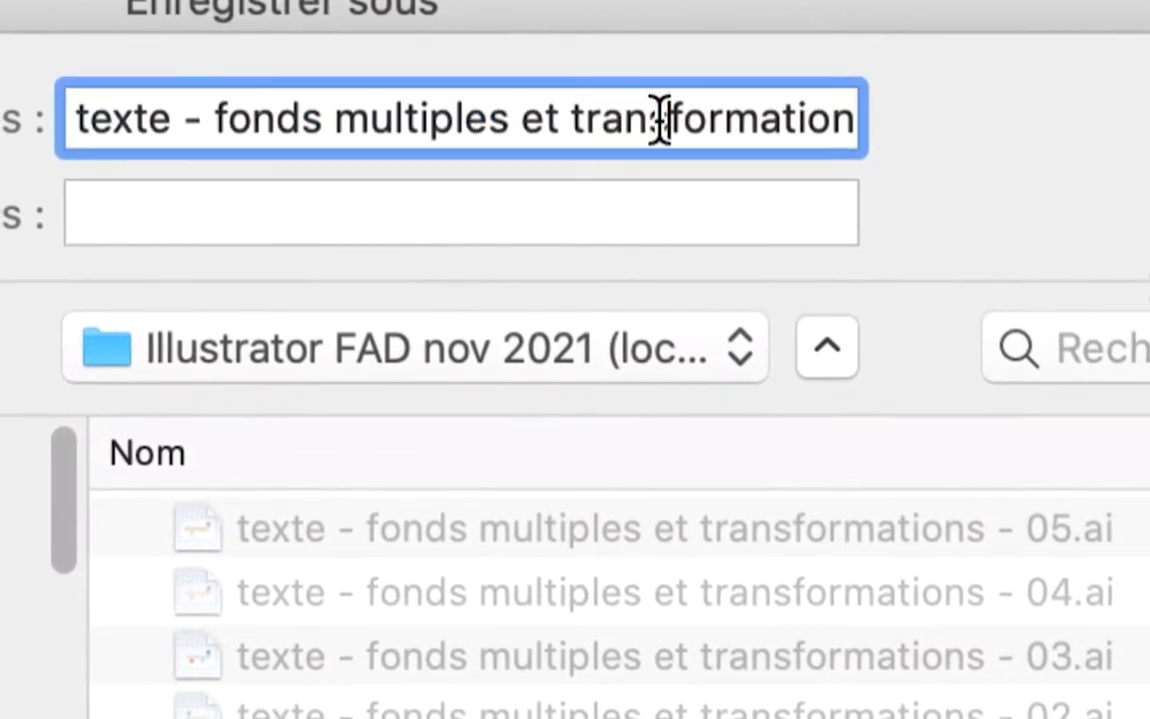
pyautogui.press('super+Right')
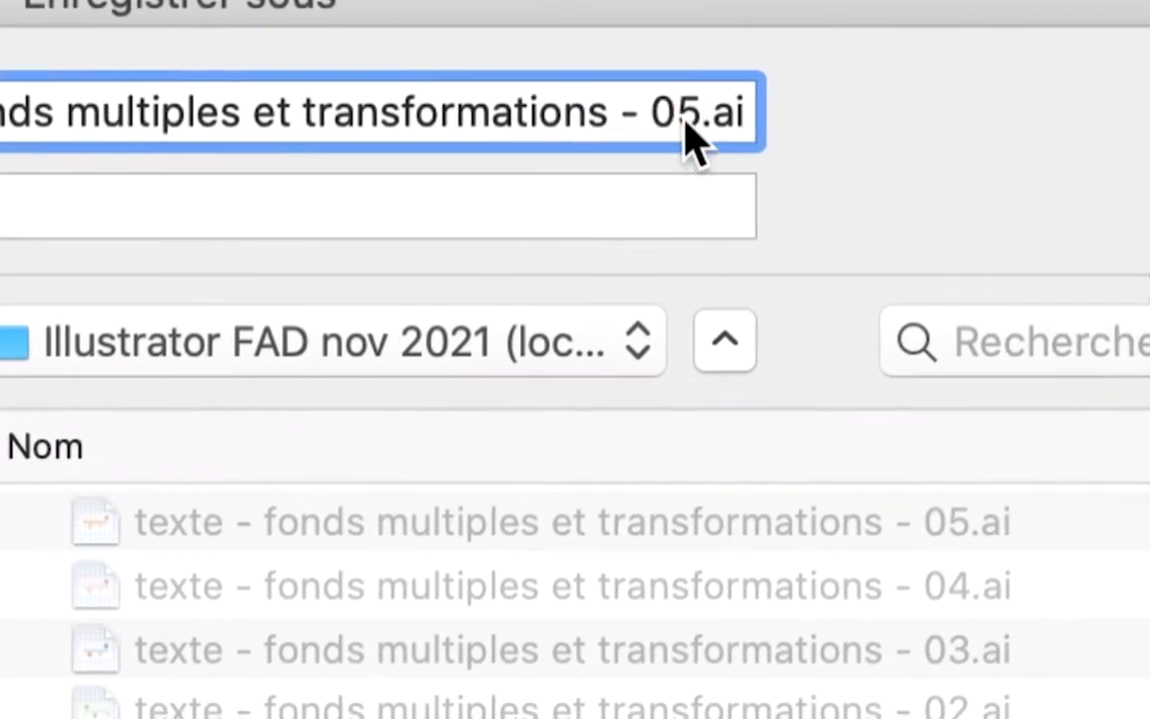
pyautogui.moveTo(778, 121); pyautogui.dragTo(803, 121)
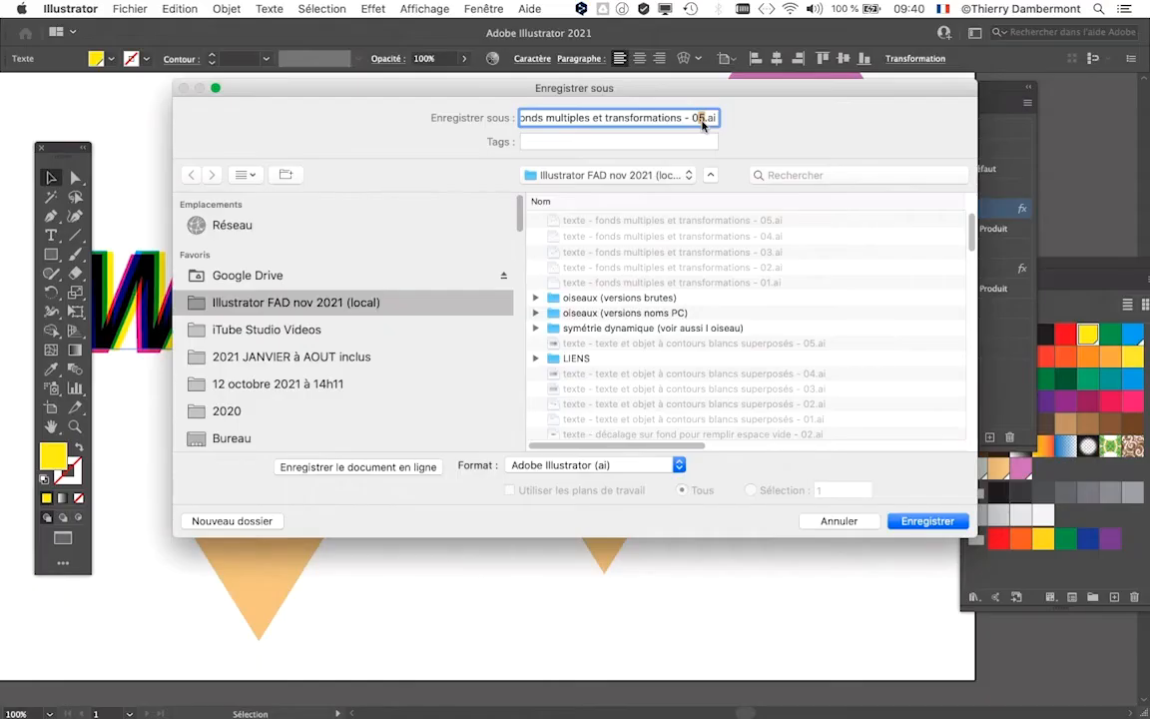
pyautogui.write('6')
pyautogui.click(927, 521)
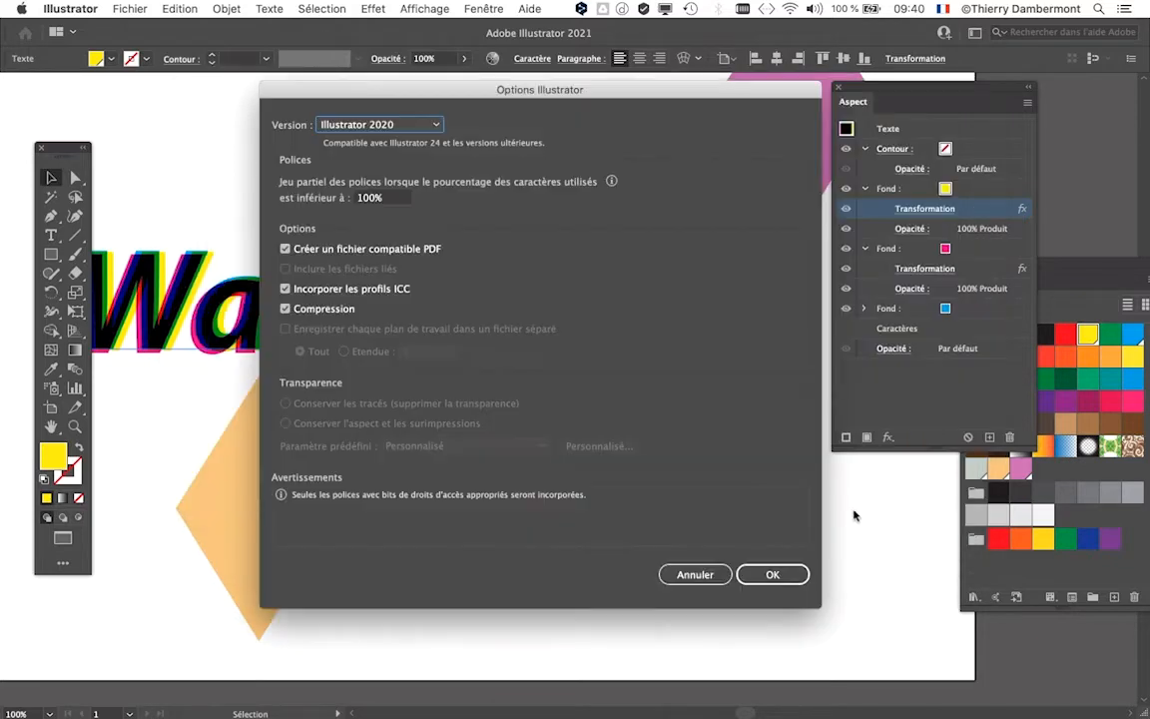
pyautogui.click(755, 647)
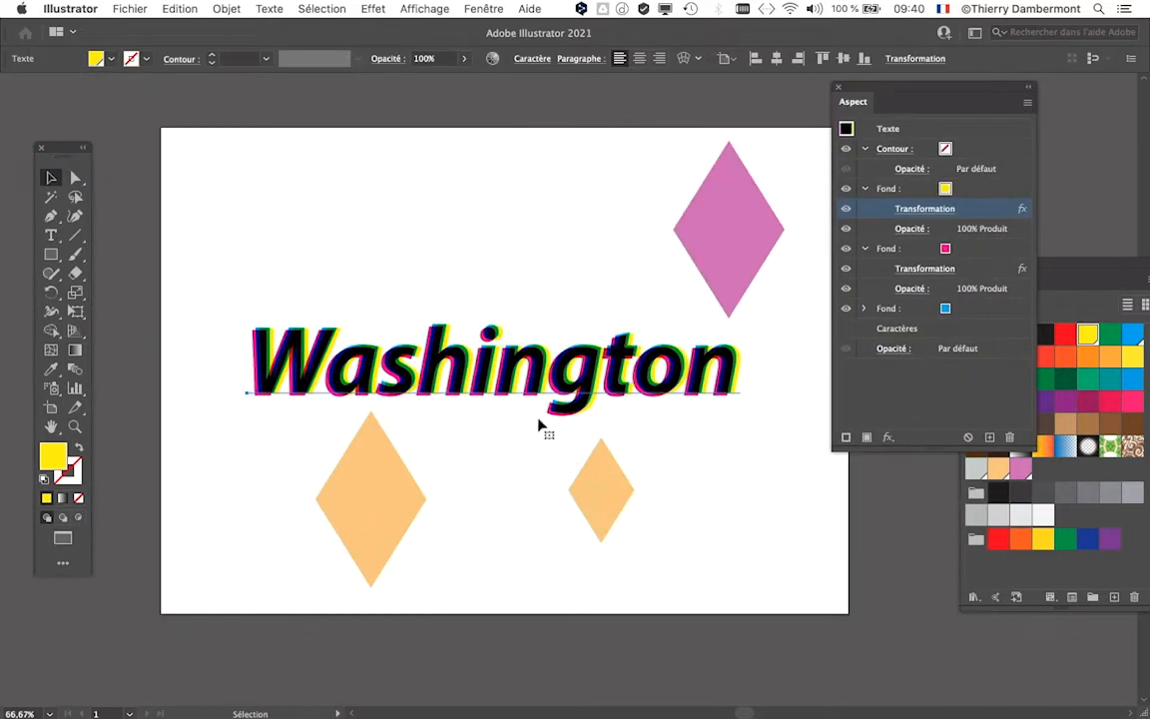
# Reposition the Washington text in the upper part of the artboard and shift the magenta diamond toward the right edge.
pyautogui.moveTo(504, 395); pyautogui.dragTo(437, 230)
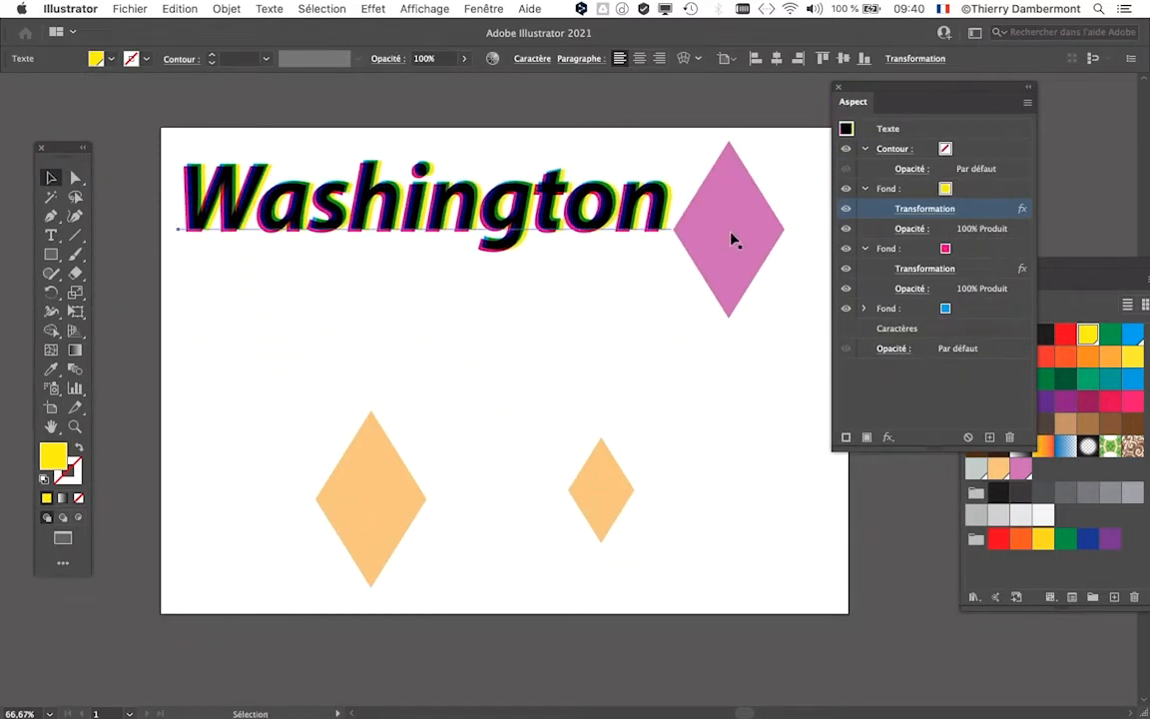
pyautogui.moveTo(719, 246); pyautogui.dragTo(765, 246)
pyautogui.moveTo(517, 219)
pyautogui.mouseDown()
pyautogui.moveTo(545, 224)
pyautogui.moveTo(534, 229)
pyautogui.mouseUp()
pyautogui.click(534, 230)
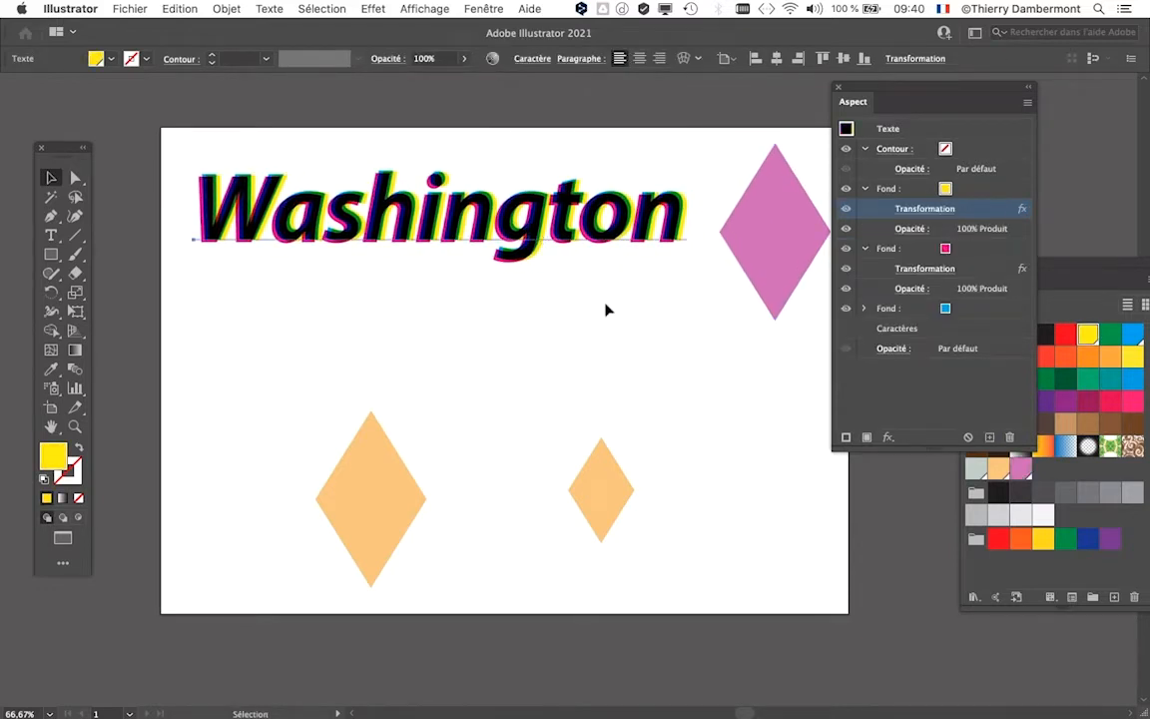
pyautogui.scroll(-3, 562, 265)
pyautogui.hscroll(4, 562, 265)
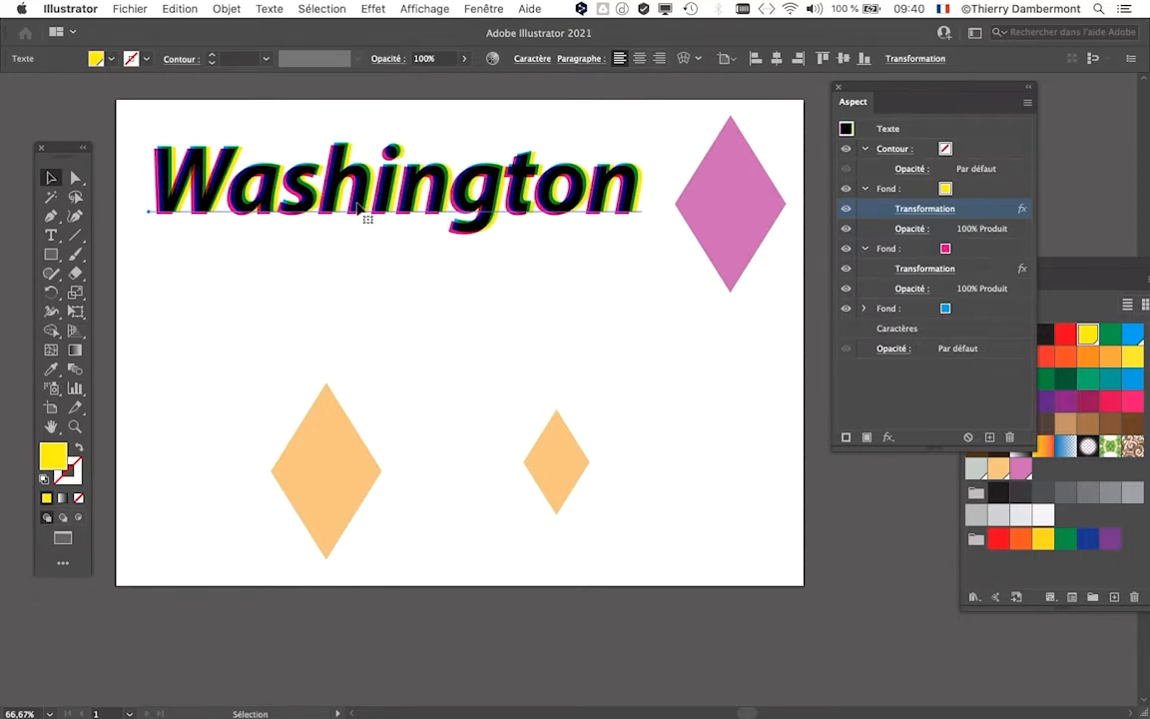
# Duplicate the Washington text below the original and check the "Mettre à l'échelle les contours et les effets" option in the general preferences.
pyautogui.moveTo(360, 216); pyautogui.dragTo(398, 333)
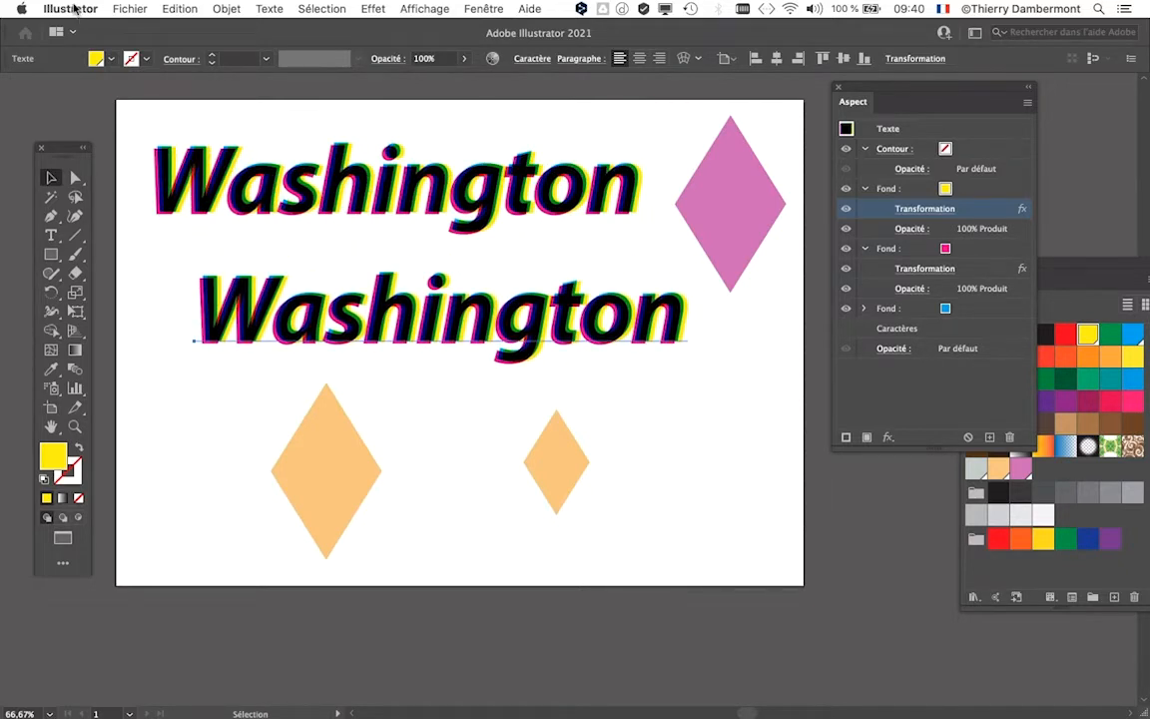
pyautogui.click(75, 9)
pyautogui.moveTo(110, 51)
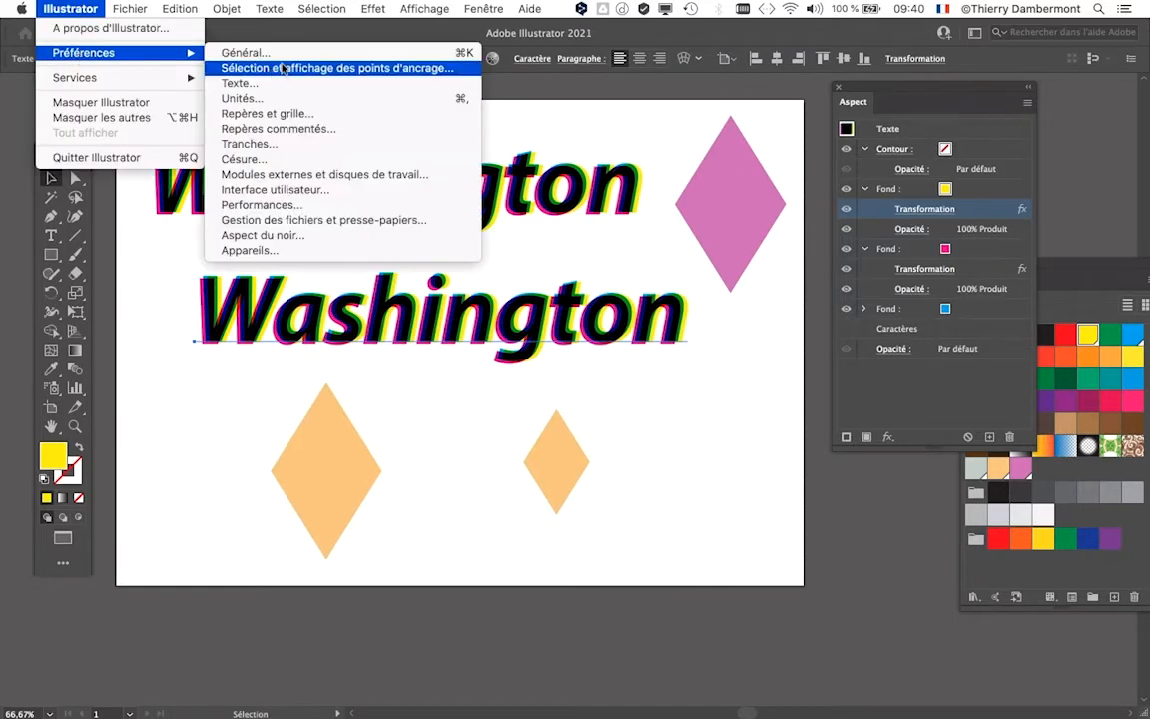
pyautogui.click(245, 50)
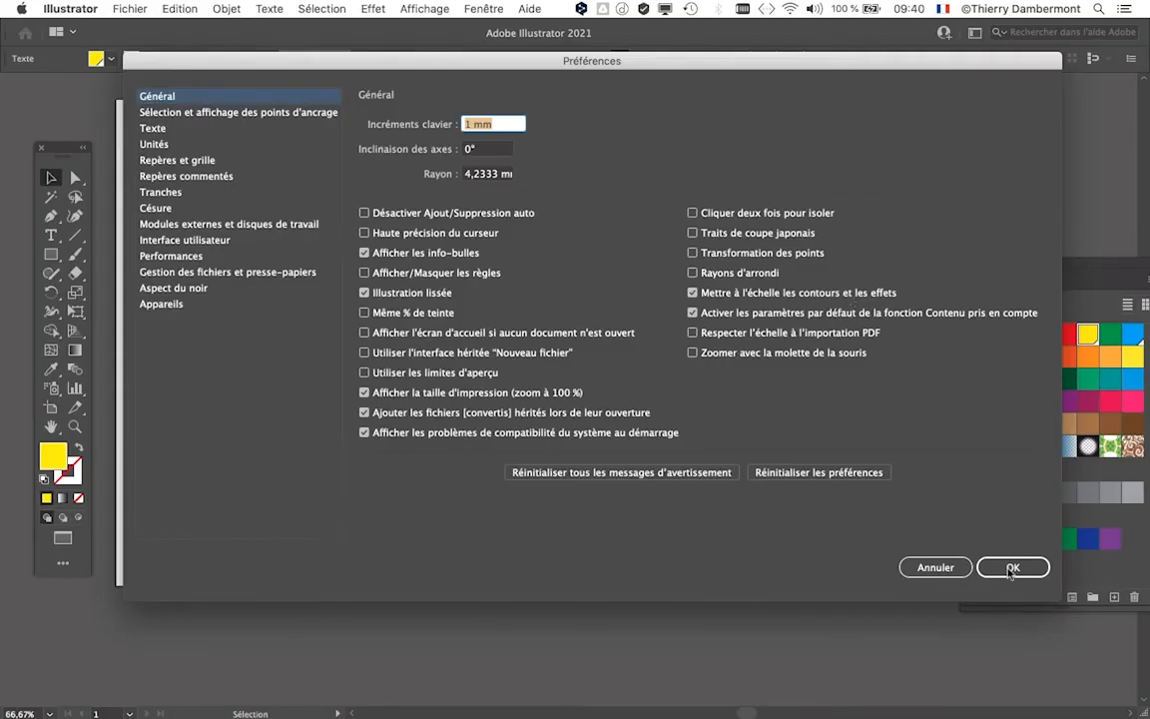
pyautogui.click(1012, 568)
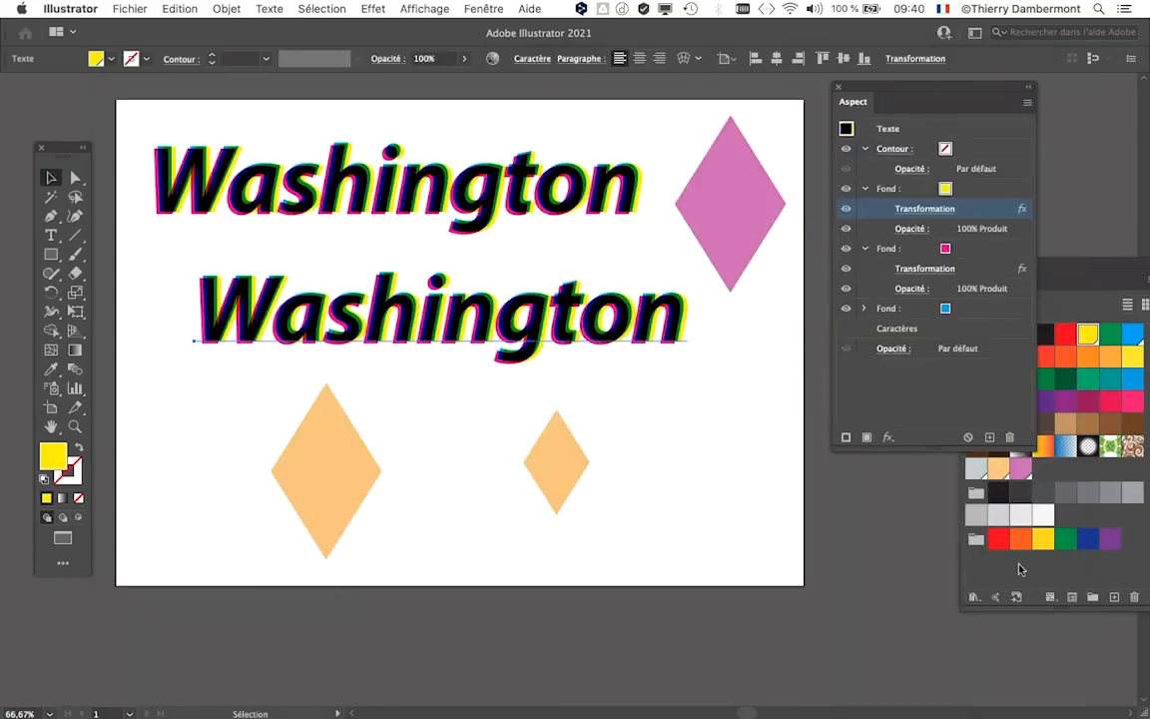
# Scale the duplicated Washington text down proportionally in several passes with the Transformation manuelle tool and deselect it.
pyautogui.press('e')
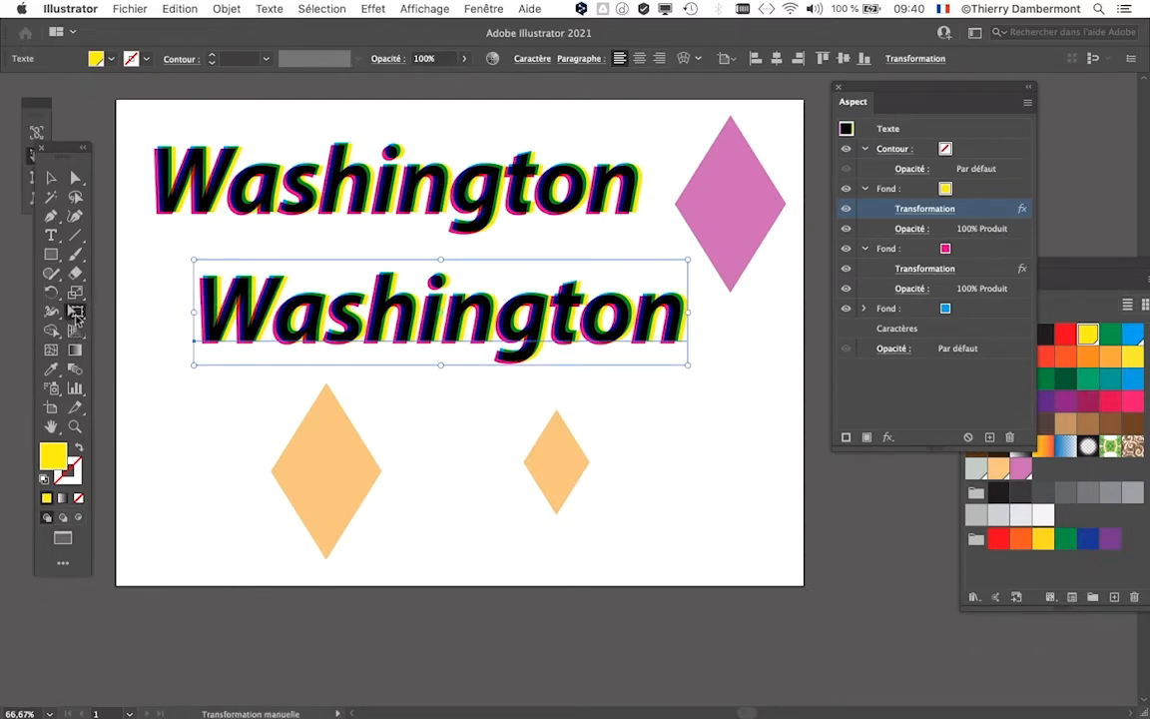
pyautogui.press('v')
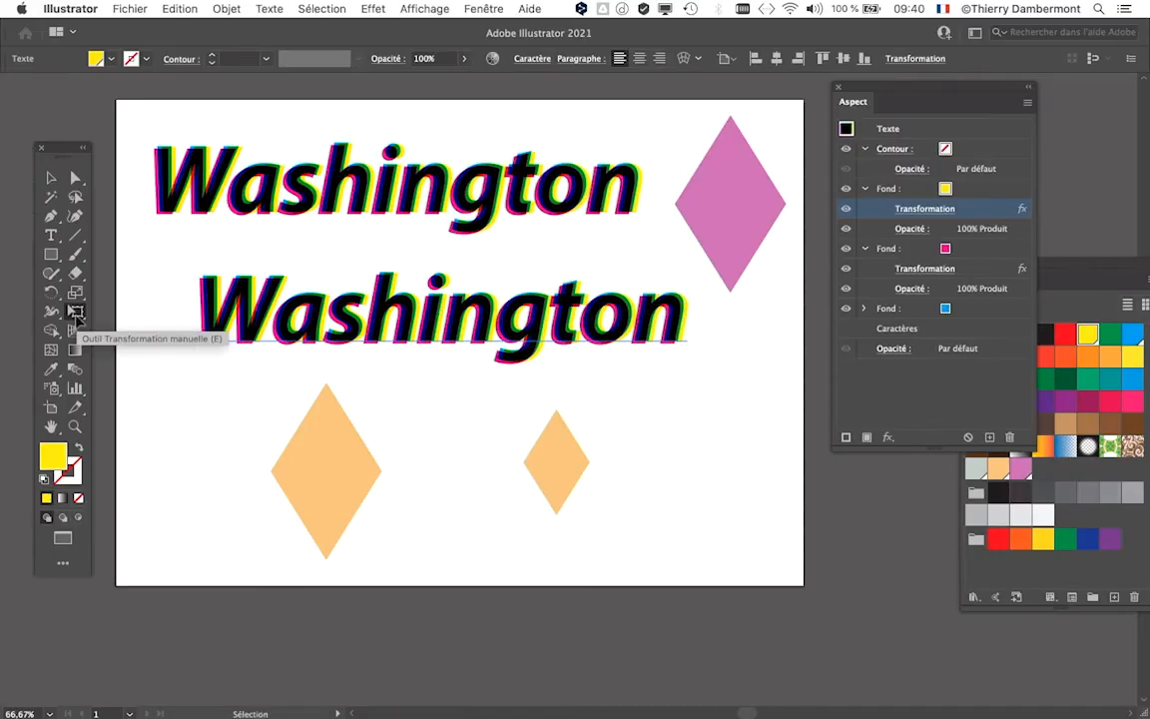
pyautogui.click(76, 311)
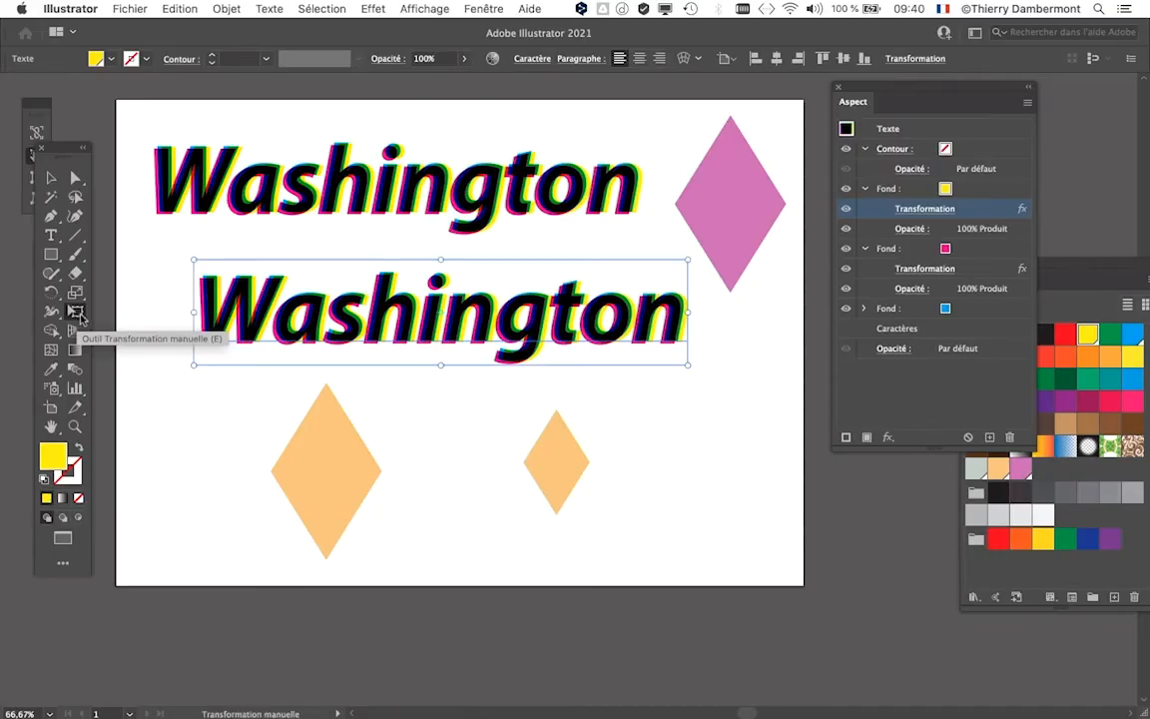
pyautogui.moveTo(190, 260); pyautogui.dragTo(440, 352)
pyautogui.scroll(3, 552, 378)
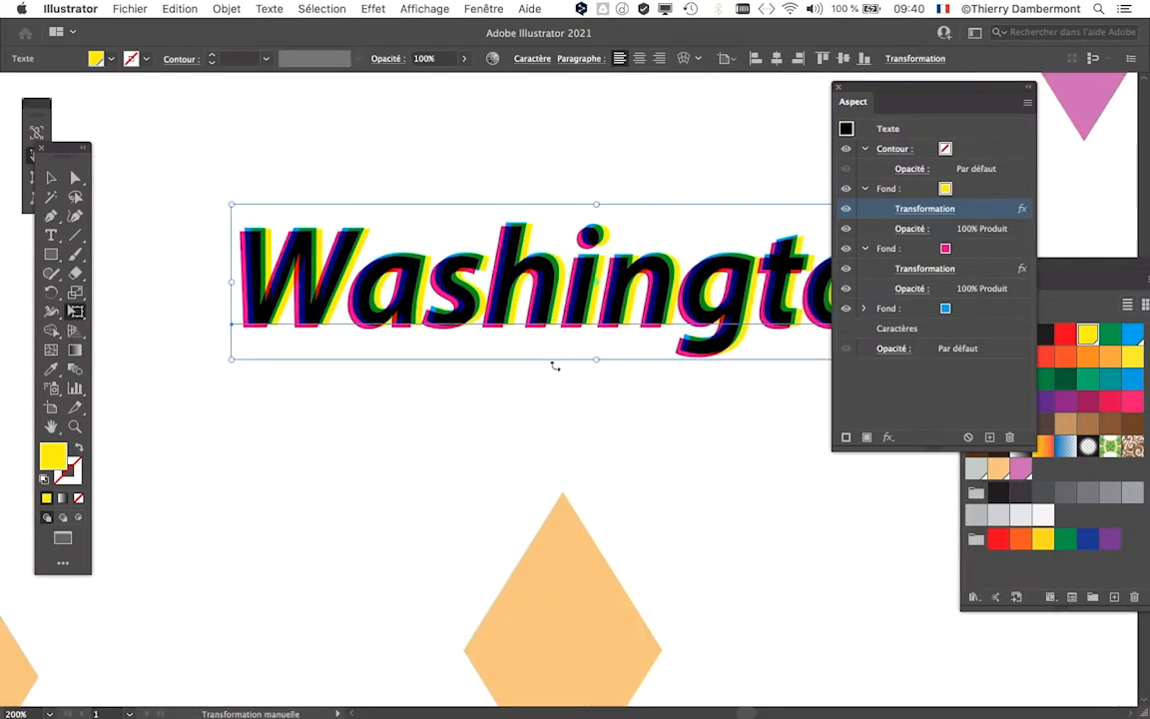
pyautogui.moveTo(234, 204); pyautogui.dragTo(495, 300)
pyautogui.scroll(2, 644, 349)
pyautogui.scroll(1, 644, 350)
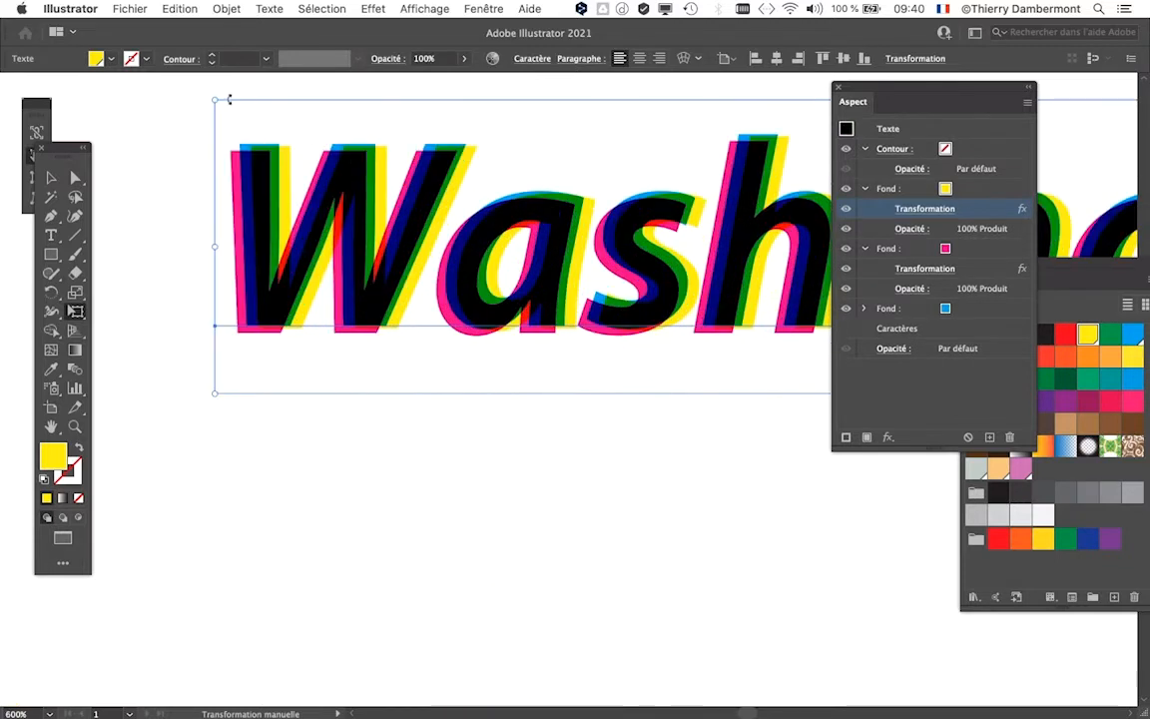
pyautogui.moveTo(215, 99); pyautogui.dragTo(657, 261)
pyautogui.moveTo(670, 452); pyautogui.dragTo(188, 495)
pyautogui.scroll(-1, 347, 431)
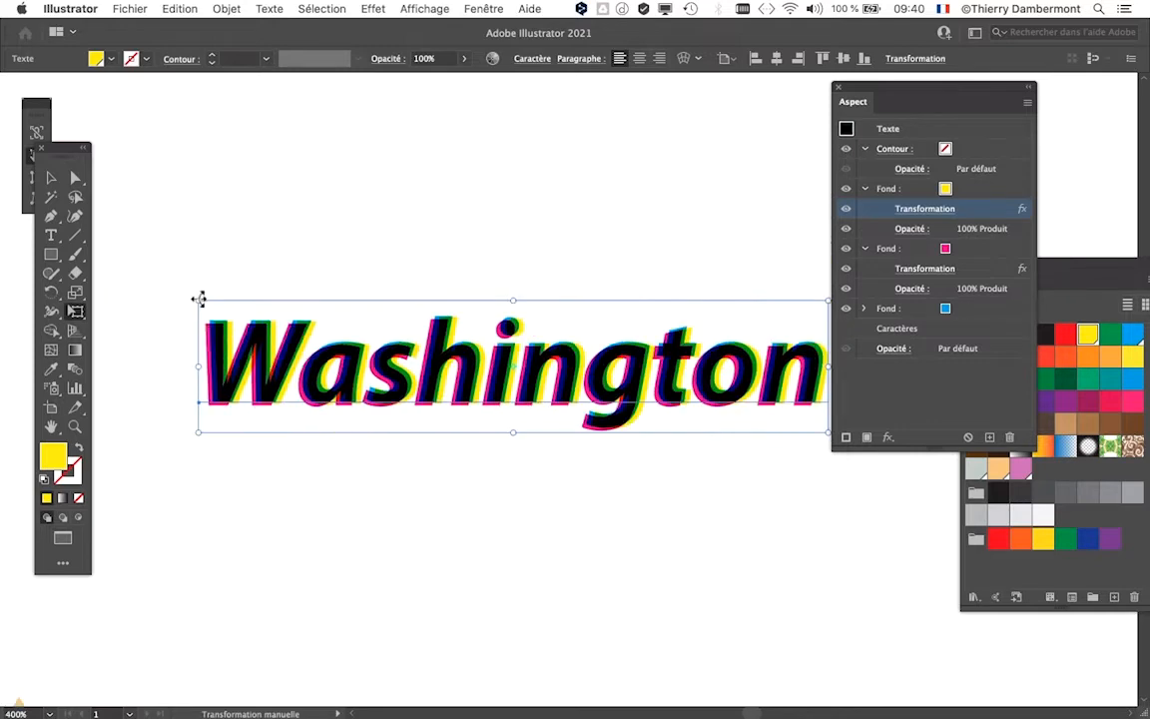
pyautogui.moveTo(199, 300); pyautogui.dragTo(529, 389)
pyautogui.scroll(1, 593, 433)
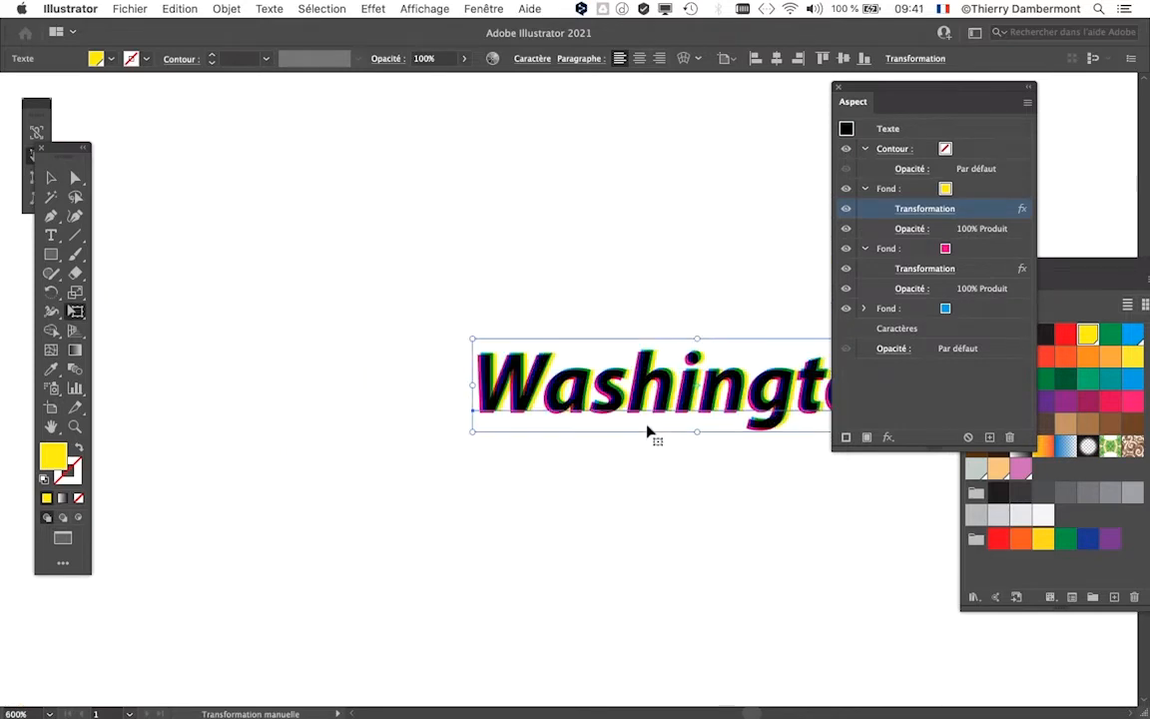
pyautogui.scroll(1, 648, 431)
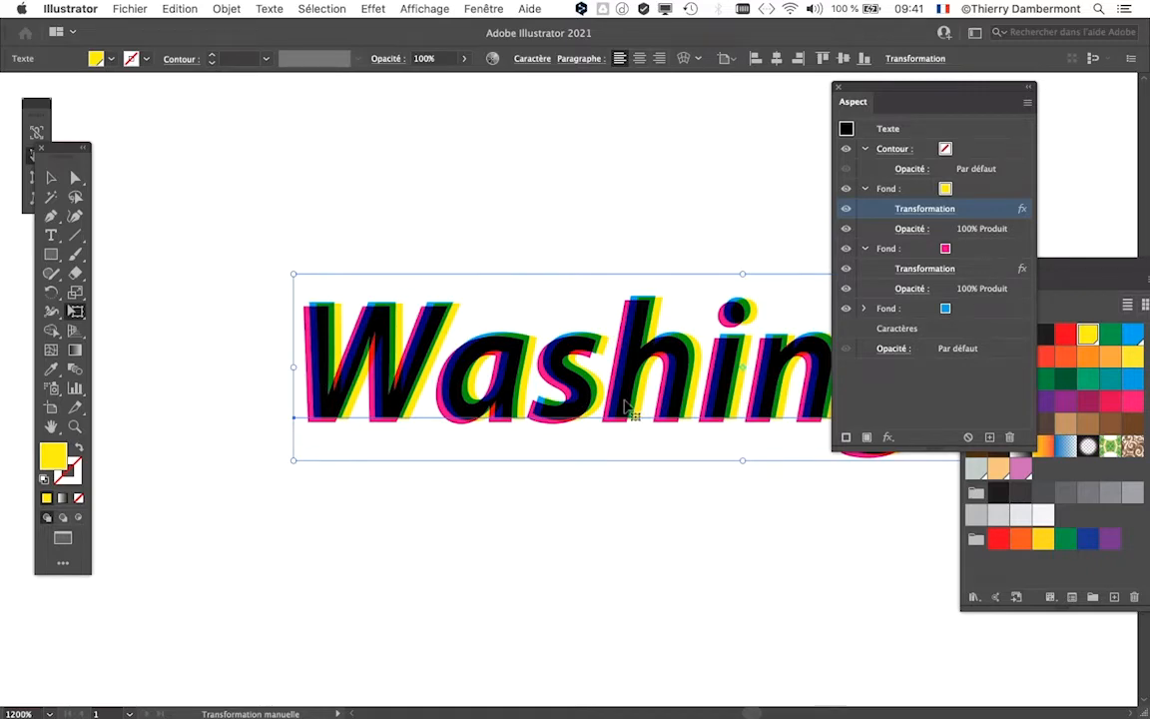
pyautogui.press('Escape')
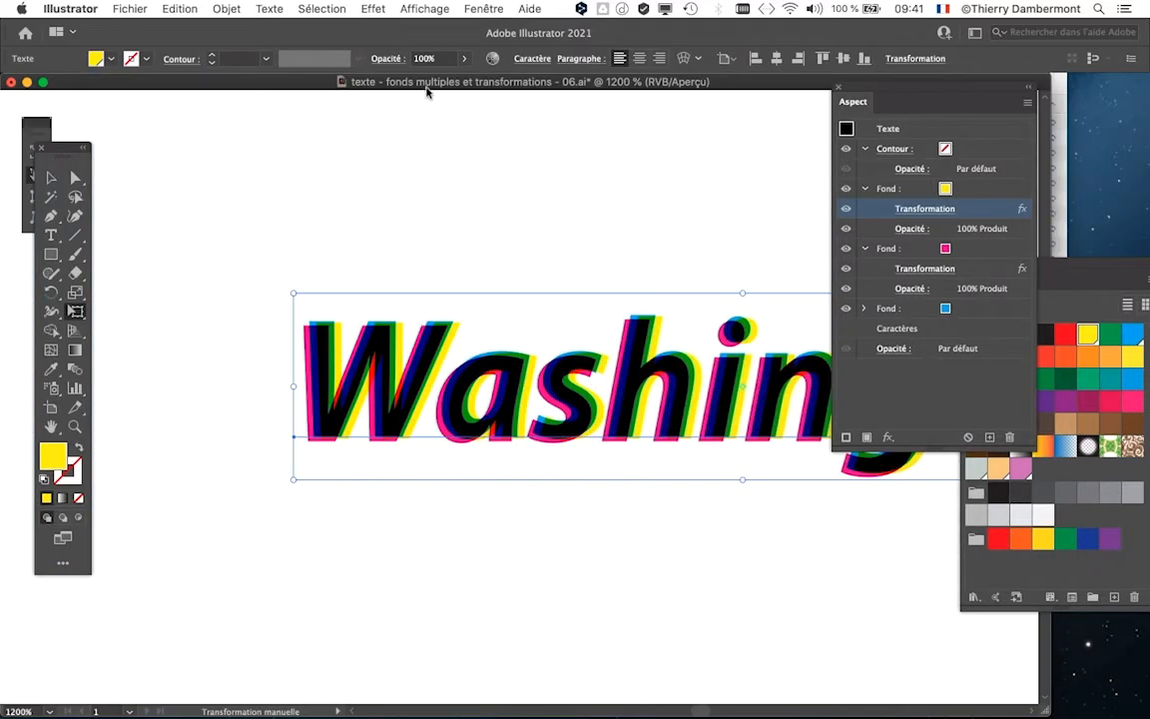
pyautogui.press('v')
pyautogui.click(103, 192)
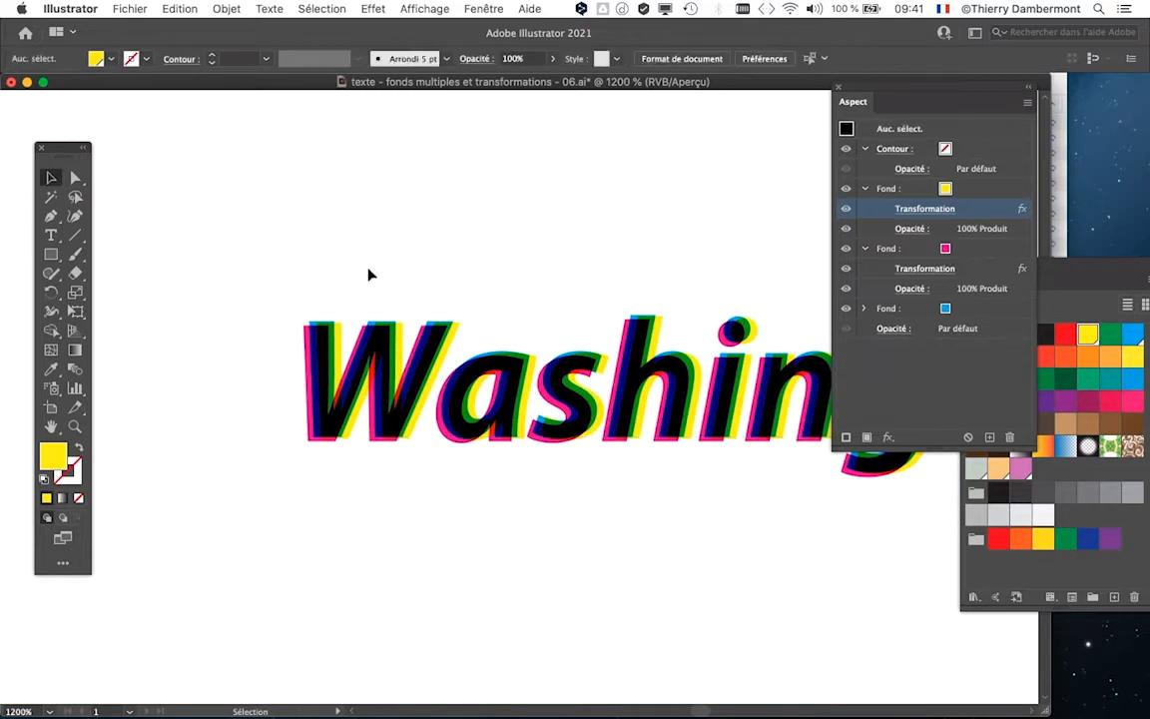
# Delete the small scaled-down copy of the Washington text.
pyautogui.scroll(-3, 368, 273)
pyautogui.scroll(-5, 370, 284)
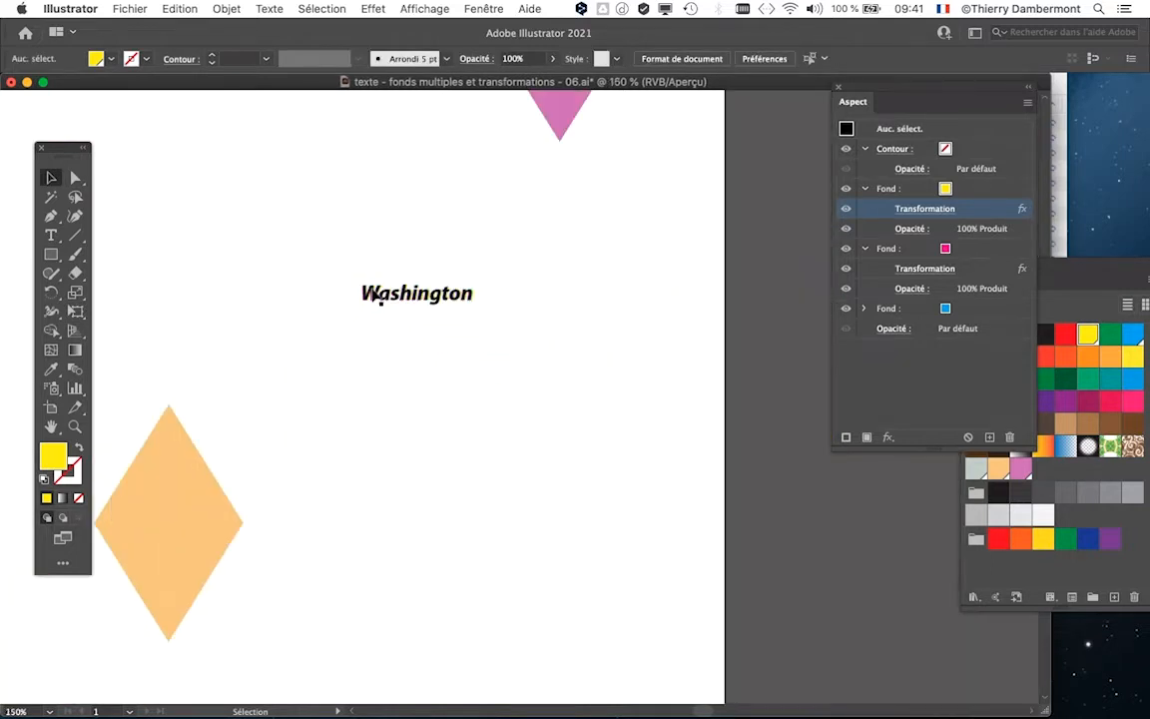
pyautogui.moveTo(375, 341); pyautogui.dragTo(570, 444)
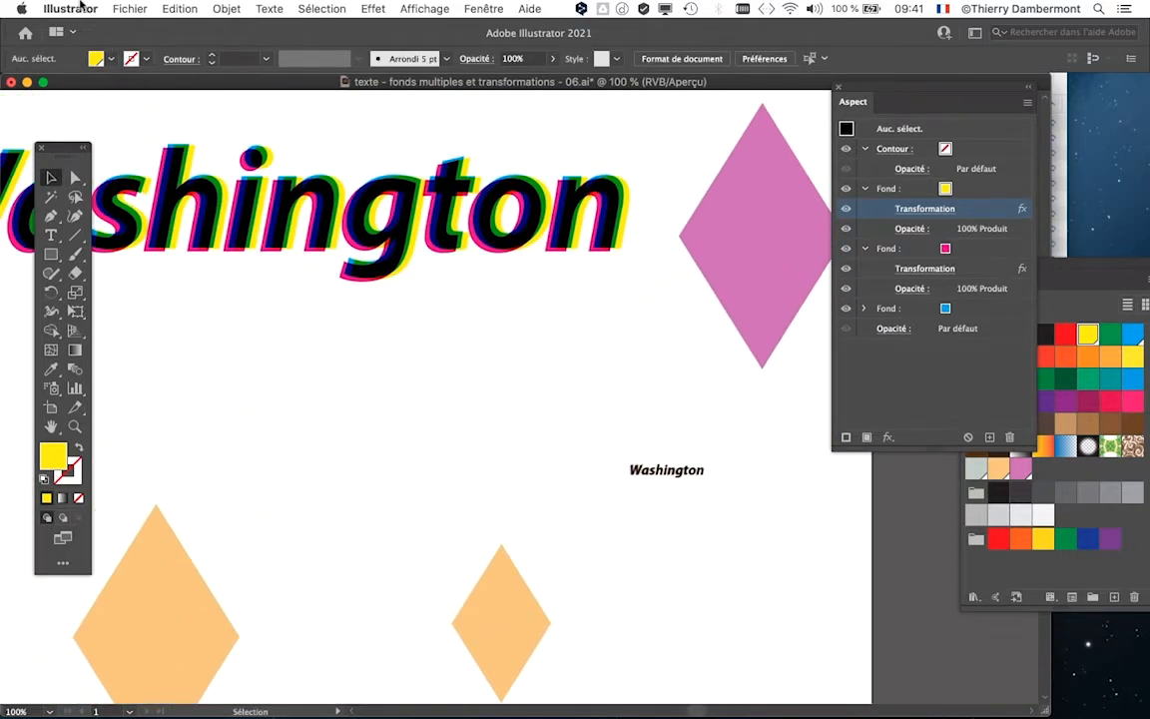
pyautogui.scroll(-1, 507, 312)
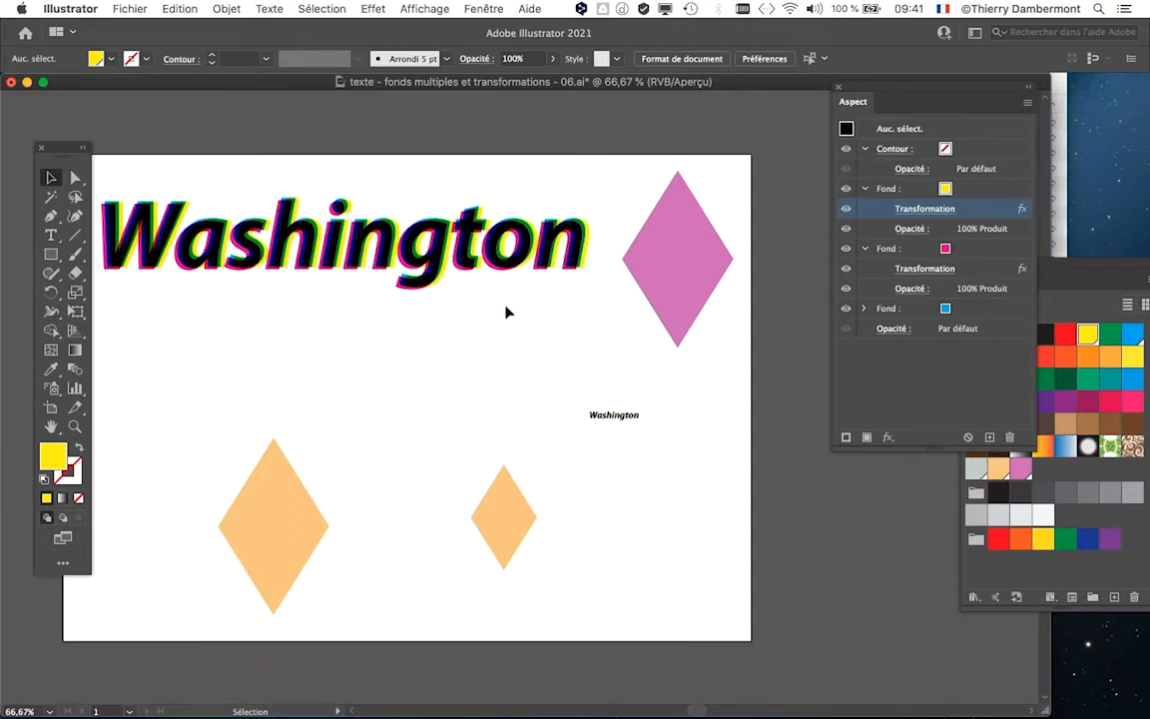
pyautogui.click(615, 421)
pyautogui.press('Delete')
pyautogui.moveTo(388, 362); pyautogui.dragTo(448, 341)
# Disable "Mettre à l'échelle les contours et les effets" in the general preferences.
pyautogui.click(70, 8)
pyautogui.moveTo(190, 52)
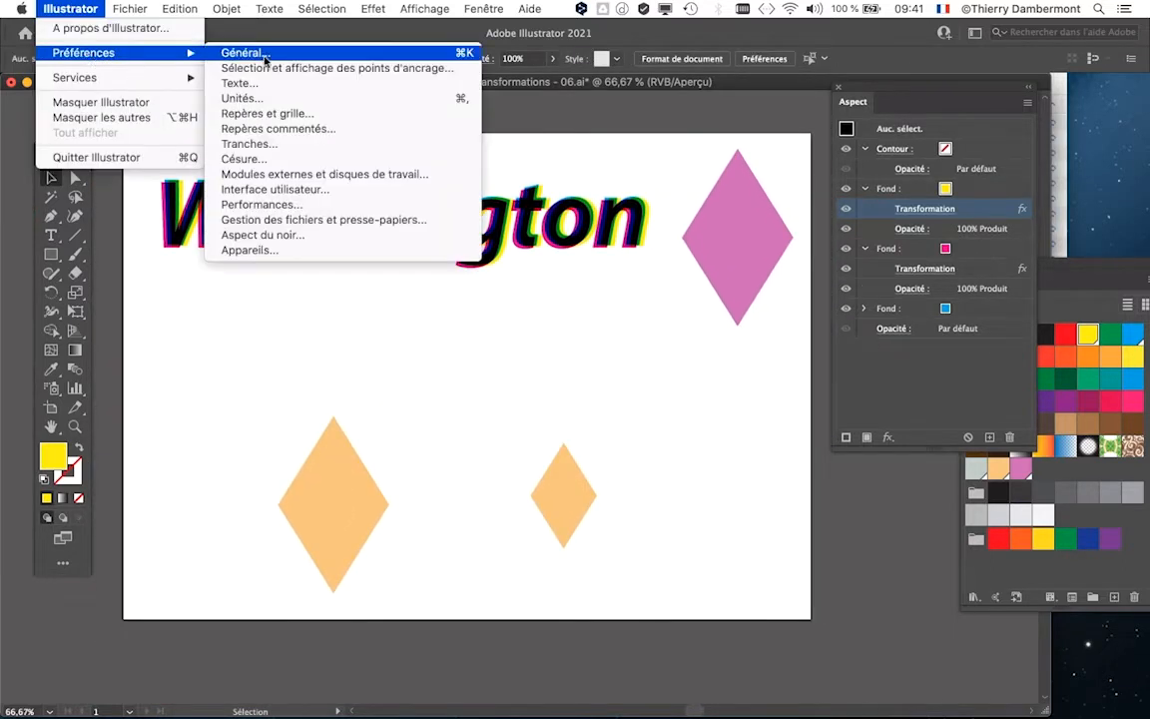
pyautogui.click(264, 58)
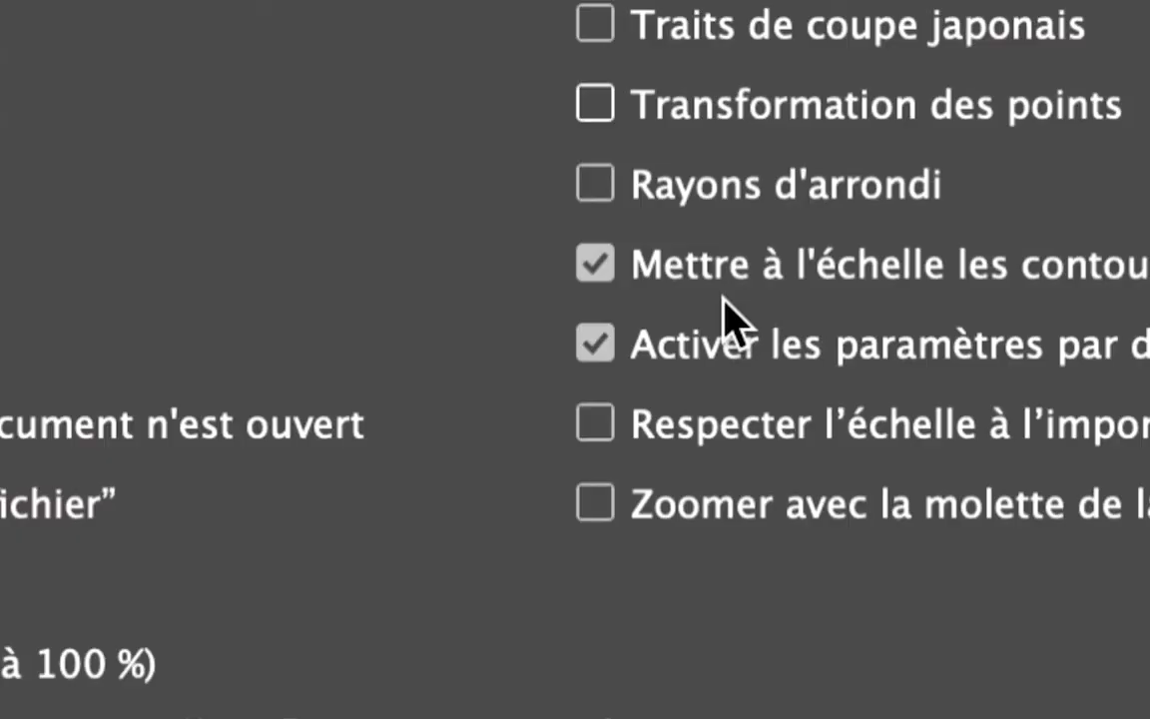
pyautogui.click(702, 292)
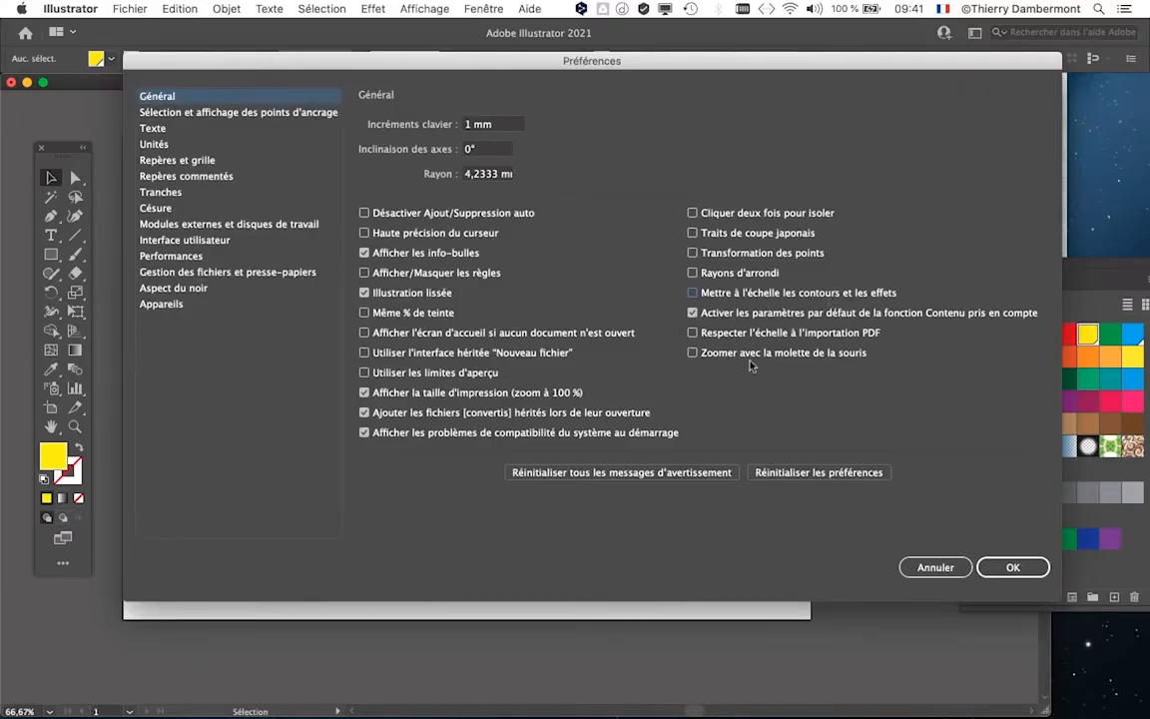
pyautogui.click(1003, 568)
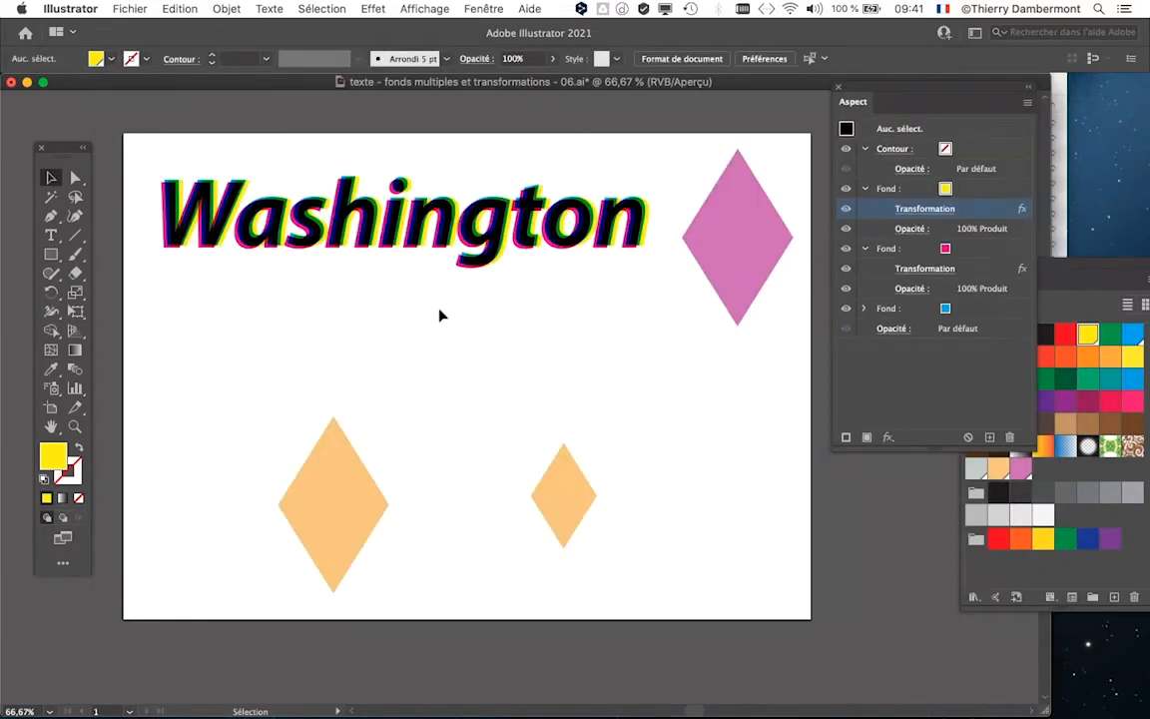
# Select the large Washington text and check the "Mettre à l'échelle les contours et les effets" setting in the general preferences.
pyautogui.click(325, 254)
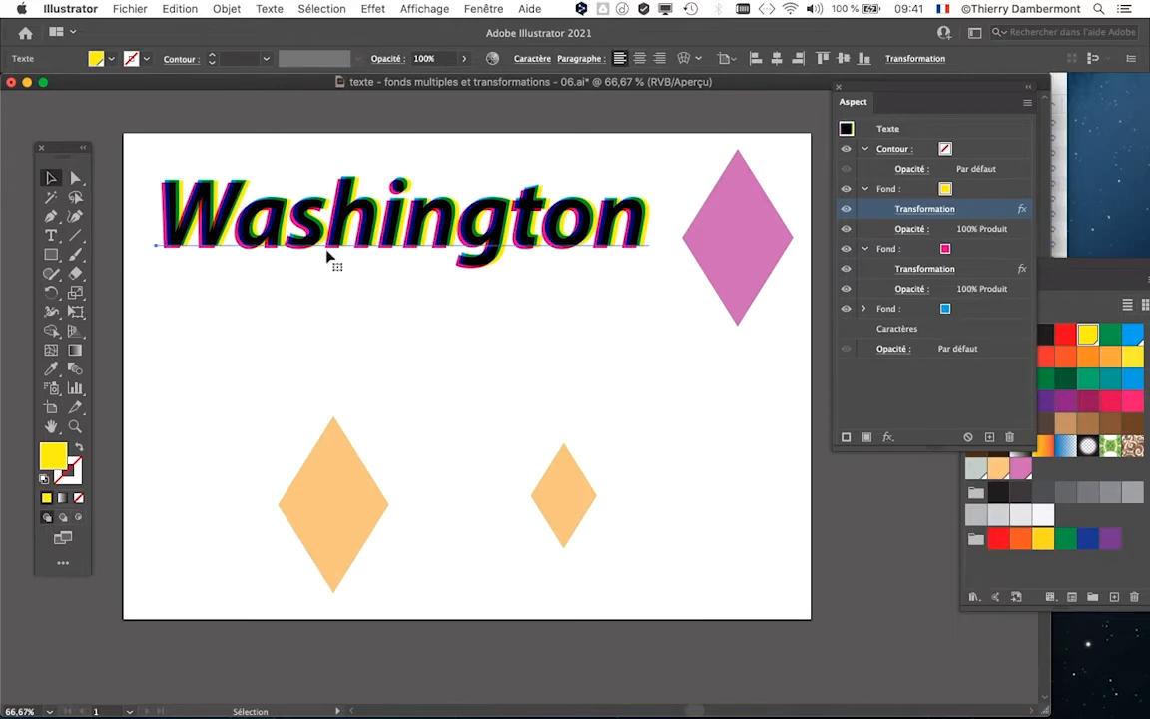
pyautogui.click(70, 8)
pyautogui.moveTo(103, 54)
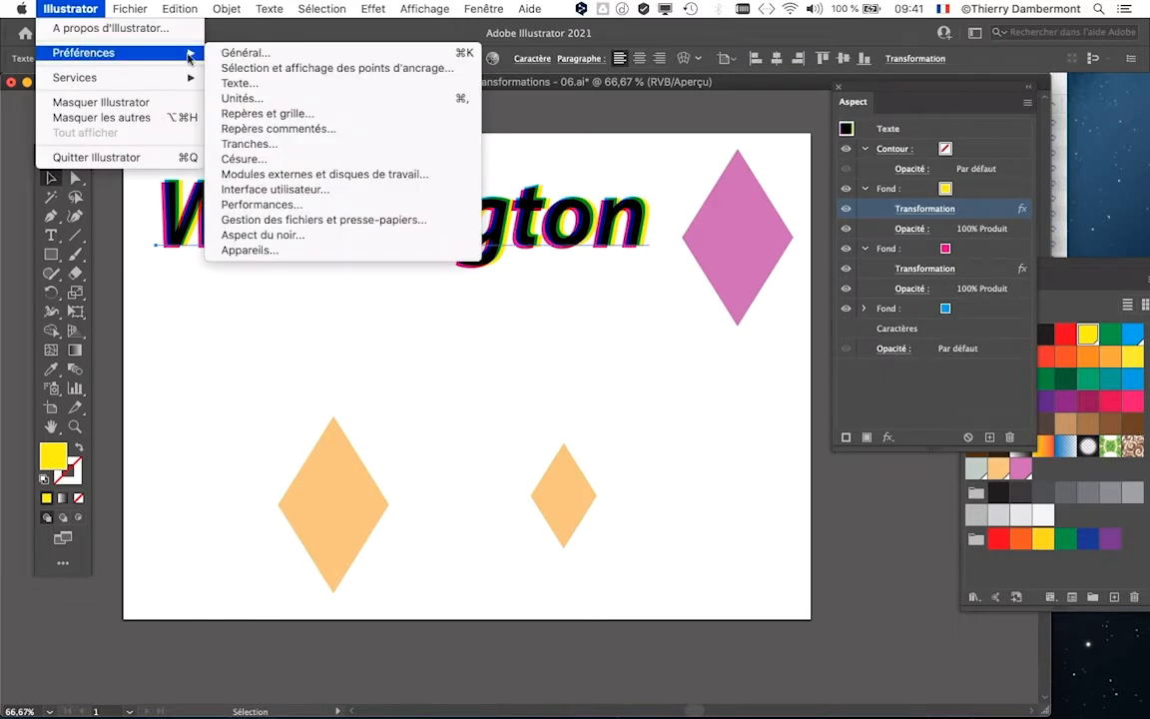
pyautogui.click(244, 52)
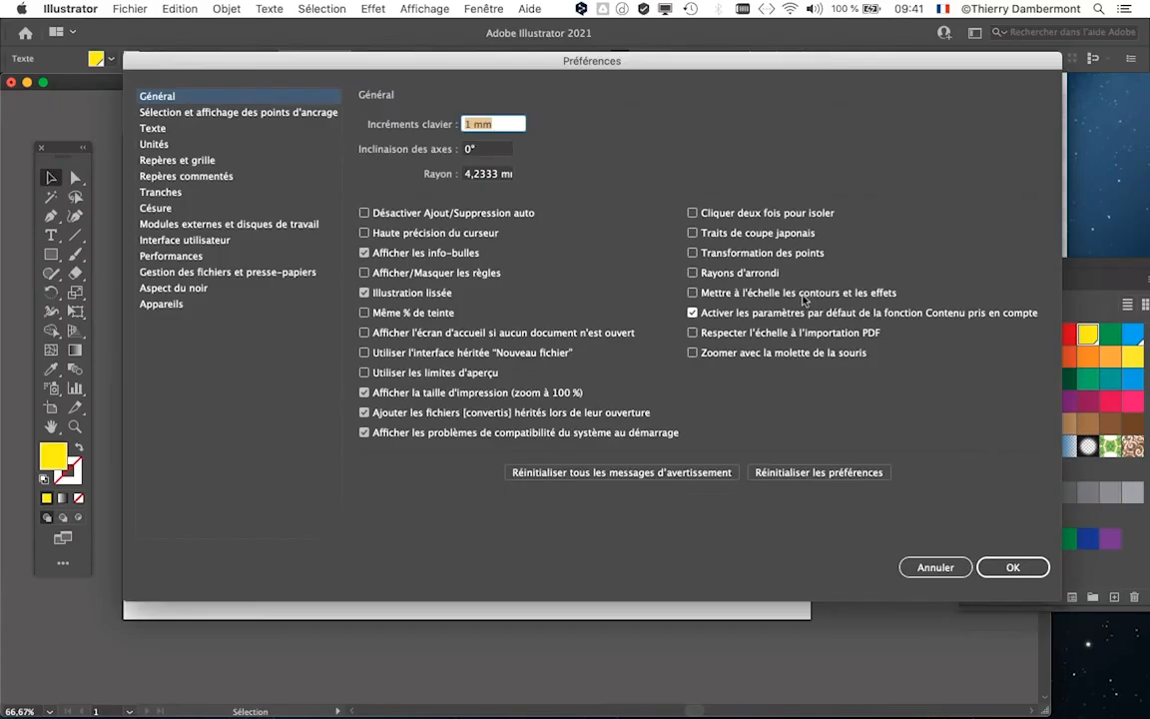
pyautogui.click(1042, 568)
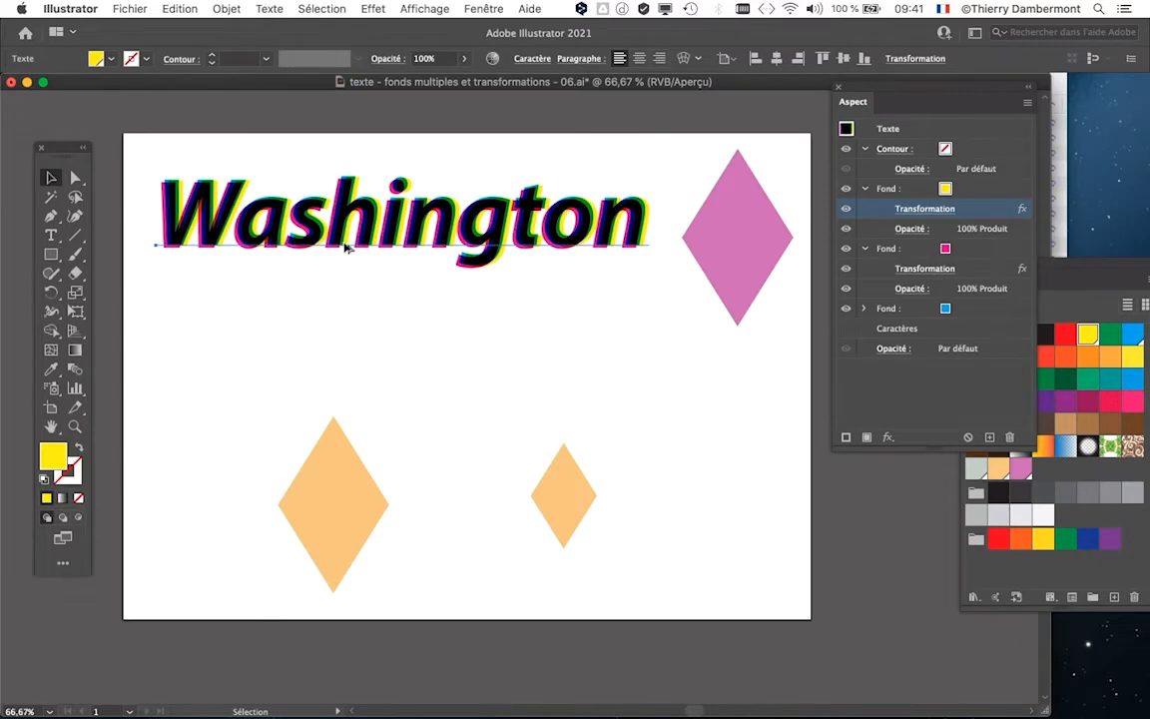
# Duplicate the large Washington text below the original and scale the copy down proportionally in several passes with Transformation manuelle.
pyautogui.moveTo(347, 248); pyautogui.dragTo(347, 379)
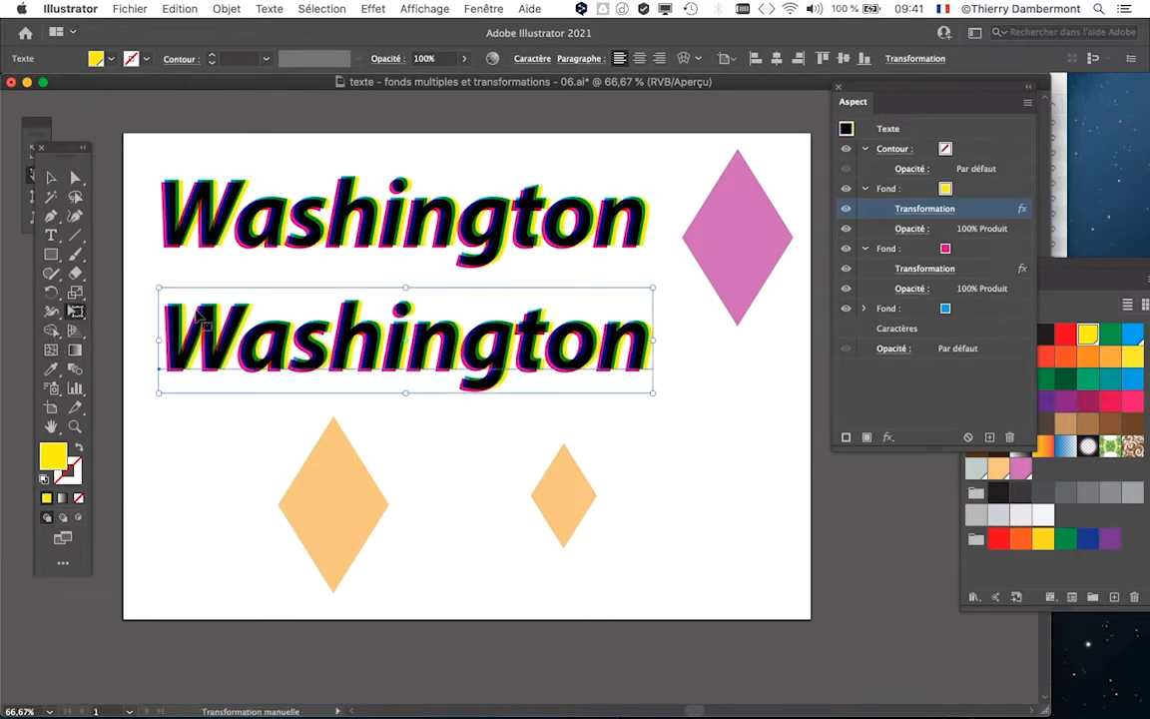
pyautogui.moveTo(158, 288); pyautogui.dragTo(360, 330)
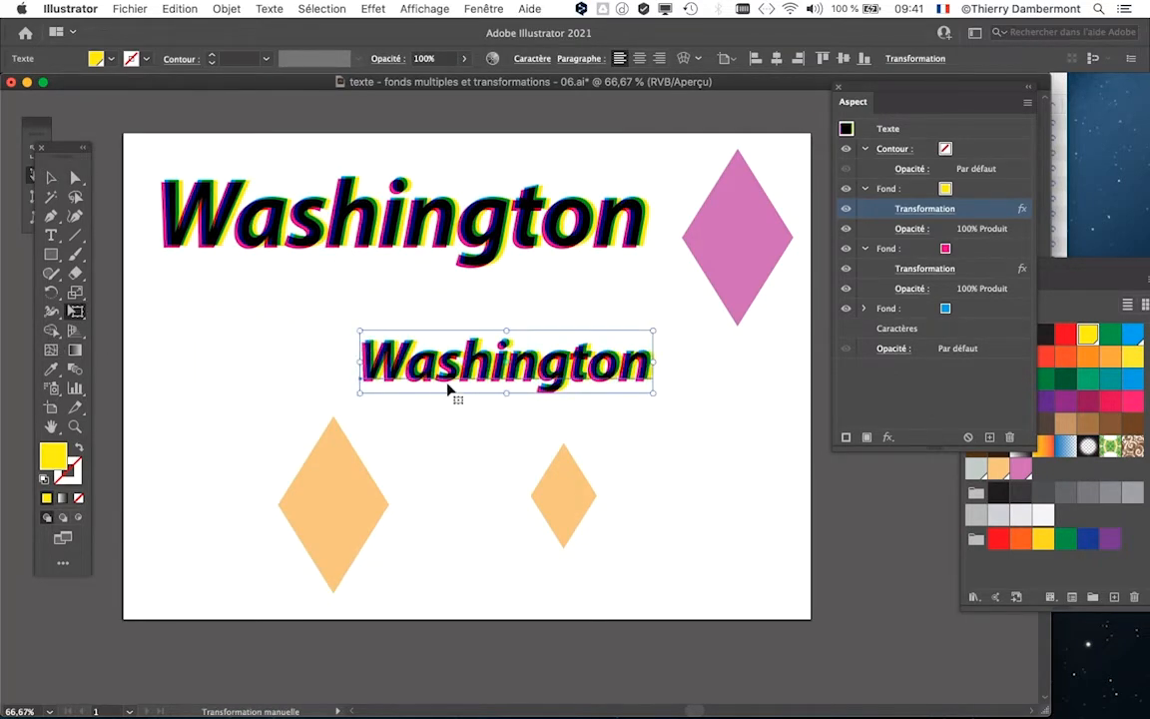
pyautogui.scroll(3, 449, 390)
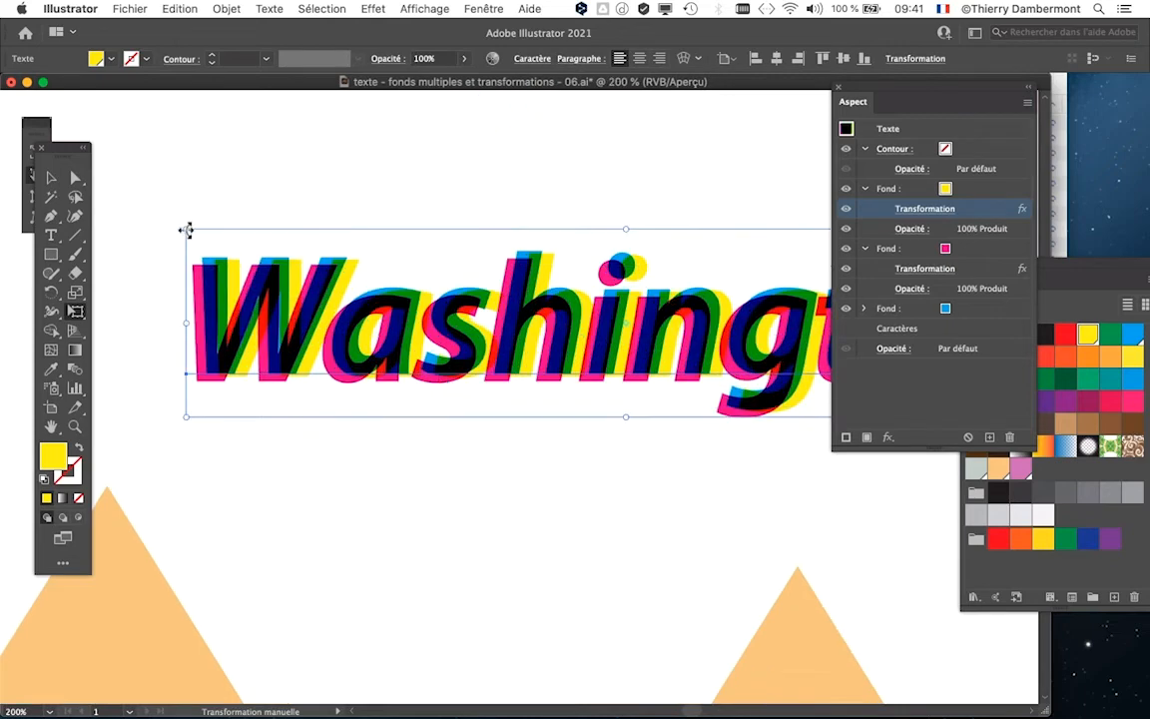
pyautogui.moveTo(186, 231); pyautogui.dragTo(429, 283)
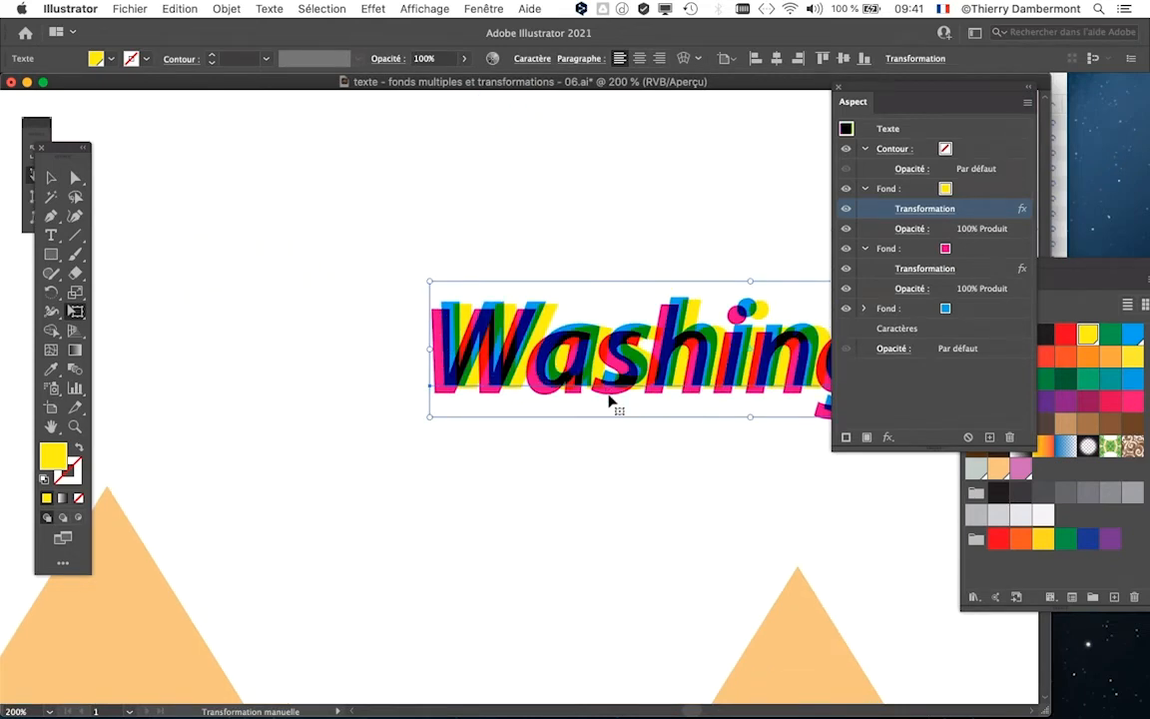
pyautogui.hscroll(5, 611, 399)
pyautogui.scroll(-1, 611, 400)
pyautogui.moveTo(160, 237); pyautogui.dragTo(271, 259)
pyautogui.press('super+equal')
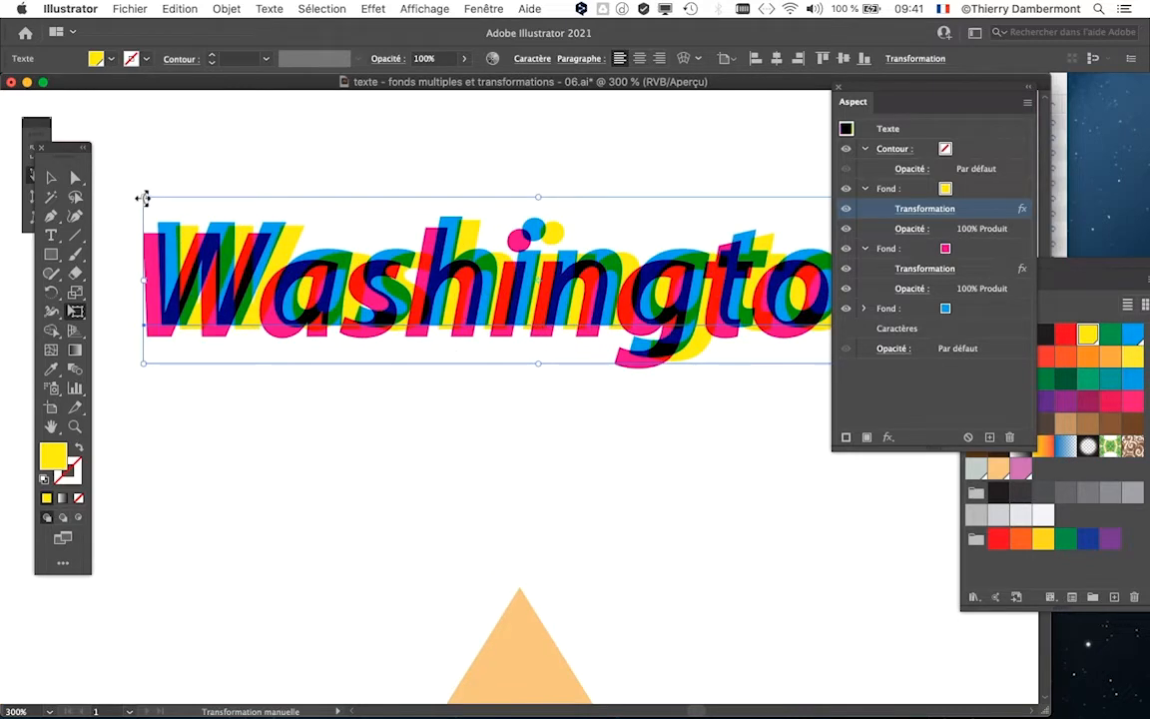
pyautogui.moveTo(144, 199); pyautogui.dragTo(380, 250)
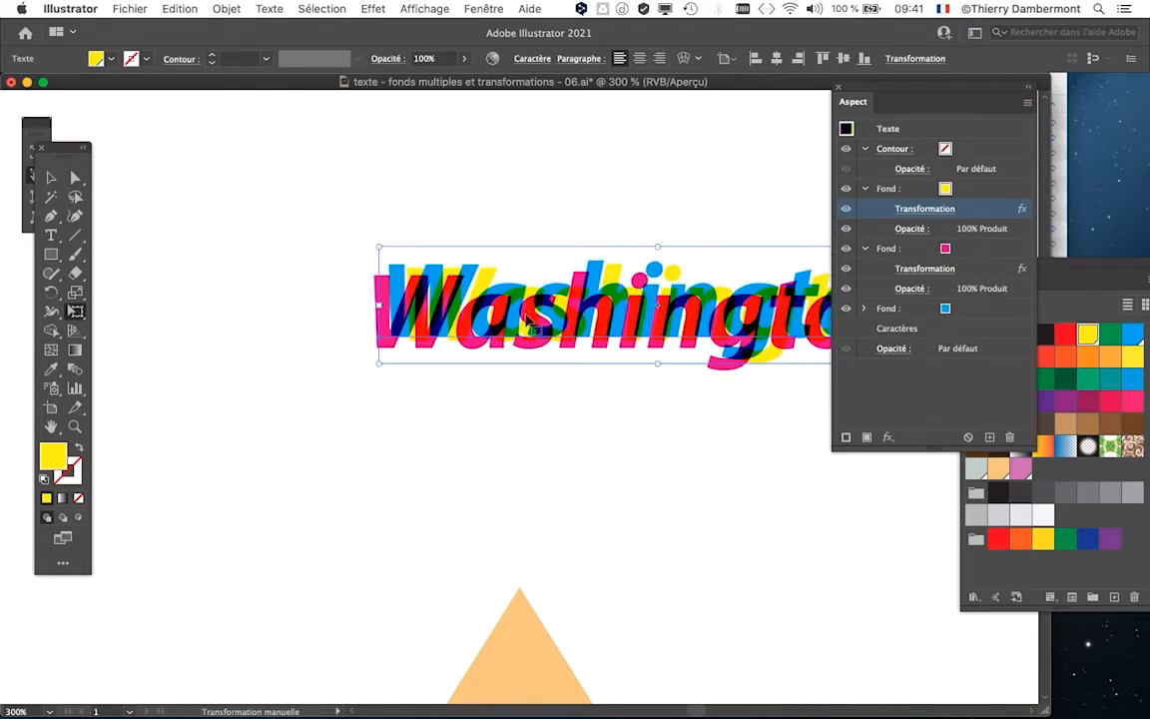
pyautogui.press('super+equal')
pyautogui.press('super+equal')
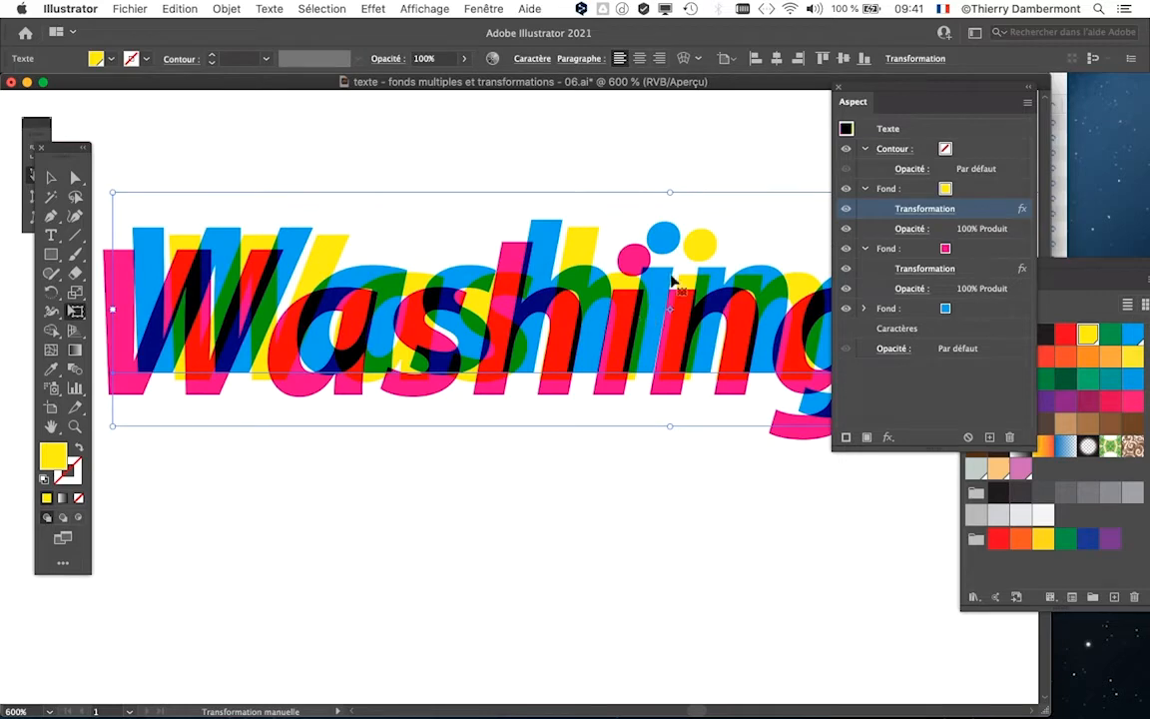
# Move the small Washington copy beneath the middle of the large text and deselect it.
pyautogui.press('super+minus')
pyautogui.press('super+minus')
pyautogui.press('super+minus')
pyautogui.press('super+minus')
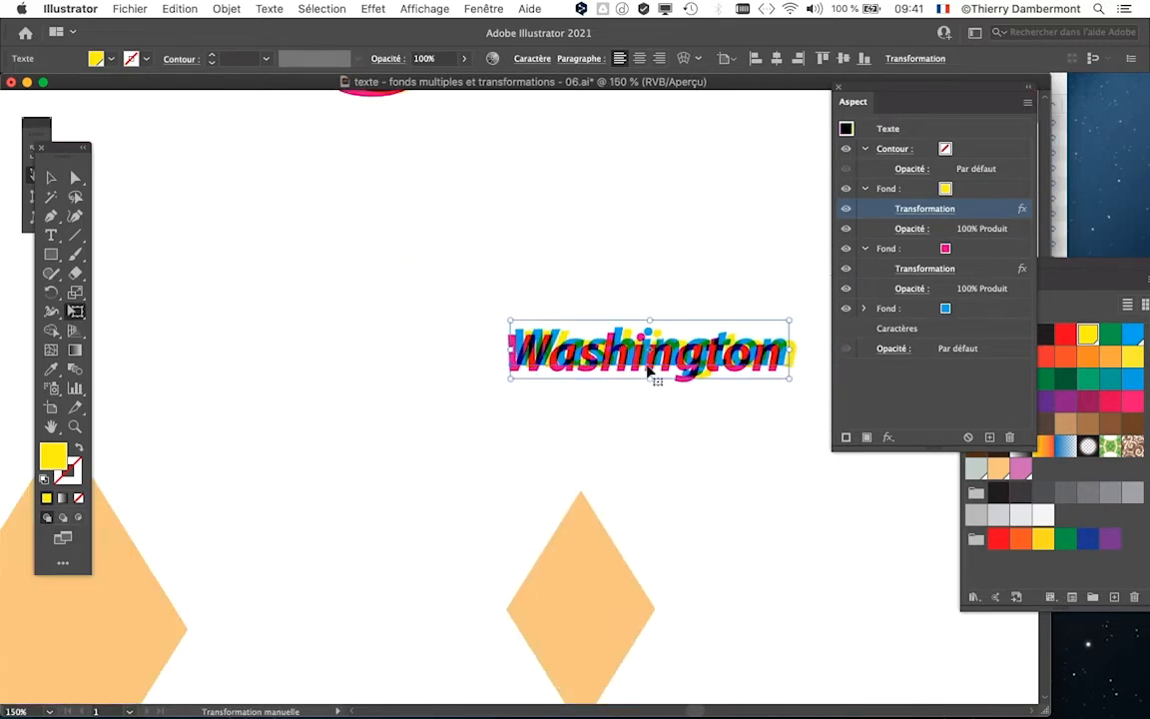
pyautogui.moveTo(434, 304); pyautogui.dragTo(542, 409)
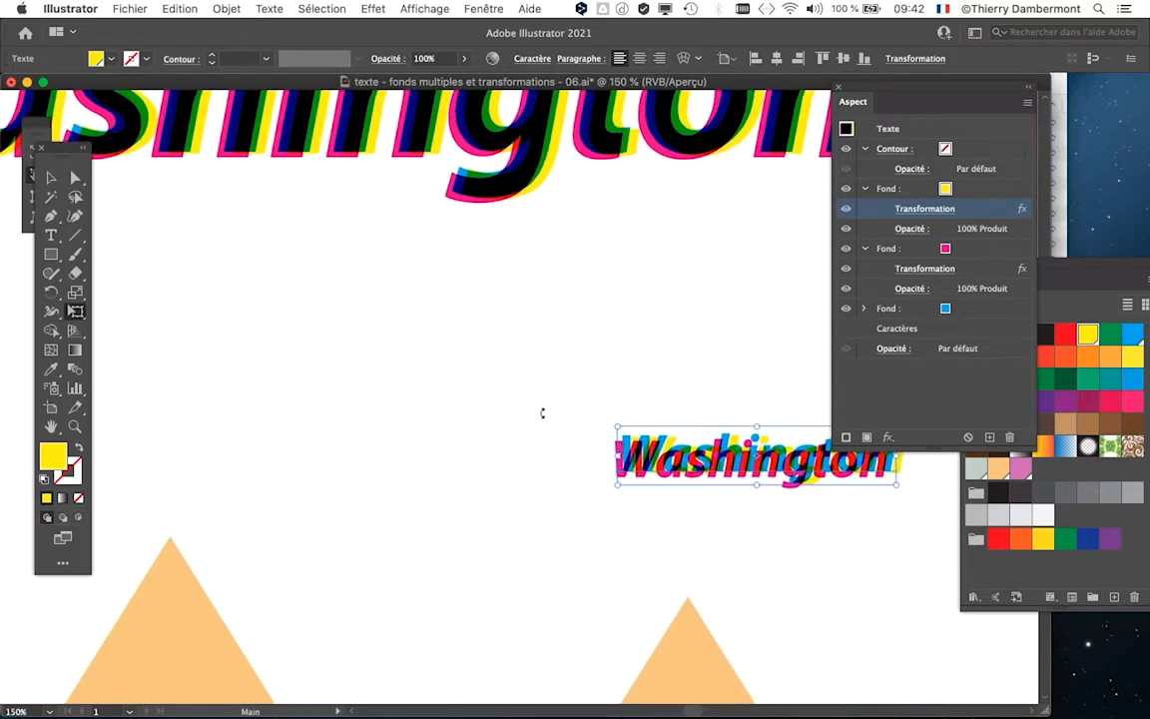
pyautogui.moveTo(665, 446); pyautogui.dragTo(360, 303)
pyautogui.press('v')
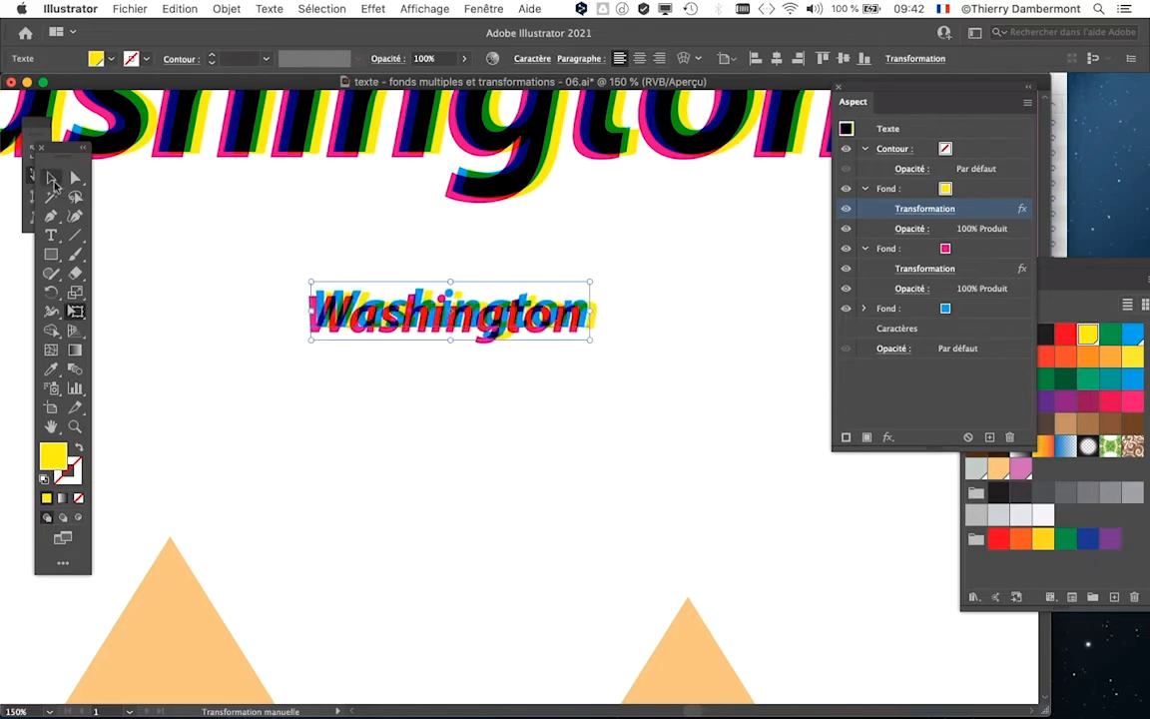
pyautogui.click(196, 219)
pyautogui.press('super+minus')
pyautogui.press('super+minus')
pyautogui.moveTo(489, 249); pyautogui.dragTo(684, 213)
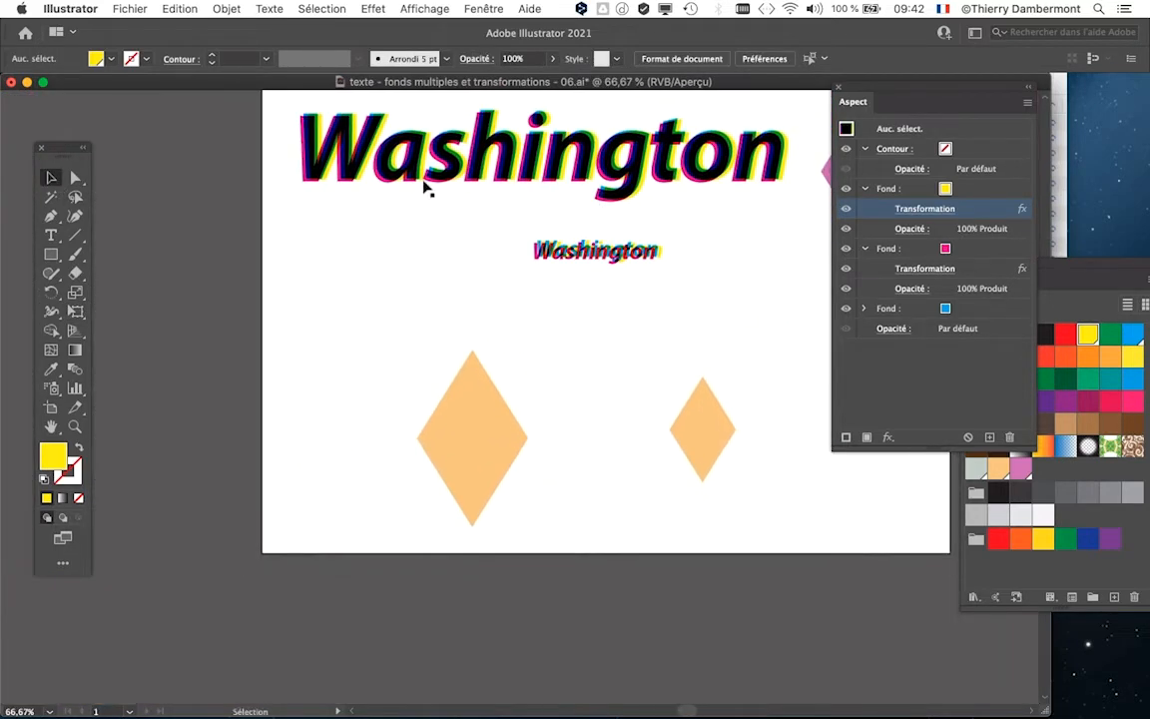
# Duplicate the large Washington text below the small copy and scale the duplicate proportionally to a medium size with Transformation manuelle.
pyautogui.moveTo(426, 184); pyautogui.dragTo(429, 346)
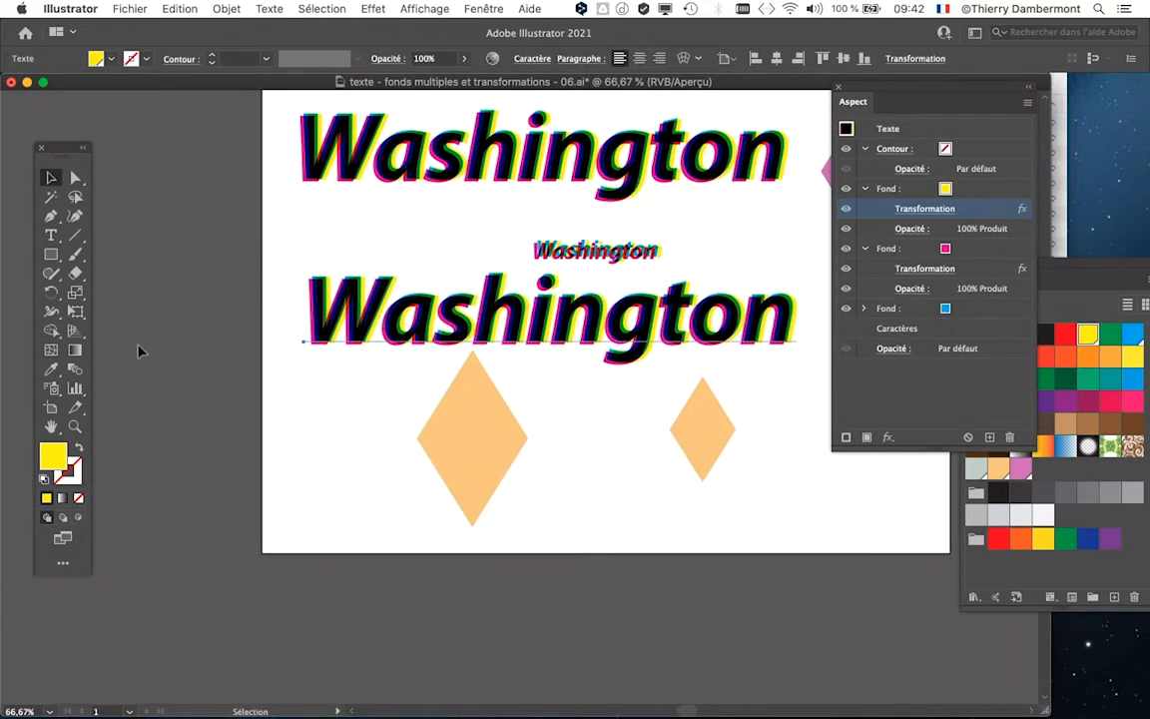
pyautogui.click(75, 310)
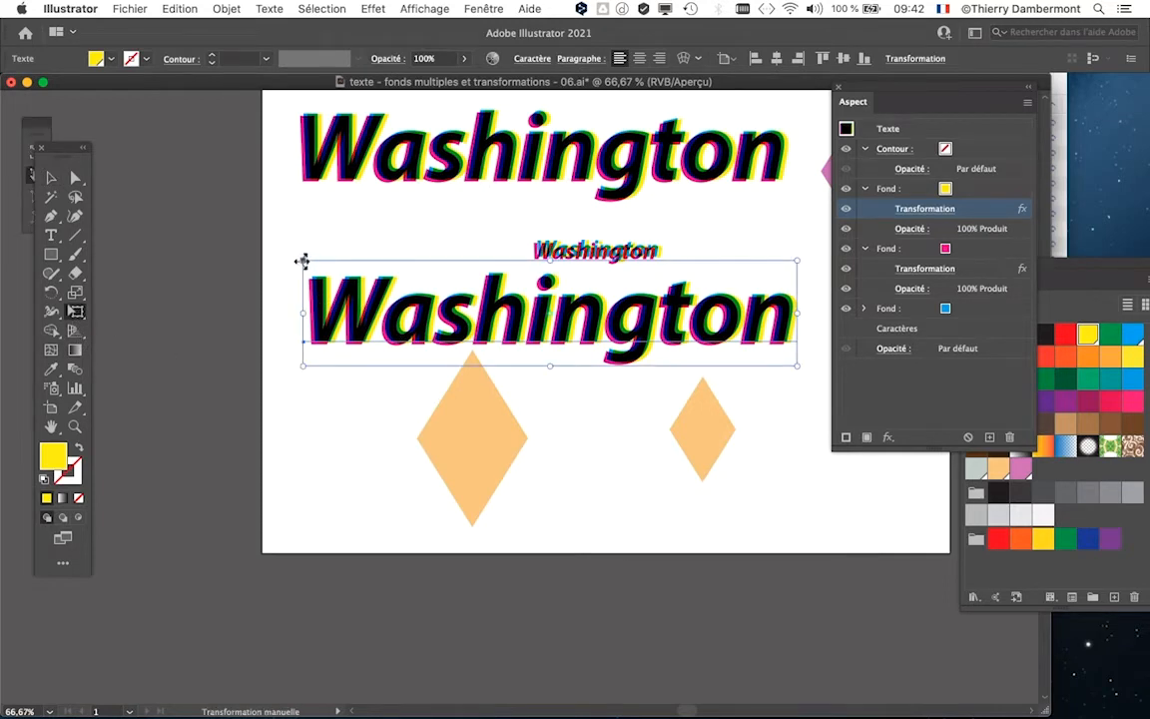
pyautogui.moveTo(302, 261); pyautogui.dragTo(570, 320)
pyautogui.scroll(3, 686, 372)
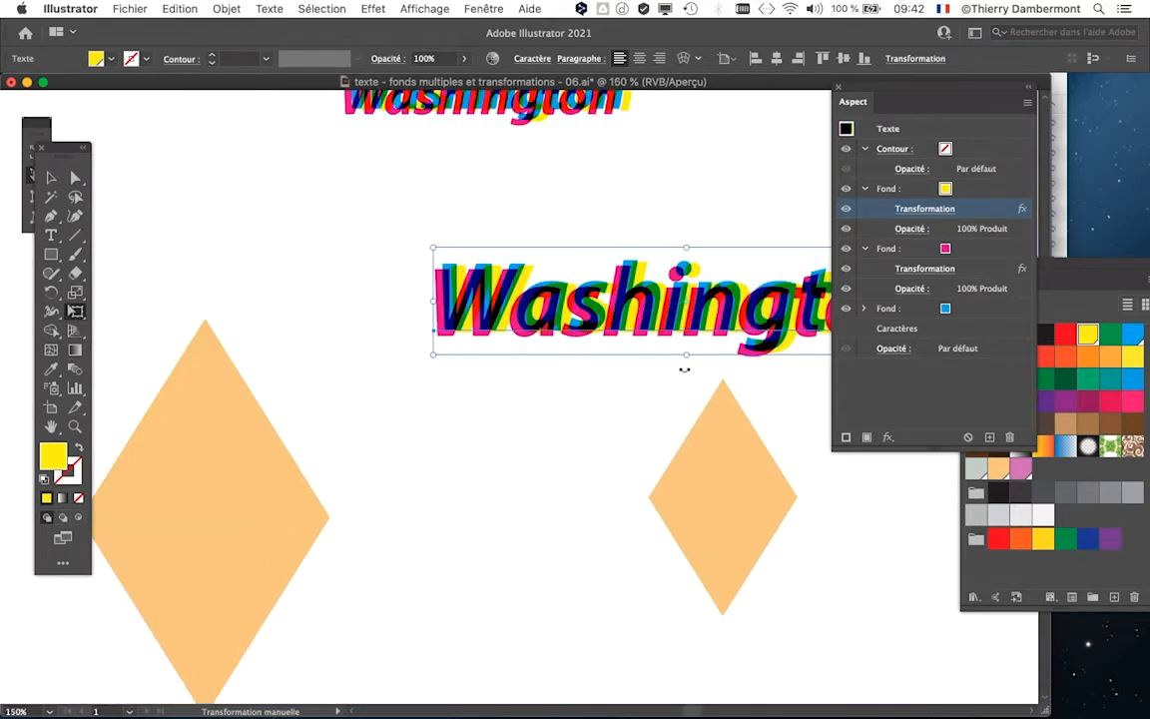
pyautogui.scroll(-3, 685, 368)
pyautogui.moveTo(516, 288); pyautogui.dragTo(342, 249)
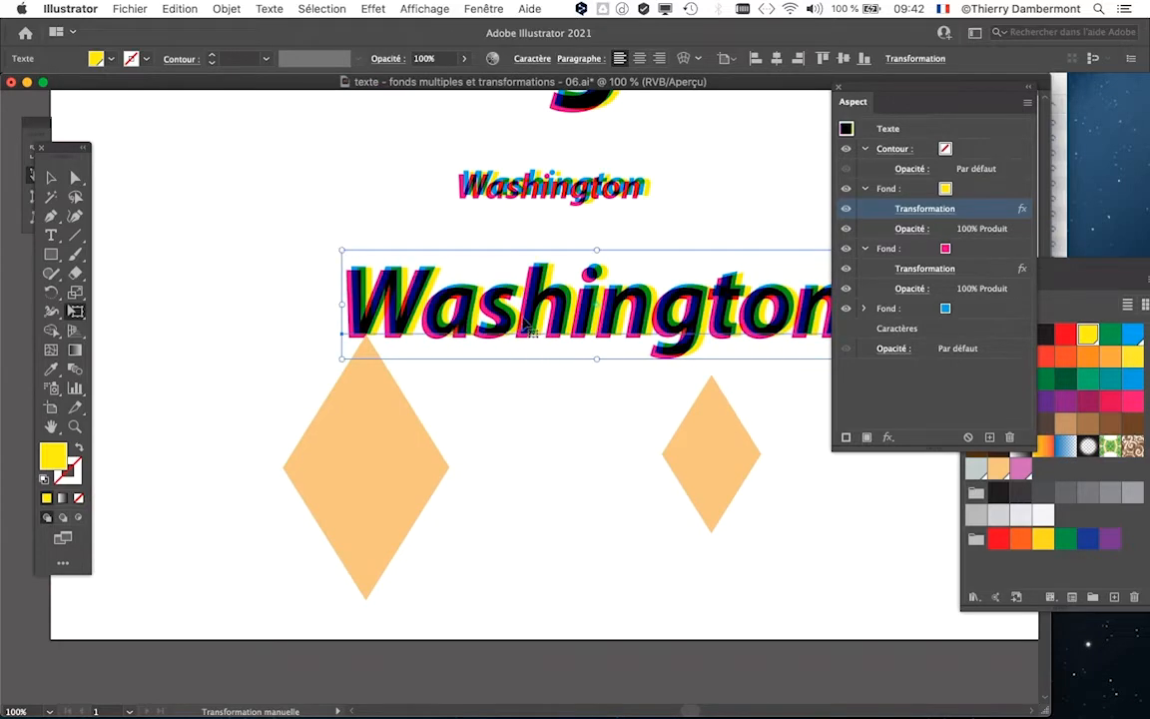
pyautogui.scroll(2, 478, 295)
pyautogui.scroll(-4, 477, 295)
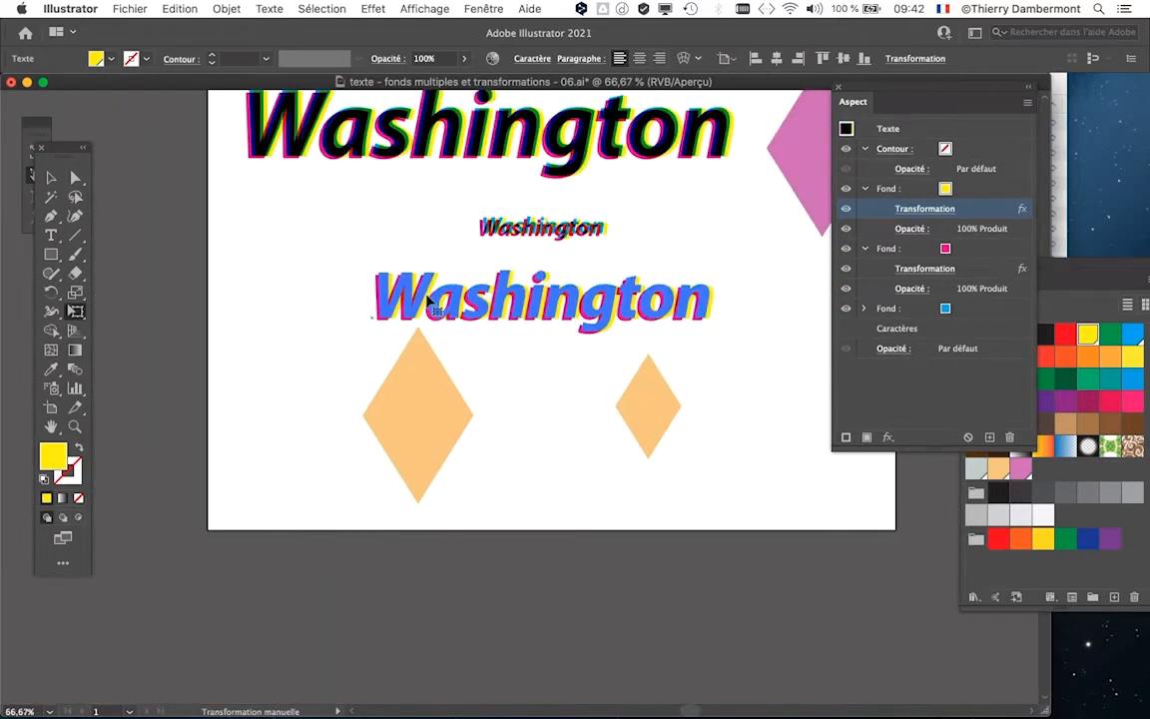
# Move the medium Washington copy up and left, just under the small copy, and deselect it.
pyautogui.moveTo(427, 300); pyautogui.dragTo(339, 280)
pyautogui.press('v')
pyautogui.click(218, 321)
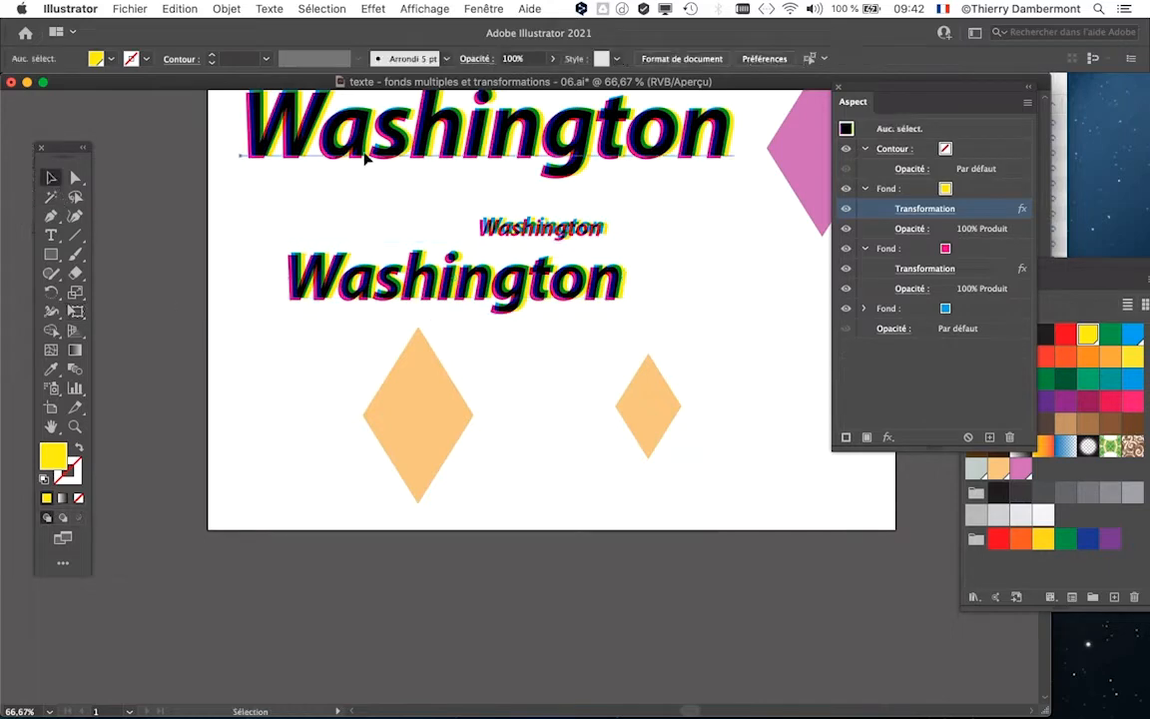
# Copy the large Washington text below the artboard and extend the artboard downward to a height of about 267 mm to contain it.
pyautogui.moveTo(365, 160); pyautogui.dragTo(384, 609)
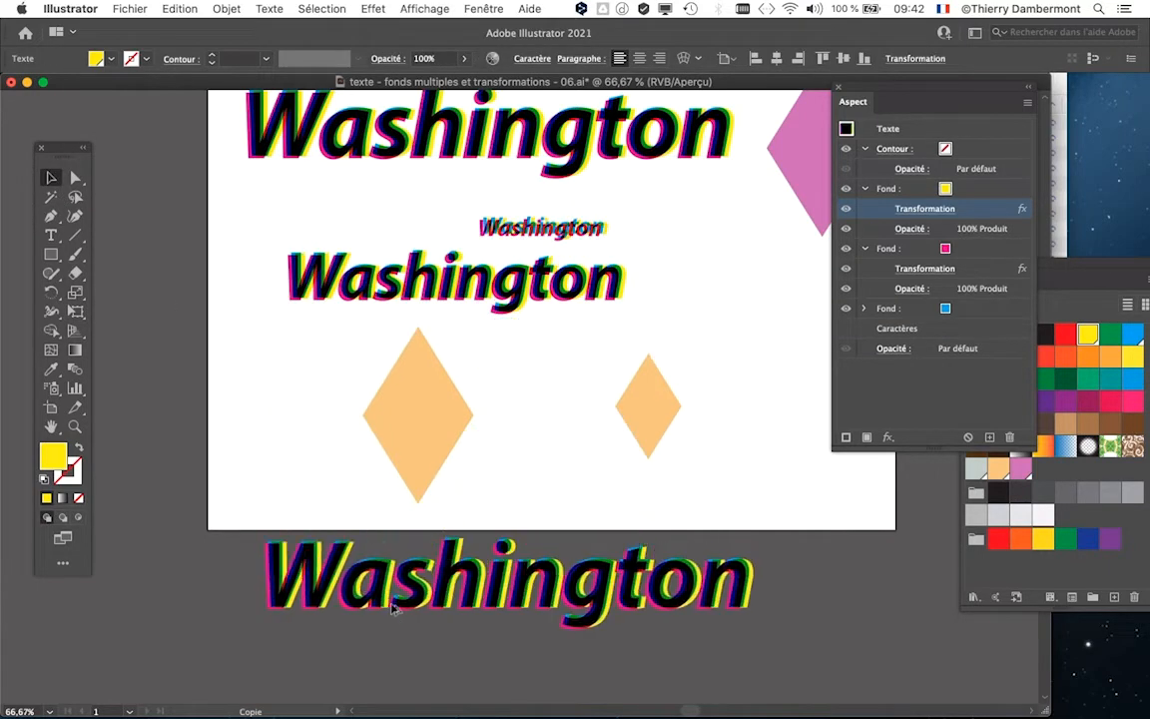
pyautogui.click(51, 409)
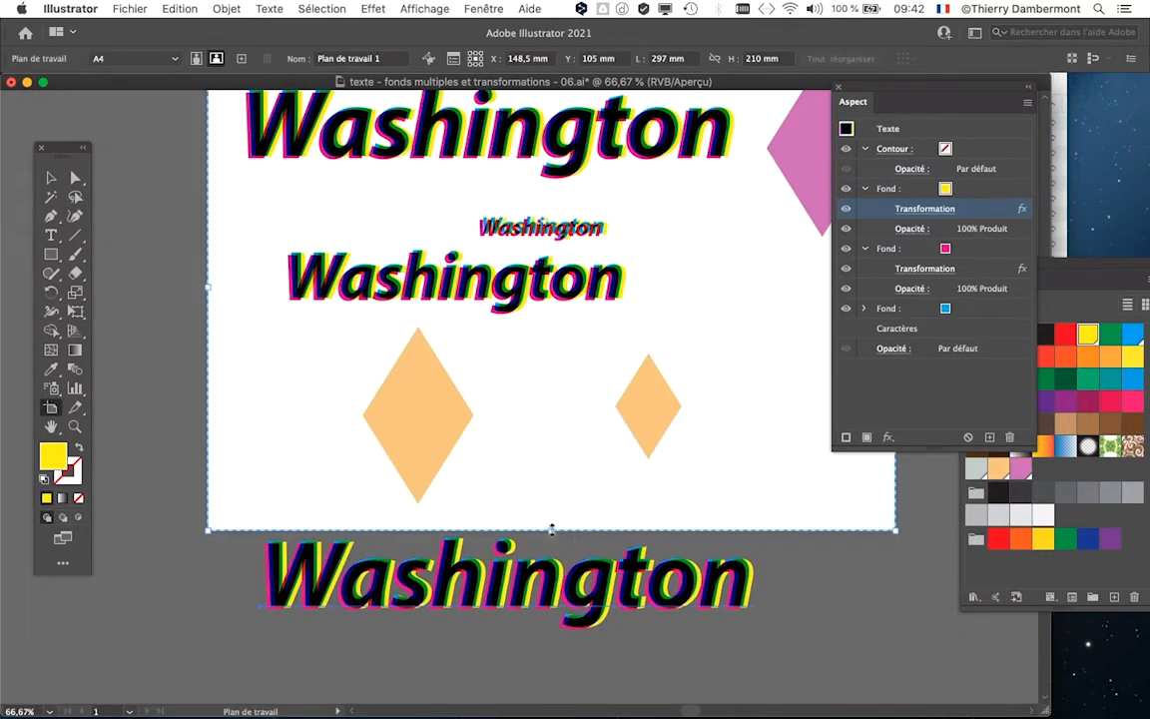
pyautogui.moveTo(551, 528); pyautogui.dragTo(551, 662)
pyautogui.click(50, 177)
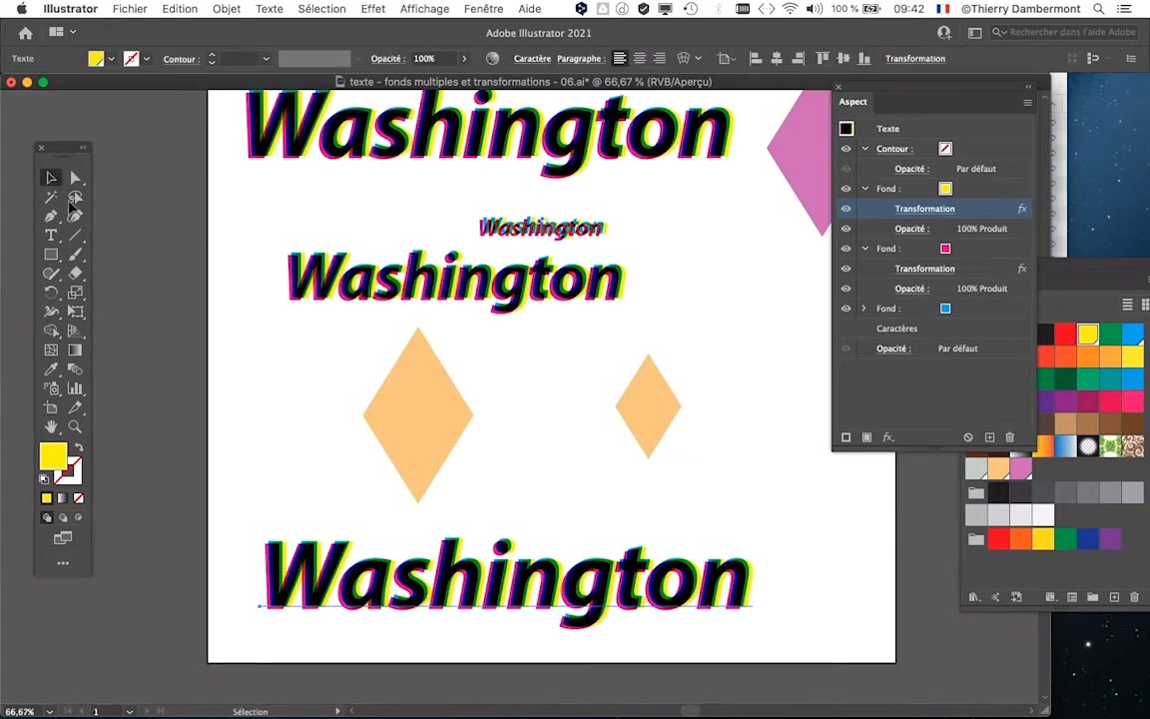
# Enlarge the lowest Washington copy proportionally with Transformation manuelle until it extends past the artboard's right edge.
pyautogui.press('super+minus')
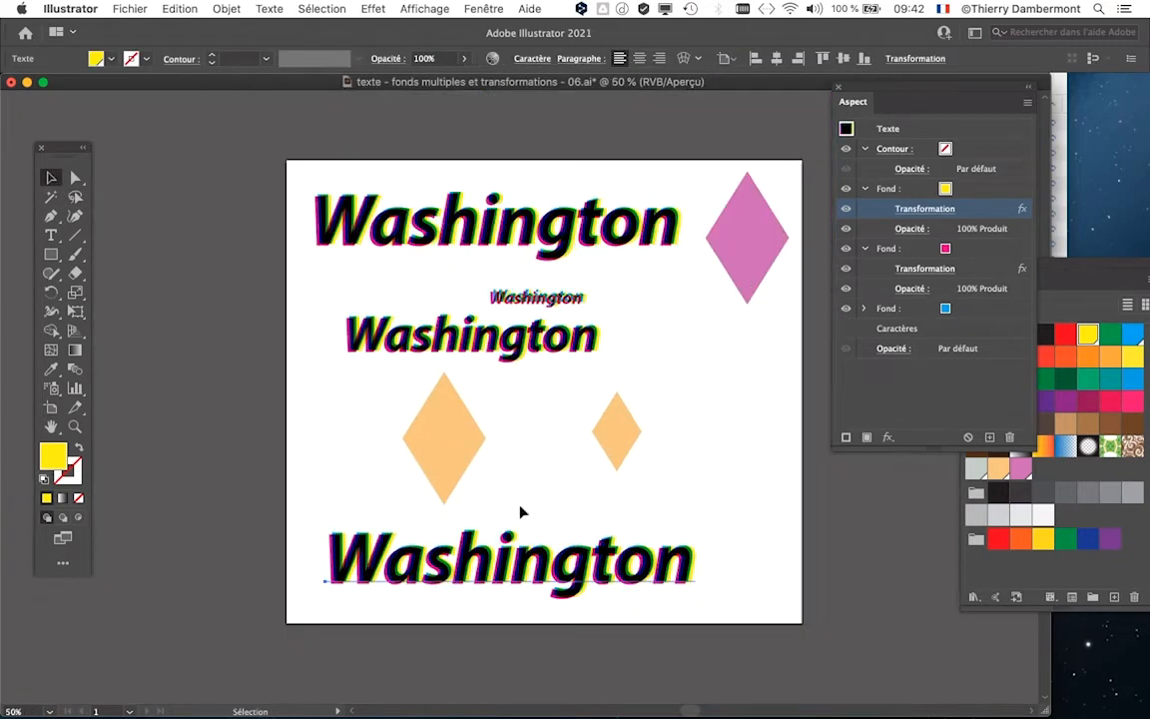
pyautogui.scroll(-5, 468, 453)
pyautogui.hscroll(3, 467, 453)
pyautogui.click(75, 313)
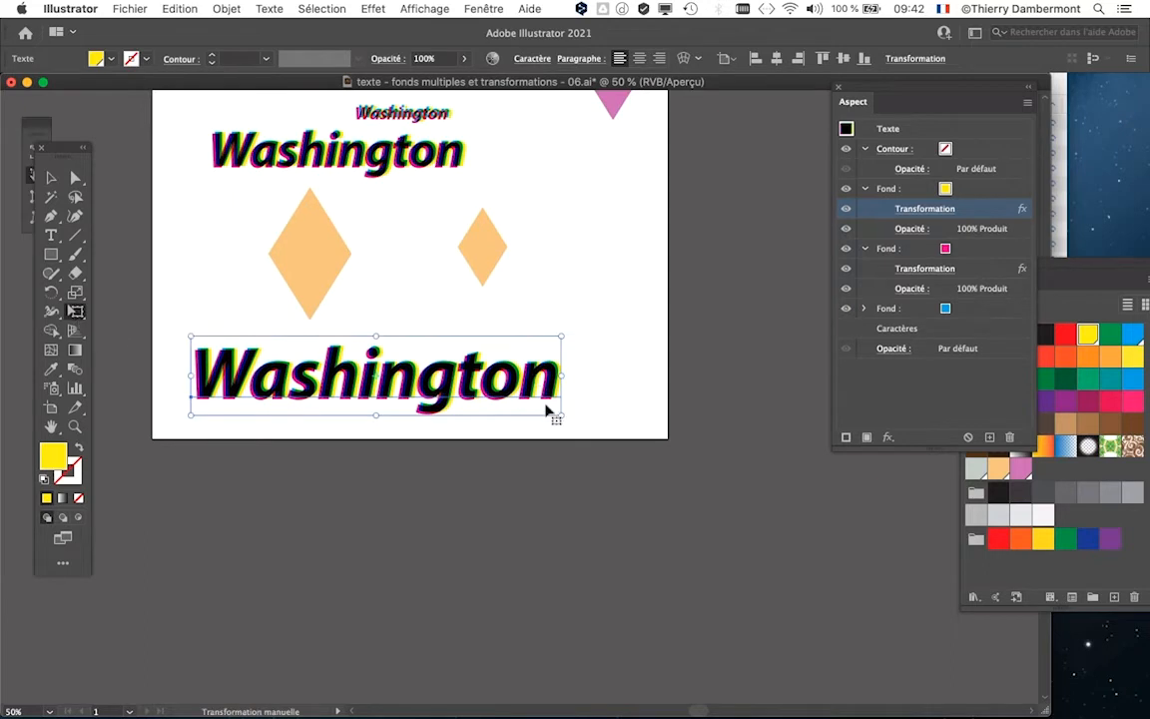
pyautogui.moveTo(562, 415); pyautogui.dragTo(862, 480)
pyautogui.press('super+minus')
pyautogui.hscroll(3, 290, 280)
pyautogui.scroll(-1, 289, 279)
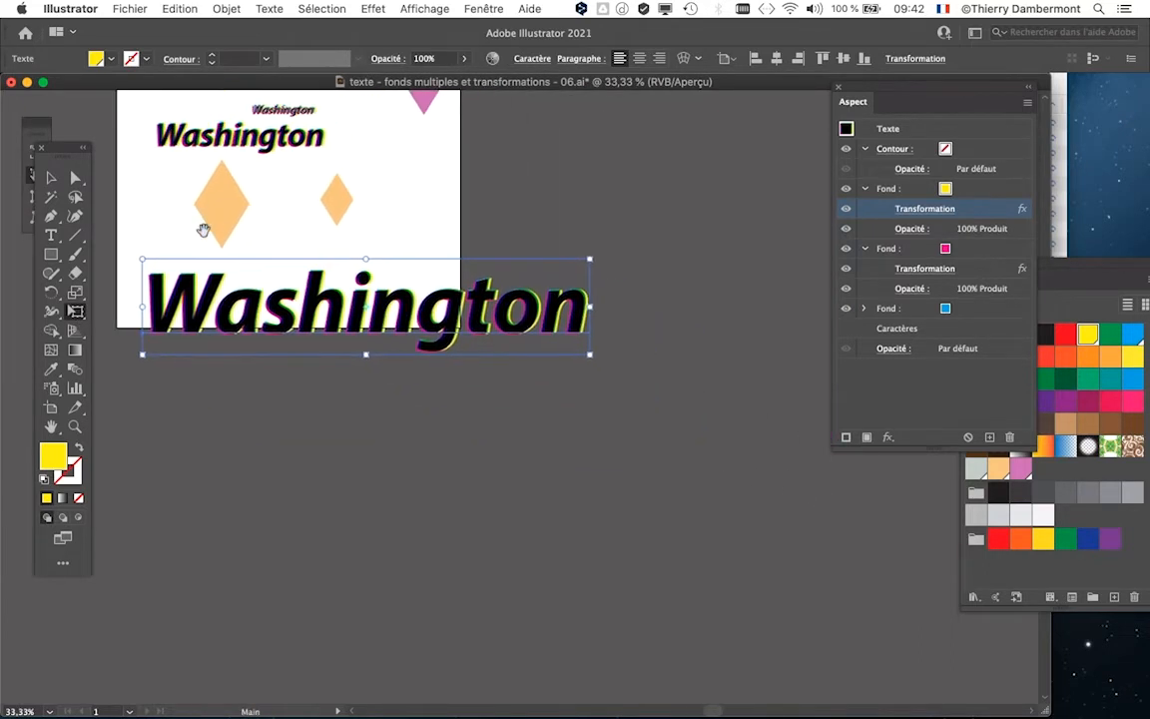
# Enlarge the artboard to about 507 × 353 mm so that it contains the enlarged Washington text.
pyautogui.click(51, 407)
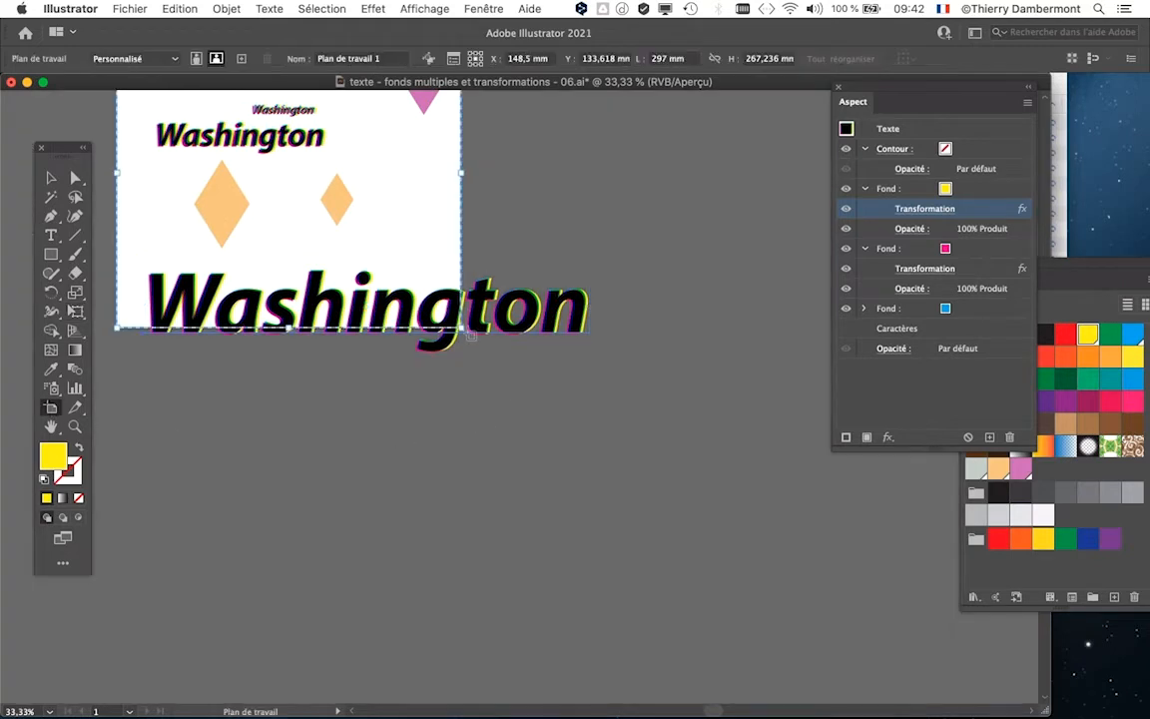
pyautogui.moveTo(461, 328); pyautogui.dragTo(705, 427)
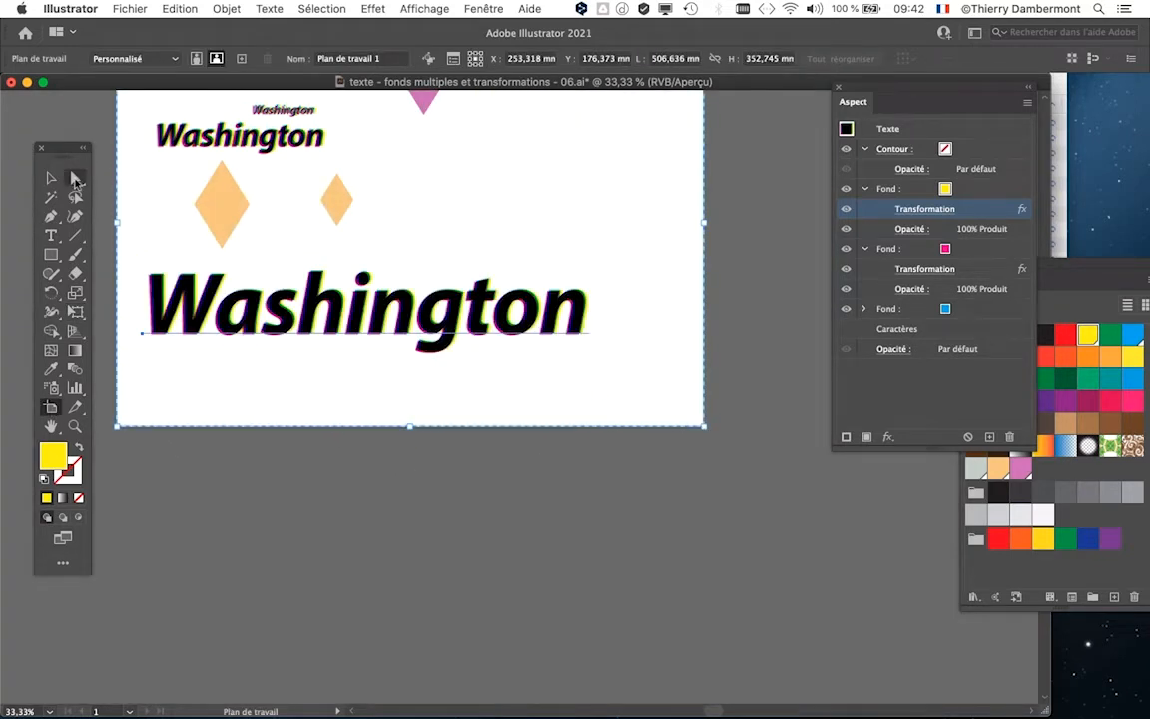
pyautogui.click(52, 179)
# Compare the colour offsets of the enlarged, medium, small and original Washington texts at close range.
pyautogui.scroll(2, 261, 330)
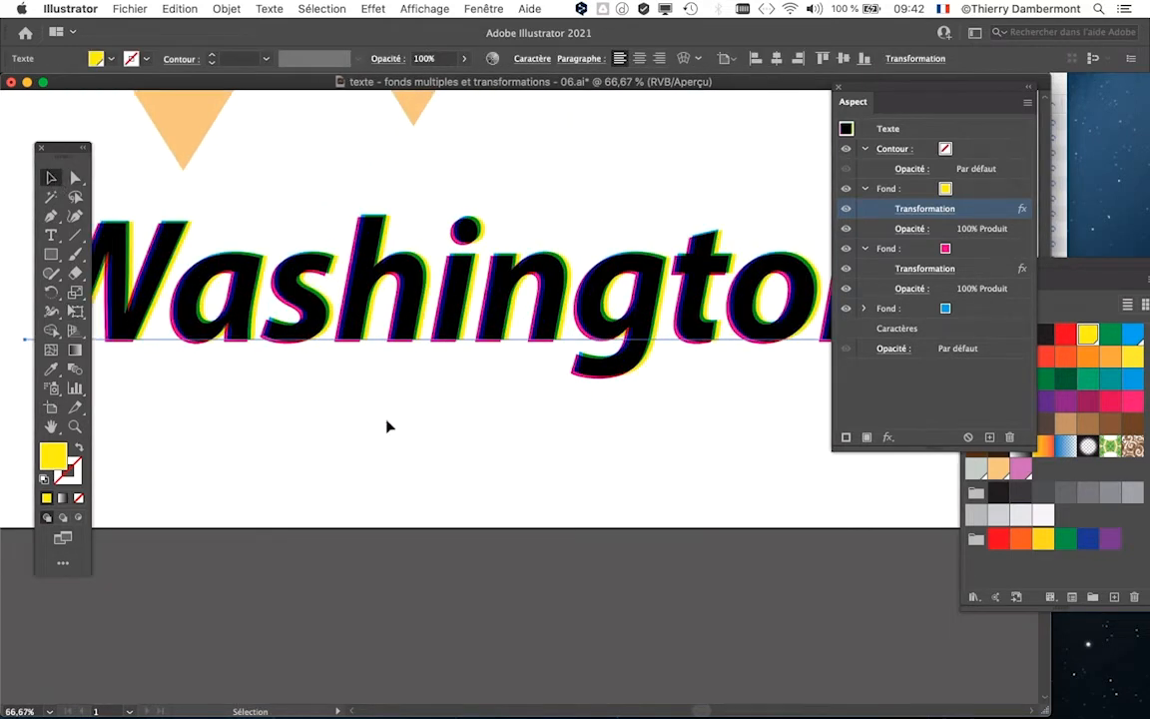
pyautogui.scroll(3, 387, 427)
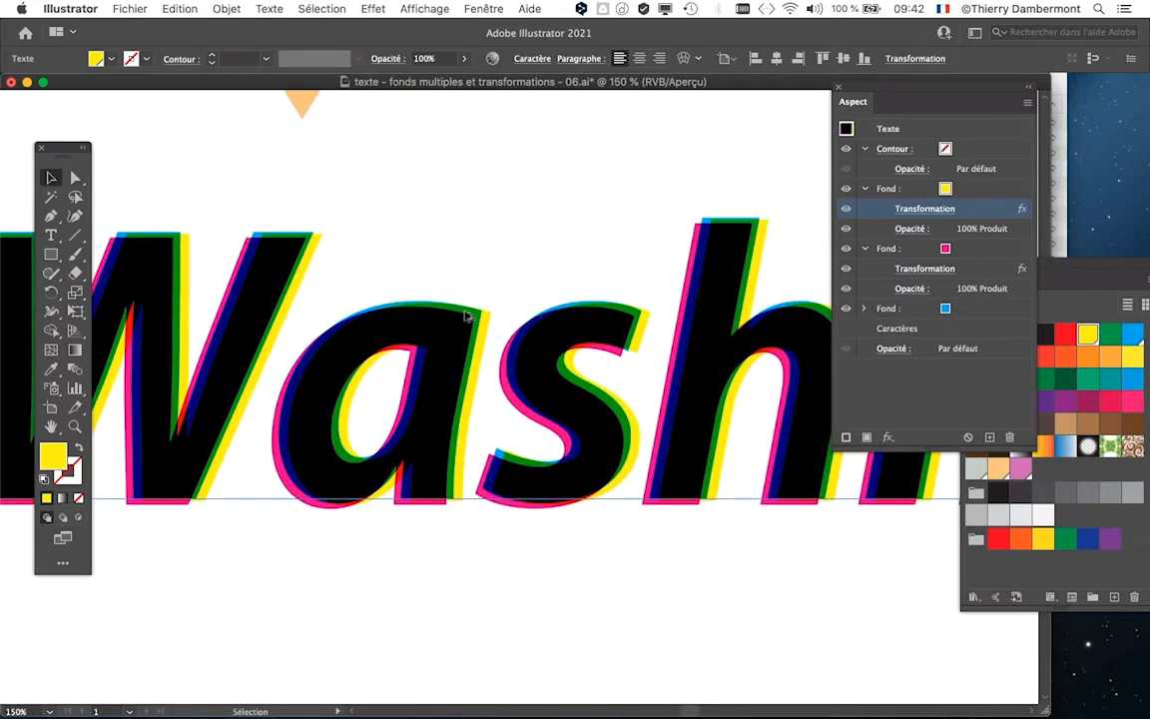
pyautogui.scroll(-1, 486, 451)
pyautogui.scroll(10, 469, 395)
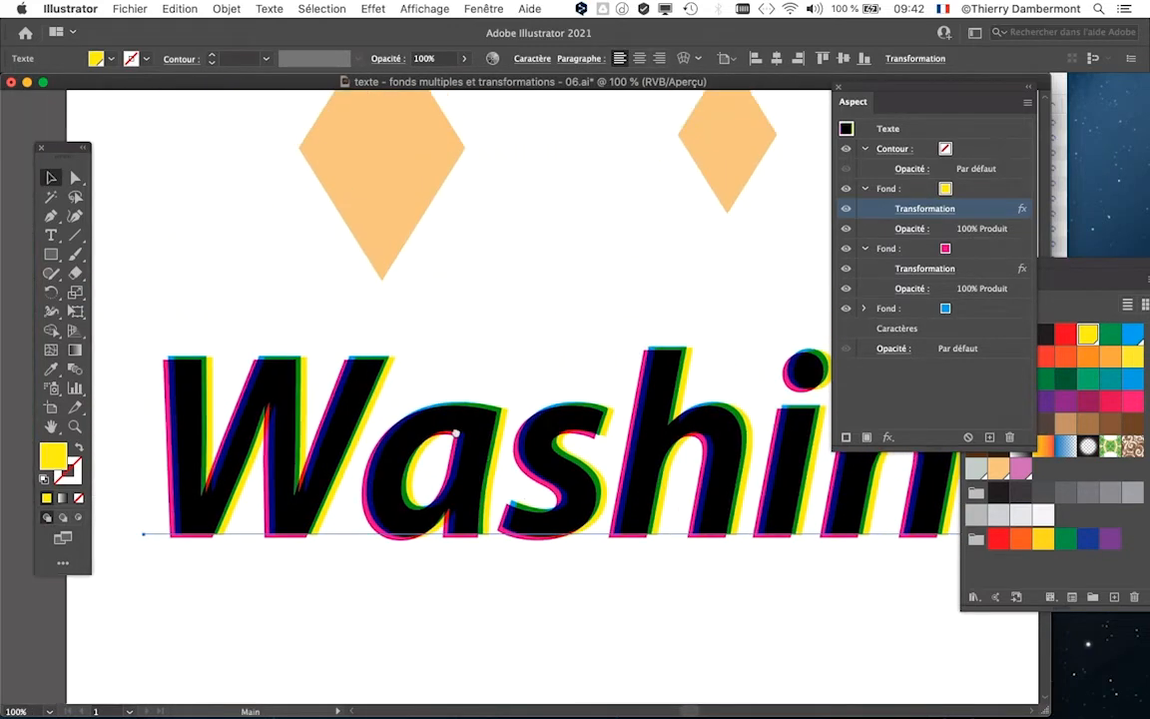
pyautogui.scroll(2, 408, 340)
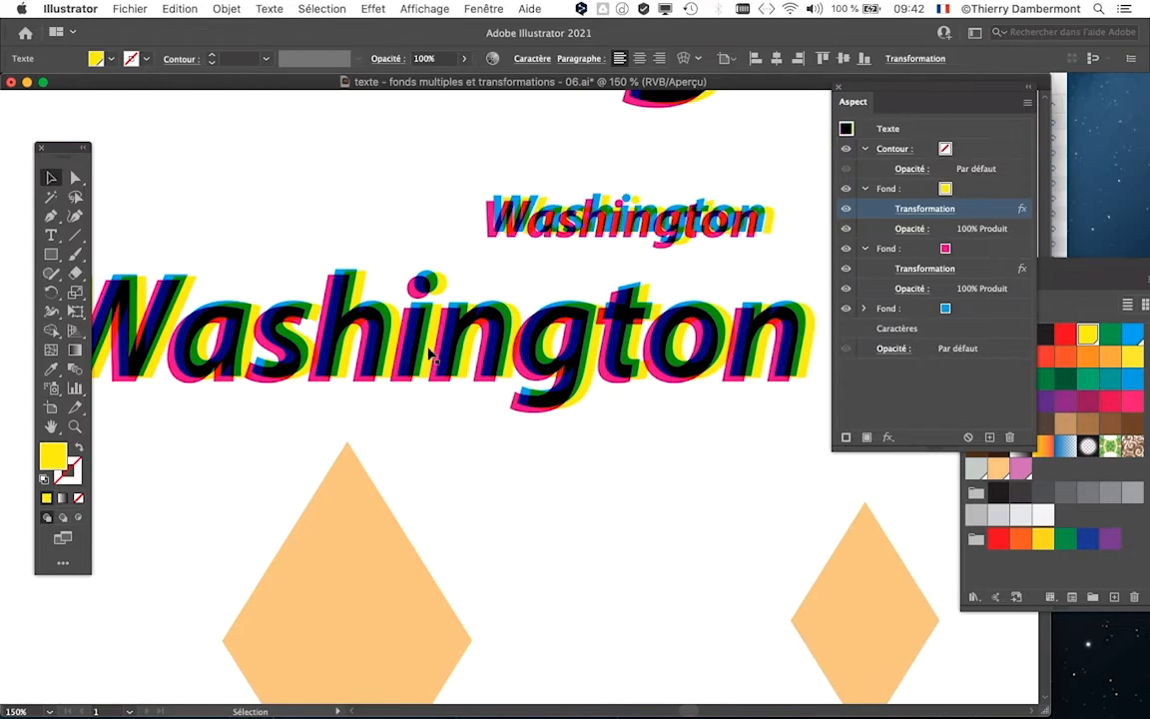
pyautogui.scroll(4, 432, 352)
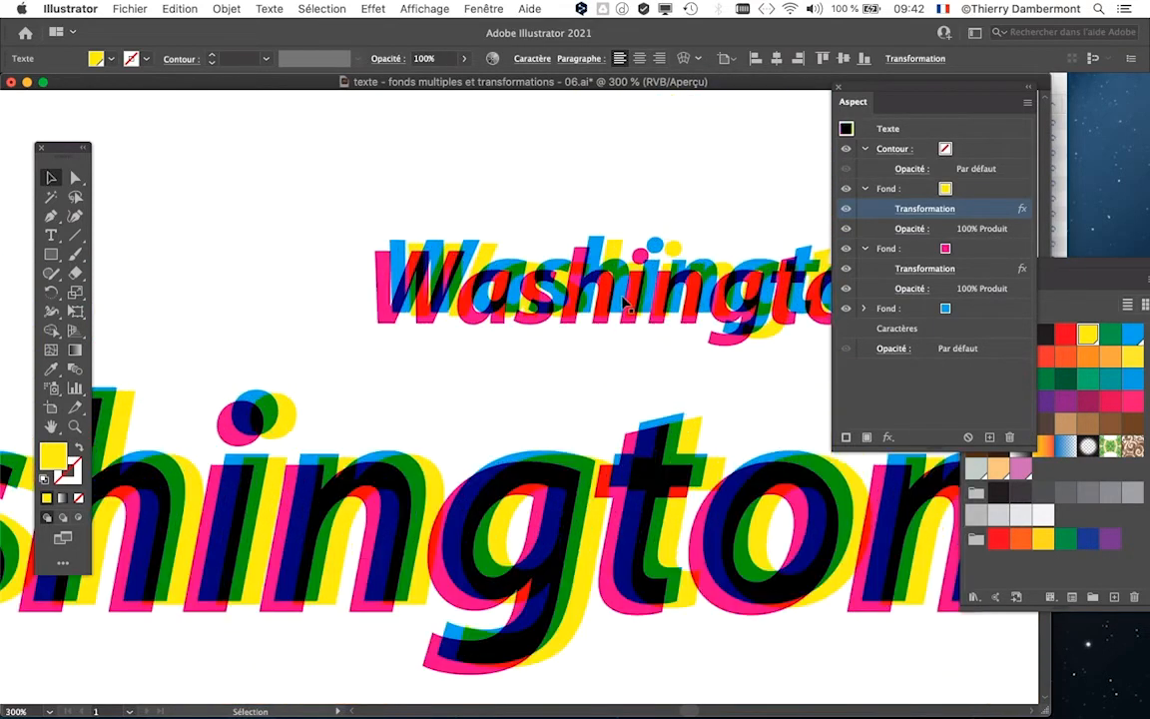
pyautogui.scroll(-3, 629, 318)
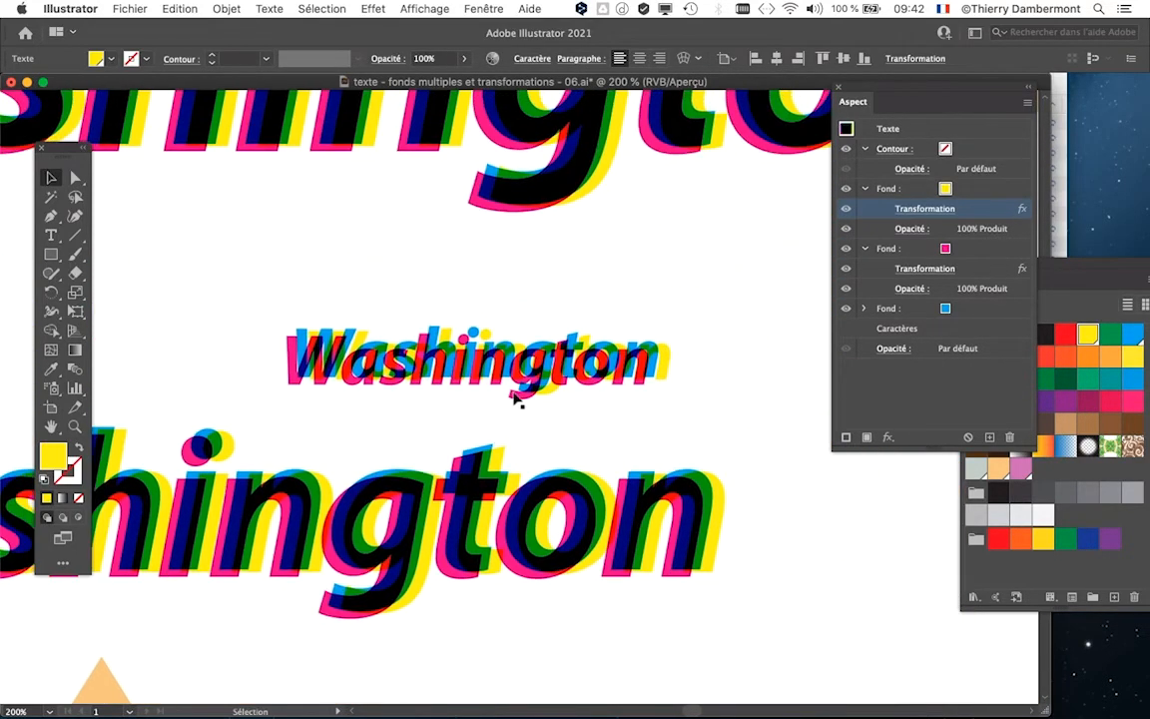
pyautogui.scroll(5, 518, 396)
pyautogui.scroll(-2, 439, 380)
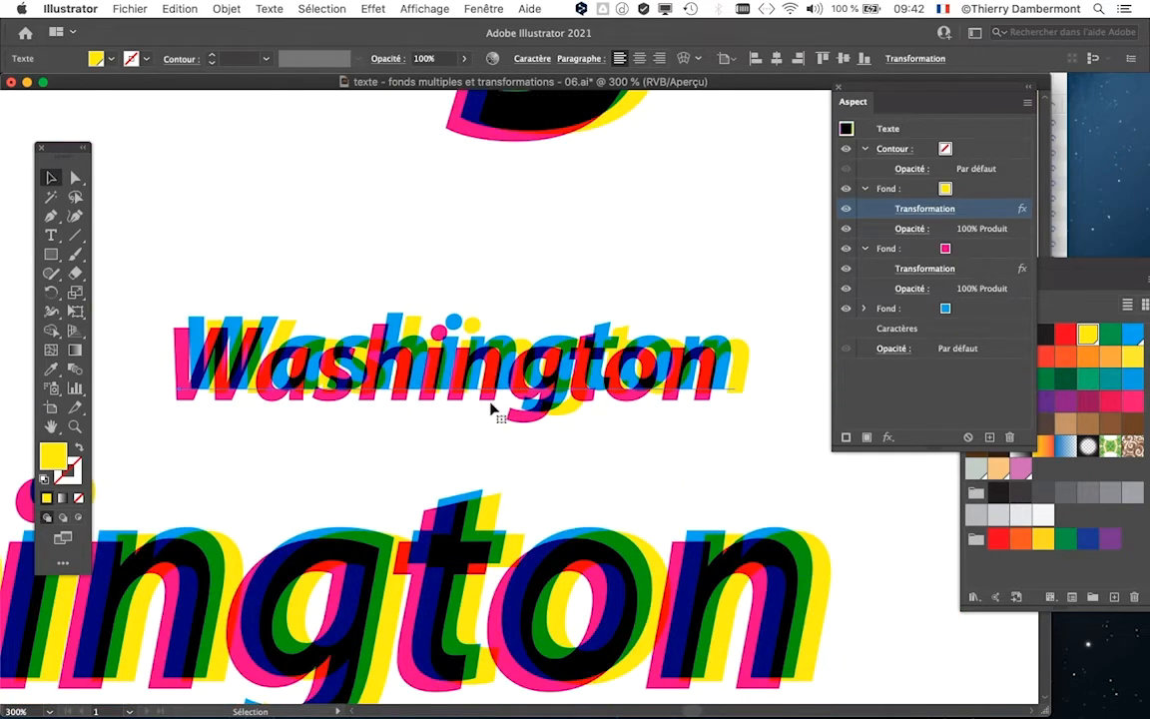
pyautogui.scroll(-3, 494, 405)
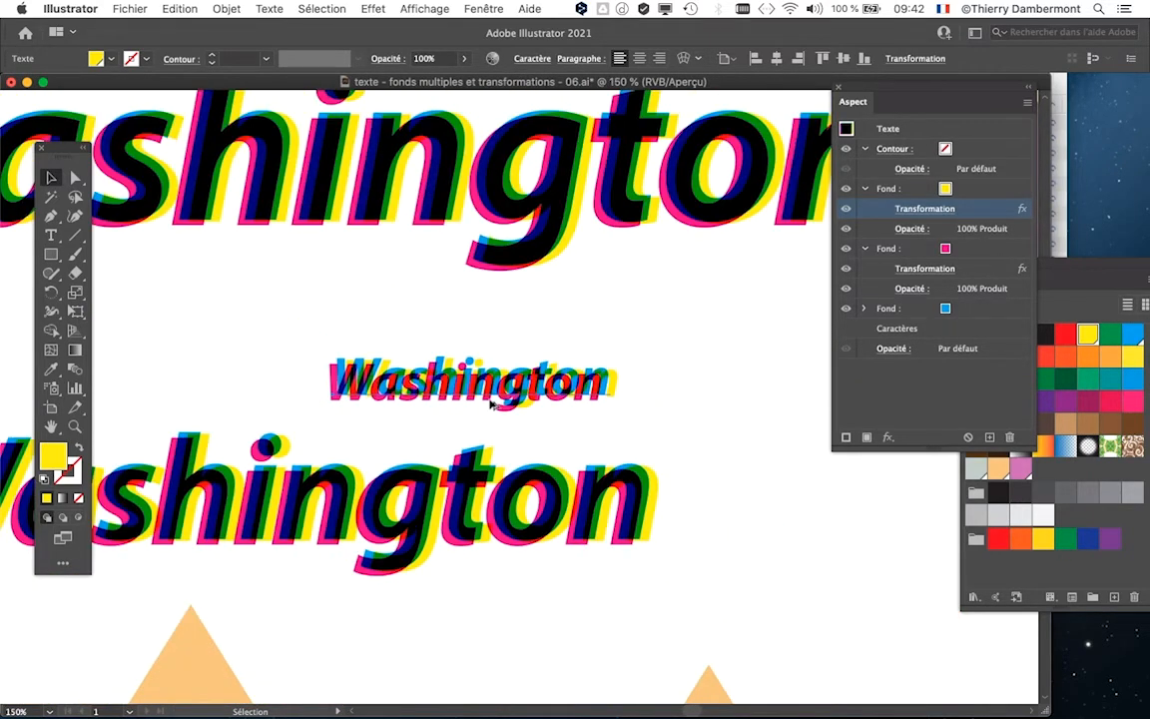
pyautogui.scroll(3, 489, 400)
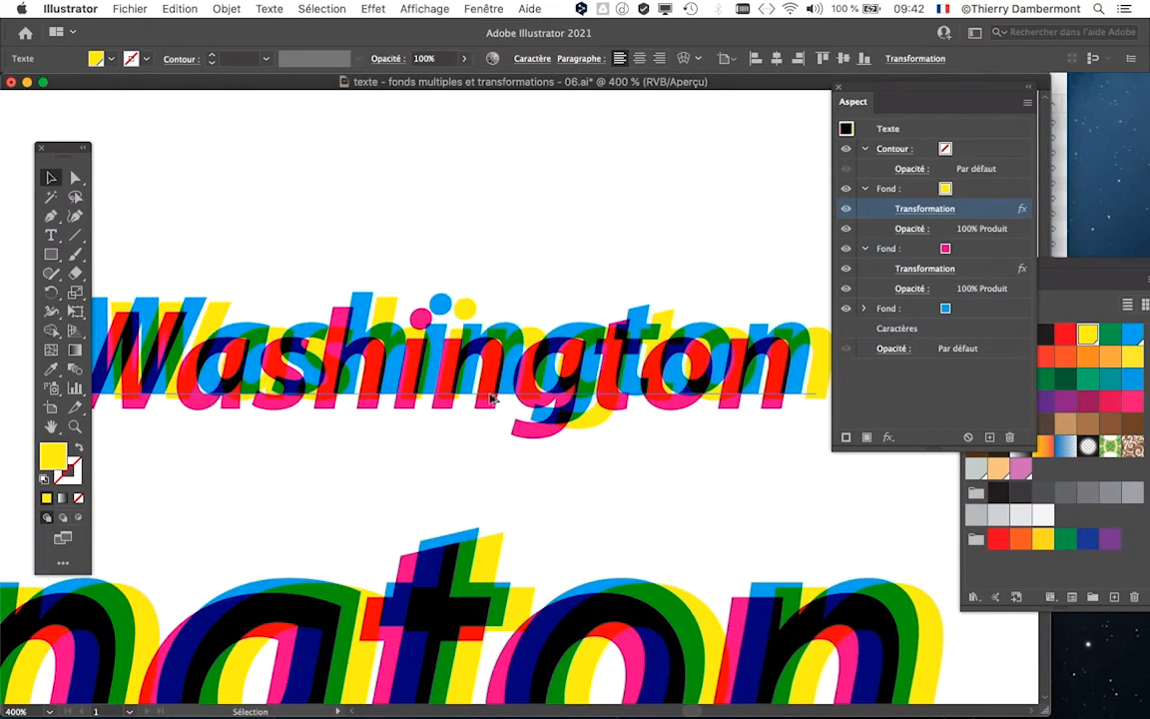
pyautogui.scroll(-5, 492, 399)
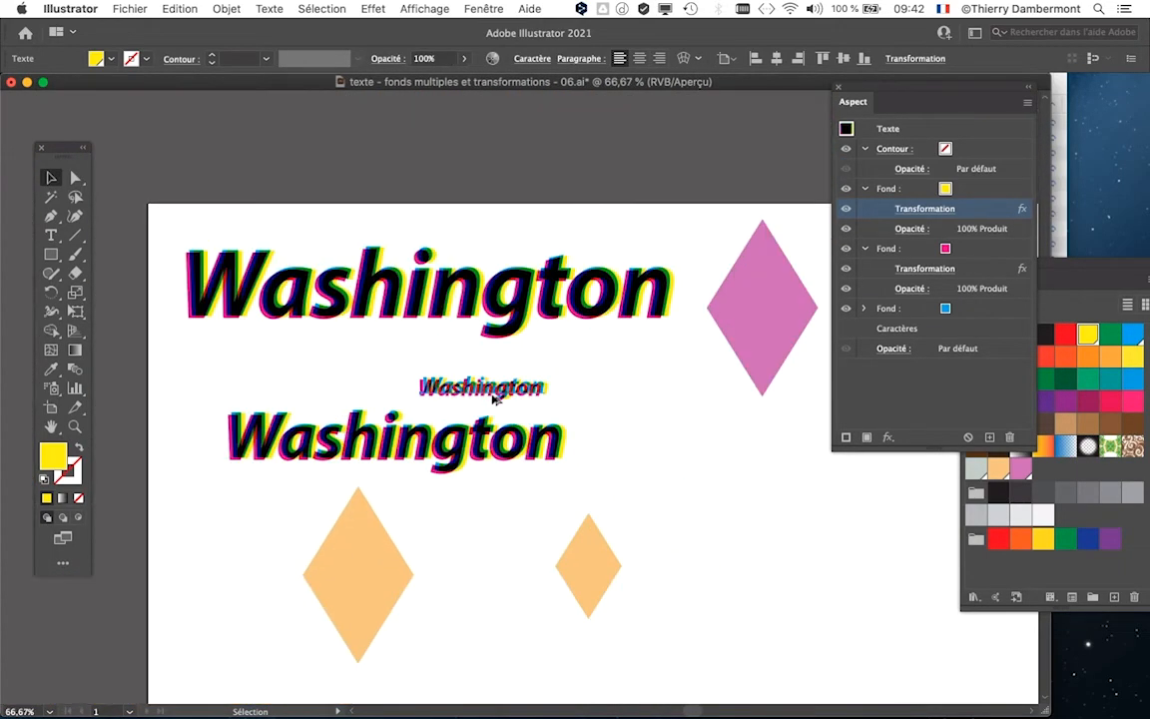
# Copy the small and medium Washington texts together from the enlarged artboard.
pyautogui.scroll(-3, 497, 397)
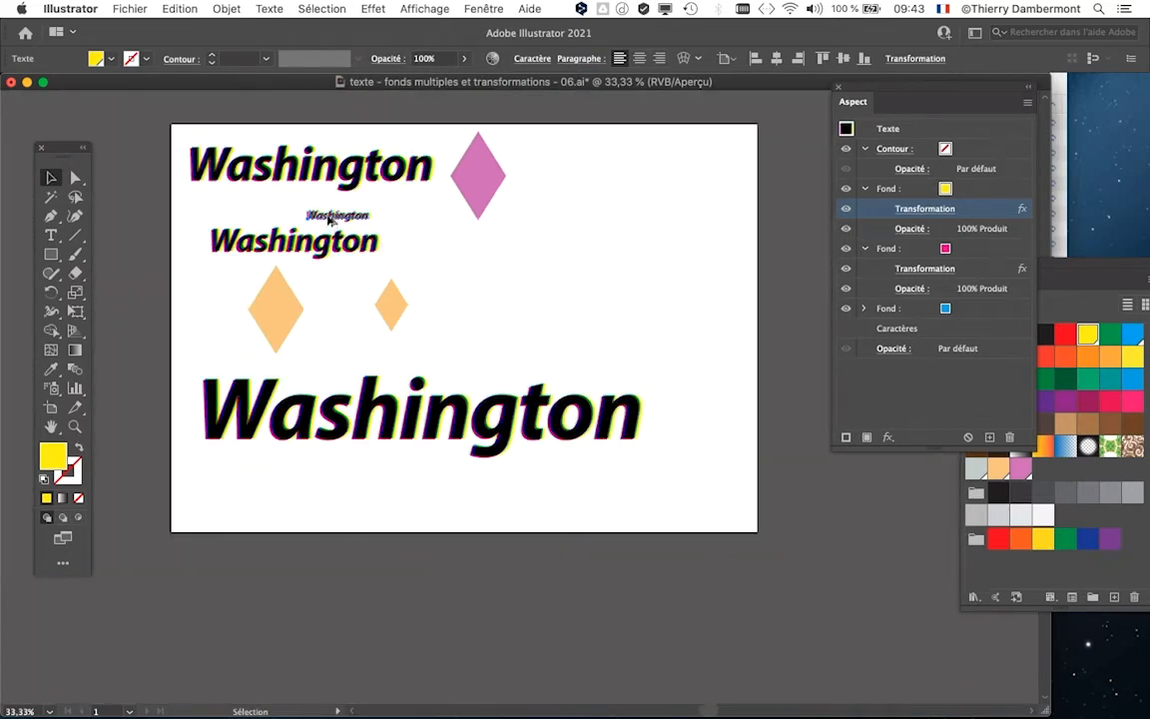
pyautogui.scroll(3, 329, 220)
pyautogui.click(452, 221)
pyautogui.click(339, 219)
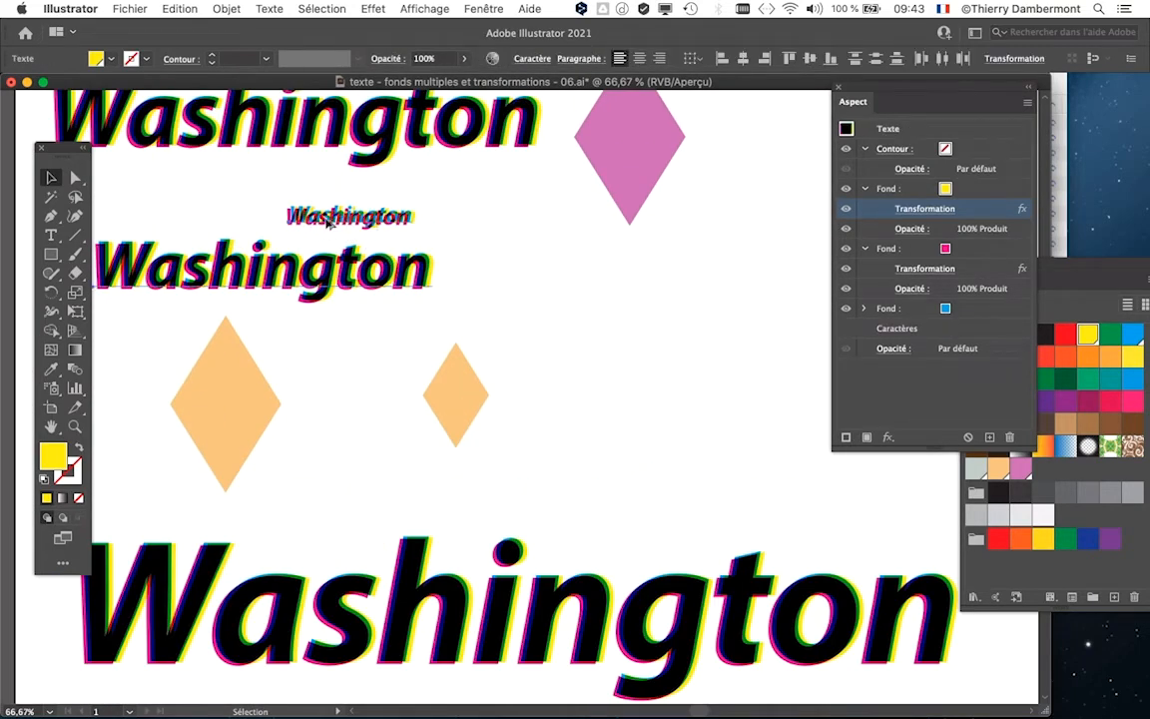
pyautogui.scroll(4, 297, 203)
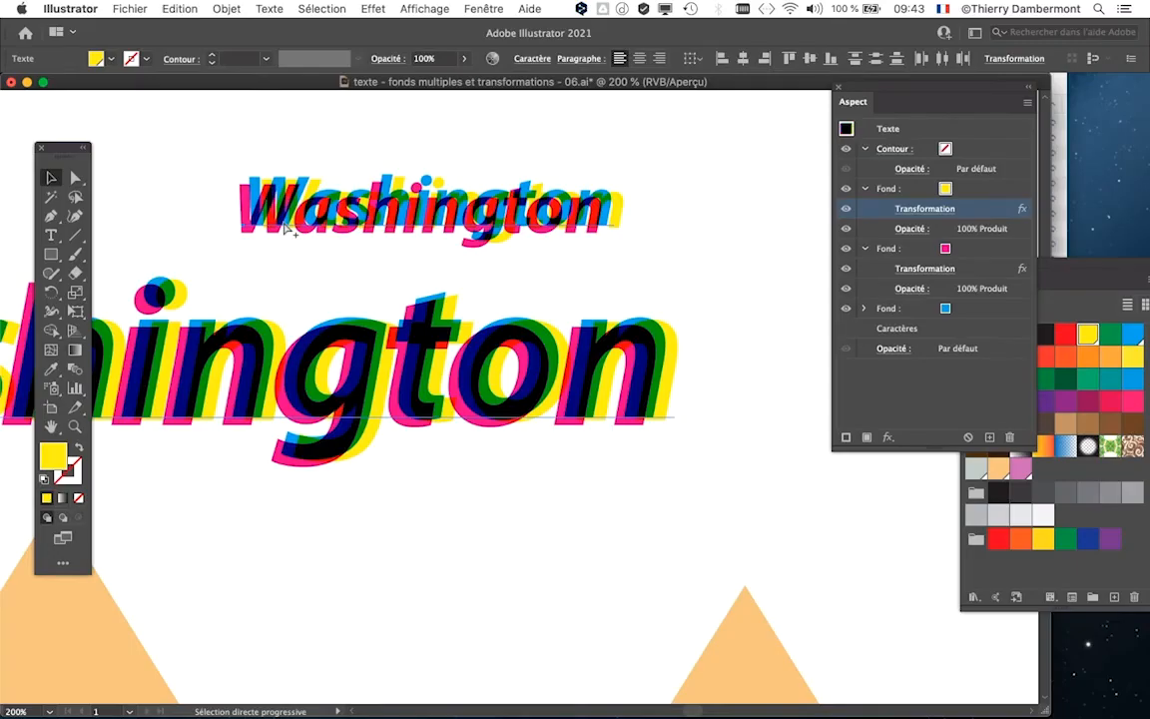
pyautogui.scroll(-4, 464, 377)
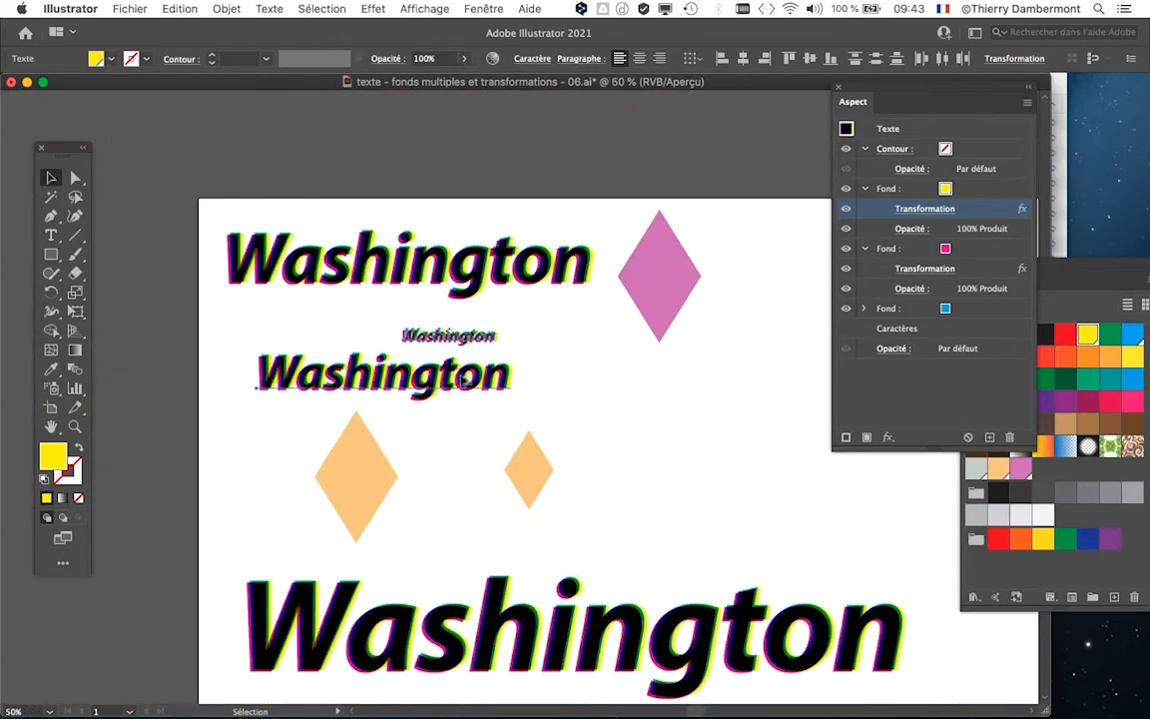
# Create a new A4 print document, 210 × 297 mm in portrait orientation, with the colour mode set to Couleur RVB.
pyautogui.click(130, 8)
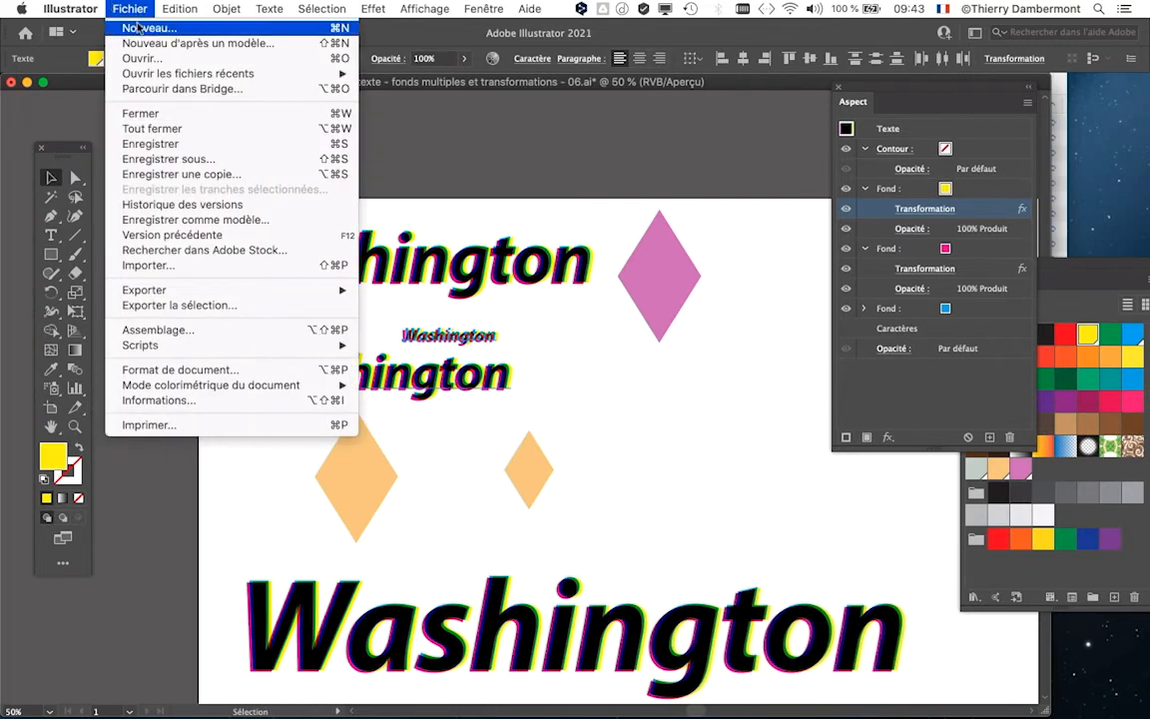
pyautogui.click(150, 28)
pyautogui.click(368, 70)
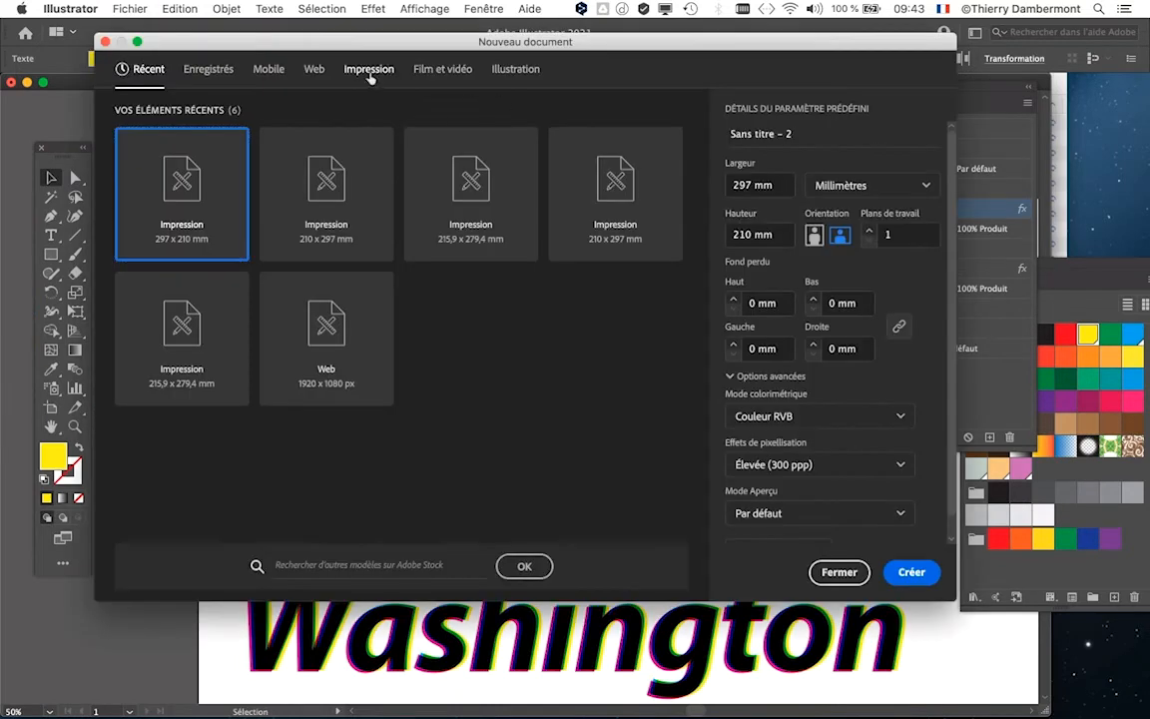
pyautogui.click(281, 186)
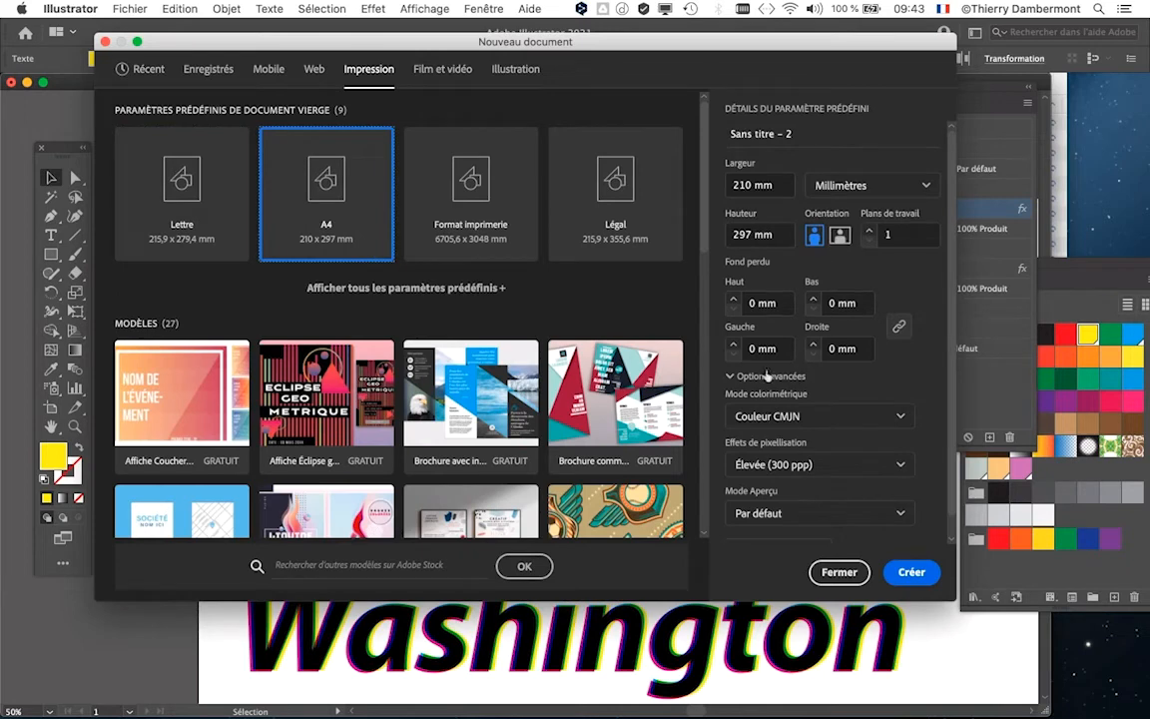
pyautogui.click(819, 416)
pyautogui.click(789, 444)
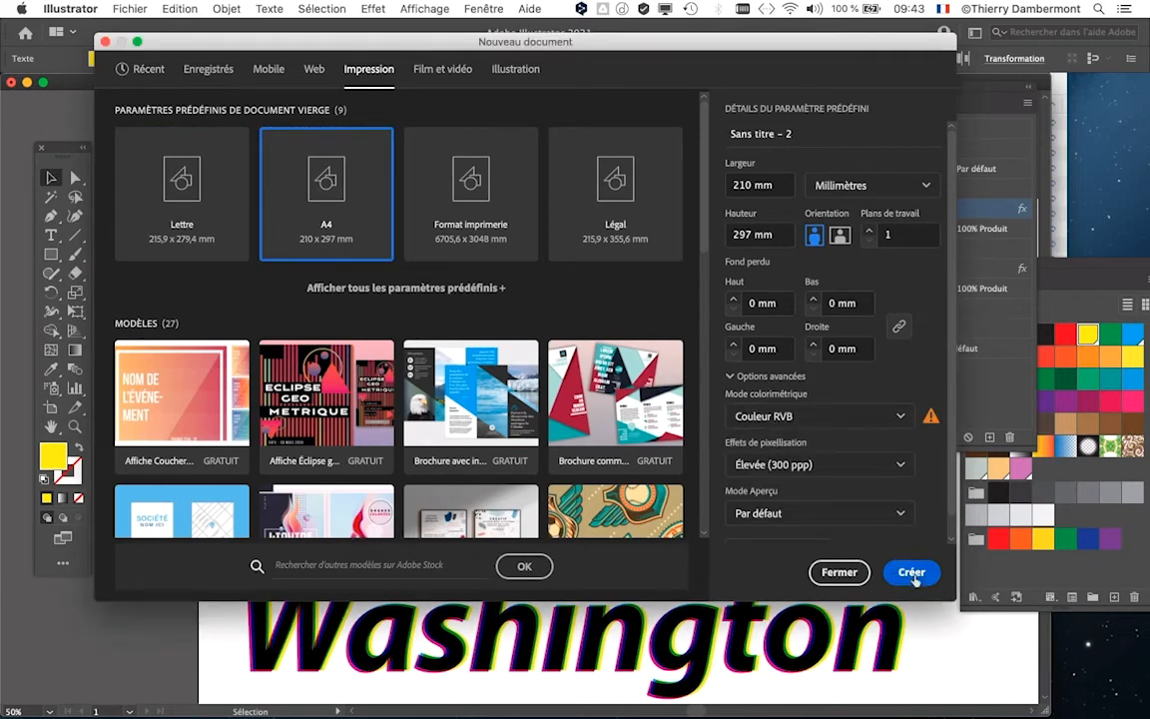
pyautogui.press('Escape')
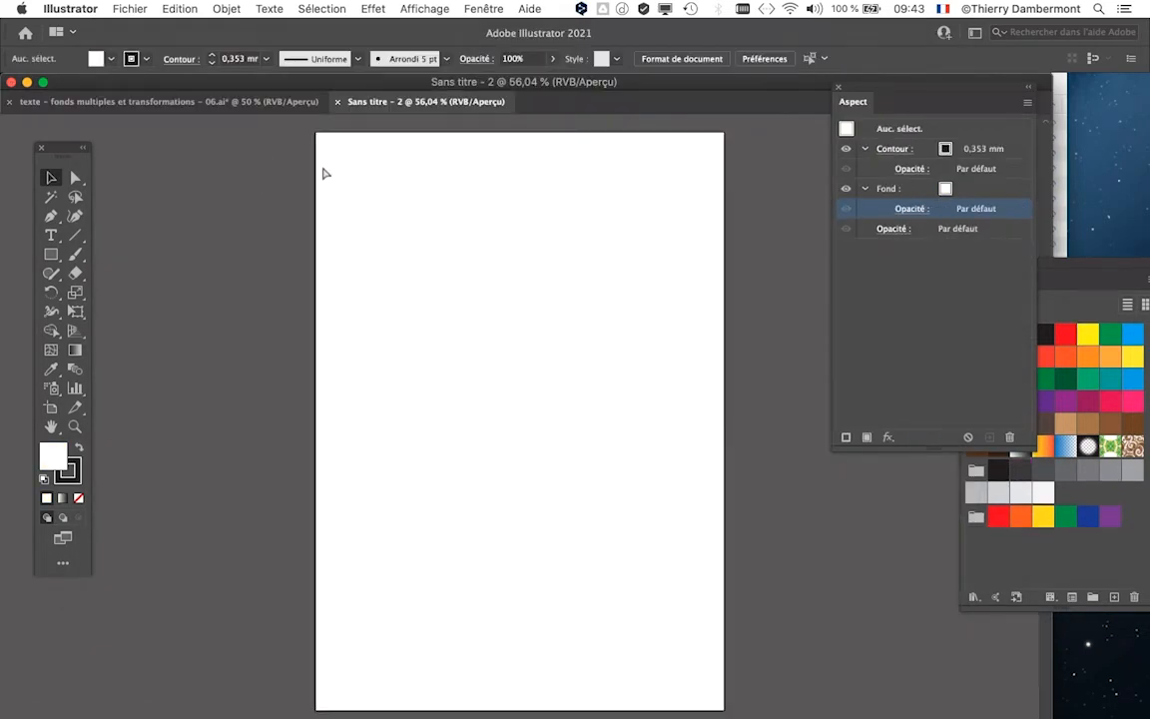
# Paste the copied texts, keeping only the small Washington in the upper part of the page and deleting the larger one.
pyautogui.press('super+v')
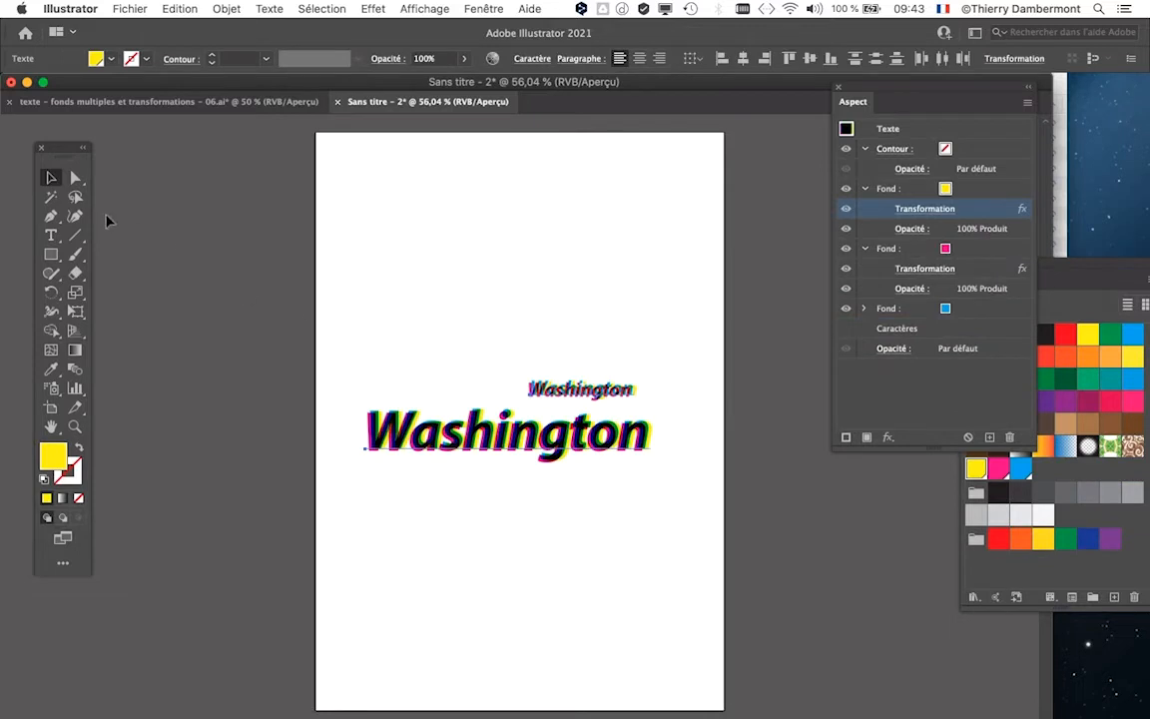
pyautogui.click(337, 313)
pyautogui.moveTo(424, 462); pyautogui.dragTo(411, 441)
pyautogui.press('Delete')
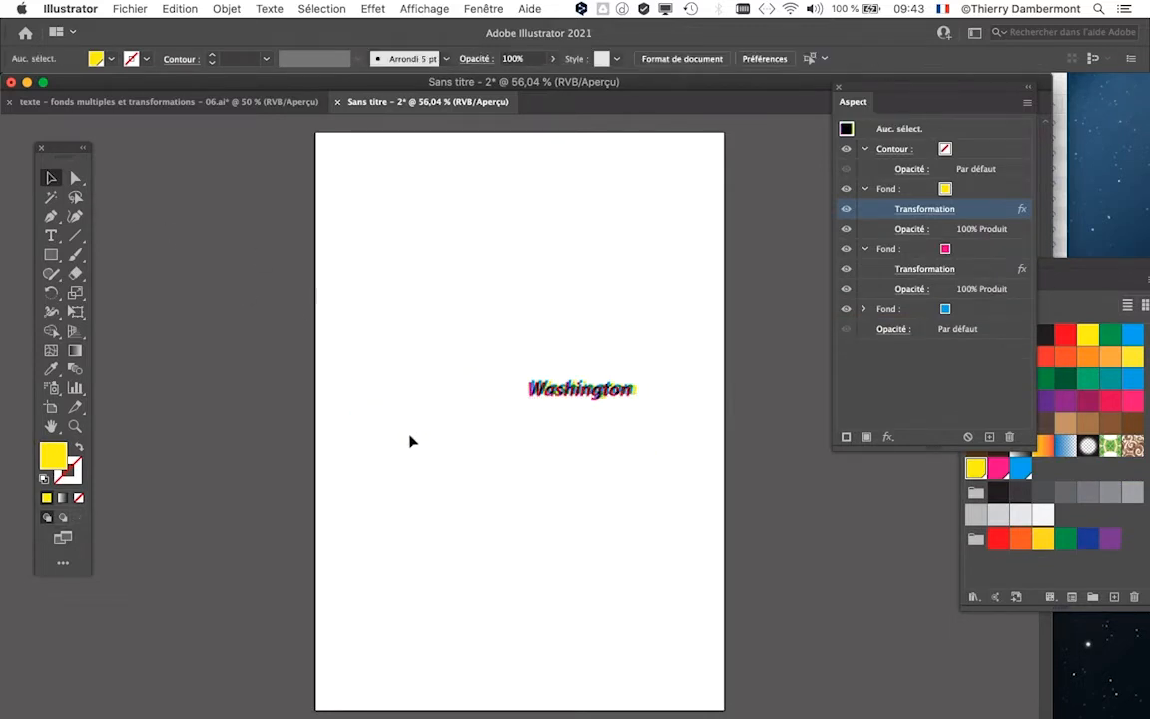
pyautogui.moveTo(592, 396); pyautogui.dragTo(537, 299)
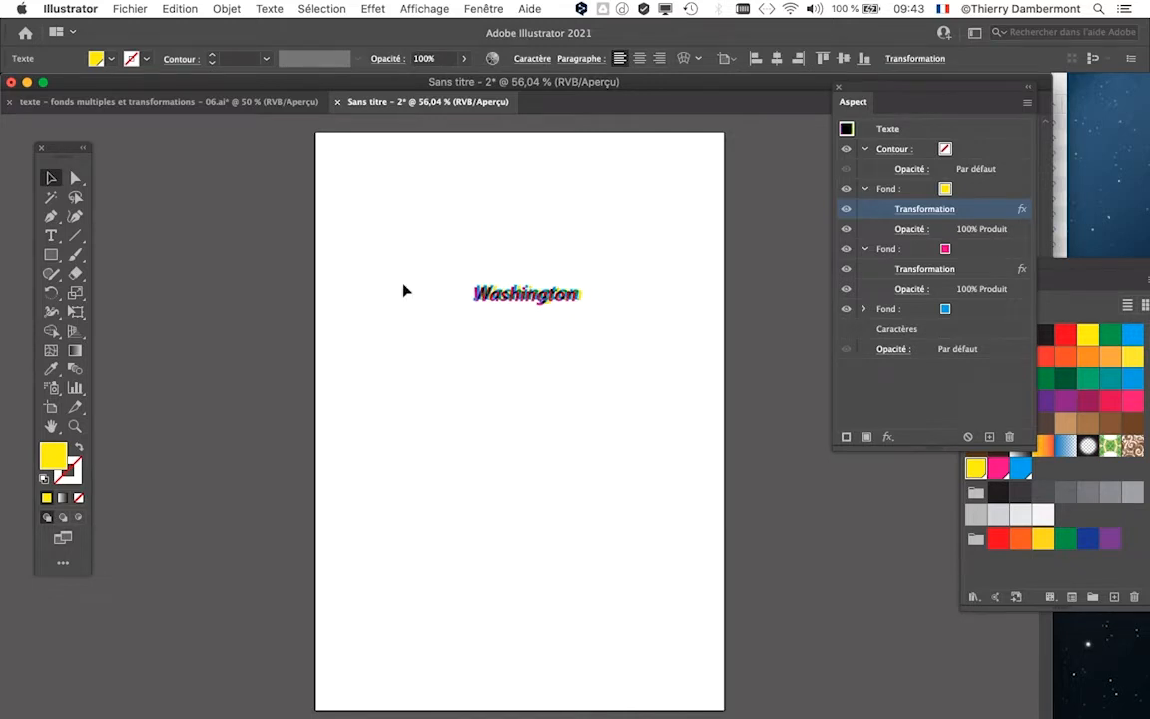
# Enable "Mettre à l'échelle les contours et les effets" in the general preferences.
pyautogui.click(71, 8)
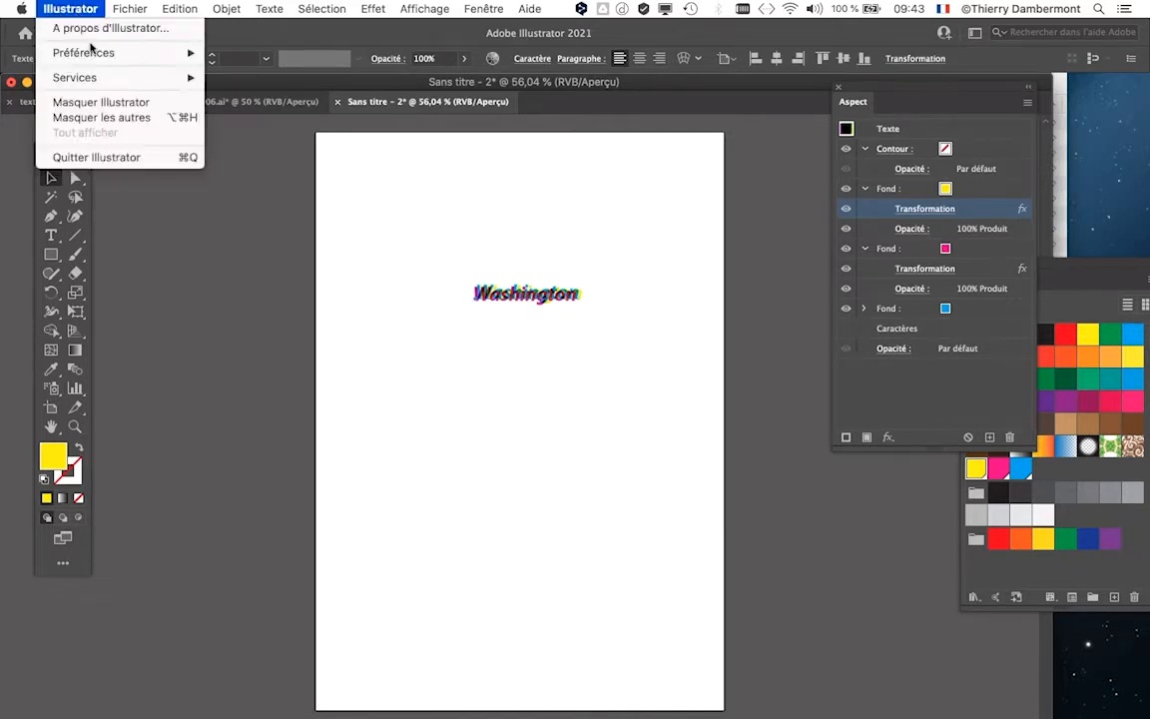
pyautogui.moveTo(90, 49)
pyautogui.click(226, 49)
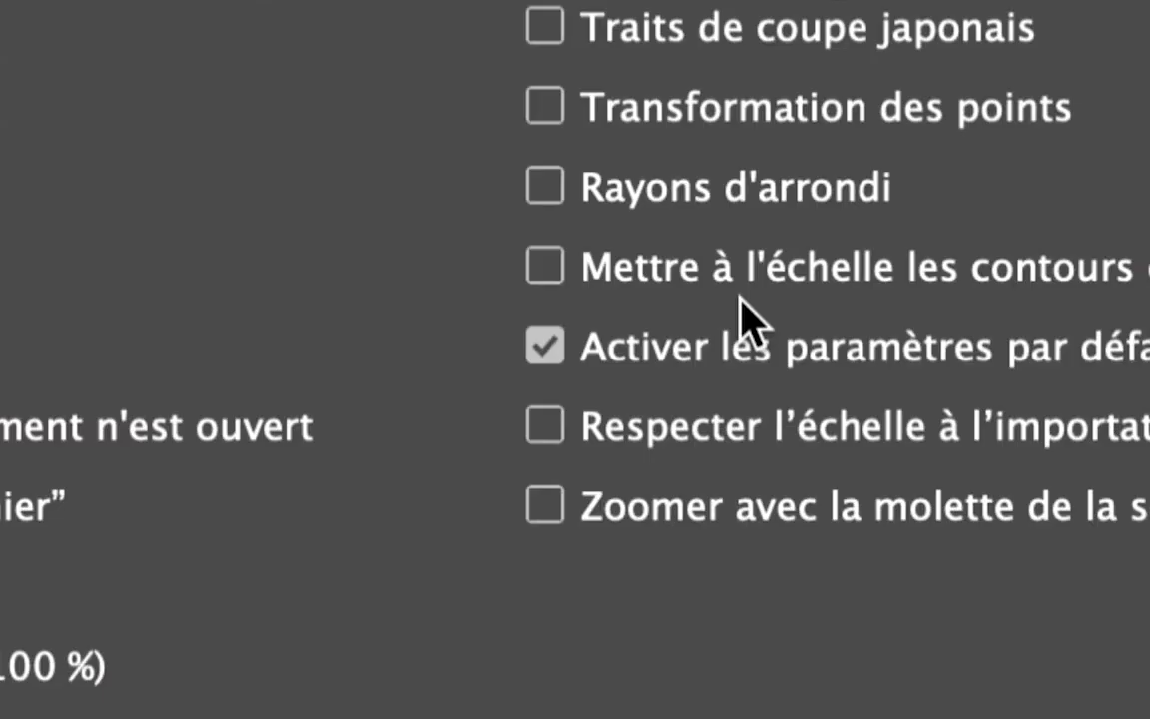
pyautogui.click(746, 284)
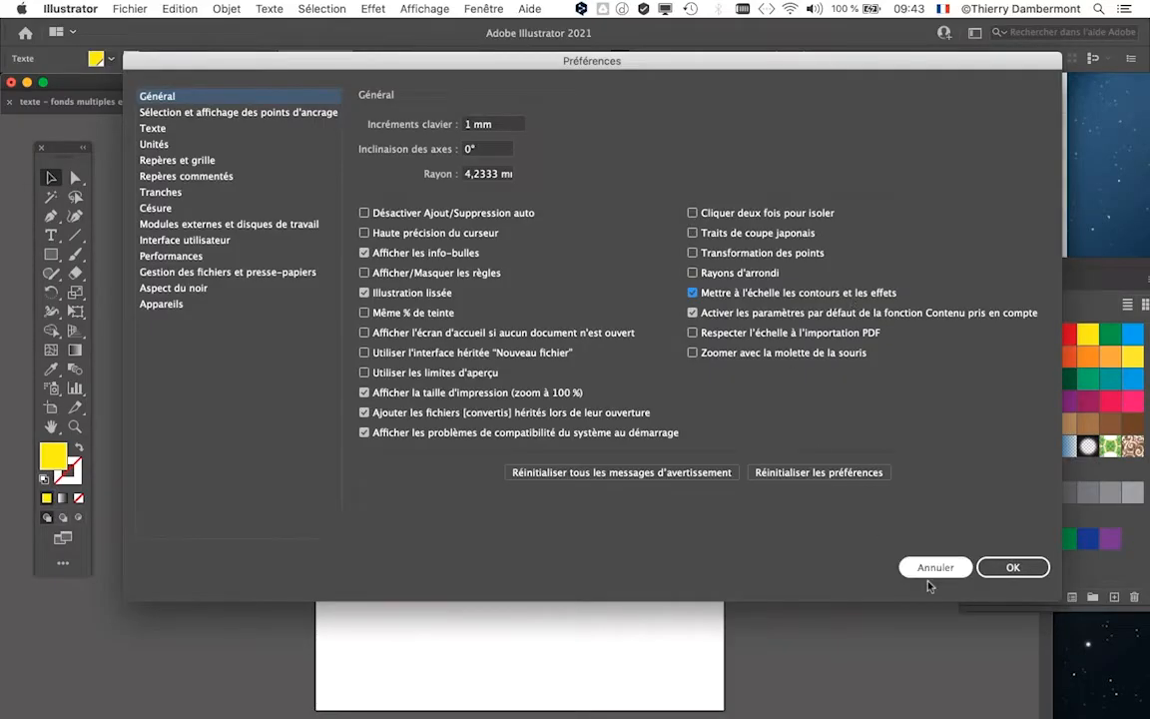
pyautogui.click(1012, 567)
# Examine the small Washington text's colour offsets up close and recheck the stroke and effect scaling option in the general preferences.
pyautogui.press('super+1')
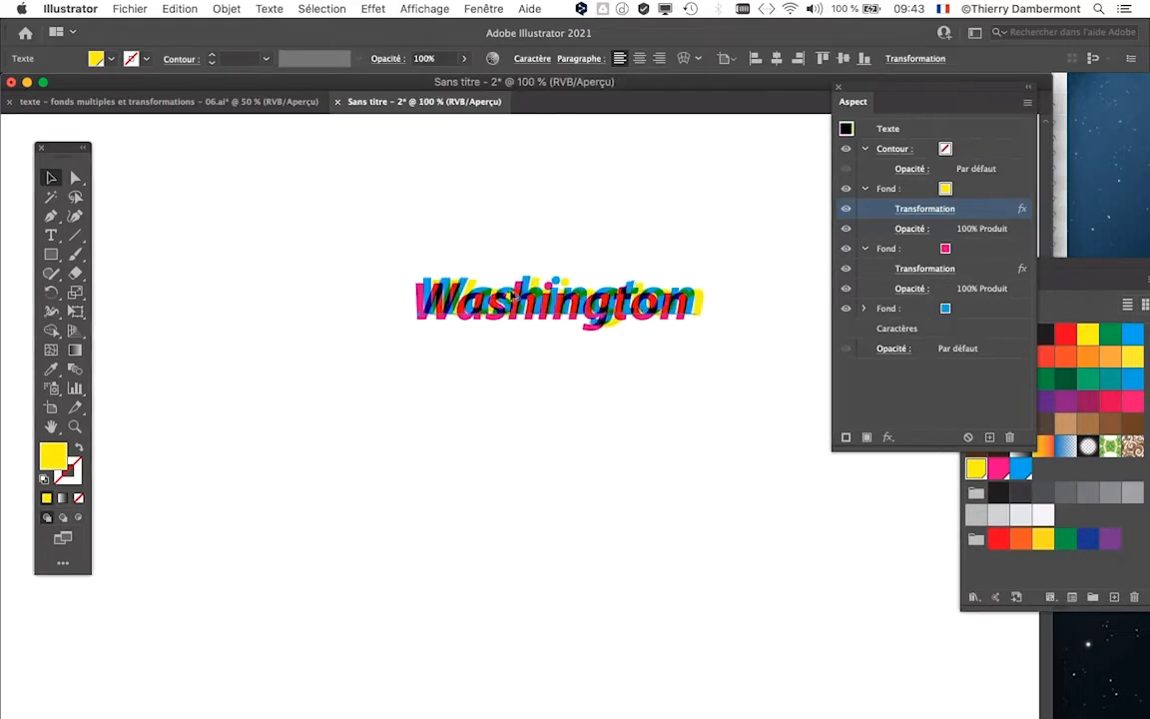
pyautogui.scroll(4, 554, 283)
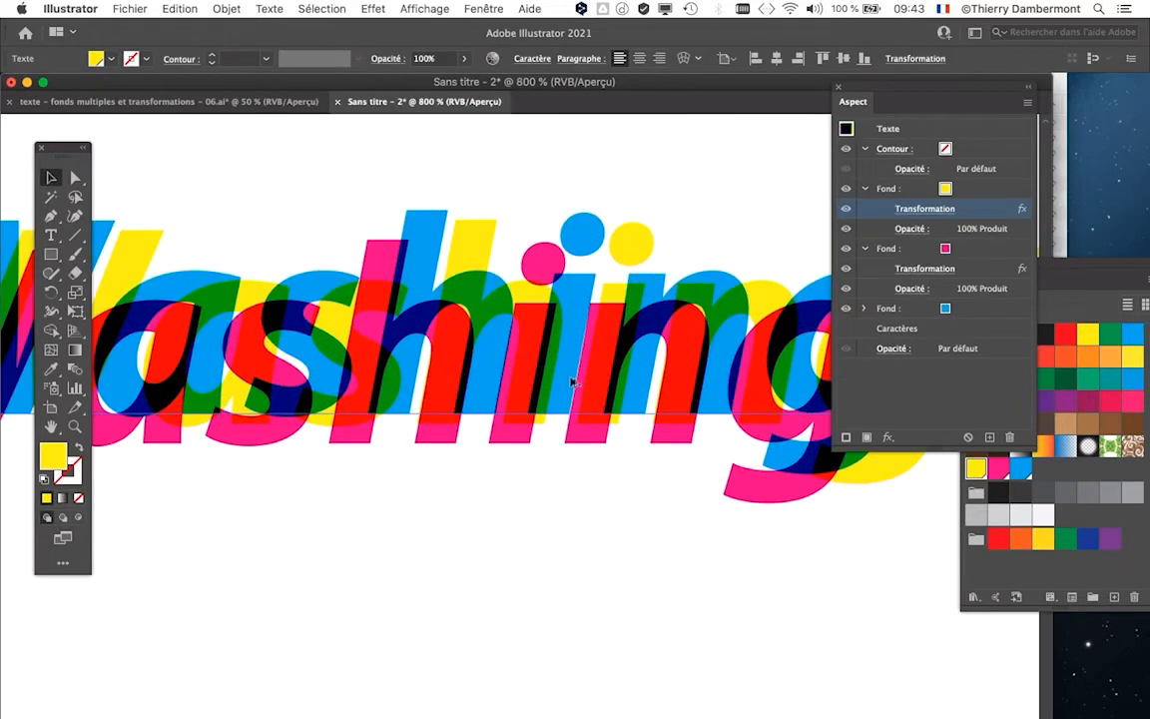
pyautogui.scroll(-9, 599, 317)
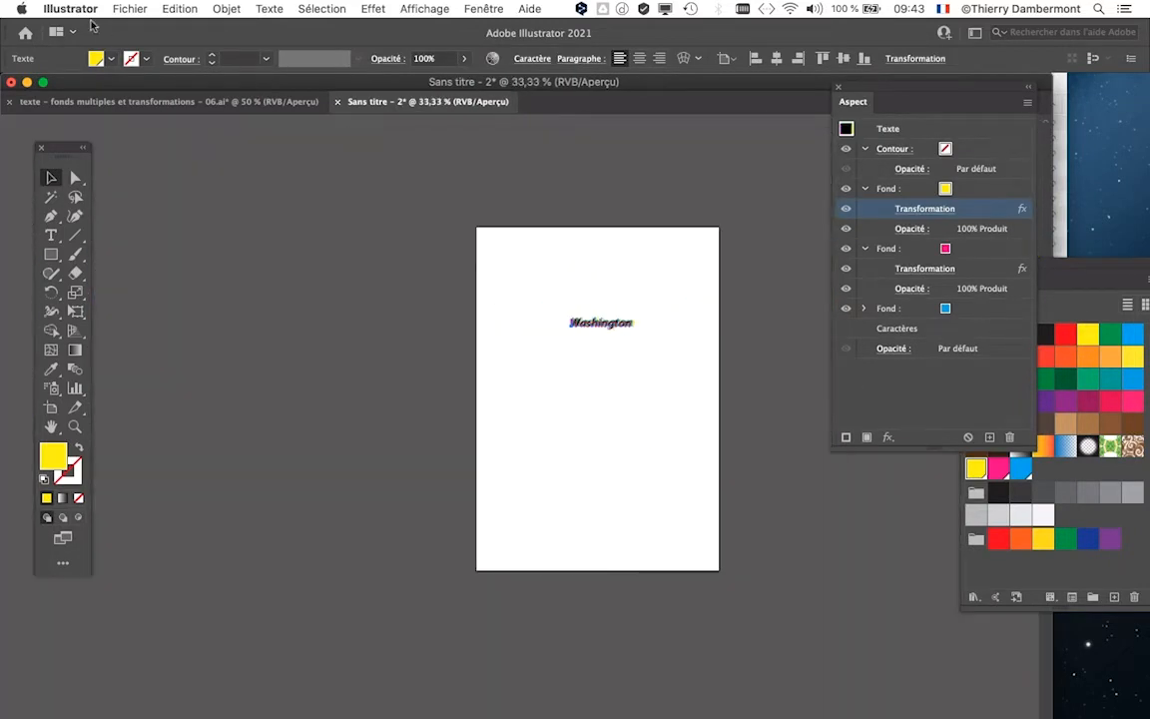
pyautogui.click(78, 9)
pyautogui.moveTo(88, 46)
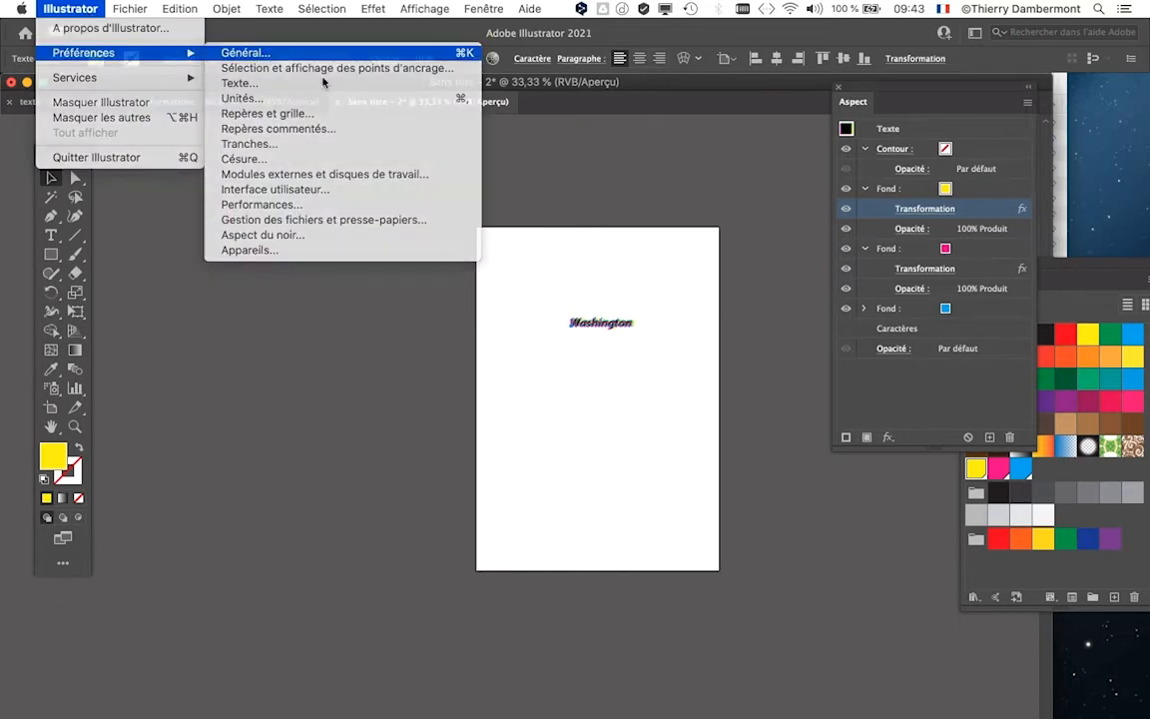
pyautogui.click(245, 52)
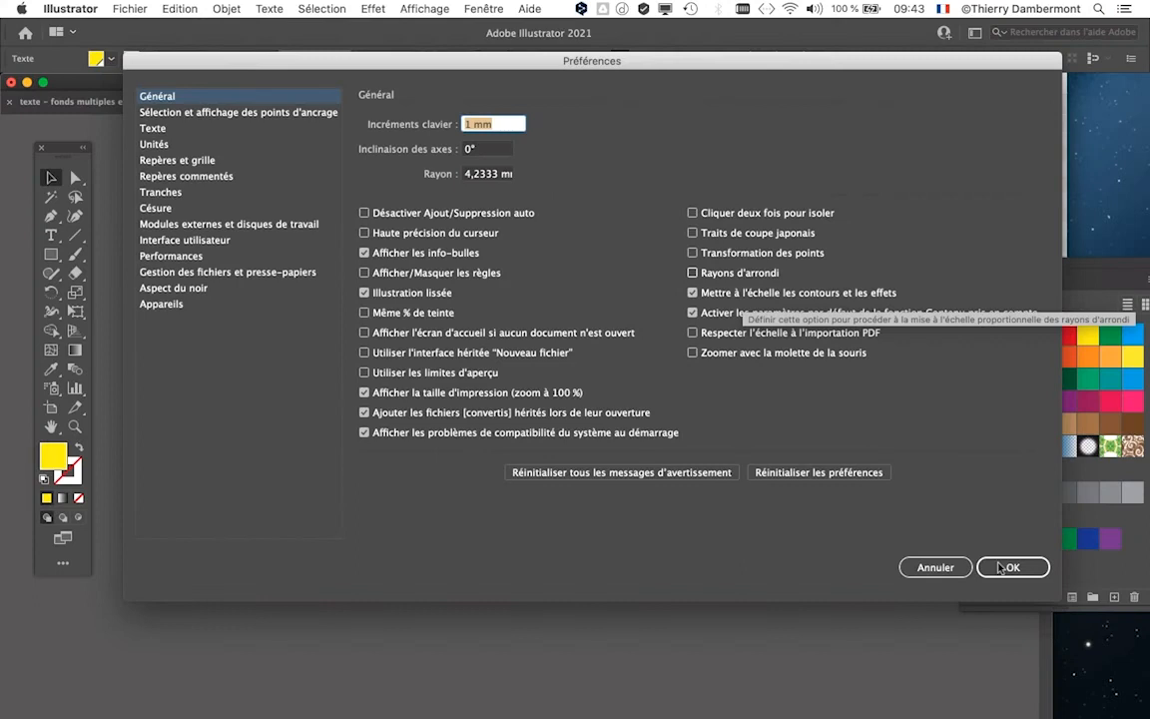
pyautogui.click(1009, 568)
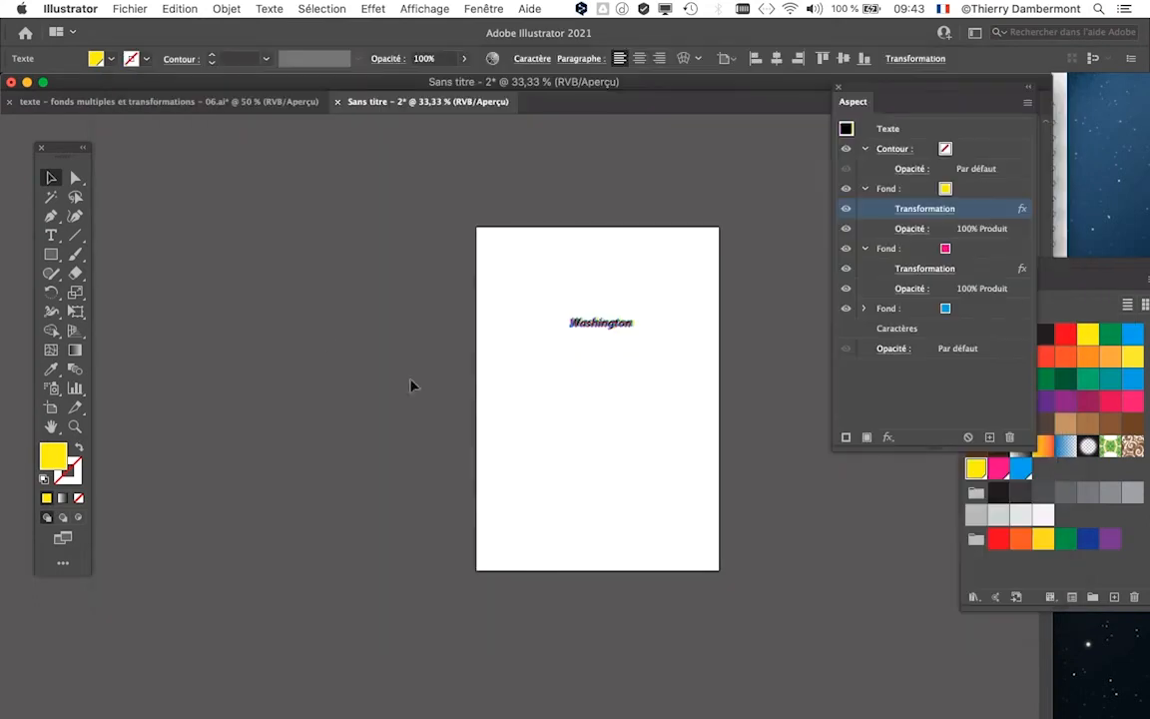
# Enlarge the Washington text to about twice its width with Transformation manuelle and reduce it again to roughly its starting size.
pyautogui.click(75, 312)
pyautogui.press('super+plus')
pyautogui.press('super+plus')
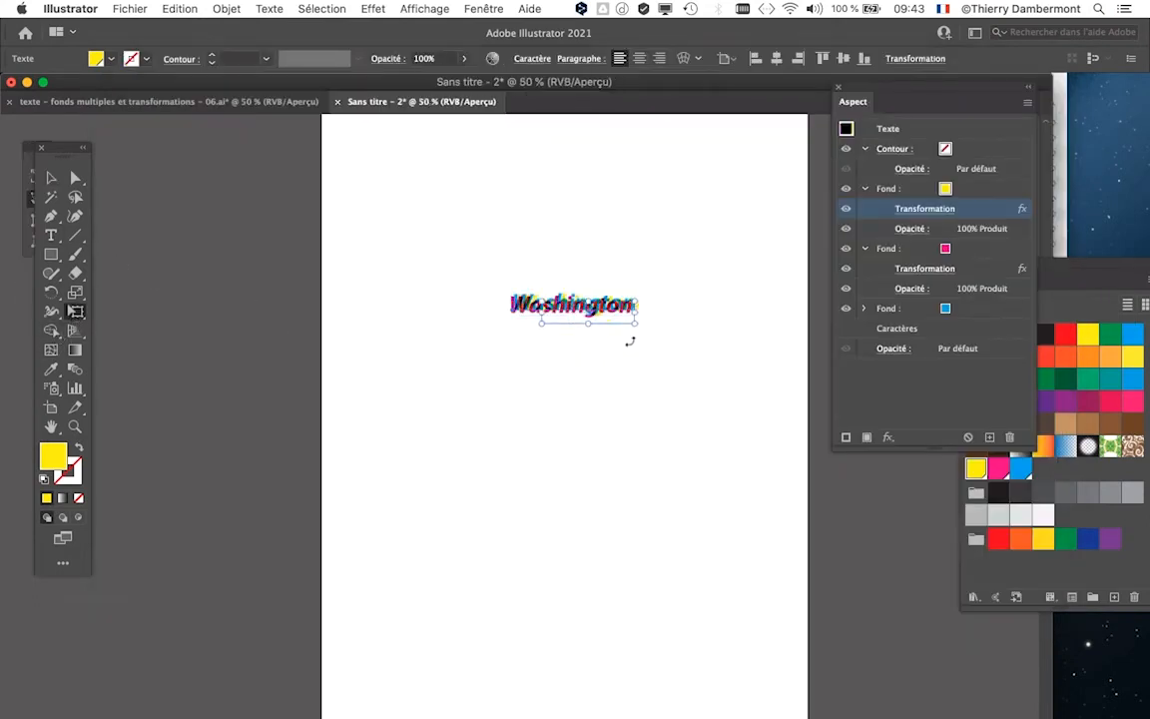
pyautogui.moveTo(499, 370); pyautogui.dragTo(366, 375)
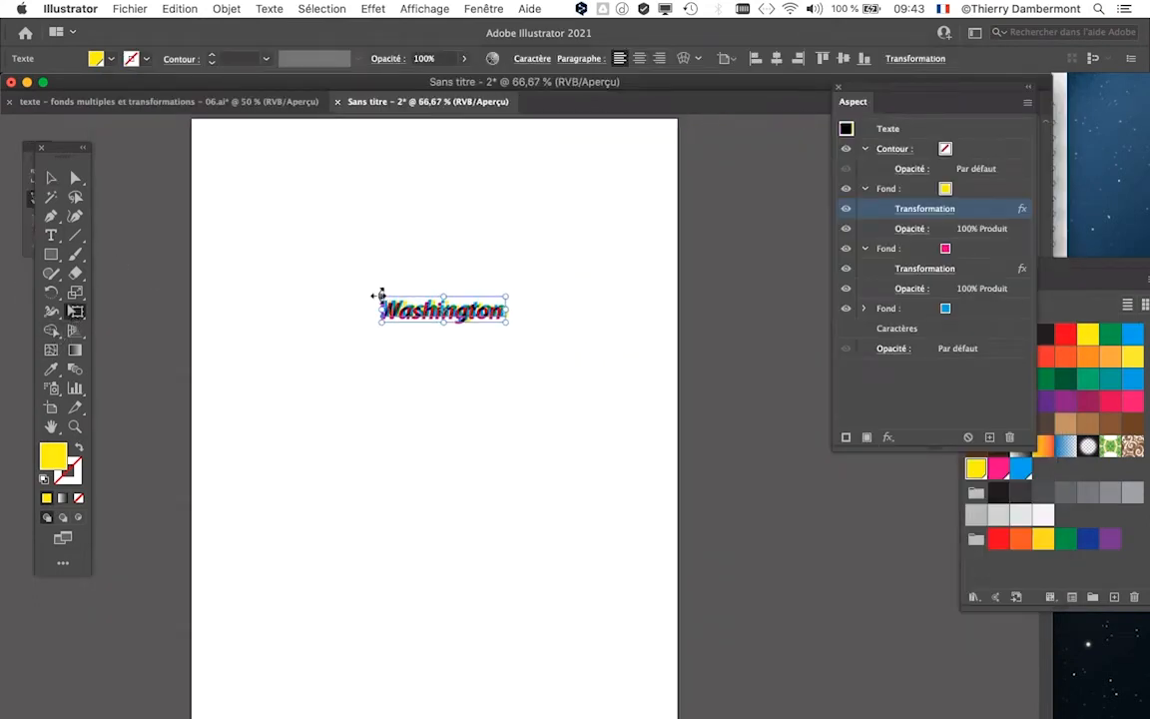
pyautogui.moveTo(380, 296); pyautogui.dragTo(259, 262)
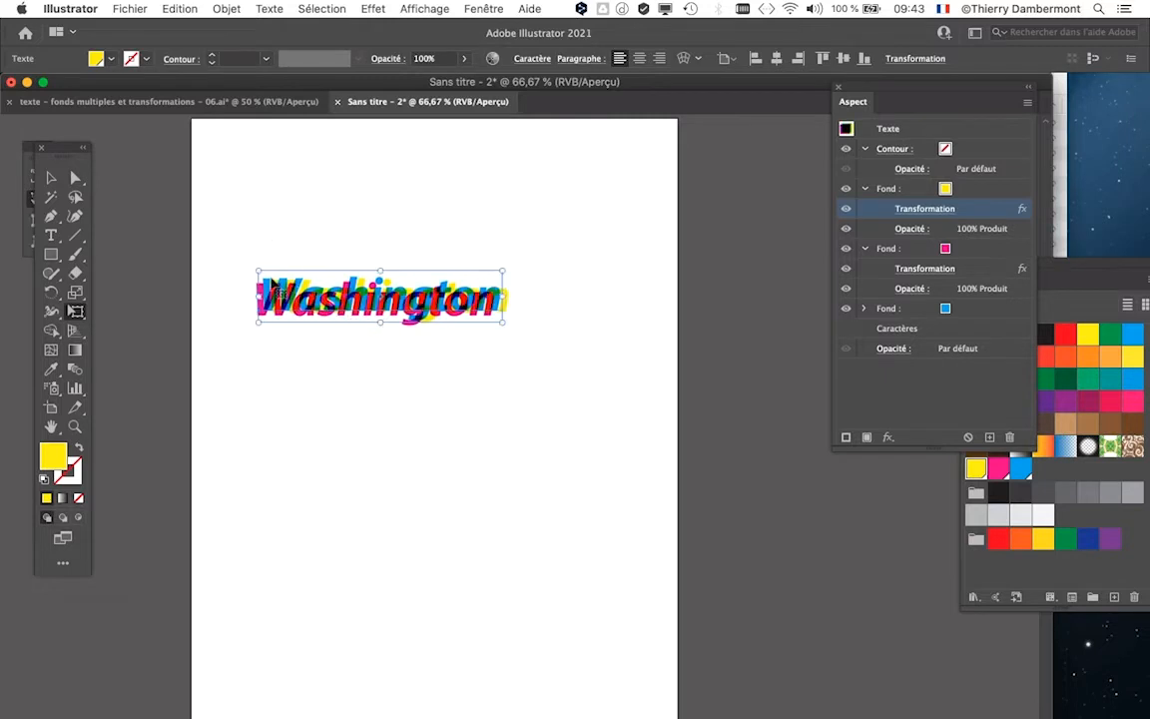
pyautogui.moveTo(501, 270)
pyautogui.mouseDown()
pyautogui.moveTo(569, 256)
pyautogui.moveTo(319, 309)
pyautogui.moveTo(375, 281)
pyautogui.mouseUp()
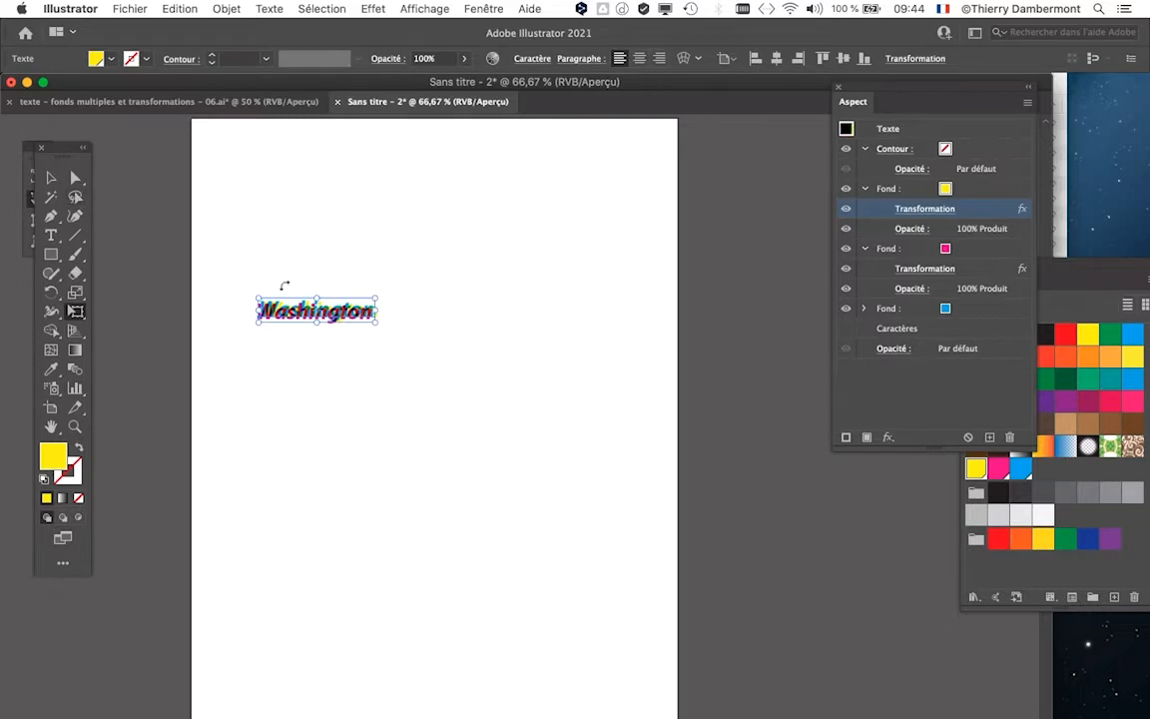
# Check the rescaled Washington text's colour offsets up close and move the text slightly higher on the page.
pyautogui.click(51, 177)
pyautogui.click(334, 393)
pyautogui.scroll(3, 289, 324)
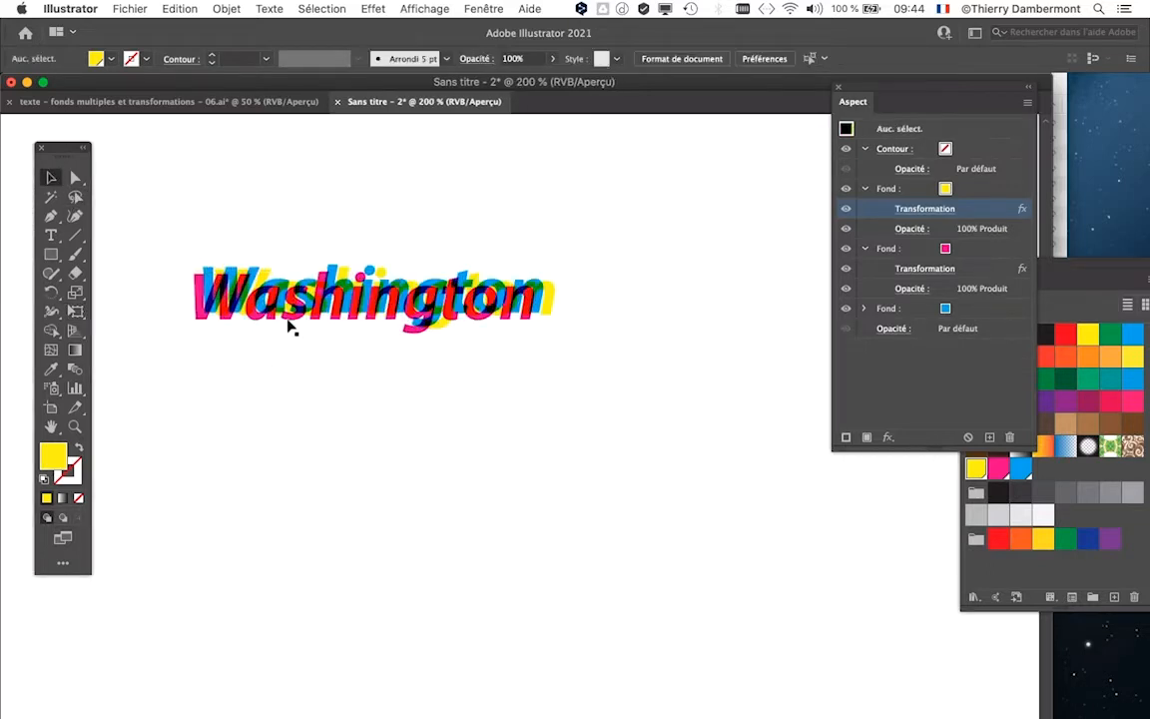
pyautogui.scroll(-3, 289, 325)
pyautogui.click(317, 323)
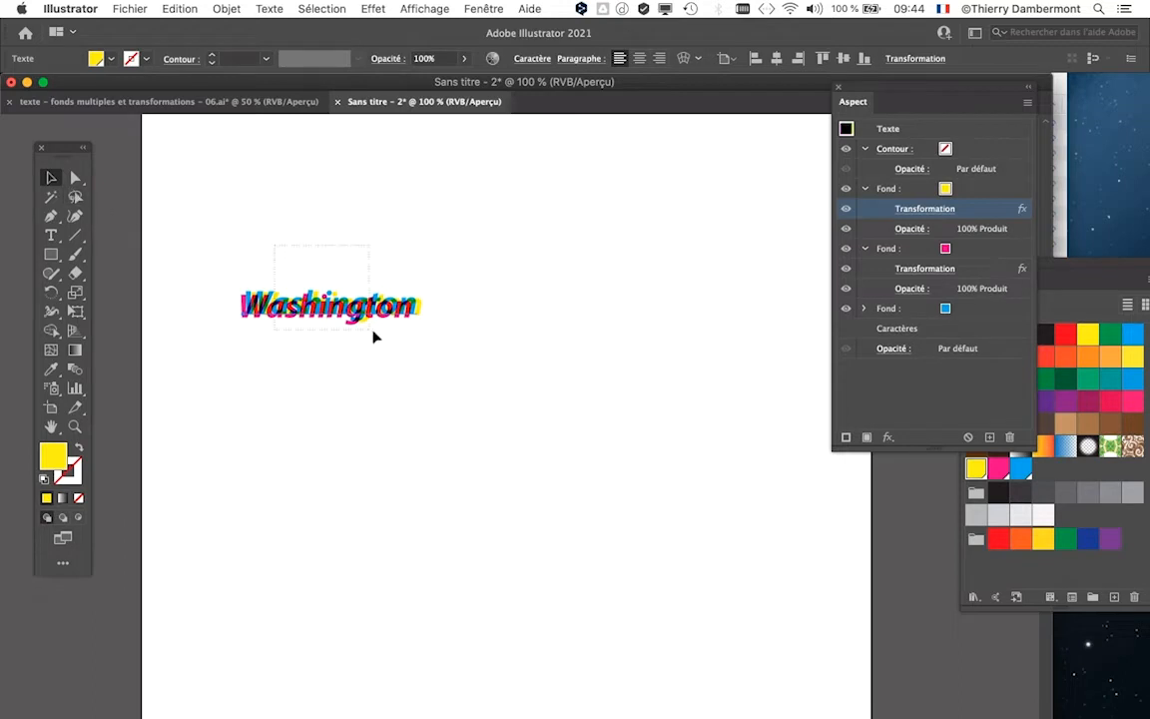
pyautogui.moveTo(354, 317); pyautogui.dragTo(400, 246)
pyautogui.scroll(-2, 400, 246)
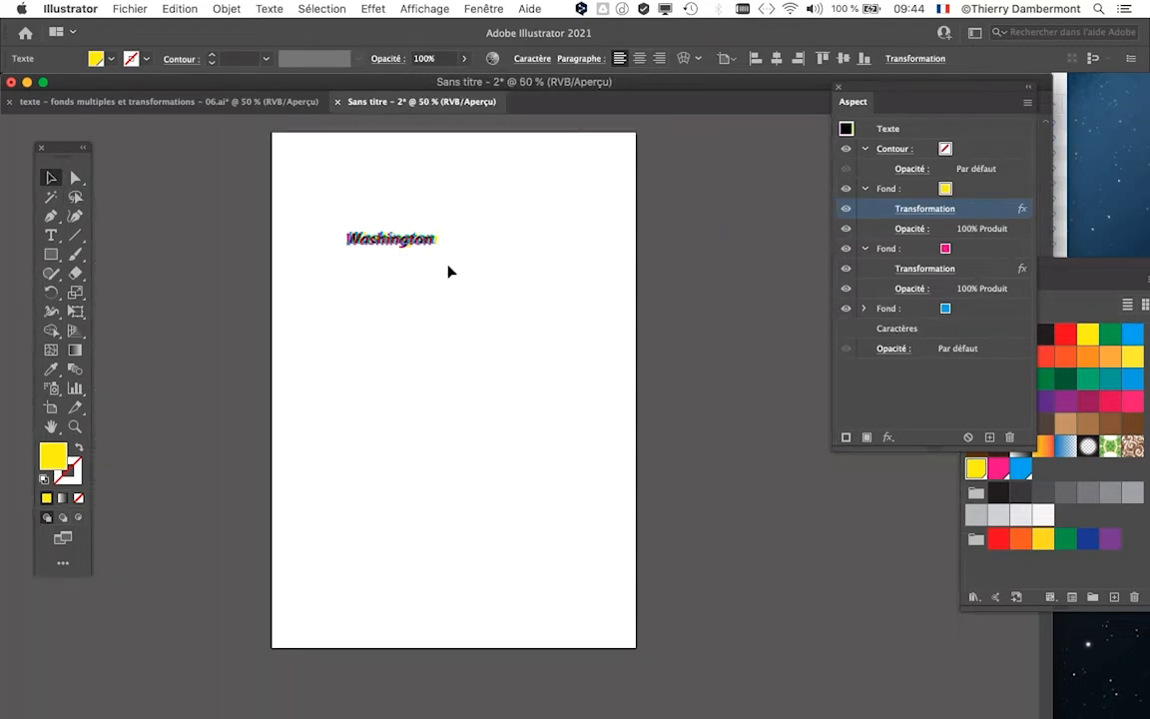
# Display the Styles graphiques beside the Washington text and save the text's appearance as a new graphic style.
pyautogui.scroll(3, 398, 248)
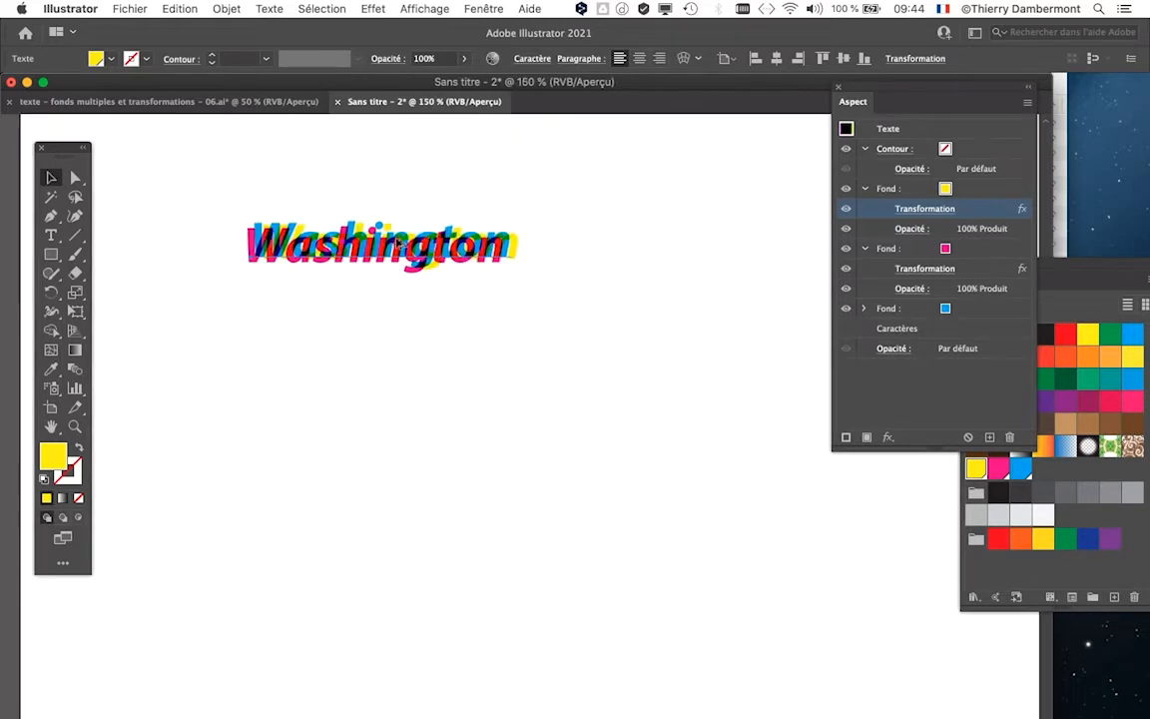
pyautogui.hscroll(2, 459, 298)
pyautogui.click(483, 8)
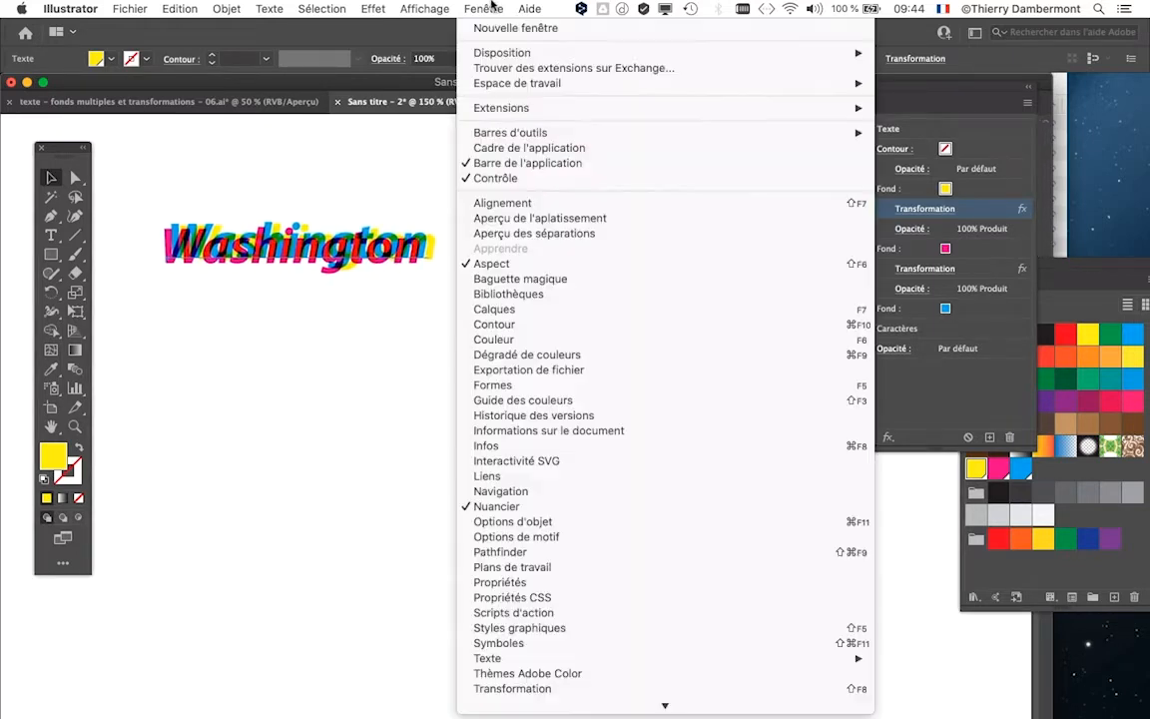
pyautogui.click(584, 628)
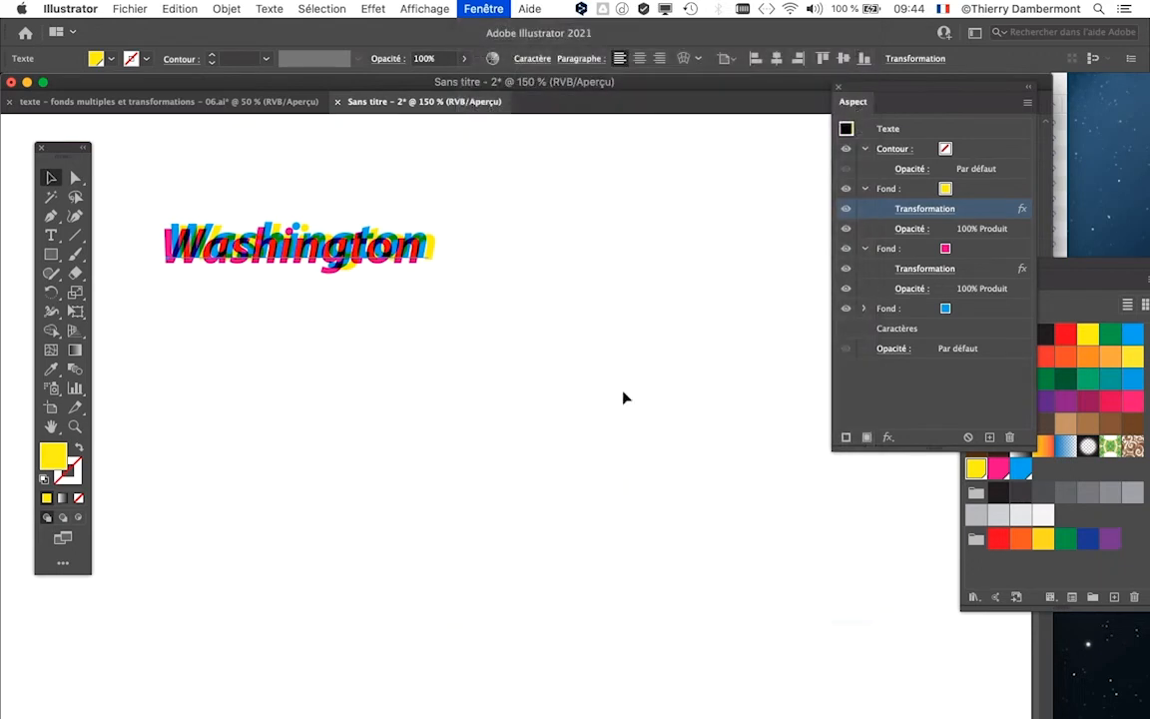
pyautogui.moveTo(870, 462); pyautogui.dragTo(527, 185)
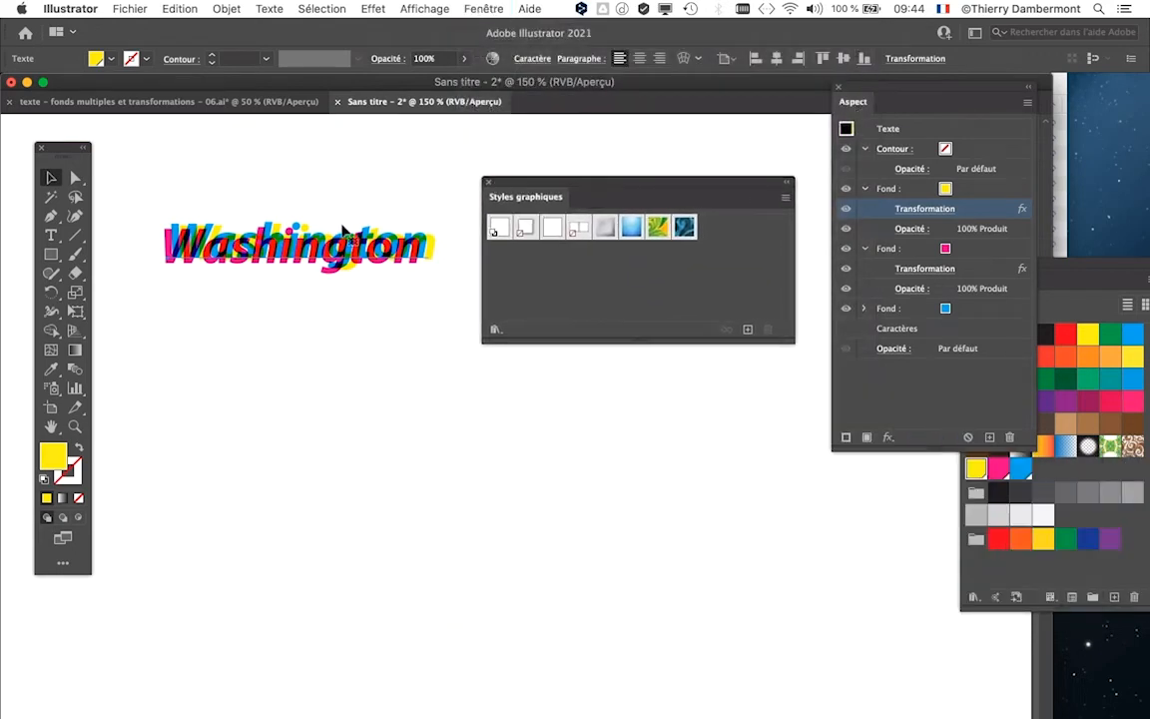
pyautogui.scroll(2, 222, 309)
pyautogui.scroll(-1, 222, 309)
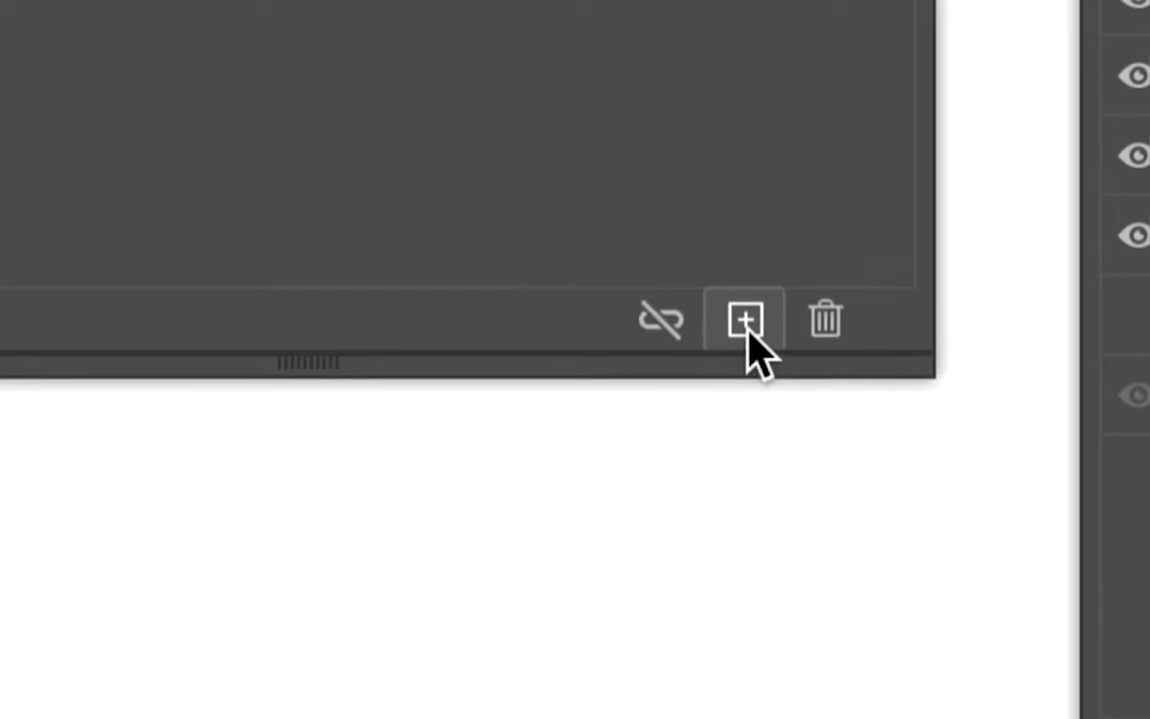
pyautogui.click(748, 330)
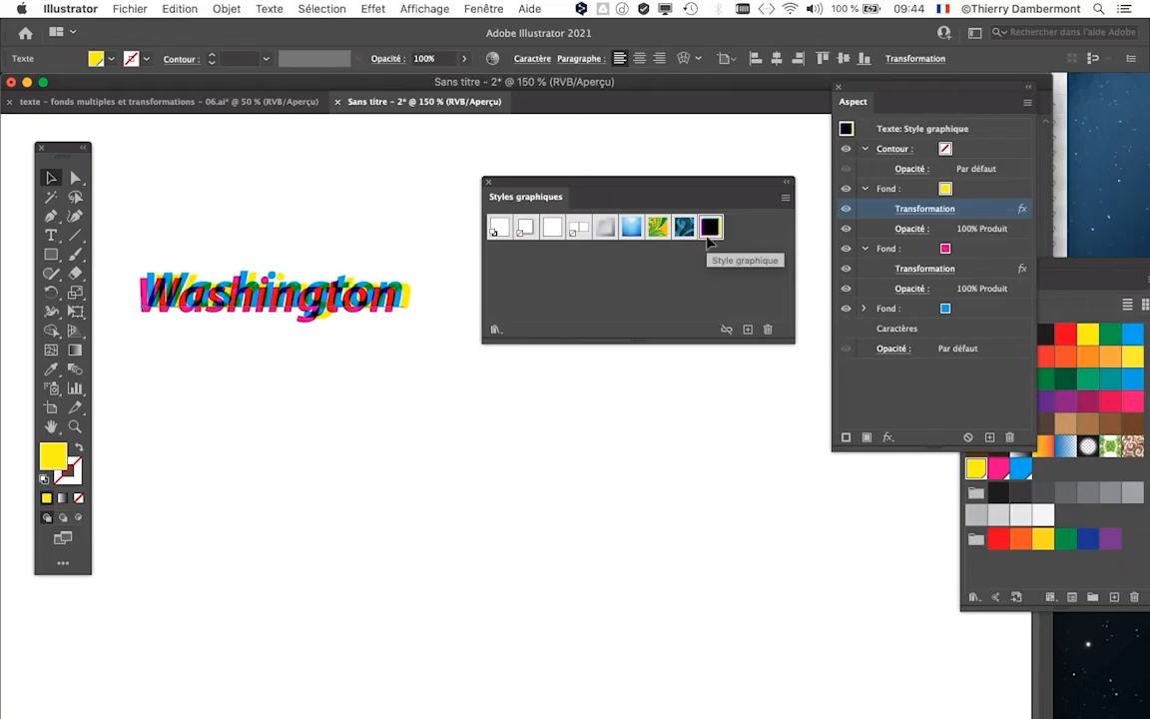
# Draw a small five-pointed star below the Washington text and apply the saved multi-fill graphic style to it.
pyautogui.moveTo(669, 183); pyautogui.dragTo(815, 143)
pyautogui.click(51, 255)
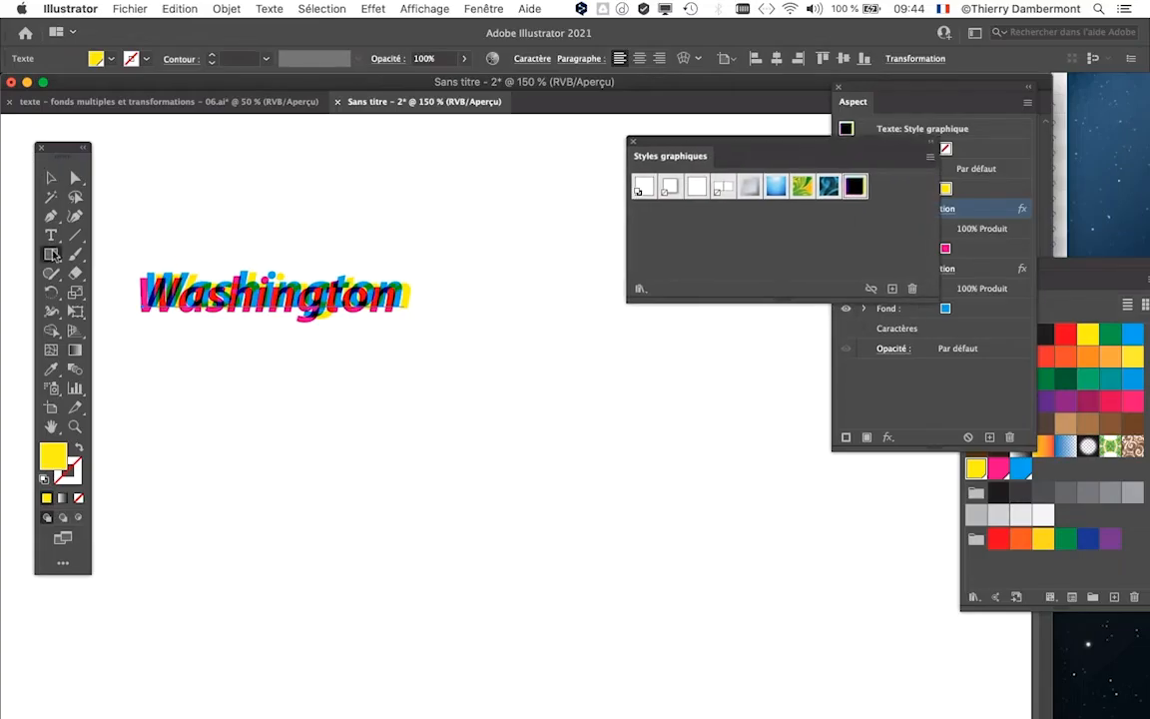
pyautogui.moveTo(55, 257); pyautogui.dragTo(110, 330)
pyautogui.click(52, 256)
pyautogui.moveTo(452, 430)
pyautogui.mouseDown()
pyautogui.moveTo(423, 378)
pyautogui.moveTo(472, 388)
pyautogui.moveTo(554, 435)
pyautogui.mouseUp()
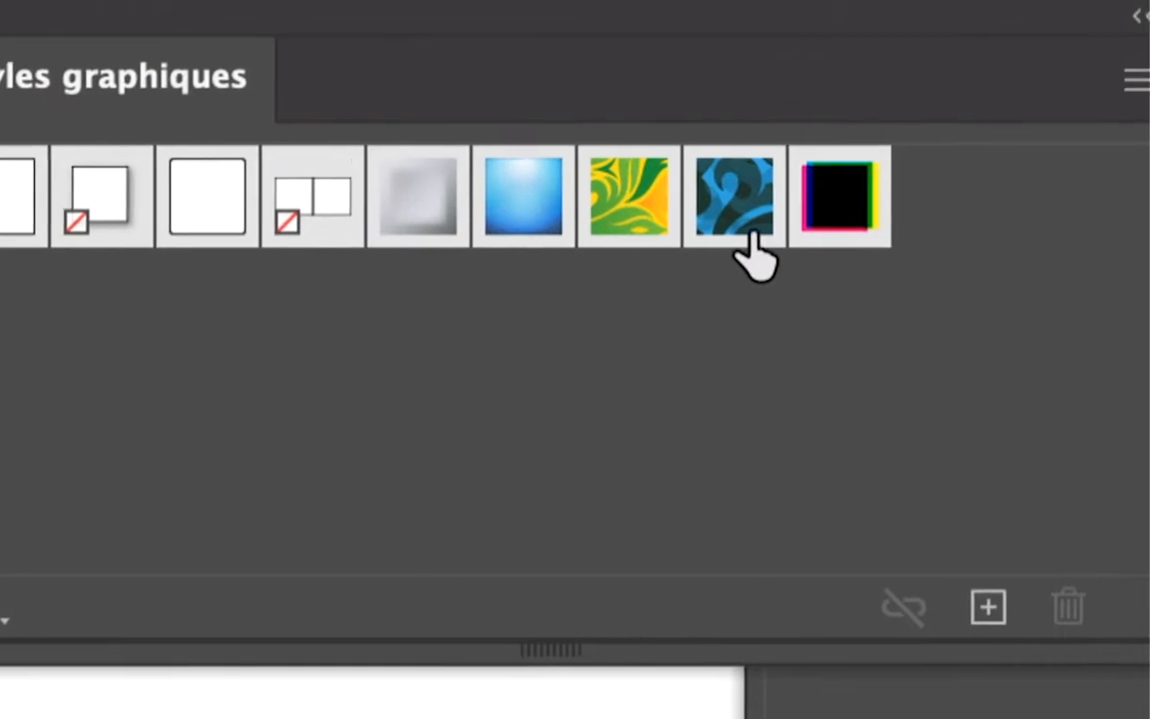
pyautogui.click(840, 195)
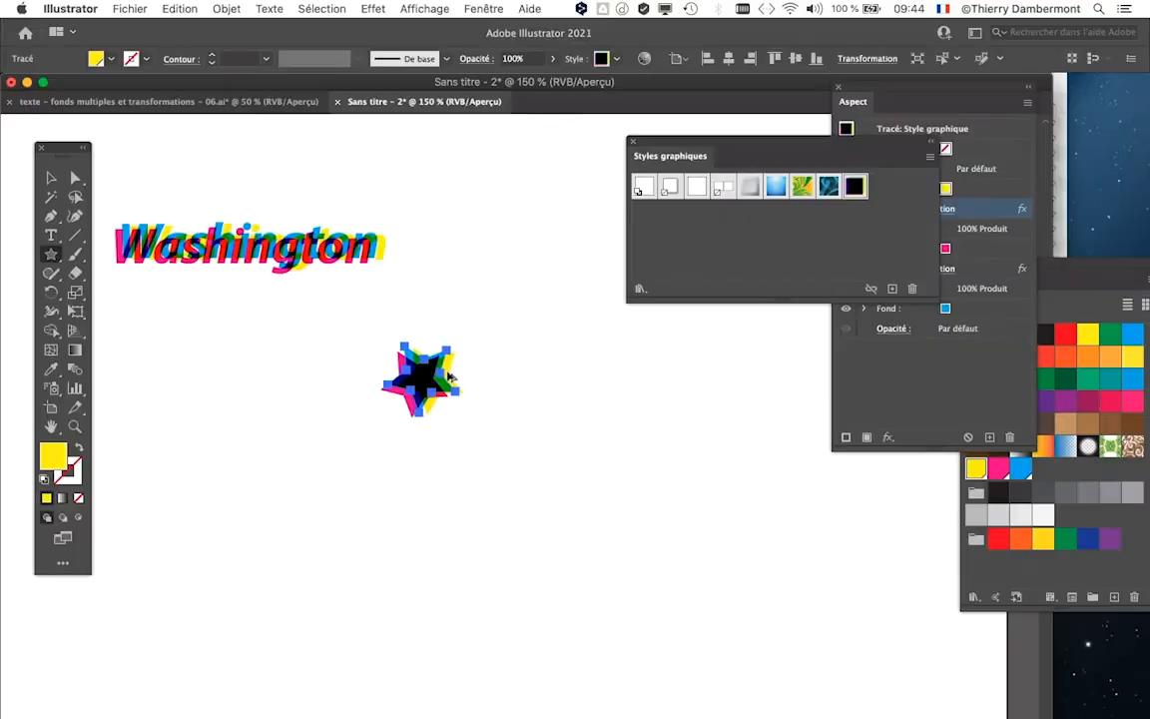
# Move the styled star up beside the end of the Washington text, deselect it and examine it up close.
pyautogui.click(48, 176)
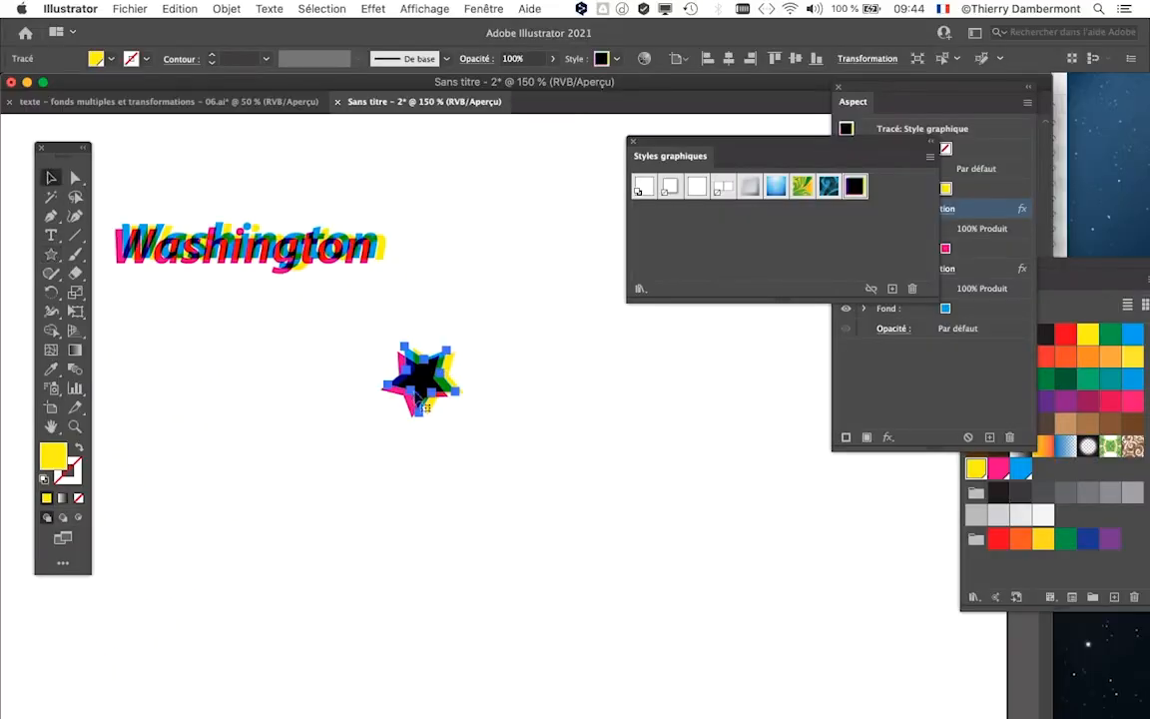
pyautogui.moveTo(427, 381); pyautogui.dragTo(440, 251)
pyautogui.click(431, 341)
pyautogui.press('super+plus')
pyautogui.press('super+plus')
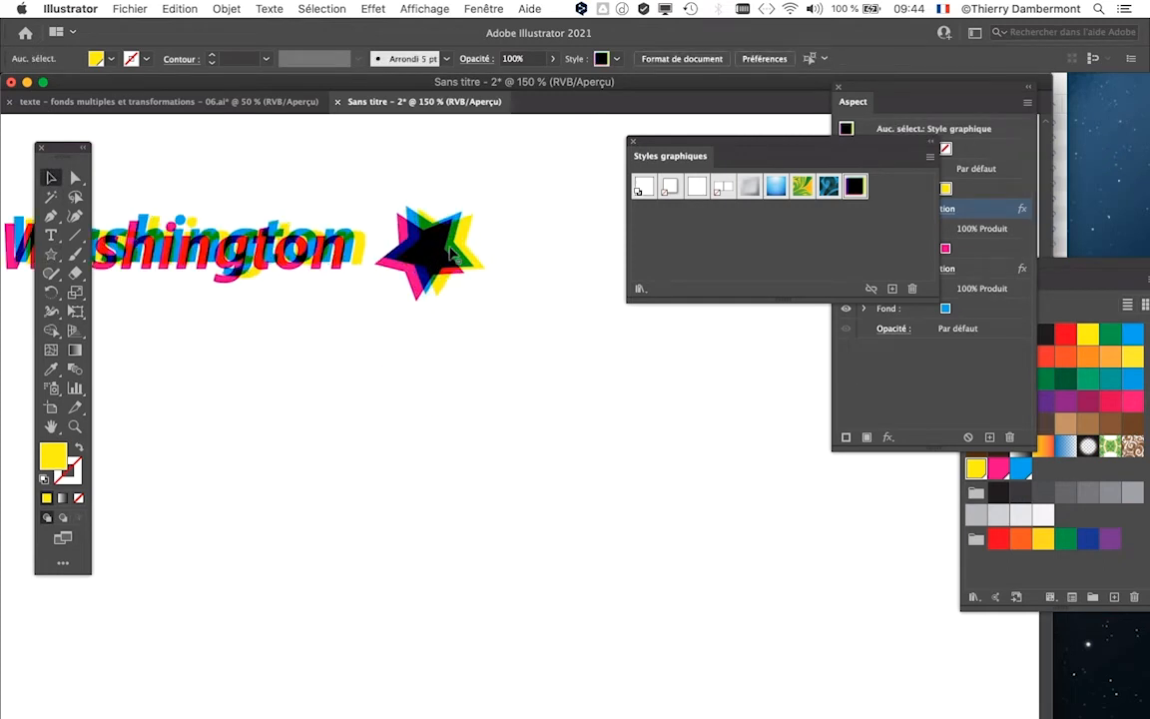
# Draw a large eight-pointed yellow star with long, narrow points in the empty area below the Washington text.
pyautogui.click(52, 254)
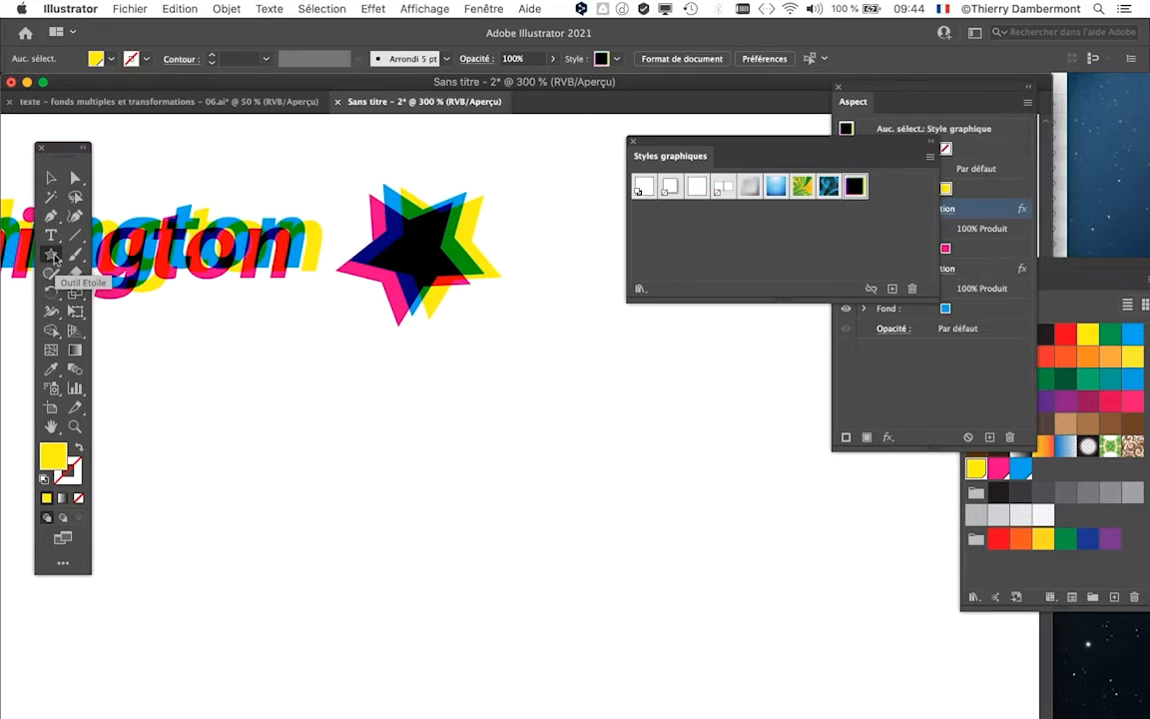
pyautogui.scroll(-5, 279, 389)
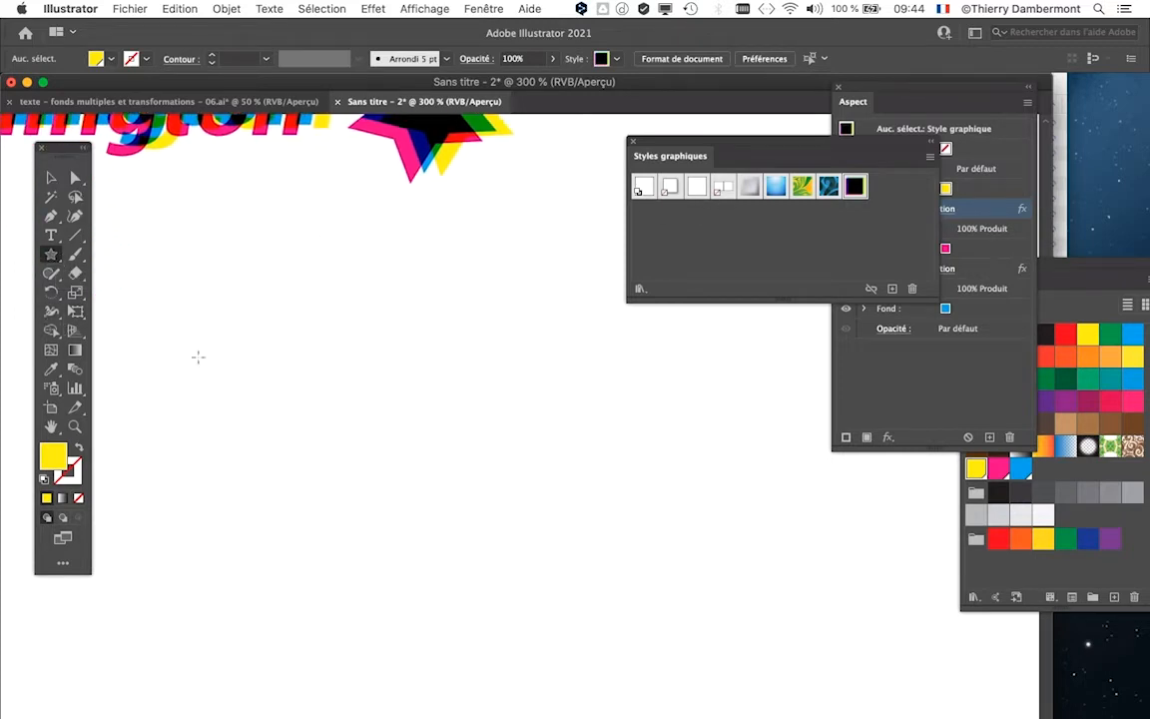
pyautogui.moveTo(333, 436); pyautogui.dragTo(527, 371)
pyautogui.press('Up')
pyautogui.press('Up')
pyautogui.press('Up')
pyautogui.press('Down')
pyautogui.press('Down')
pyautogui.press('Down')
pyautogui.press('Down')
pyautogui.press('Down')
pyautogui.press('Up')
pyautogui.press('Down')
pyautogui.press('Up')
pyautogui.press('Up')
pyautogui.press('Up')
pyautogui.press('Up')
pyautogui.press('Up')
pyautogui.press('Up')
pyautogui.press('Up')
pyautogui.press('Up')
pyautogui.press('Up')
pyautogui.press('Up')
pyautogui.press('Up')
pyautogui.press('Down')
pyautogui.press('Down')
pyautogui.press('Down')
pyautogui.press('Down')
pyautogui.press('Down')
pyautogui.press('Down')
pyautogui.press('Down')
pyautogui.press('Down')
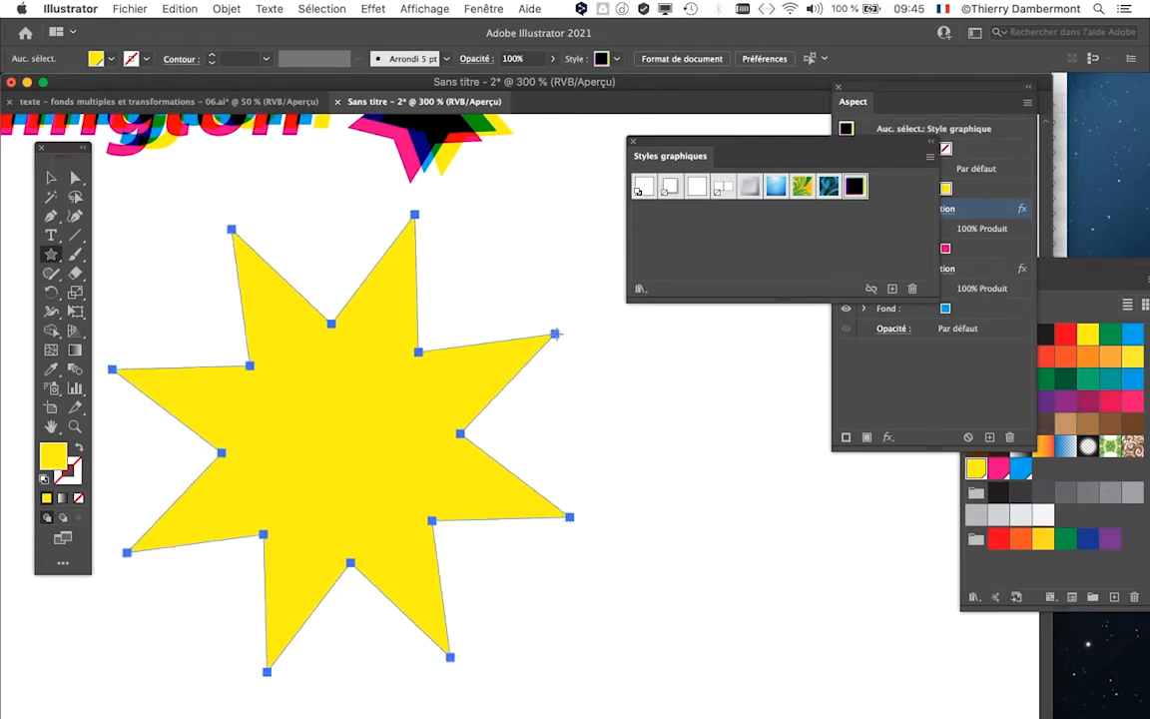
pyautogui.moveTo(555, 334)
pyautogui.mouseDown()
pyautogui.moveTo(616, 323)
pyautogui.moveTo(544, 345)
pyautogui.moveTo(621, 318)
pyautogui.moveTo(503, 359)
pyautogui.moveTo(606, 323)
pyautogui.moveTo(639, 326)
pyautogui.moveTo(493, 381)
pyautogui.moveTo(491, 357)
pyautogui.moveTo(552, 359)
pyautogui.moveTo(648, 332)
pyautogui.moveTo(477, 401)
pyautogui.moveTo(648, 350)
pyautogui.moveTo(481, 388)
pyautogui.moveTo(680, 352)
pyautogui.moveTo(503, 382)
pyautogui.moveTo(530, 378)
pyautogui.moveTo(444, 417)
pyautogui.moveTo(539, 390)
pyautogui.moveTo(441, 437)
pyautogui.moveTo(585, 400)
pyautogui.moveTo(471, 442)
pyautogui.moveTo(507, 428)
pyautogui.moveTo(501, 341)
pyautogui.moveTo(706, 359)
pyautogui.moveTo(499, 440)
pyautogui.moveTo(472, 343)
pyautogui.moveTo(385, 393)
pyautogui.moveTo(483, 390)
pyautogui.moveTo(512, 364)
pyautogui.mouseUp()
pyautogui.press('shift')
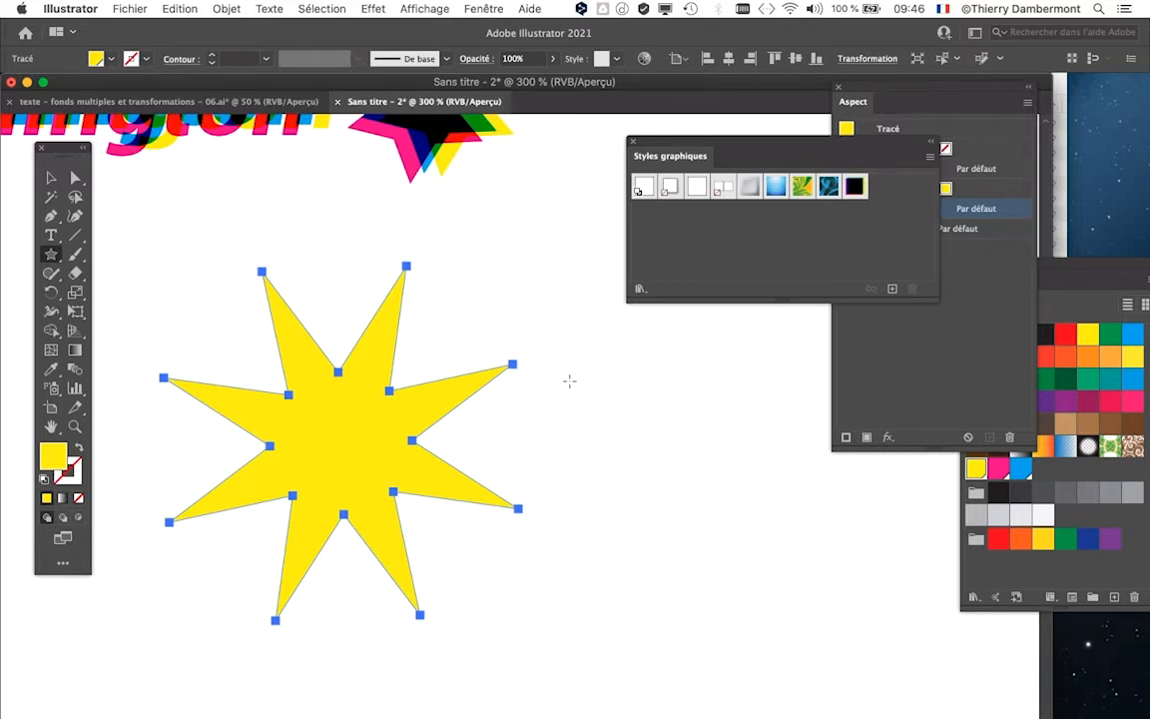
# Draw a three-pointed yellow star with long arms to the right of the eight-pointed star.
pyautogui.hscroll(10, 576, 405)
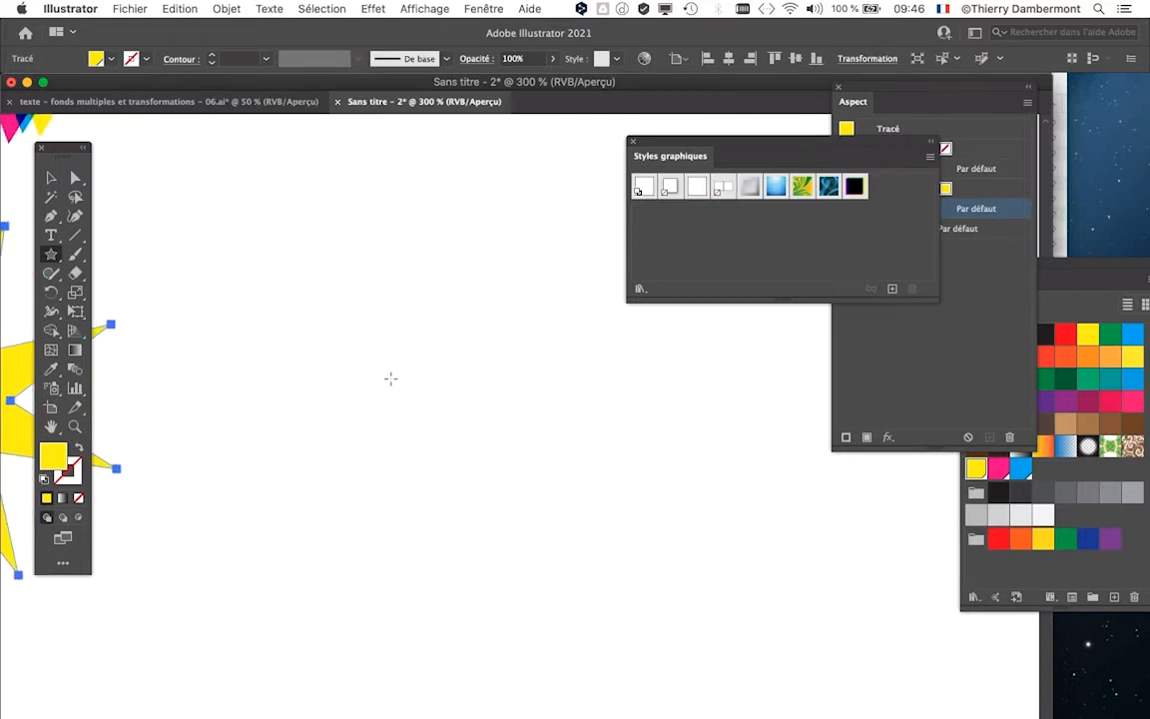
pyautogui.moveTo(391, 378)
pyautogui.mouseDown()
pyautogui.moveTo(467, 361)
pyautogui.moveTo(498, 404)
pyautogui.moveTo(507, 399)
pyautogui.moveTo(475, 404)
pyautogui.moveTo(576, 378)
pyautogui.moveTo(451, 396)
pyautogui.moveTo(649, 373)
pyautogui.moveTo(418, 381)
pyautogui.moveTo(521, 383)
pyautogui.moveTo(608, 366)
pyautogui.moveTo(458, 381)
pyautogui.moveTo(653, 359)
pyautogui.moveTo(585, 363)
pyautogui.mouseUp()
pyautogui.press('Down')
pyautogui.press('Down')
pyautogui.press('Down')
pyautogui.press('Down')
pyautogui.press('Down')
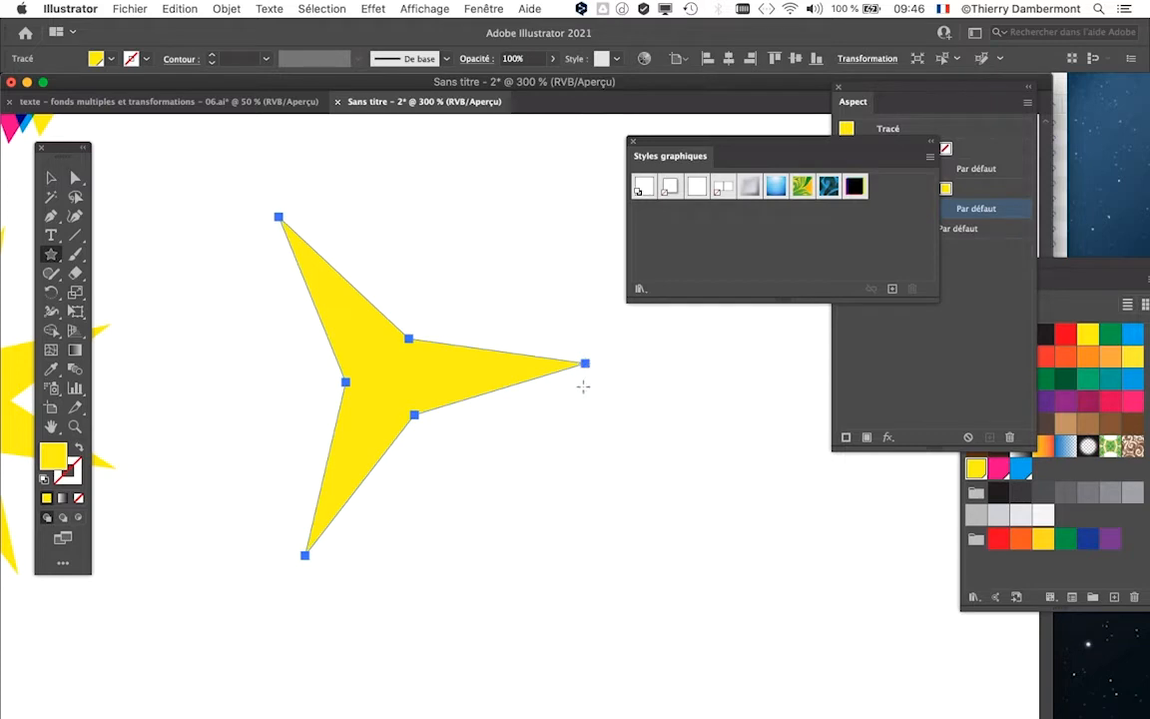
# Review the drawn shapes together and examine the overlapping colours of the Washington text up close.
pyautogui.scroll(-1, 583, 387)
pyautogui.scroll(-1, 583, 386)
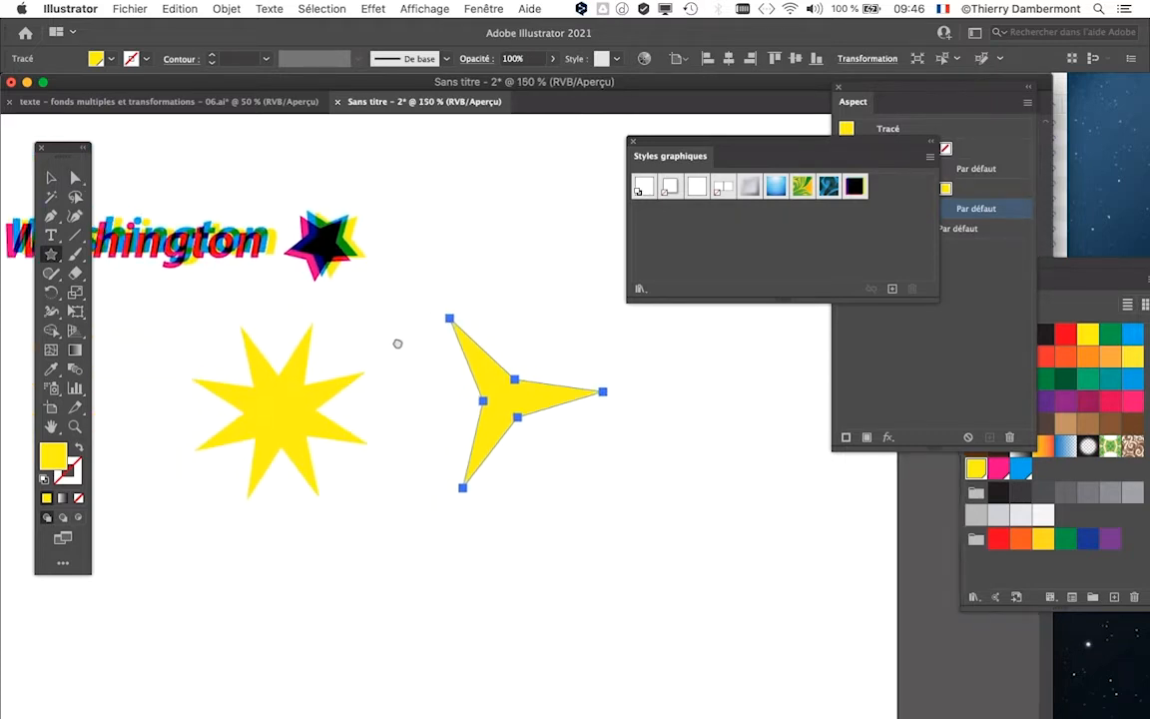
pyautogui.hscroll(-5, 560, 381)
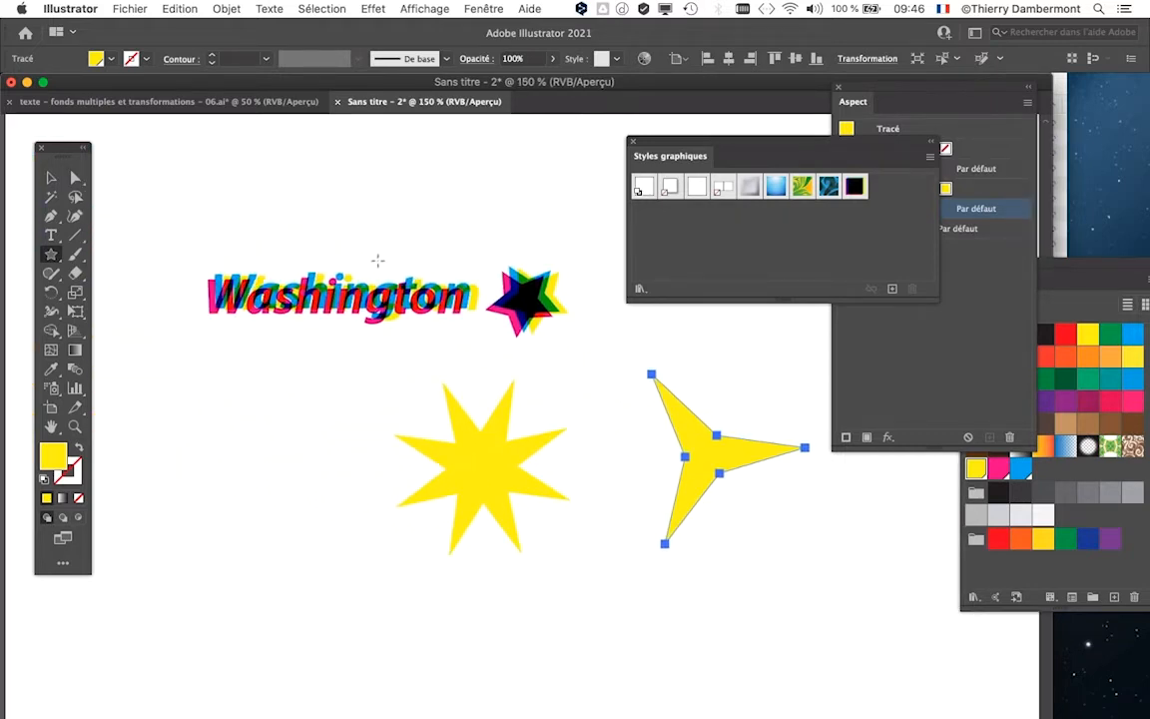
pyautogui.scroll(2, 377, 261)
pyautogui.scroll(1, 463, 343)
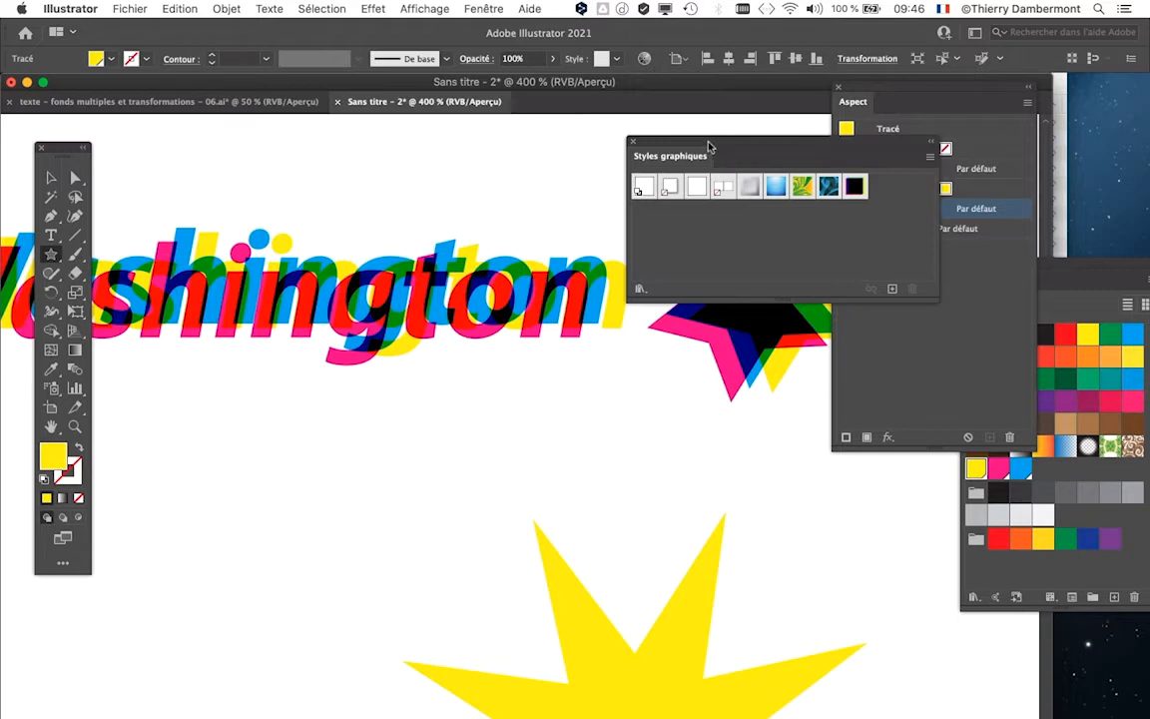
# Place the graphic styles below the artwork and move the eight-pointed star left, under the start of the Washington text.
pyautogui.moveTo(708, 146); pyautogui.dragTo(373, 176)
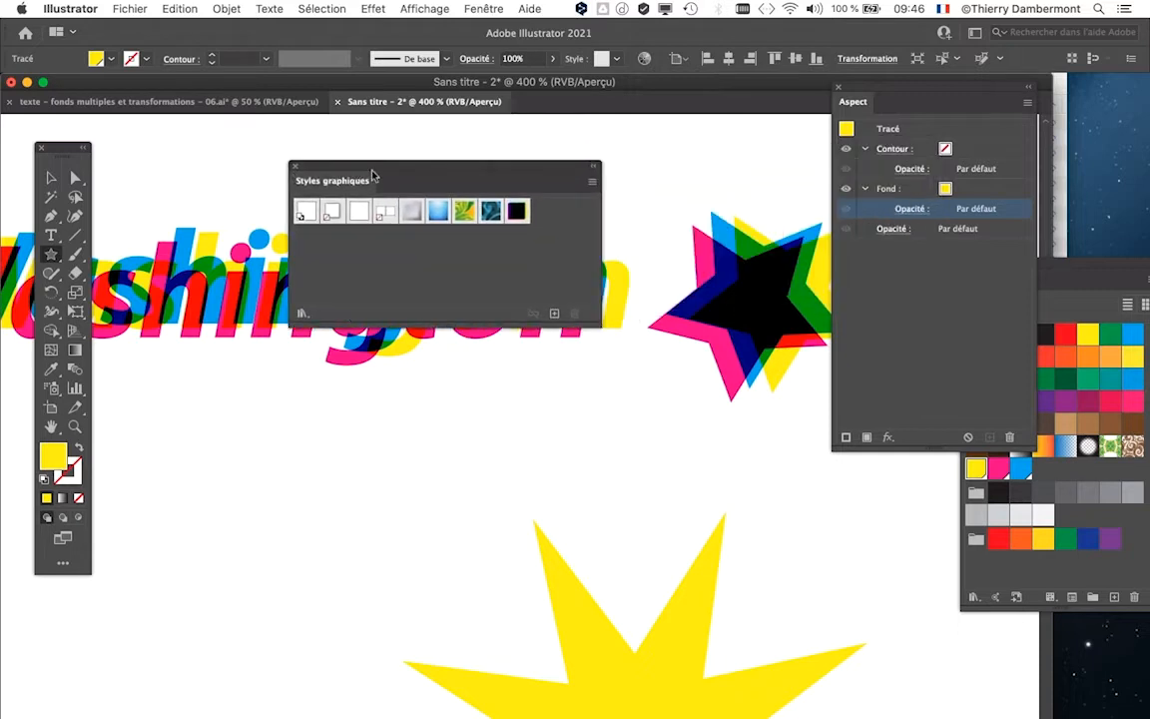
pyautogui.click(371, 441)
pyautogui.scroll(-3, 534, 462)
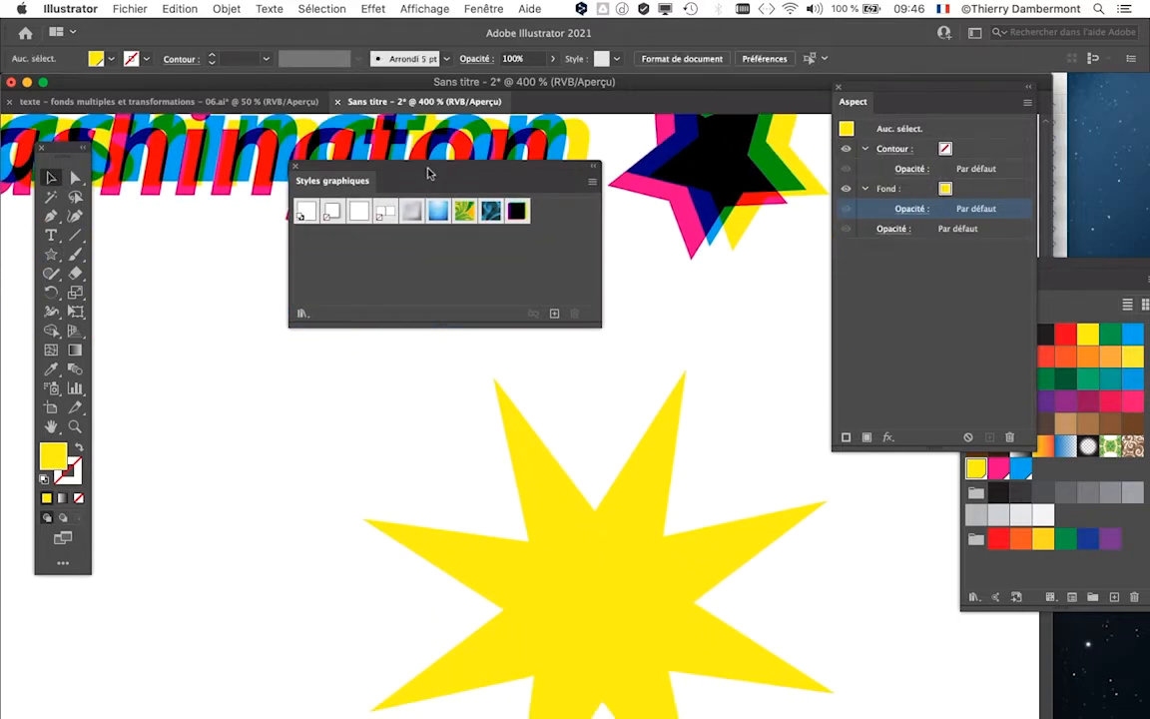
pyautogui.moveTo(427, 174); pyautogui.dragTo(330, 181)
pyautogui.scroll(-2, 536, 469)
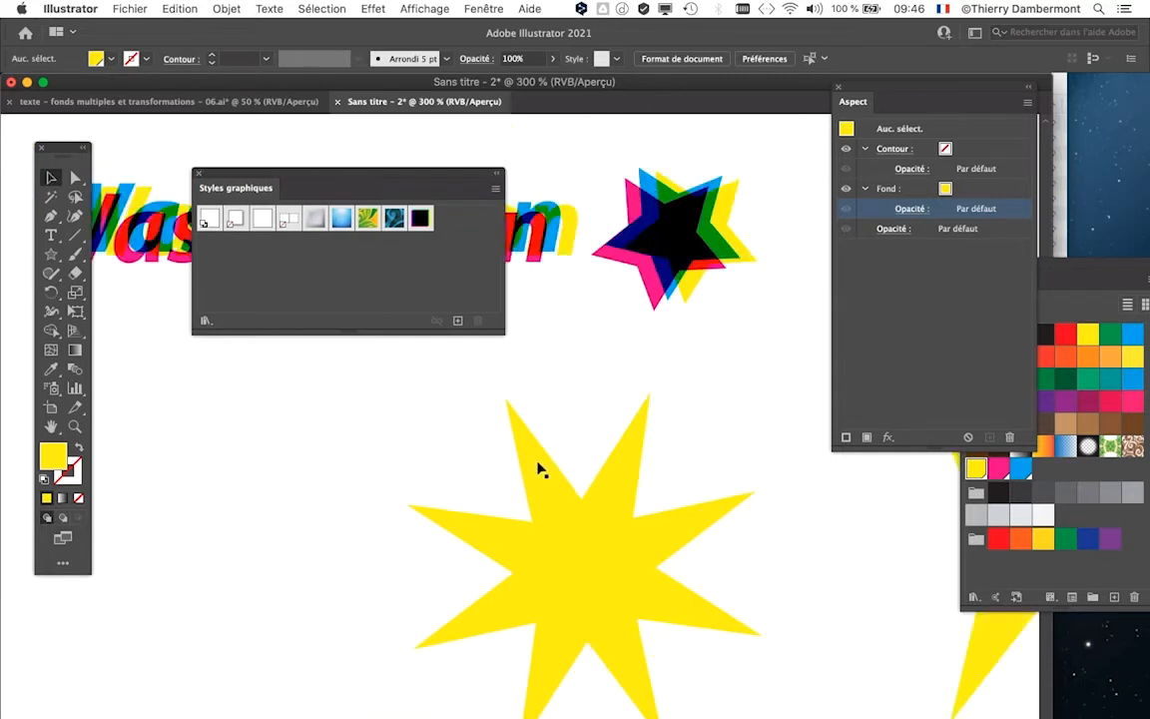
pyautogui.moveTo(534, 513); pyautogui.dragTo(543, 432)
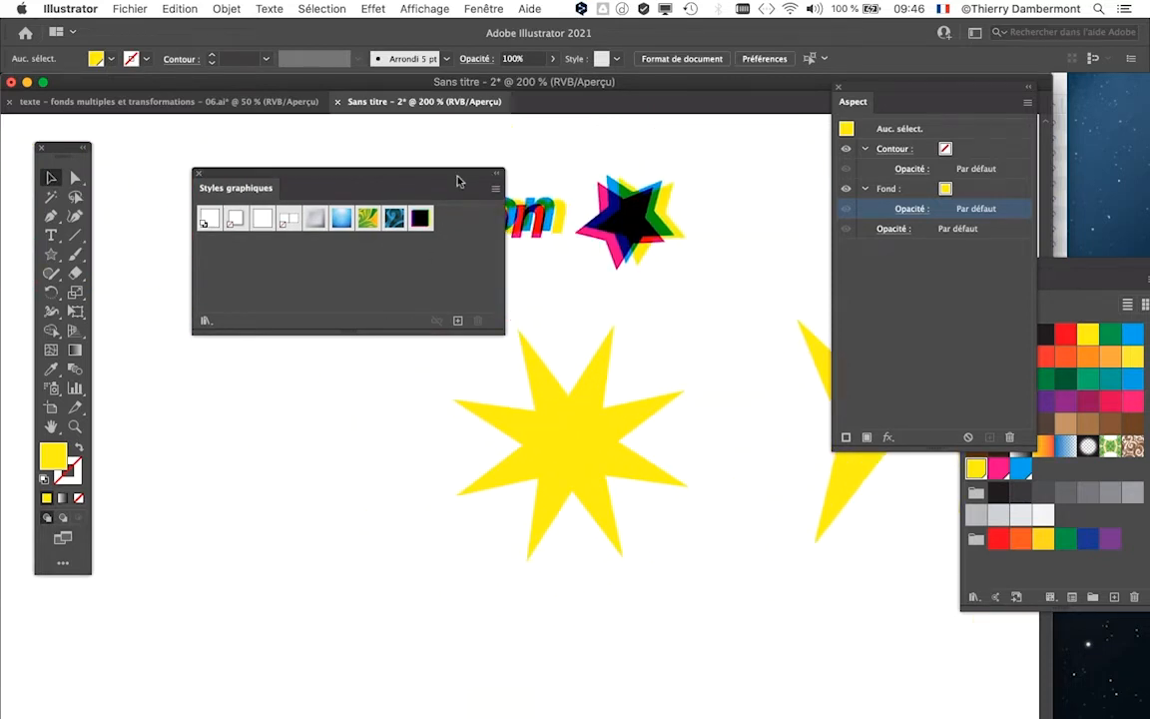
pyautogui.moveTo(459, 180); pyautogui.dragTo(384, 610)
pyautogui.click(559, 451)
pyautogui.moveTo(559, 452); pyautogui.dragTo(271, 421)
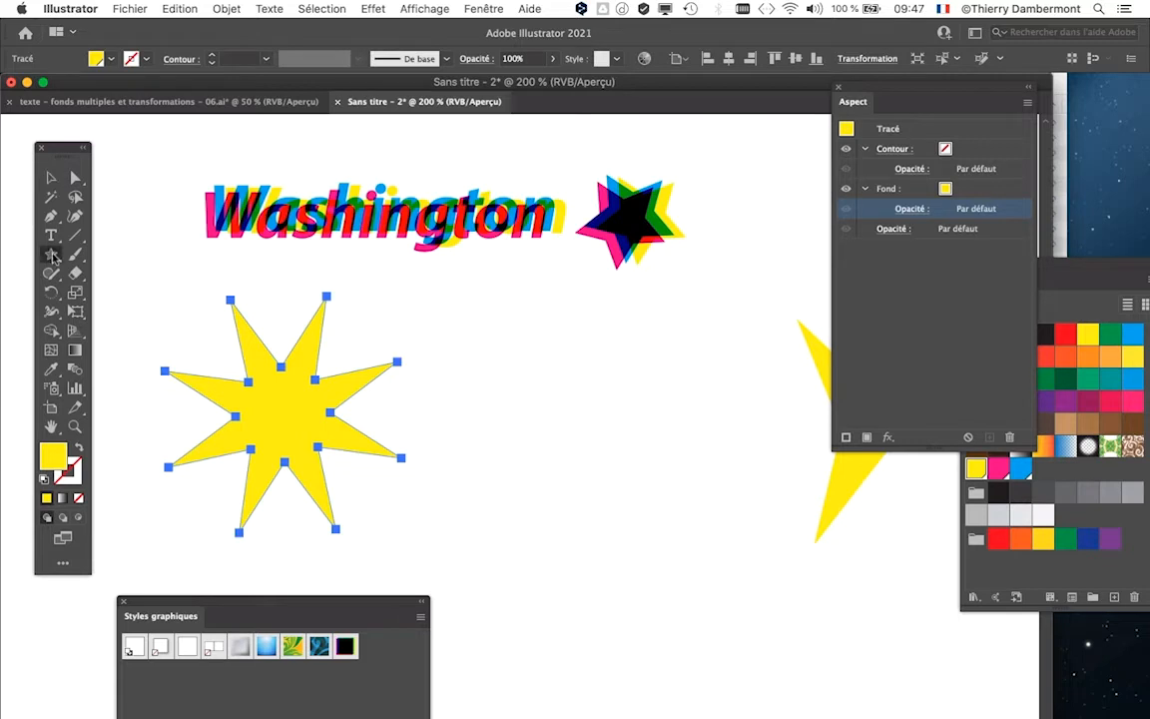
# Draw a wide rectangle overlapping the right part of the eight-pointed star and fill it with blue.
pyautogui.moveTo(53, 257); pyautogui.dragTo(147, 252)
pyautogui.moveTo(568, 373)
pyautogui.mouseDown()
pyautogui.moveTo(265, 505)
pyautogui.moveTo(279, 507)
pyautogui.mouseUp()
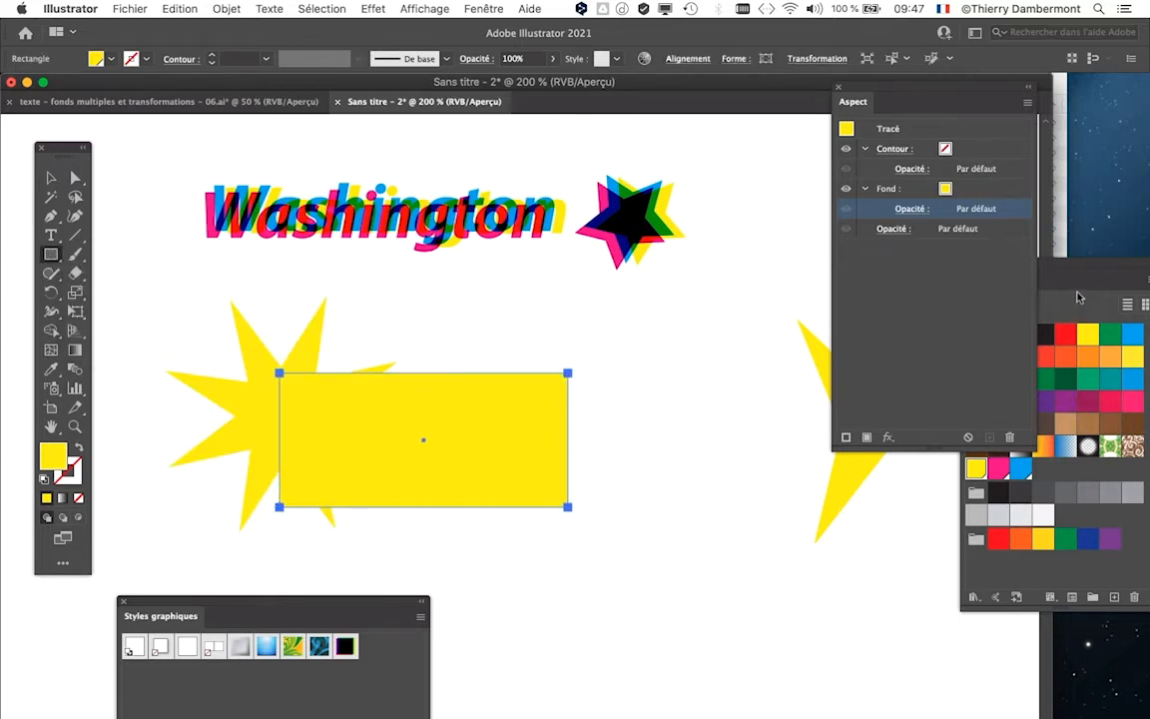
pyautogui.click(1129, 339)
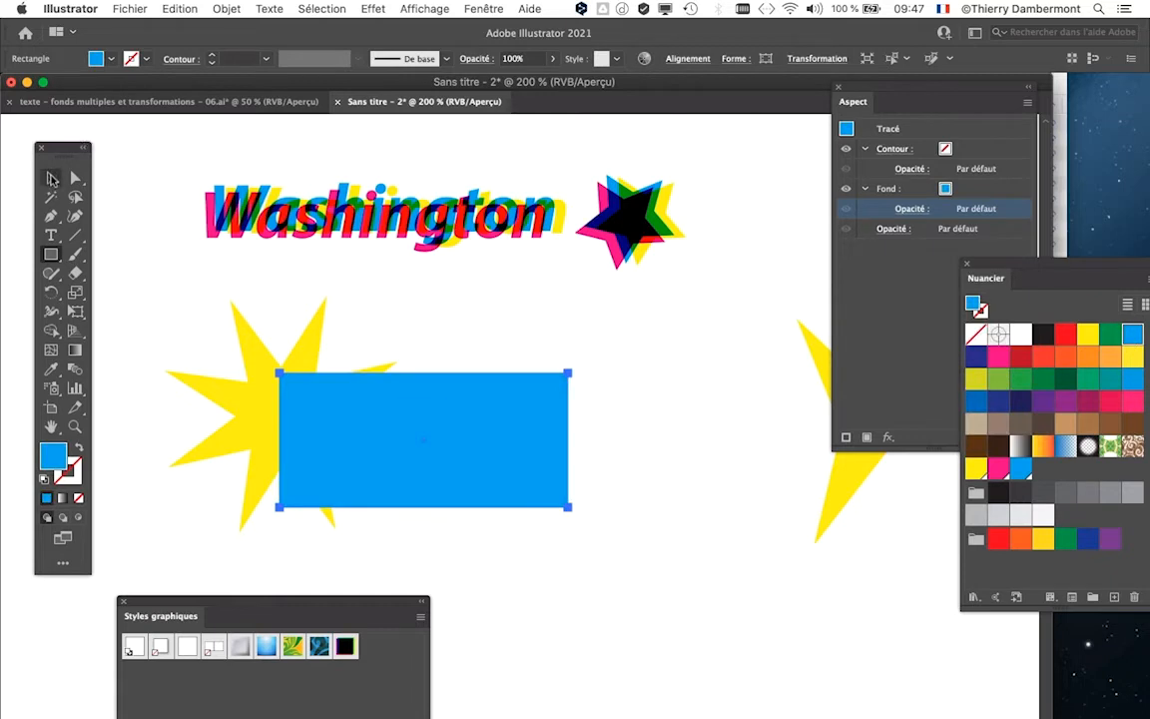
pyautogui.click(52, 177)
pyautogui.scroll(1, 312, 429)
pyautogui.moveTo(245, 332); pyautogui.dragTo(332, 333)
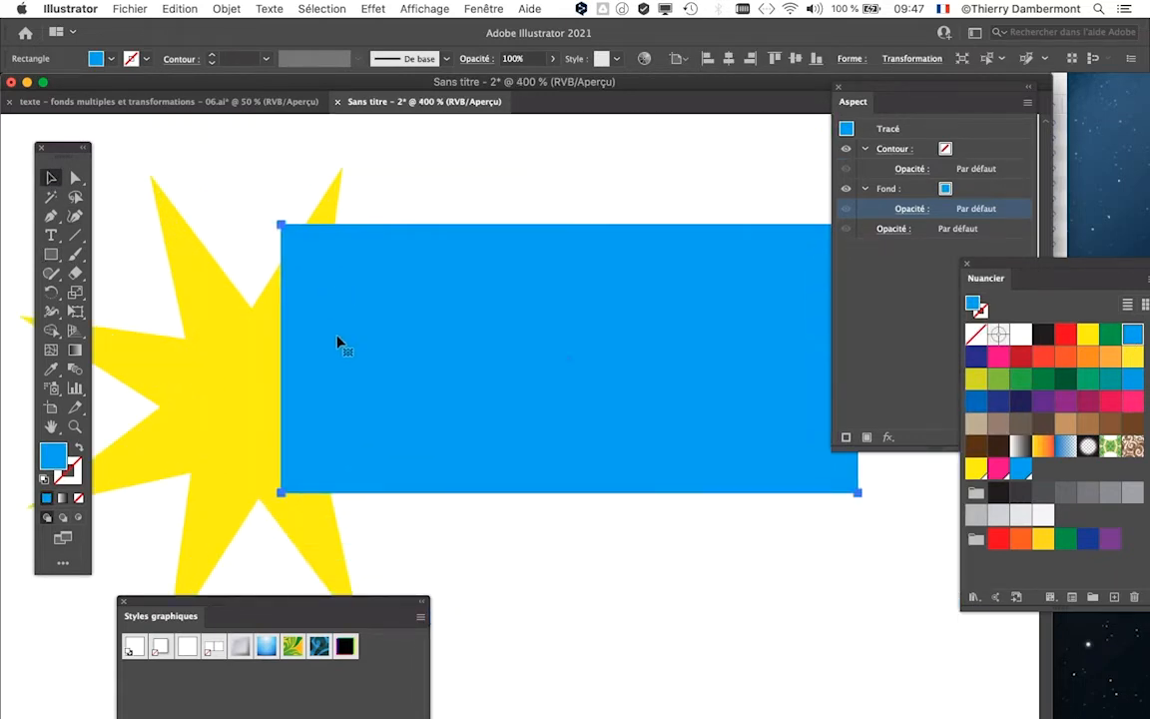
# Examine the Washington text's overlapping colours and fill blending in texte - fonds multiples et transformations - 06.ai, returning to Sans titre - 2.
pyautogui.click(200, 101)
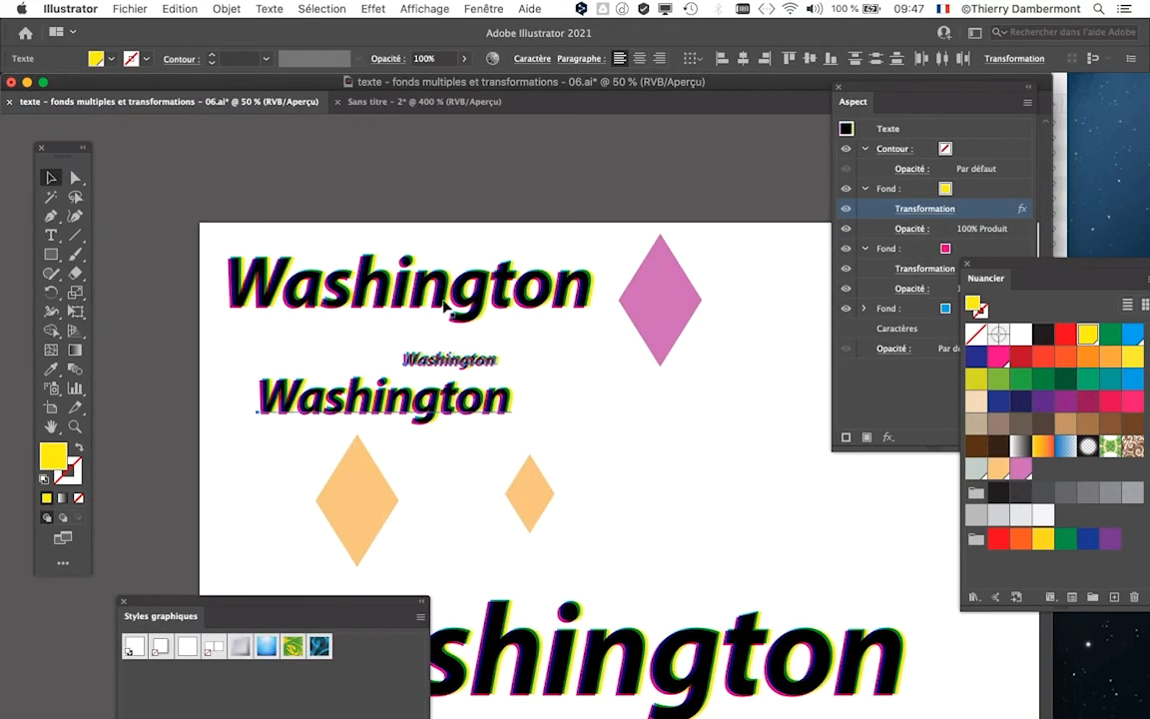
pyautogui.scroll(3, 446, 308)
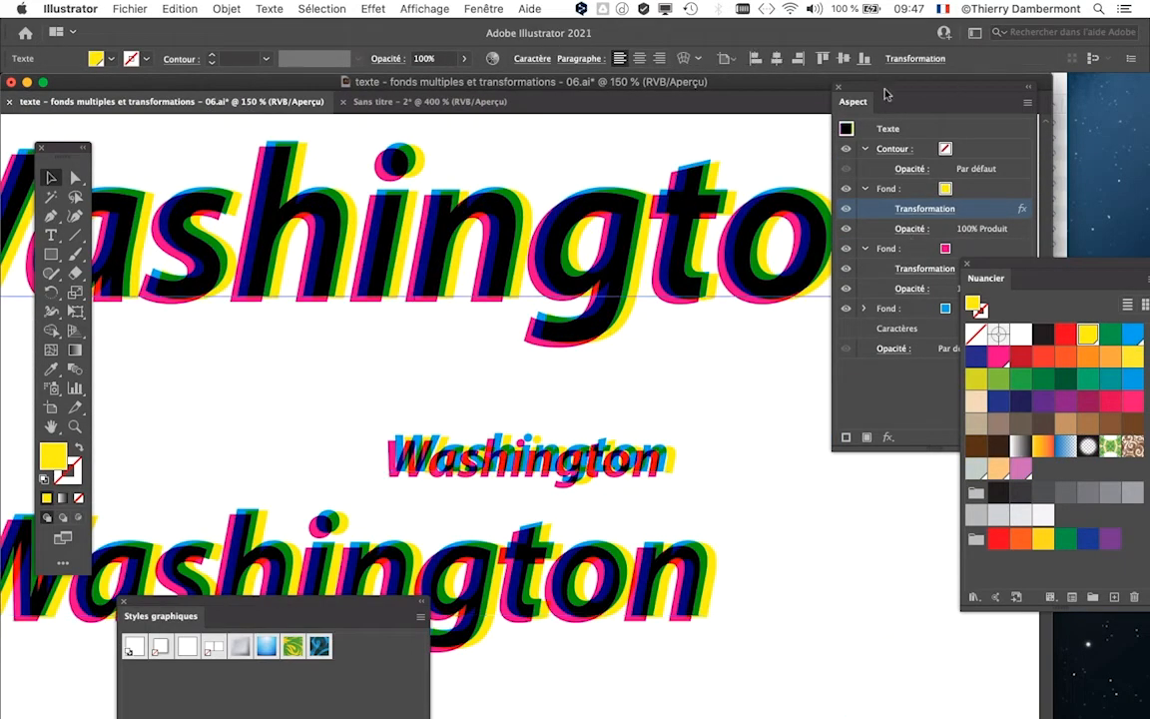
pyautogui.moveTo(885, 94); pyautogui.dragTo(666, 133)
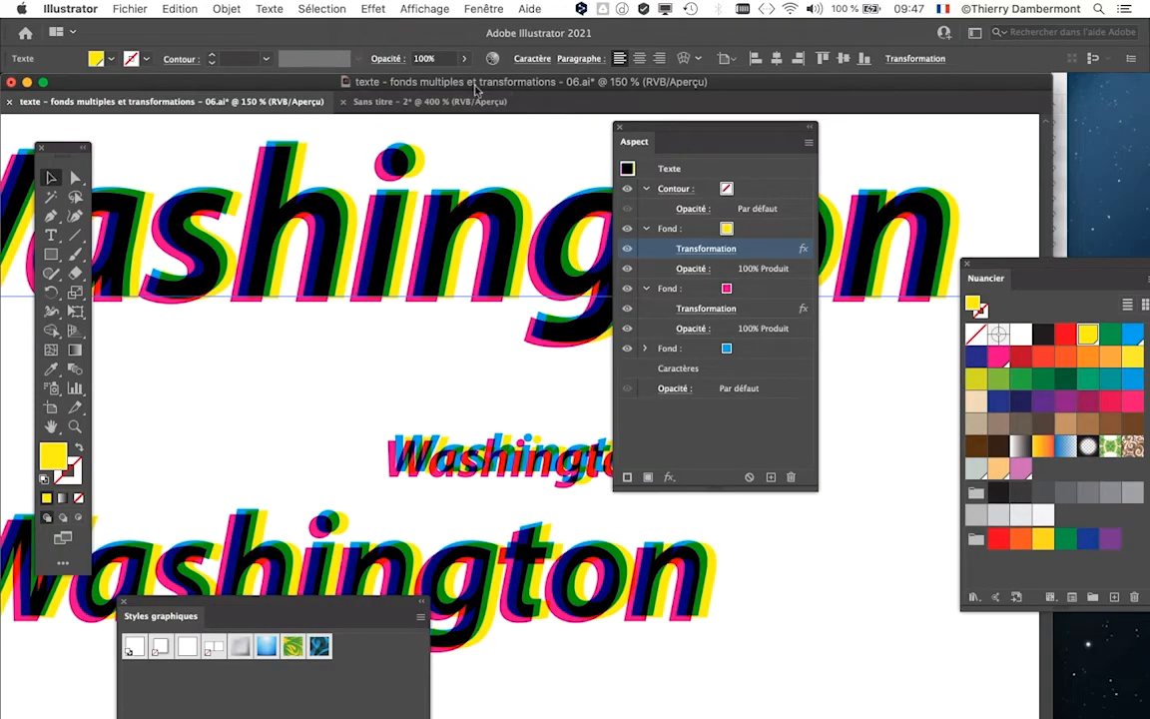
pyautogui.click(444, 101)
# Move the blue rectangle lower so it still overlaps the eight-pointed star, and place the Aspect settings beside it.
pyautogui.moveTo(666, 142); pyautogui.dragTo(925, 151)
pyautogui.moveTo(489, 294); pyautogui.dragTo(449, 330)
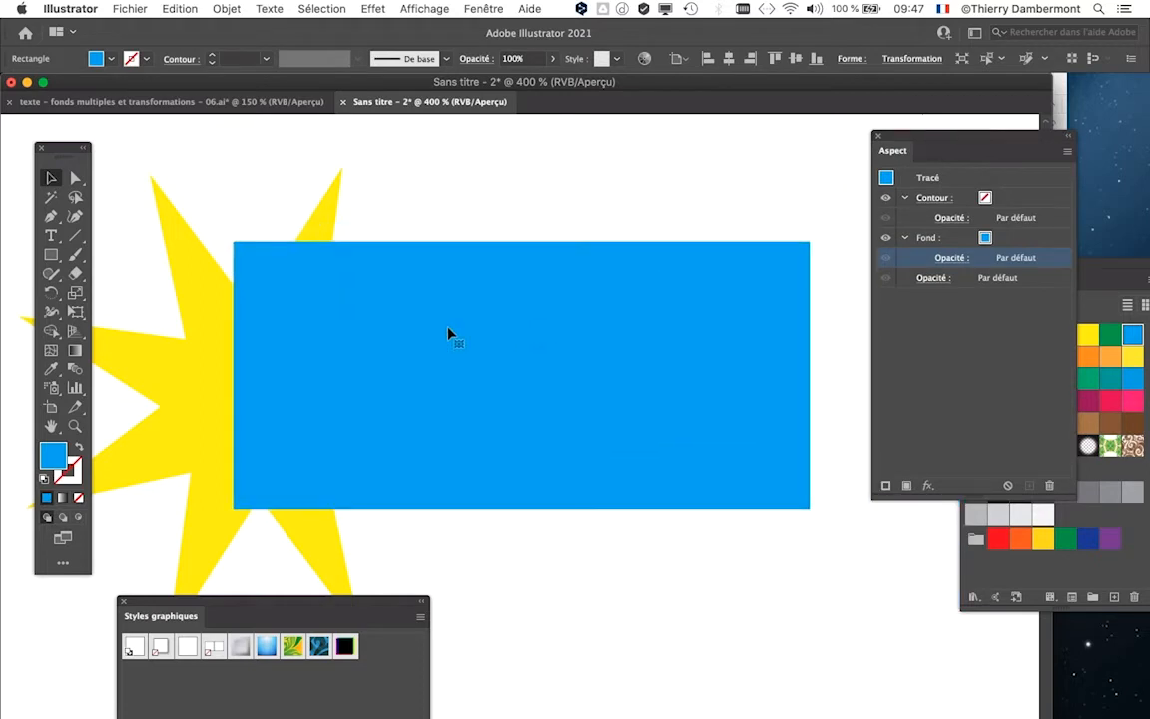
pyautogui.press('space')
pyautogui.moveTo(503, 364); pyautogui.dragTo(688, 285)
pyautogui.moveTo(651, 326); pyautogui.dragTo(634, 436)
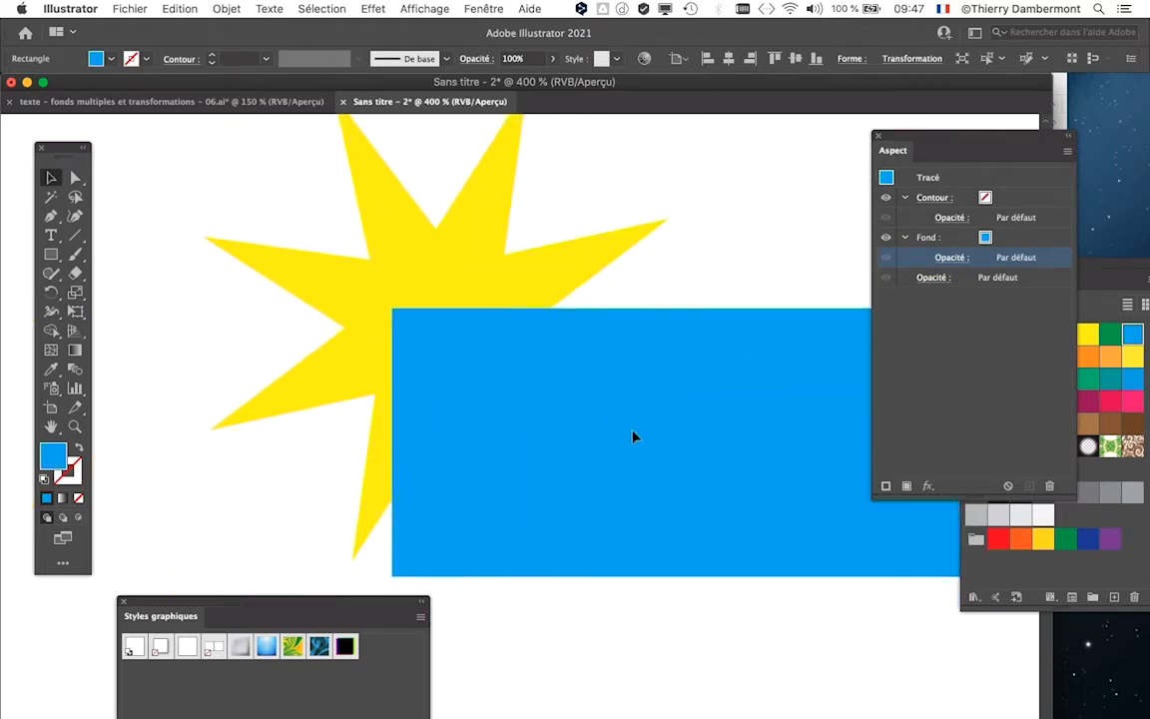
pyautogui.press('space')
pyautogui.moveTo(601, 301); pyautogui.dragTo(321, 234)
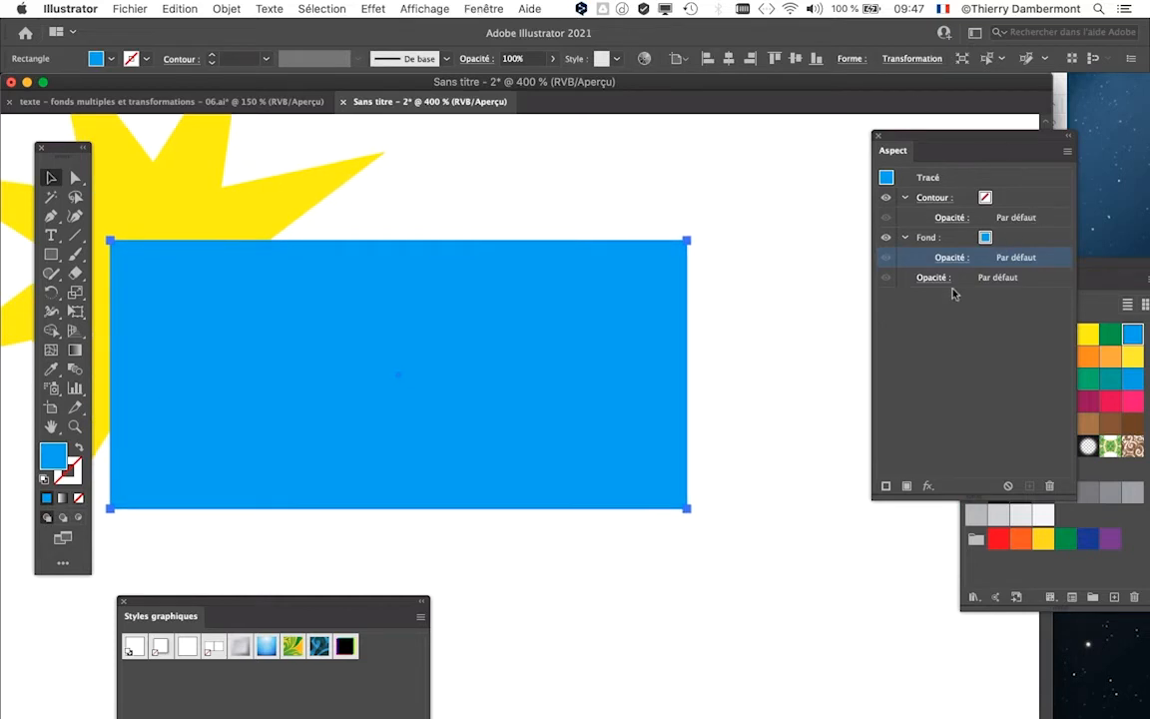
pyautogui.moveTo(931, 145); pyautogui.dragTo(773, 155)
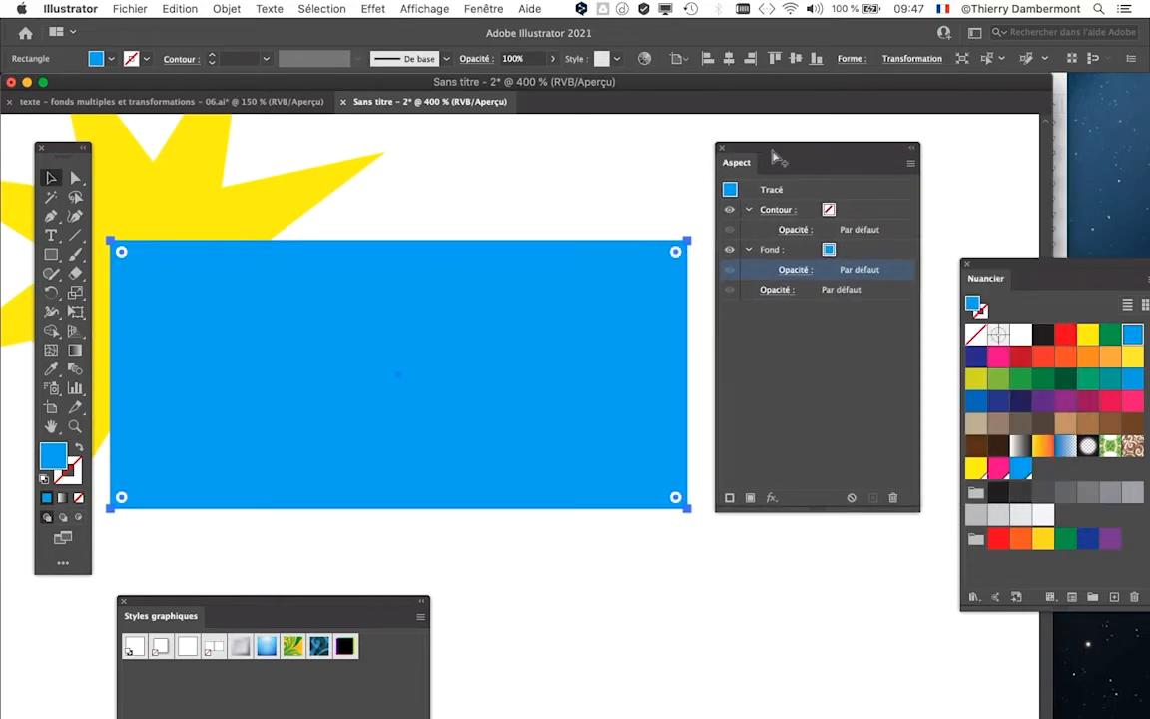
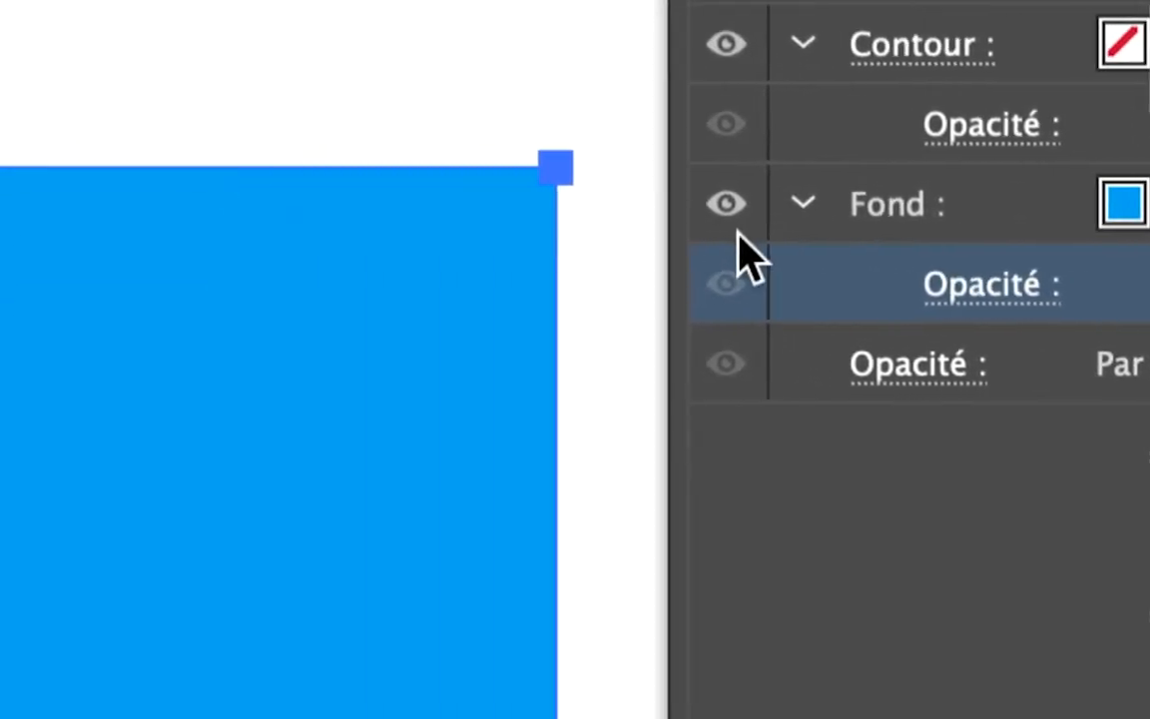
# Collapse the rectangle's Contour and Fond attributes and set its overall blending mode to Produit.
pyautogui.click(757, 230)
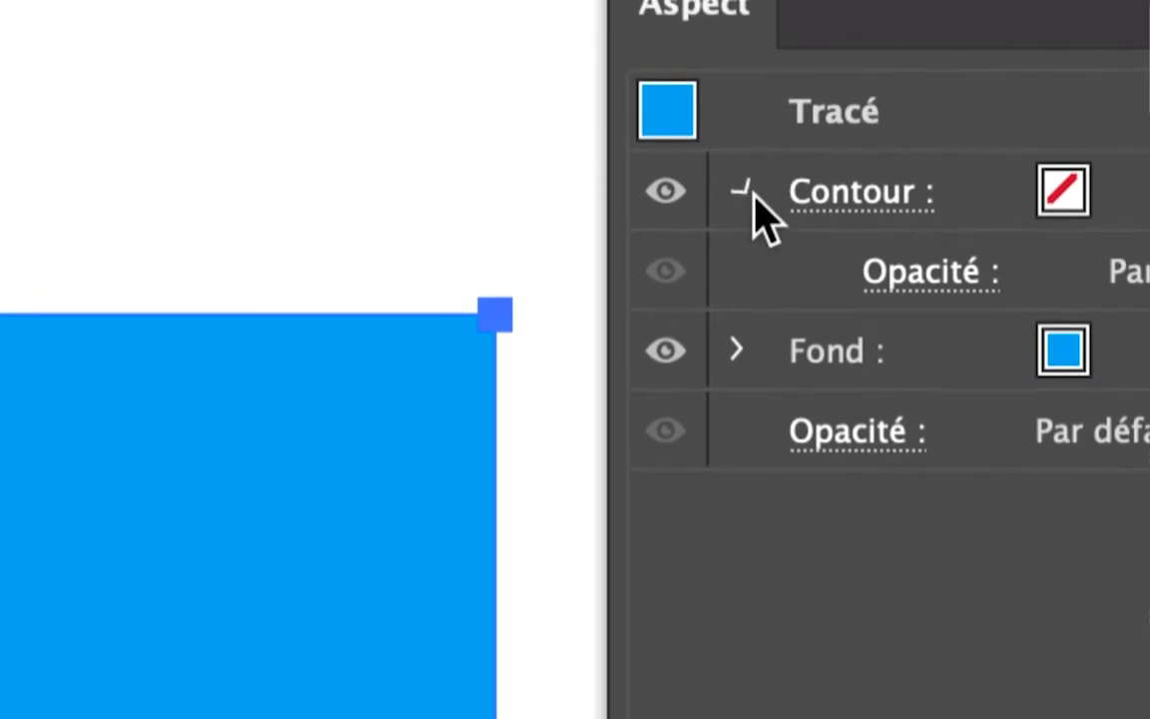
pyautogui.click(758, 66)
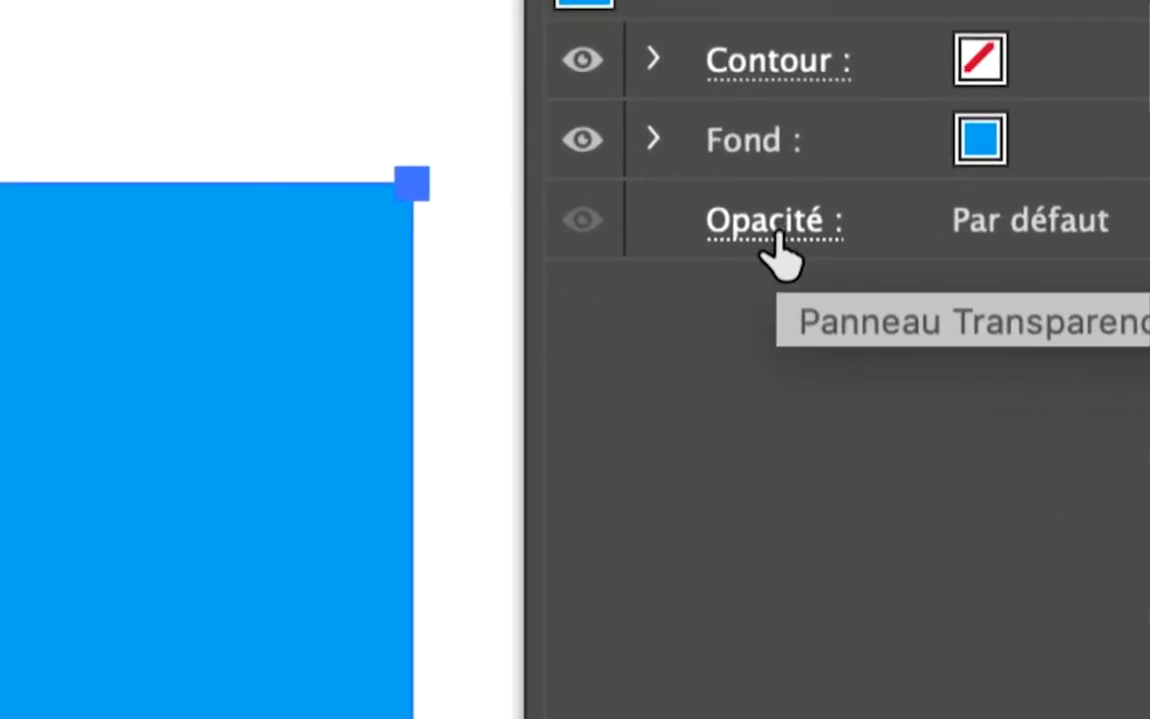
pyautogui.click(777, 244)
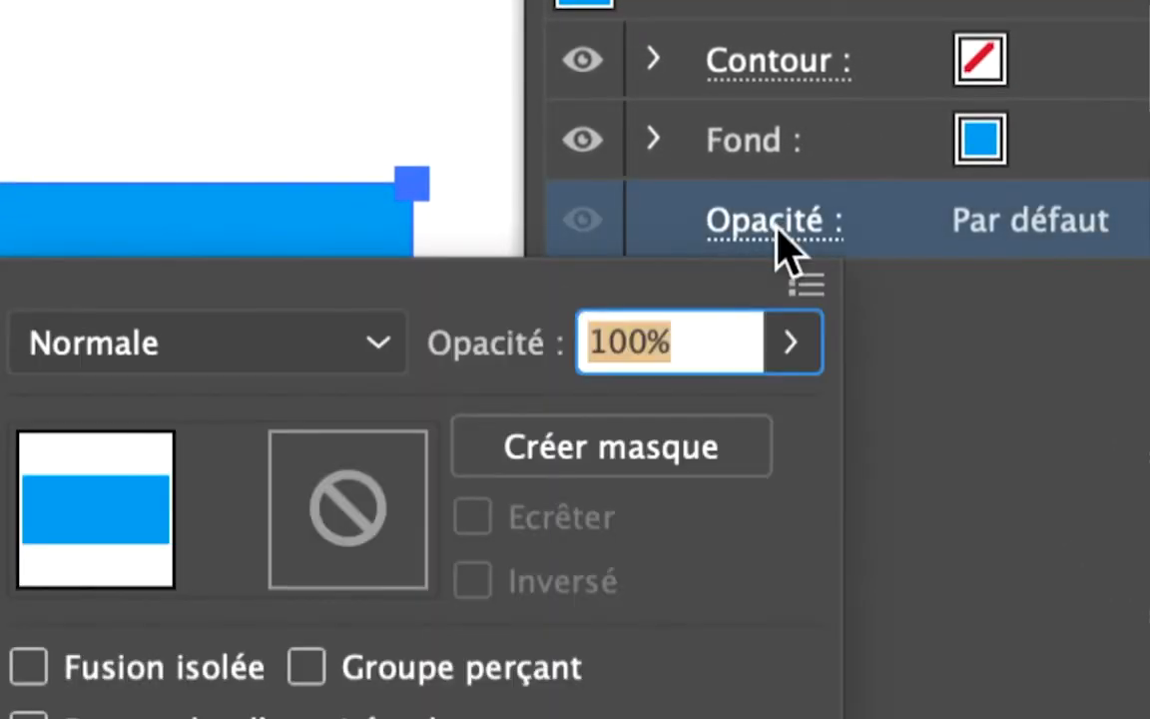
pyautogui.click(292, 343)
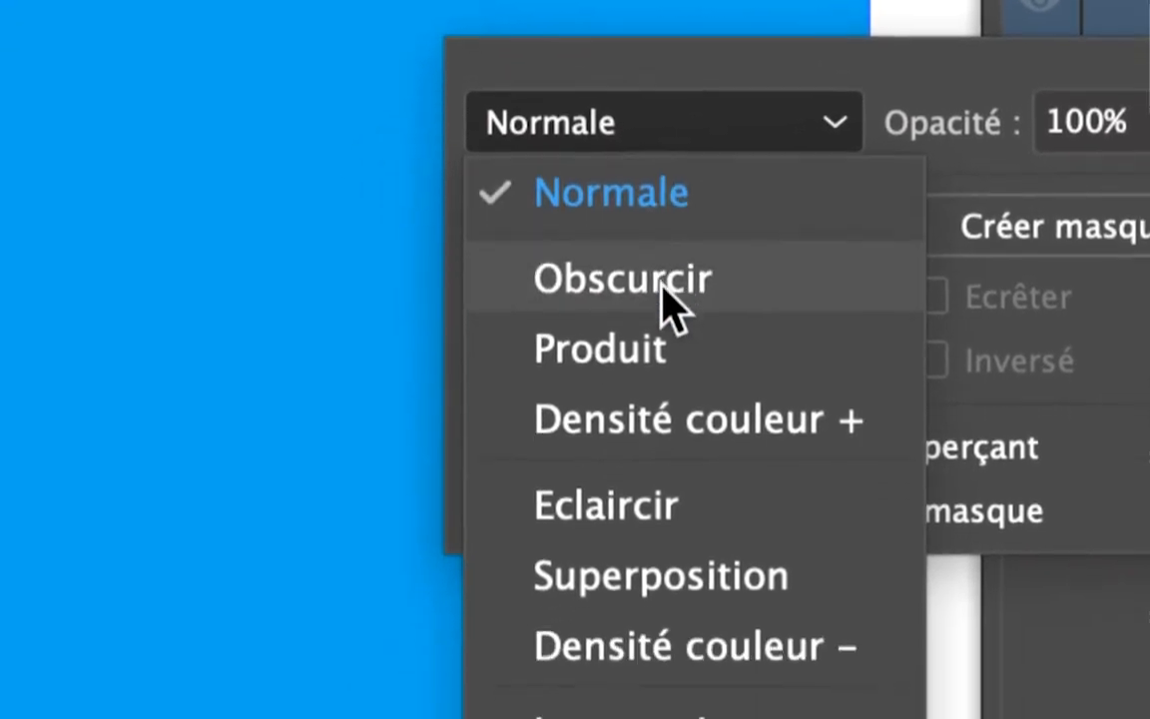
pyautogui.click(659, 346)
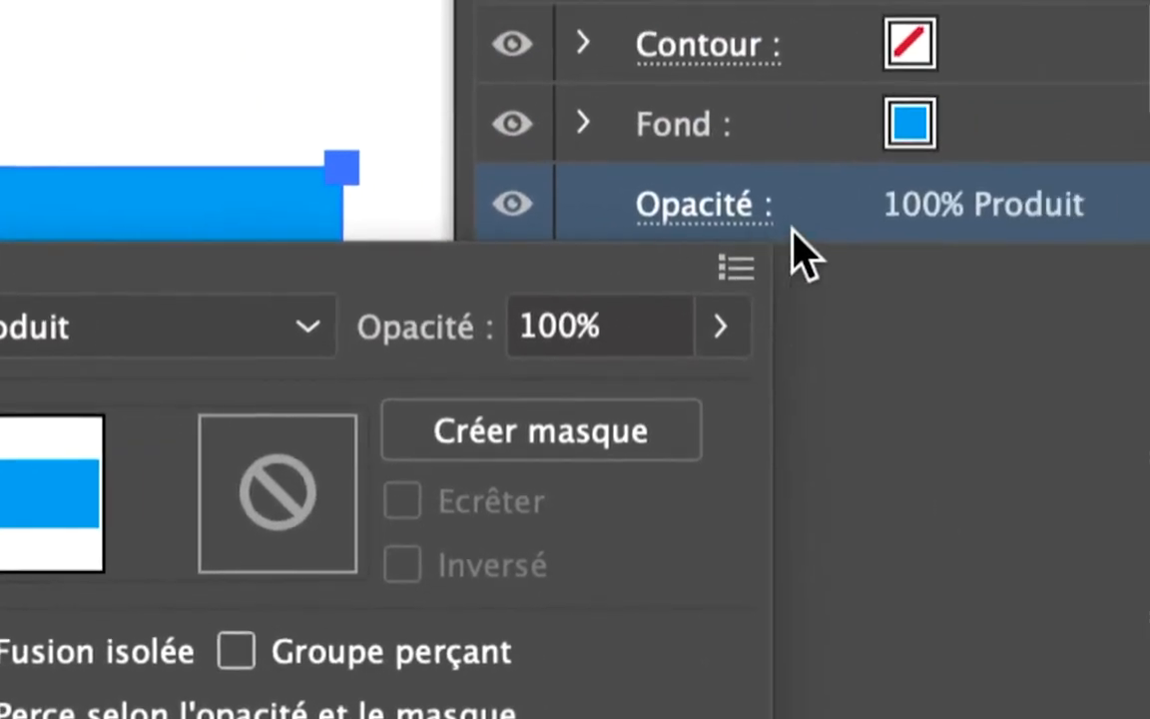
# Close the opacity settings and move the blue rectangle away from the star's centre so it covers only the star's right-hand points.
pyautogui.click(804, 255)
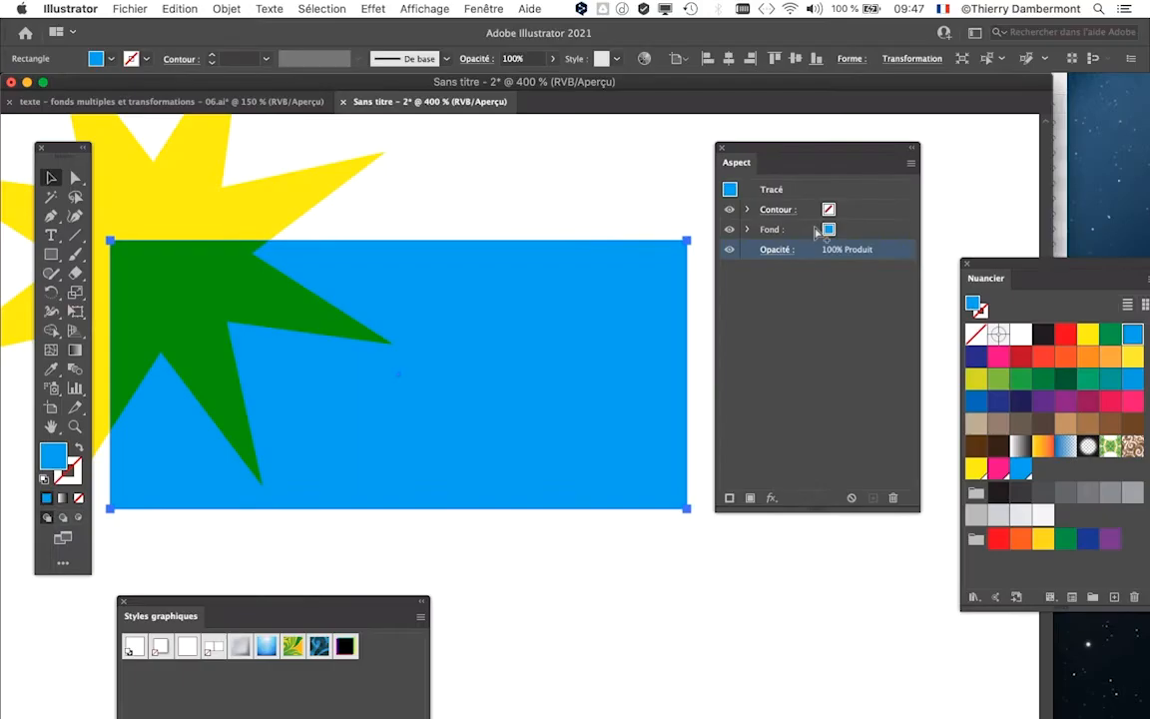
pyautogui.hscroll(-5, 380, 279)
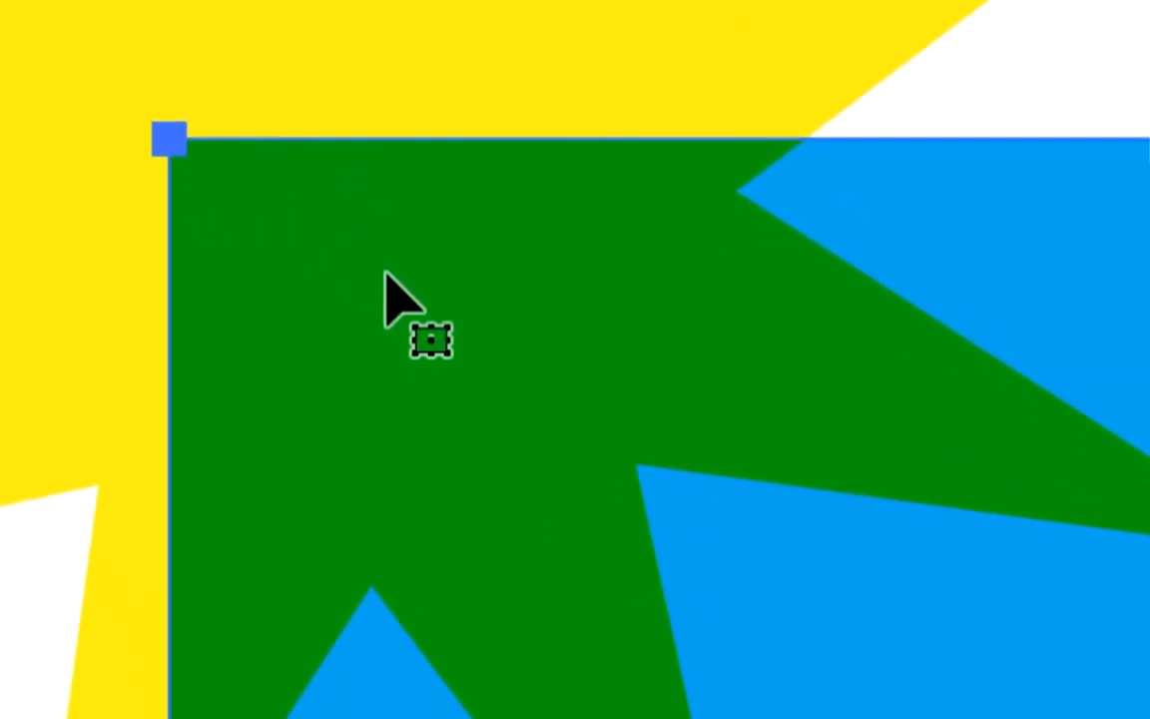
pyautogui.moveTo(409, 275); pyautogui.dragTo(672, 208)
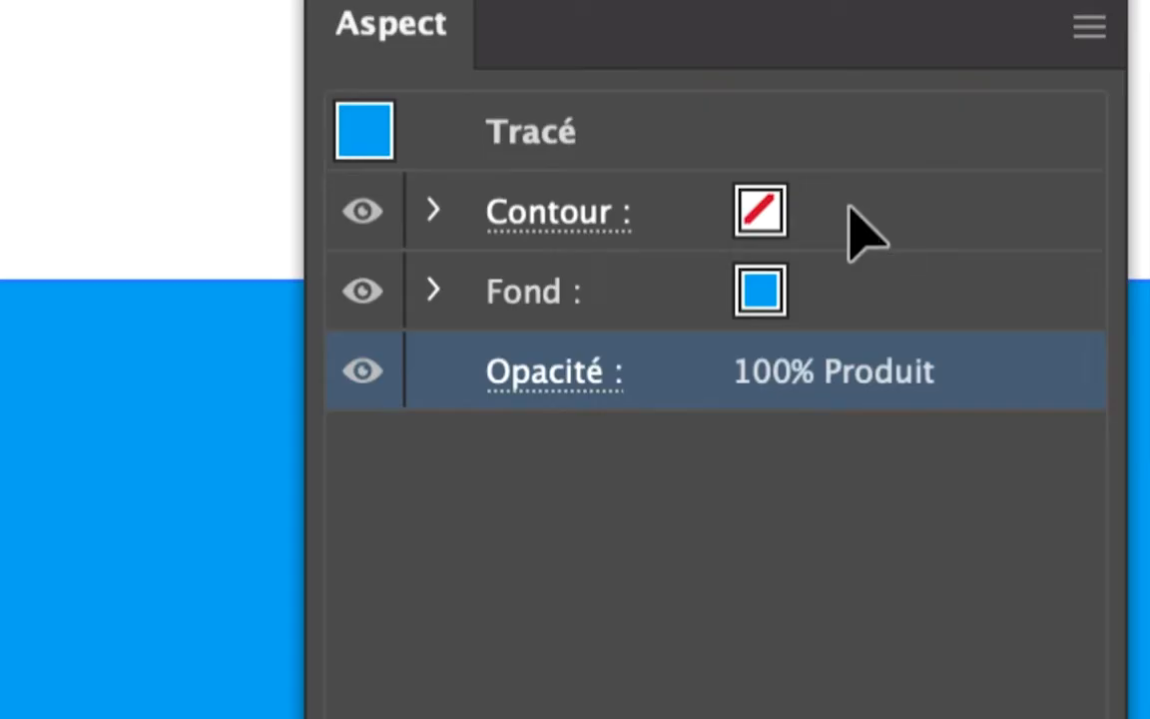
# Give the blue rectangle a black contour 4 mm thick.
pyautogui.click(830, 211)
pyautogui.click(820, 212)
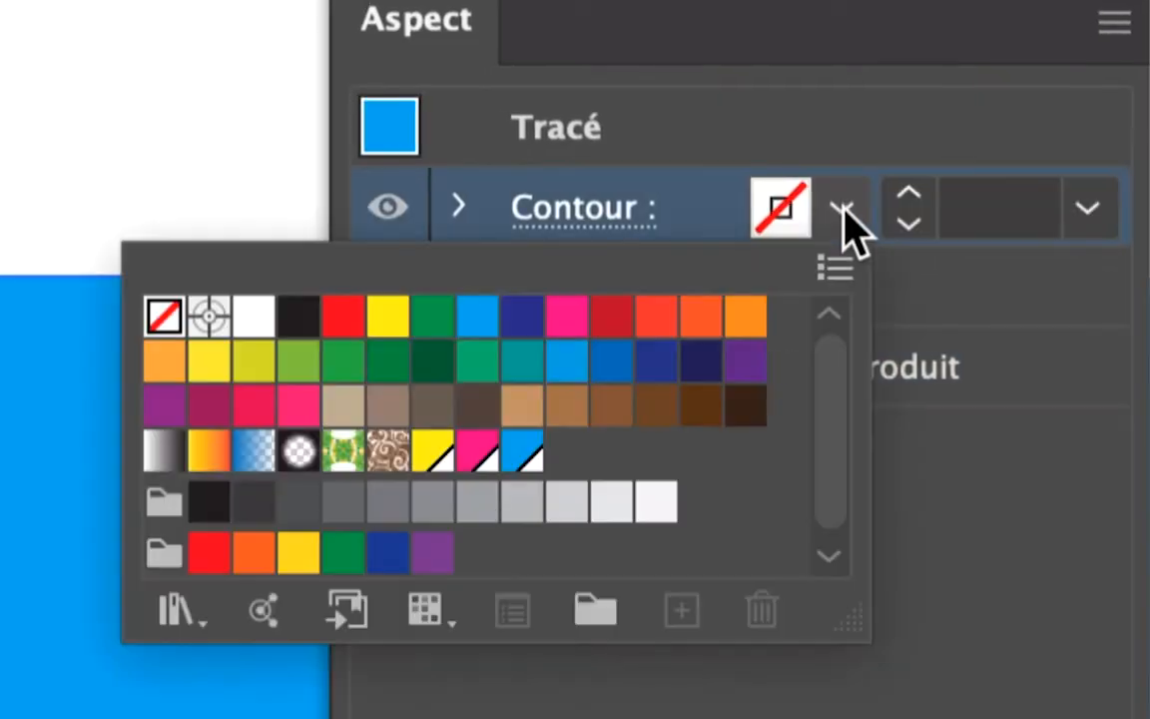
pyautogui.click(898, 197)
pyautogui.click(859, 205)
pyautogui.click(859, 205)
pyautogui.click(853, 205)
pyautogui.click(853, 204)
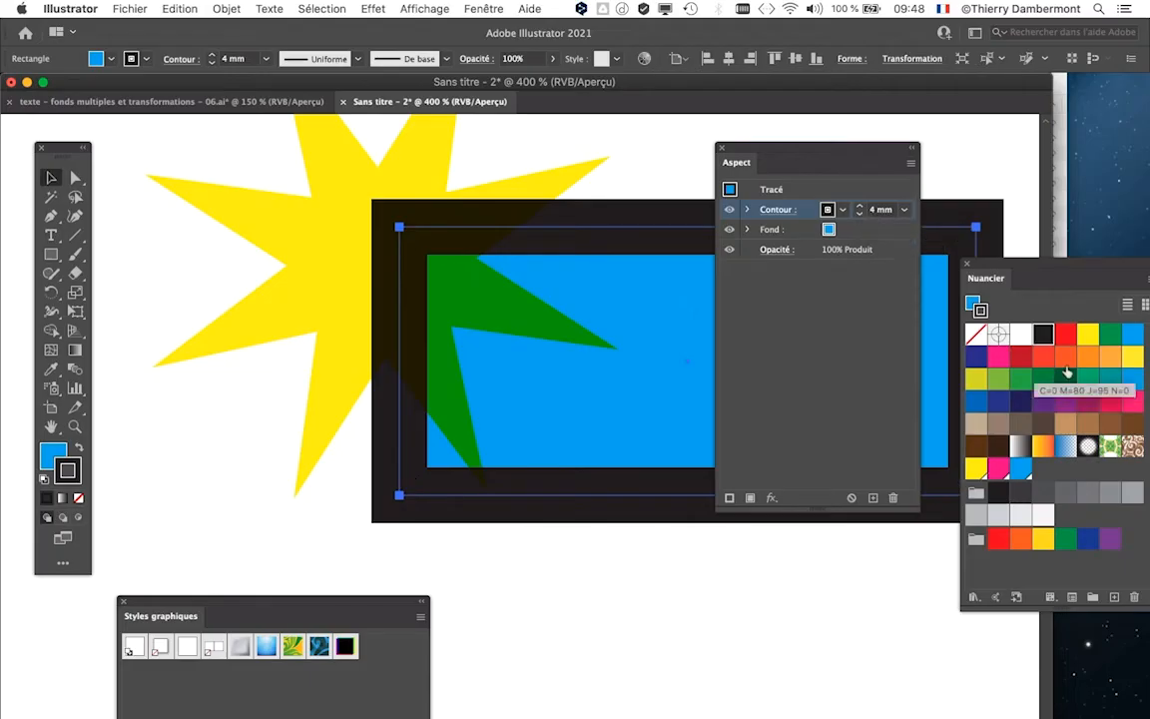
# Try red, cyan, orange, yellow and teal swatches on the rectangle's contour to compare how they blend with the star.
pyautogui.click(1021, 357)
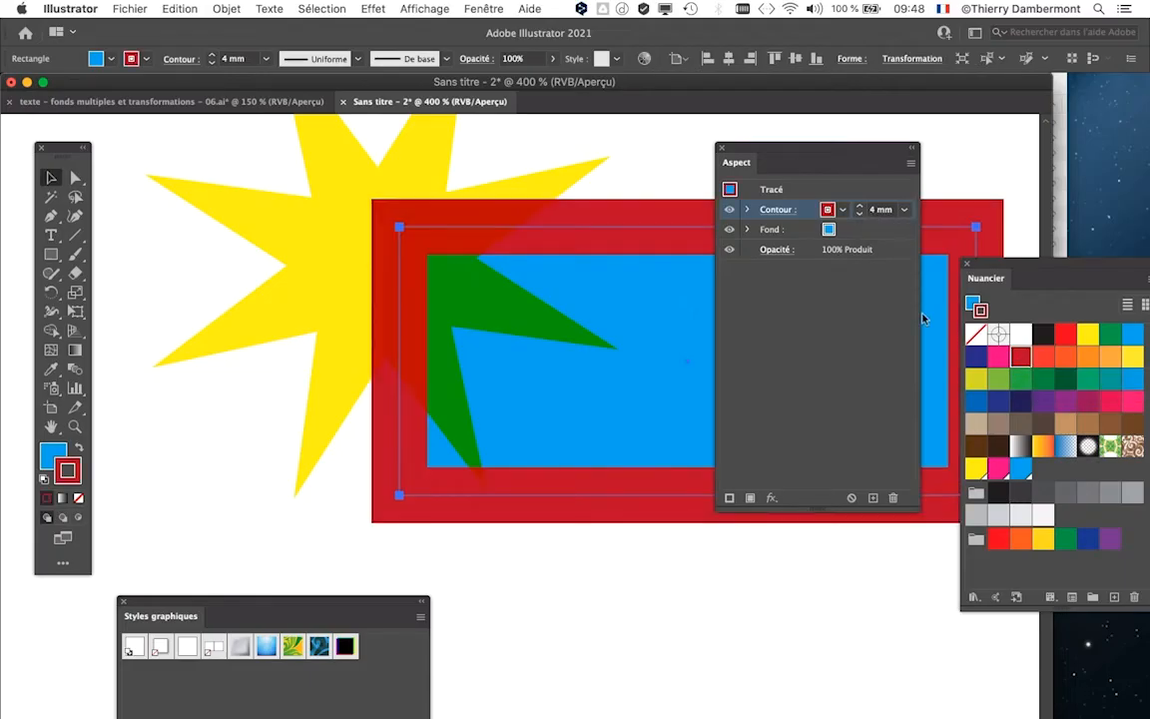
pyautogui.click(1131, 336)
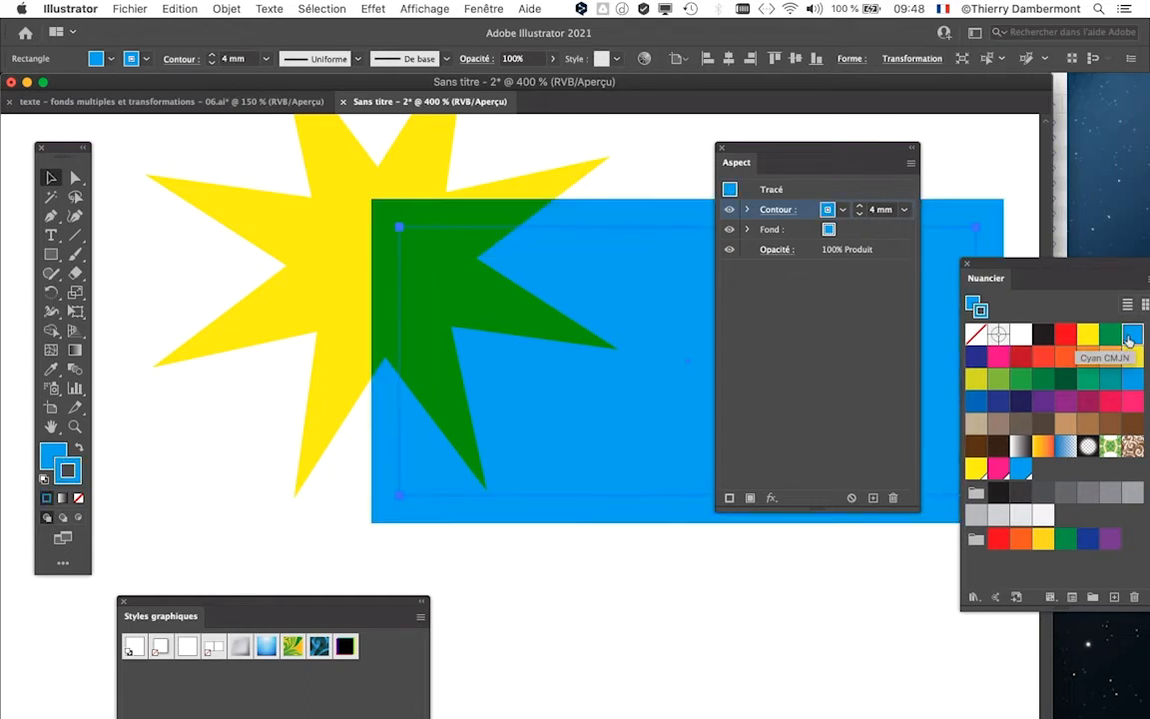
pyautogui.click(1115, 339)
pyautogui.click(1111, 360)
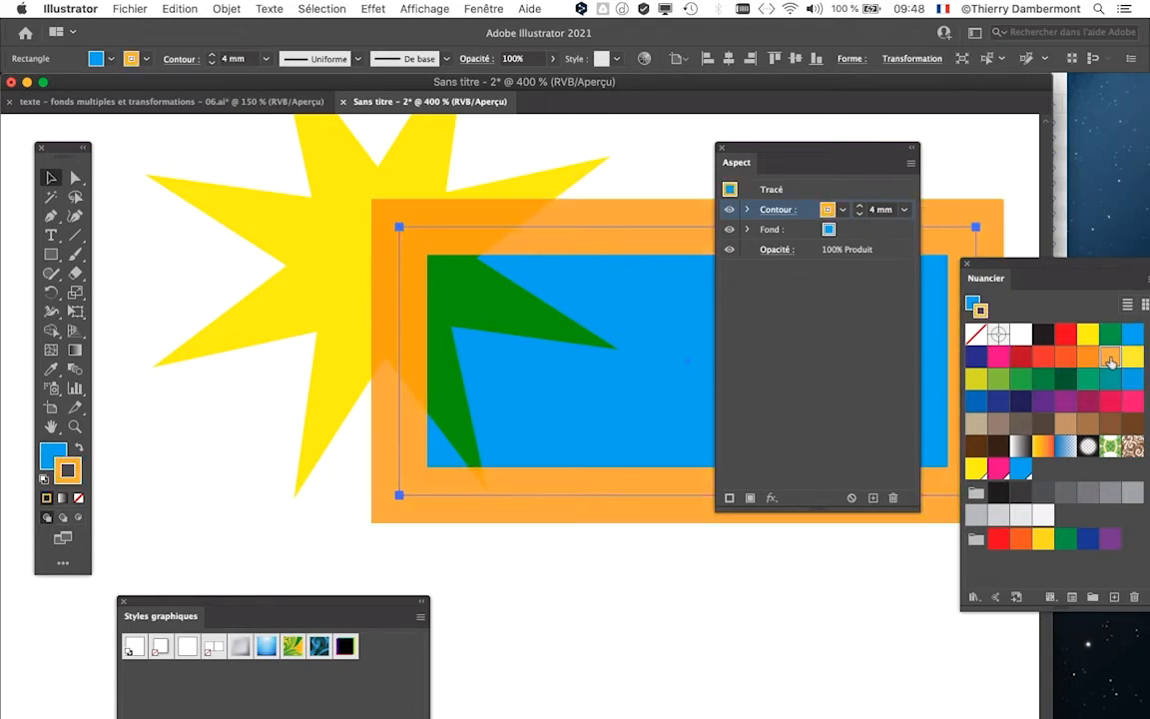
pyautogui.click(1134, 357)
pyautogui.click(1111, 378)
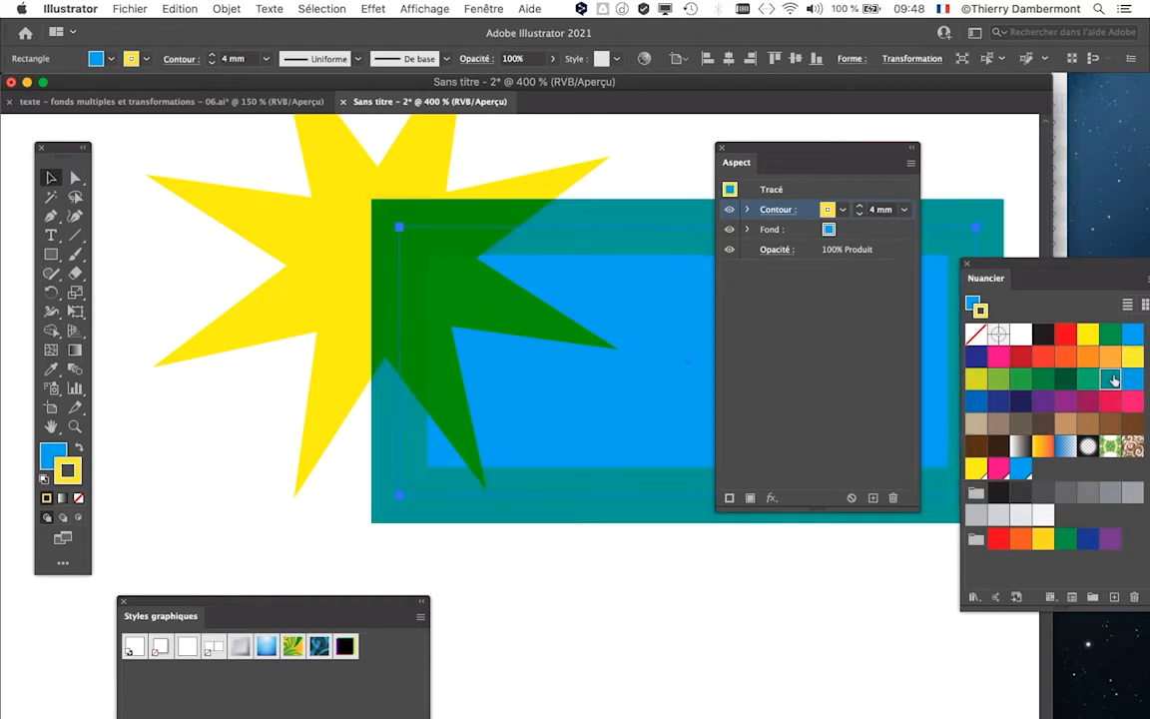
pyautogui.click(1131, 379)
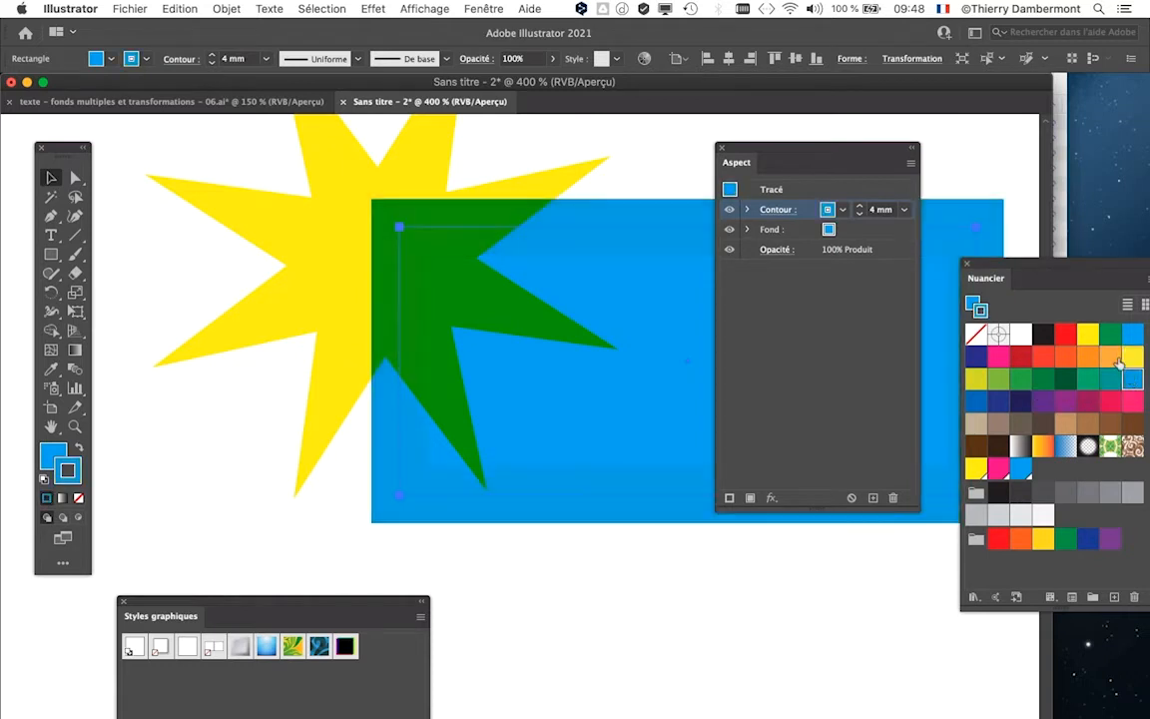
pyautogui.click(1111, 358)
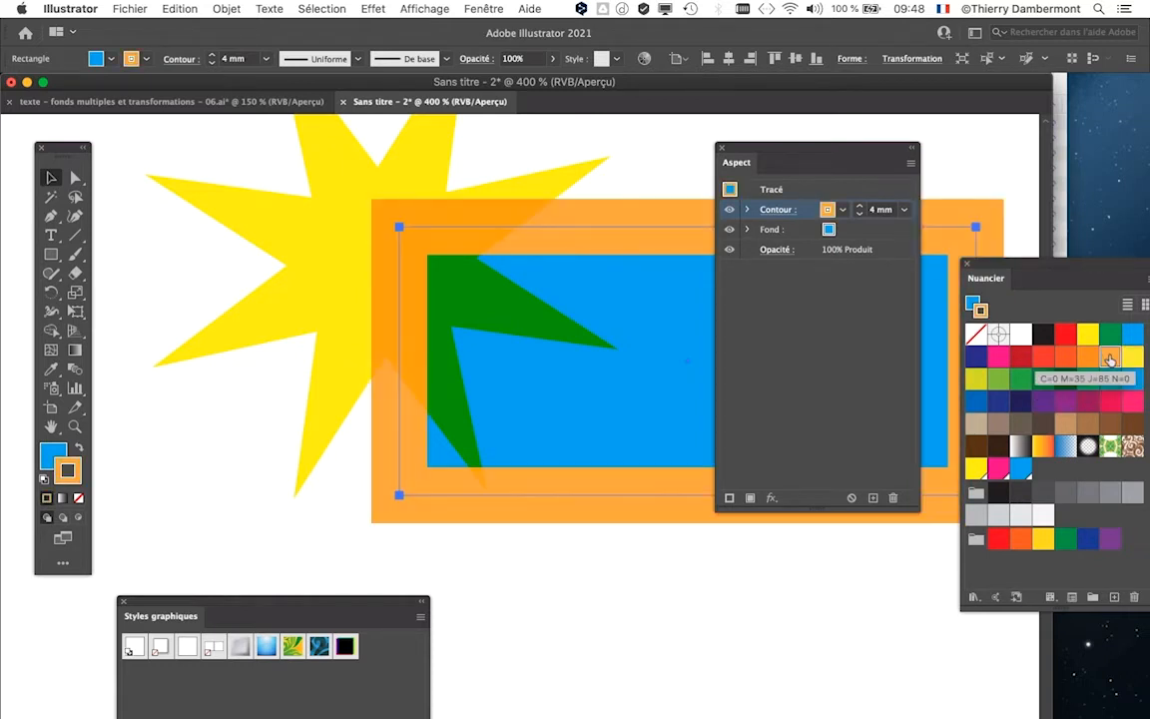
pyautogui.click(1128, 358)
pyautogui.click(1110, 356)
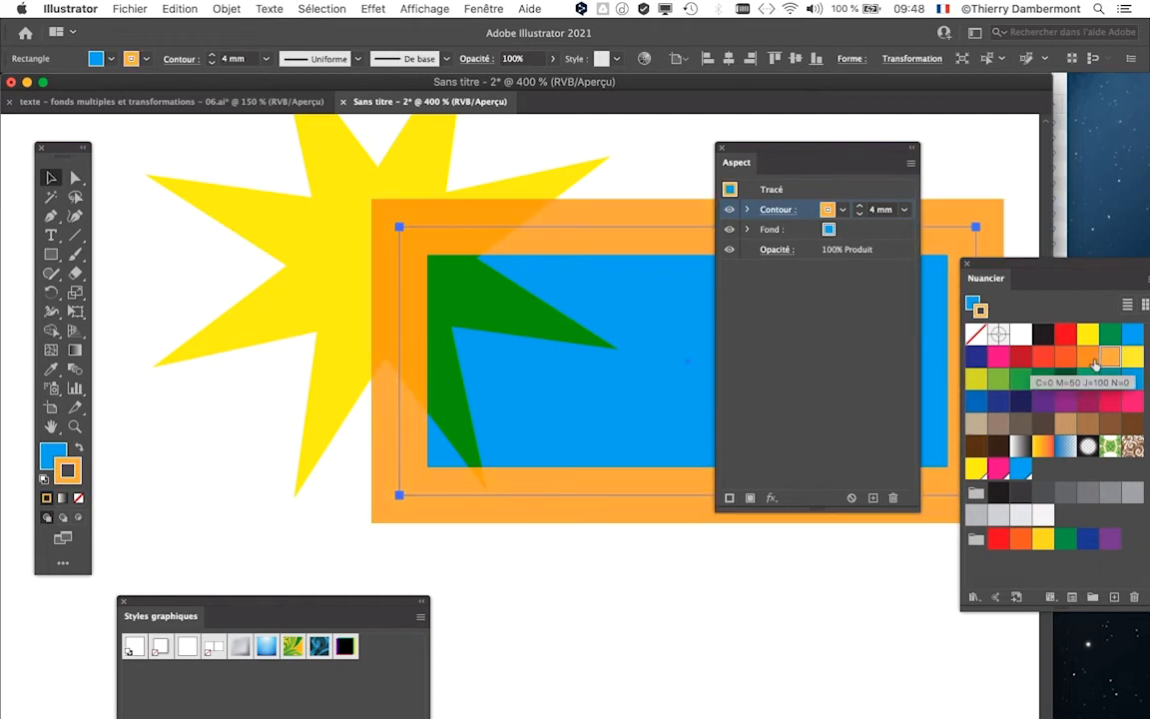
# Colour the rectangle's contour with a light brown swatch.
pyautogui.click(1044, 357)
pyautogui.click(1064, 378)
pyautogui.click(1065, 423)
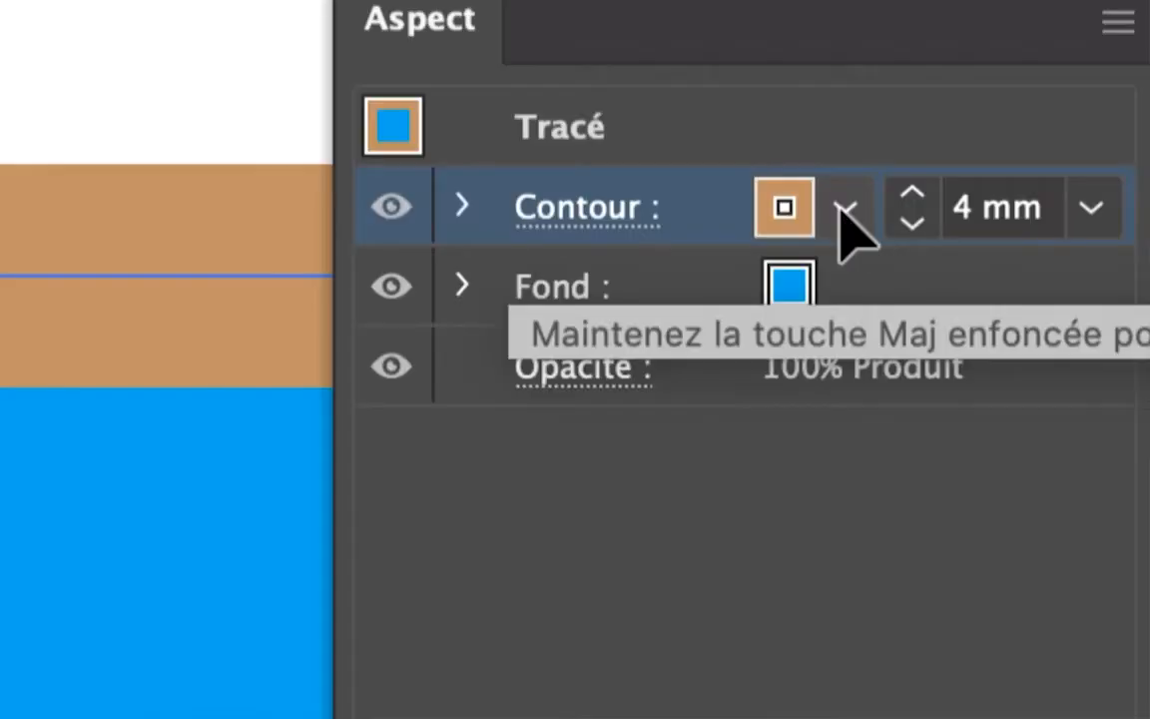
# Examine the individual Opacité settings of the rectangle's Contour and Fond attributes, then collapse them again.
pyautogui.click(462, 206)
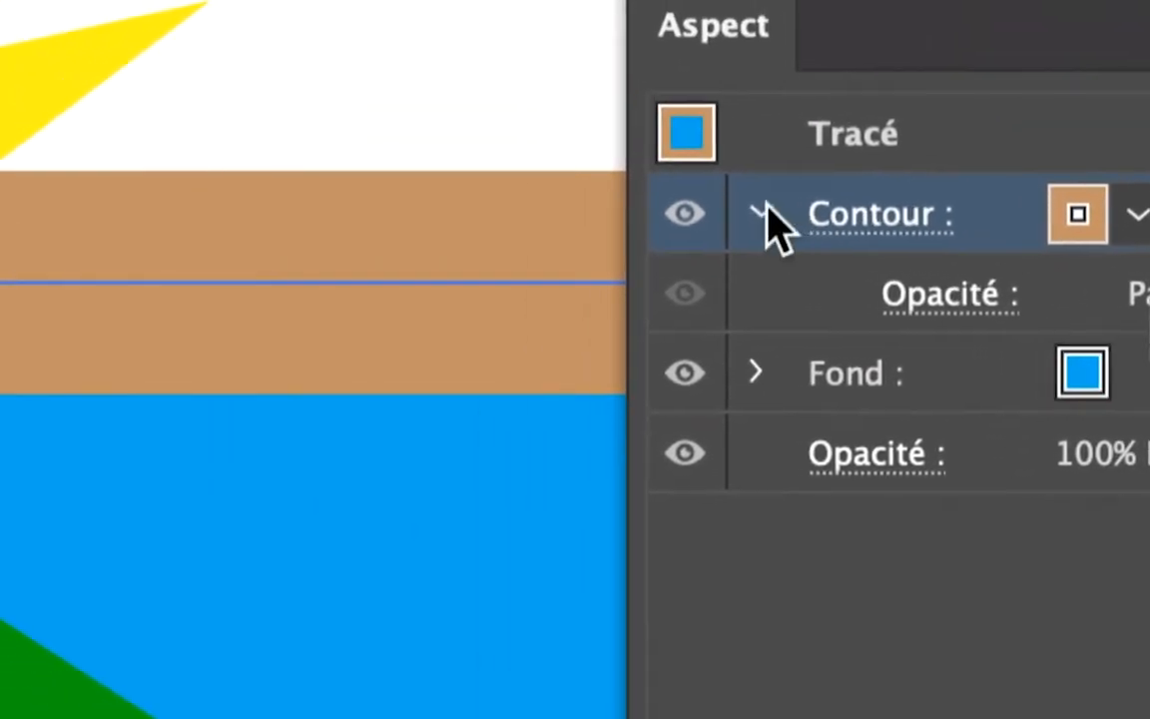
pyautogui.click(764, 214)
pyautogui.click(758, 292)
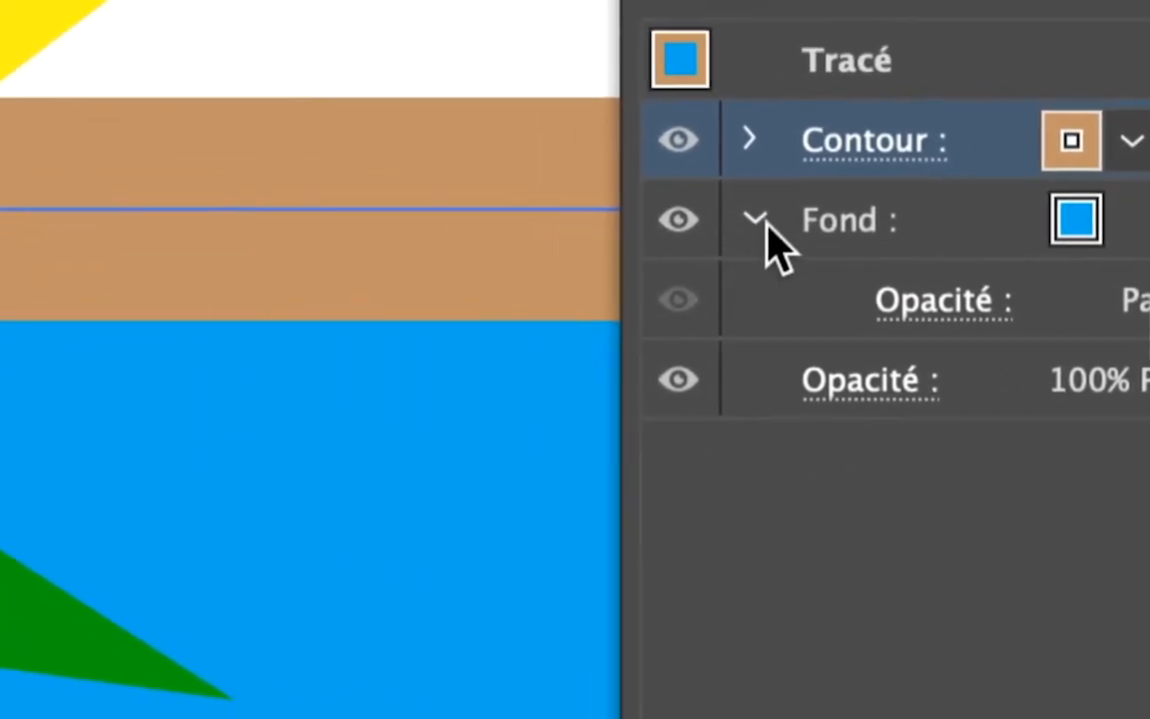
pyautogui.click(419, 152)
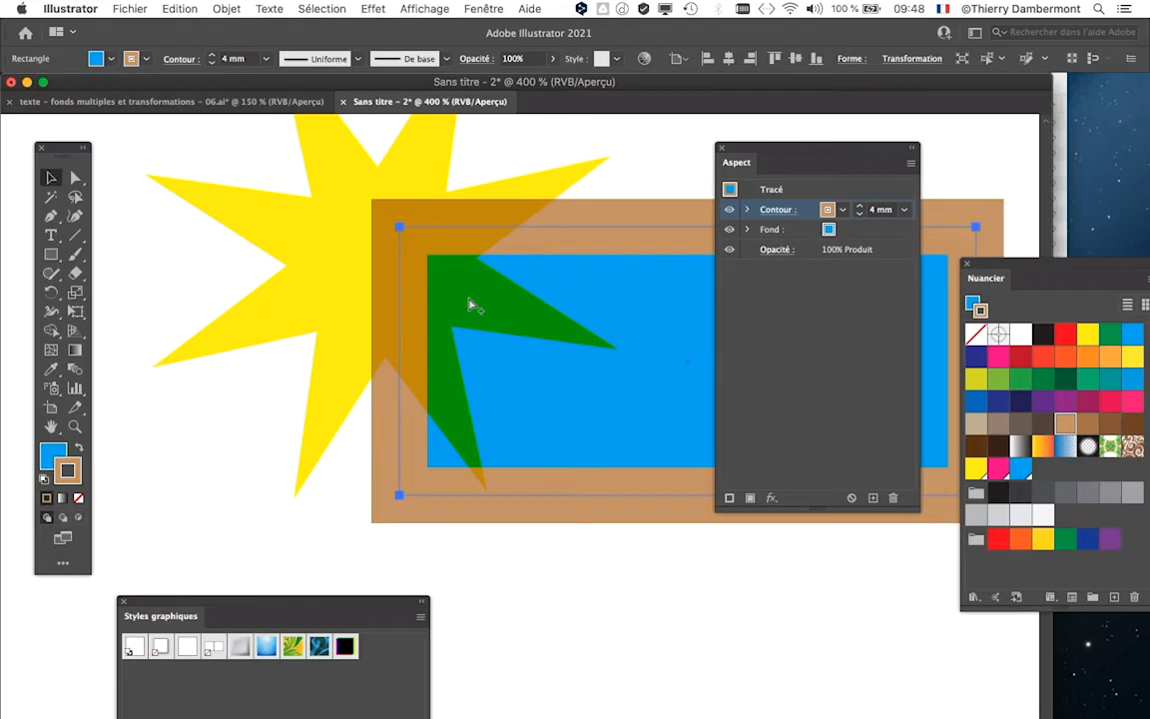
# Move the brown-bordered rectangle across the star through several positions, leaving it over the star's upper-left points.
pyautogui.moveTo(539, 275); pyautogui.dragTo(22, 614)
pyautogui.moveTo(340, 384); pyautogui.dragTo(330, 409)
pyautogui.moveTo(544, 442); pyautogui.dragTo(380, 329)
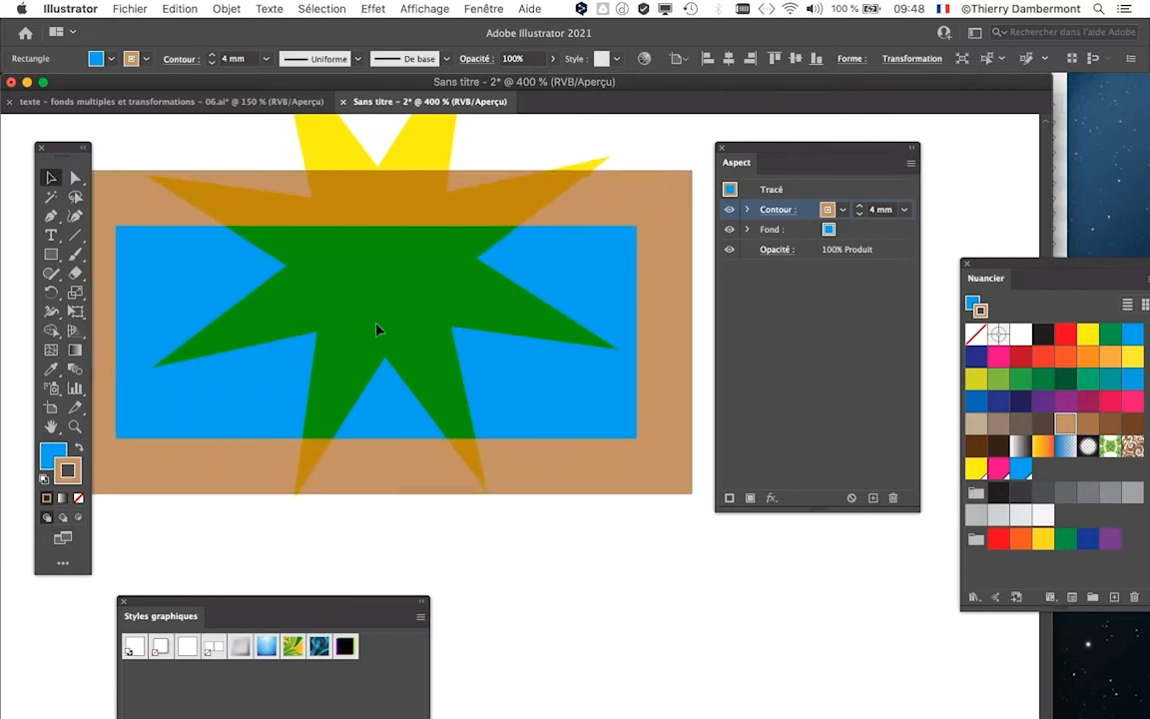
pyautogui.moveTo(547, 333); pyautogui.dragTo(599, 319)
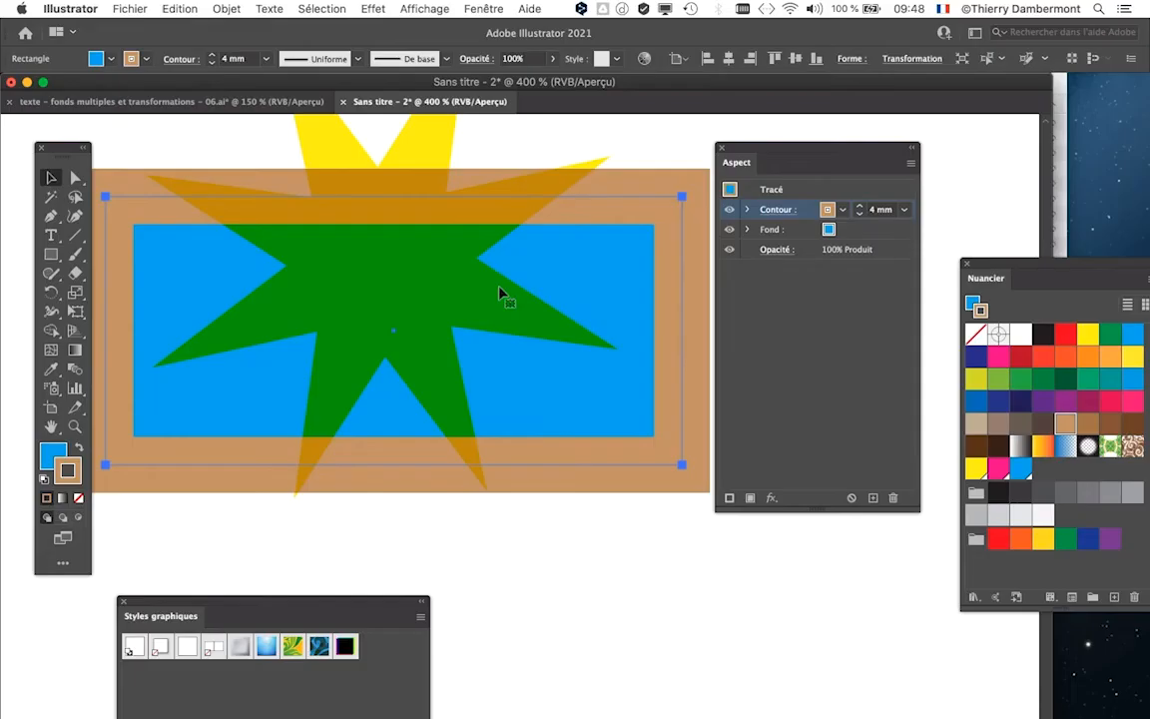
pyautogui.moveTo(485, 473); pyautogui.dragTo(293, 374)
pyautogui.moveTo(452, 268); pyautogui.dragTo(375, 214)
# Review the overlapping shapes beside the Washington text, then examine the Washington texts in texte - fonds multiples et transformations - 06.ai.
pyautogui.press('super+minus')
pyautogui.press('super+minus')
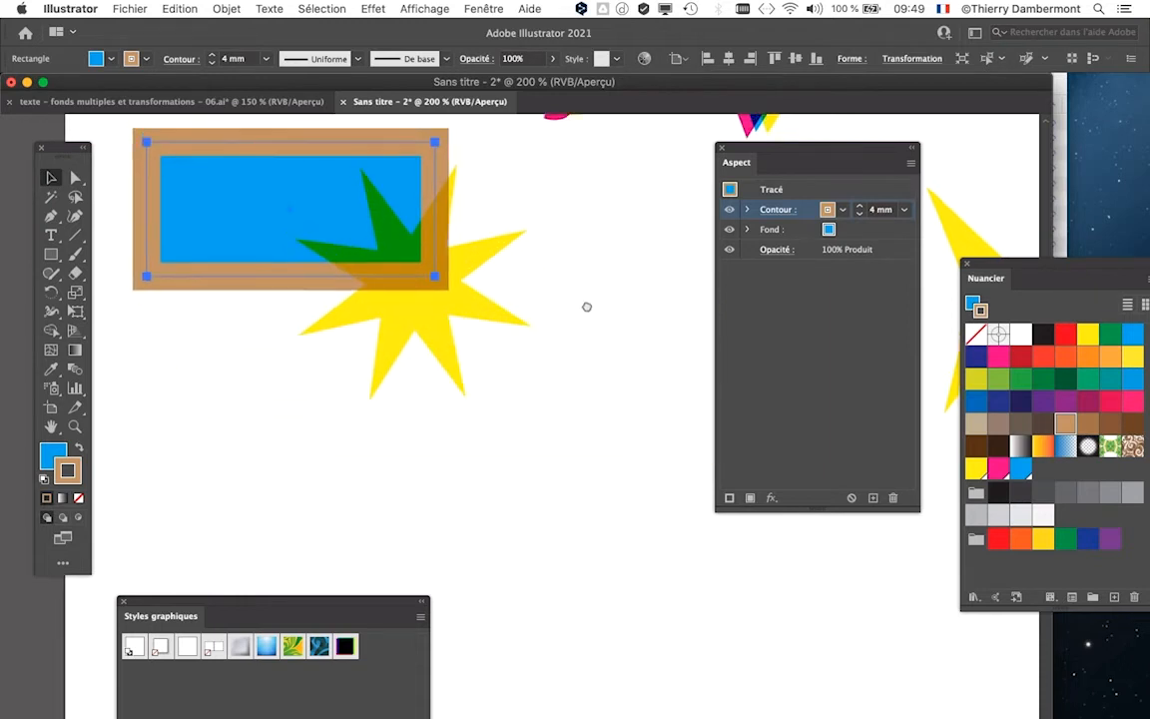
pyautogui.scroll(3, 609, 340)
pyautogui.hscroll(-2, 609, 339)
pyautogui.scroll(-1, 634, 378)
pyautogui.hscroll(3, 630, 372)
pyautogui.scroll(-1, 630, 372)
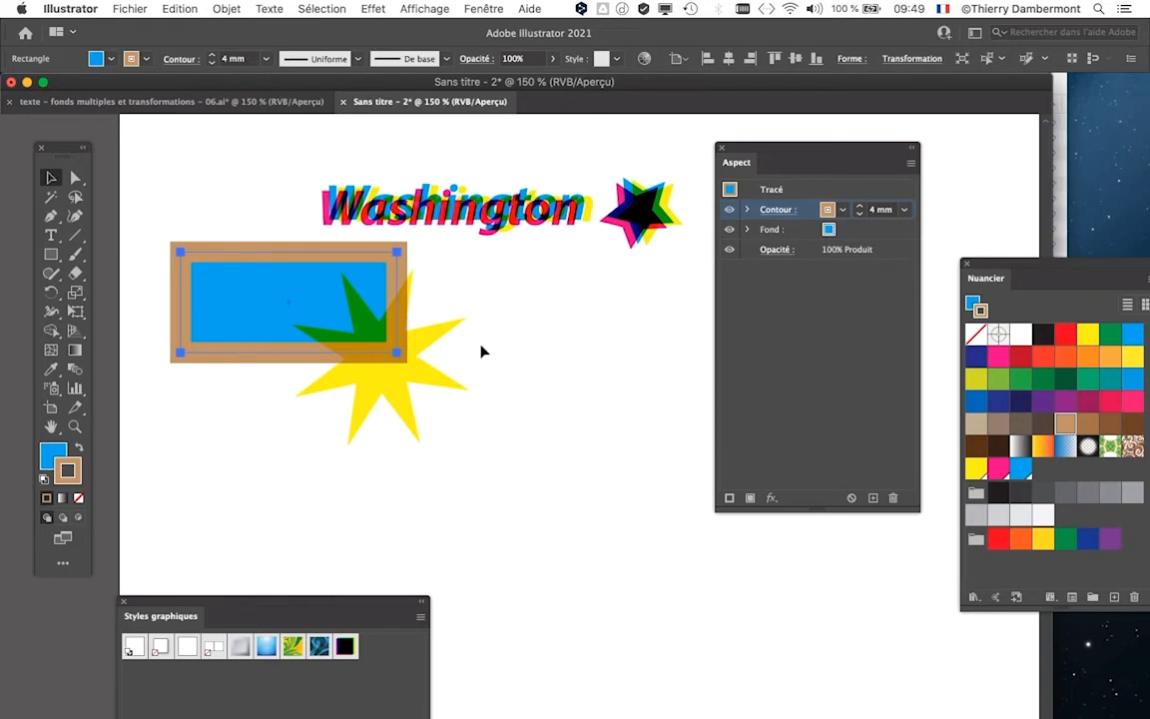
pyautogui.click(170, 100)
pyautogui.scroll(-2, 342, 364)
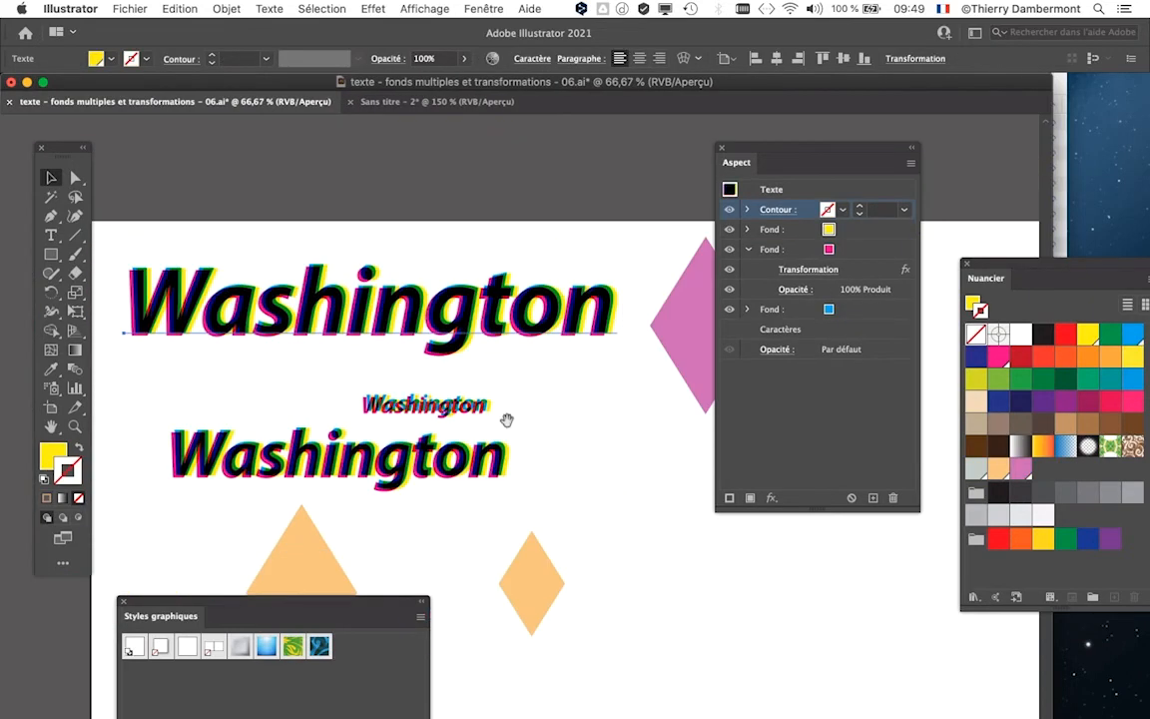
pyautogui.scroll(2, 524, 339)
pyautogui.hscroll(3, 547, 392)
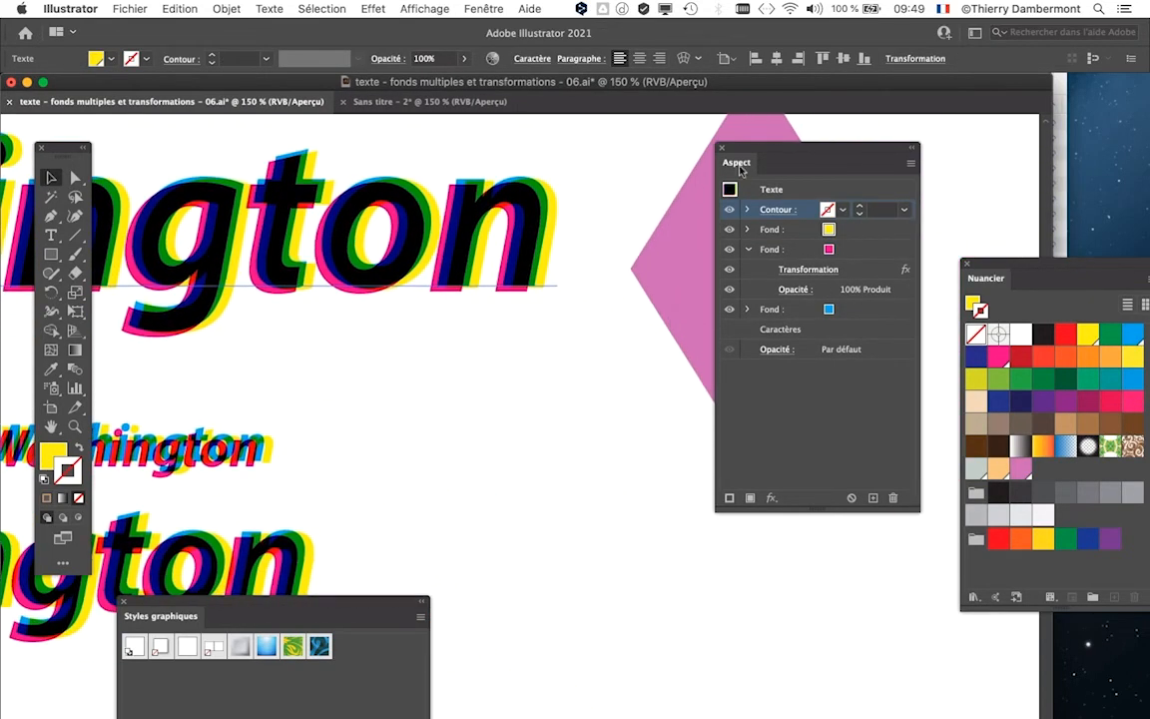
# Select the pink diamond, placing the Aspect settings below it and the Nuancier swatches beside it.
pyautogui.moveTo(741, 152); pyautogui.dragTo(502, 188)
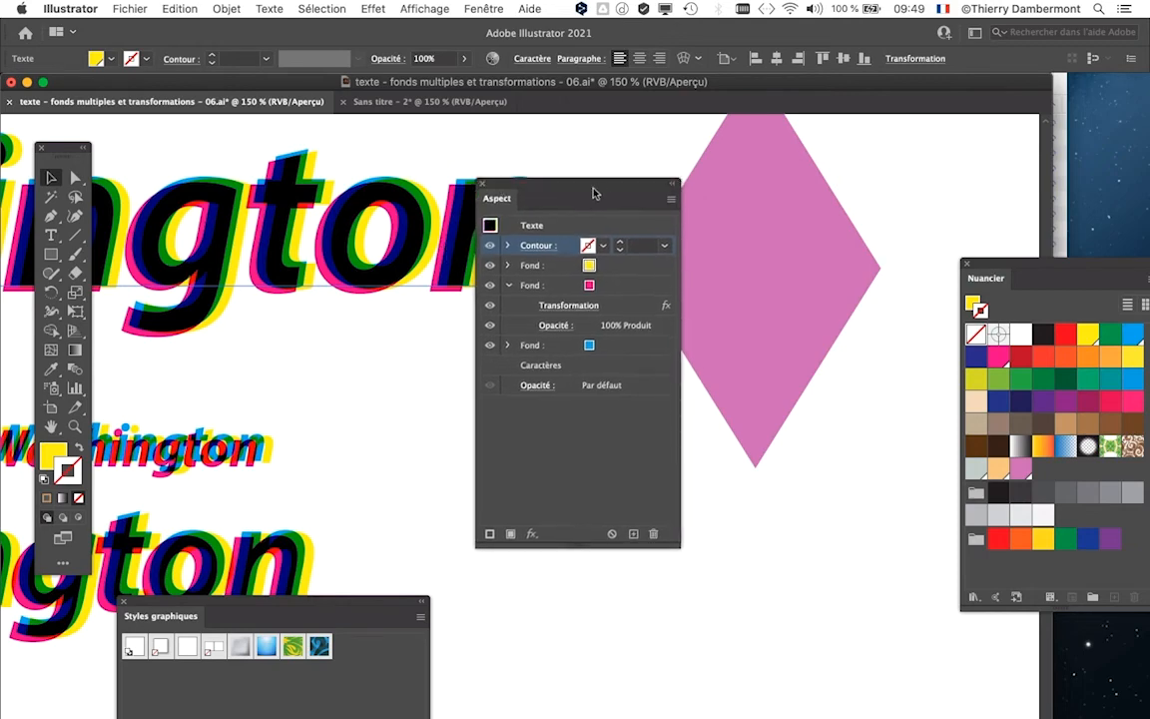
pyautogui.moveTo(594, 193); pyautogui.dragTo(735, 240)
pyautogui.press('super+minus')
pyautogui.press('super+minus')
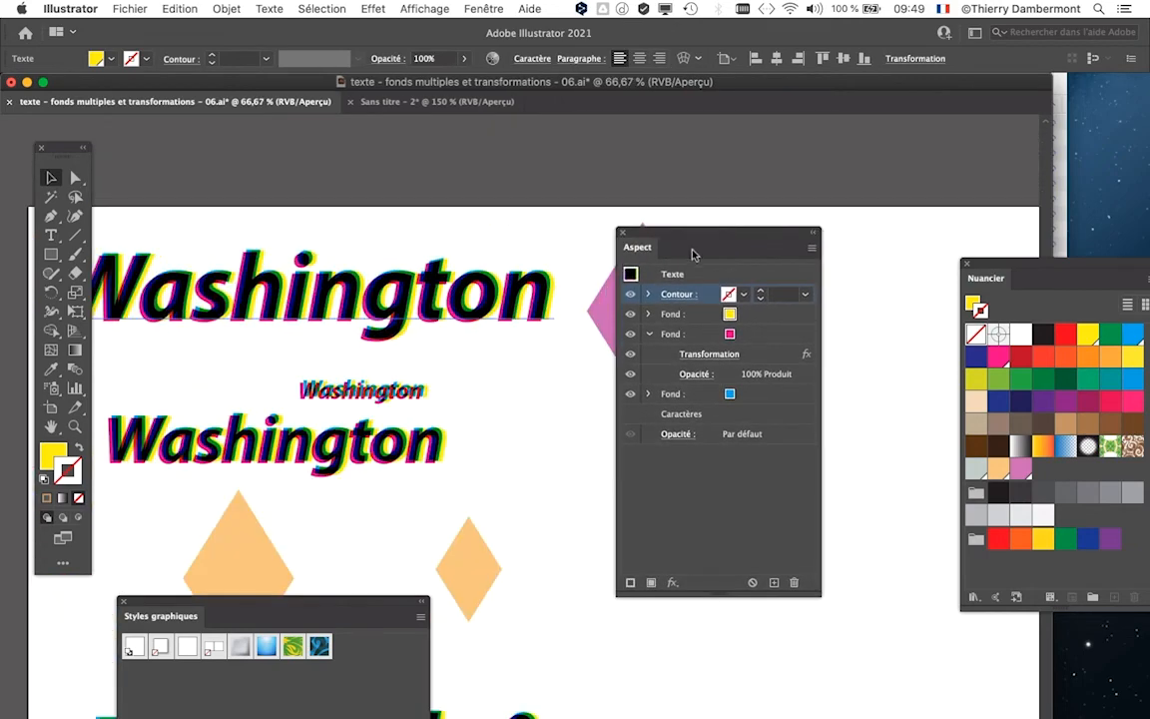
pyautogui.moveTo(629, 239); pyautogui.dragTo(523, 404)
pyautogui.scroll(-1, 472, 252)
pyautogui.click(600, 205)
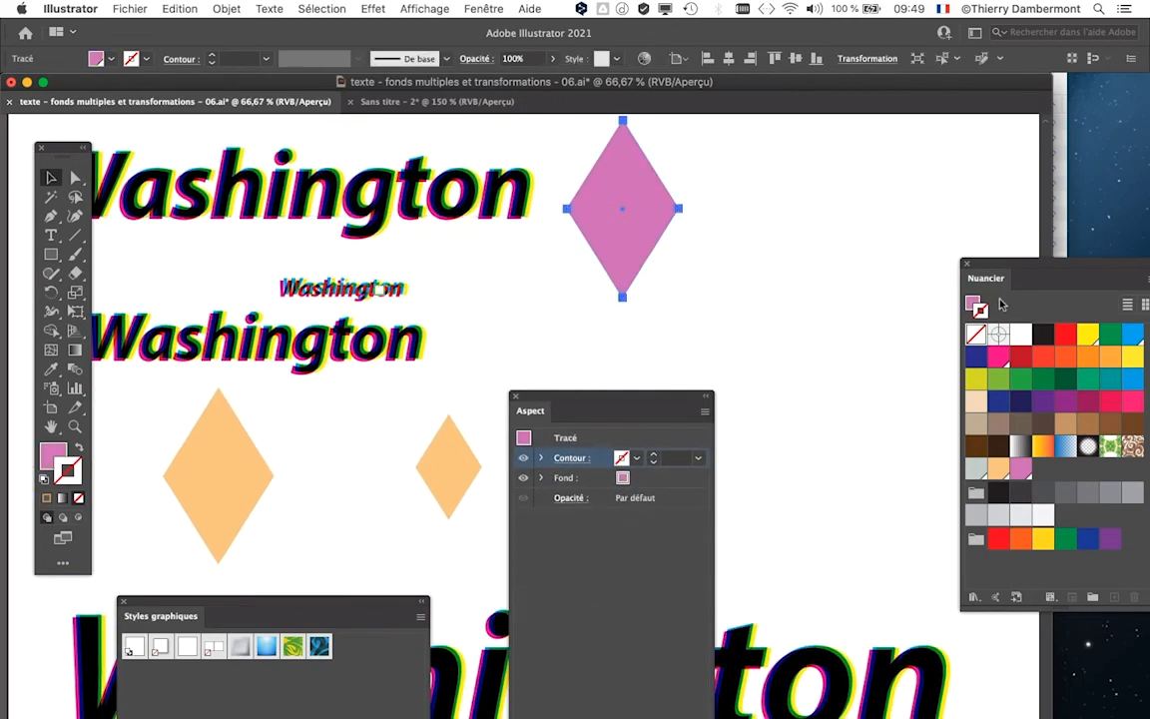
pyautogui.moveTo(999, 265); pyautogui.dragTo(873, 187)
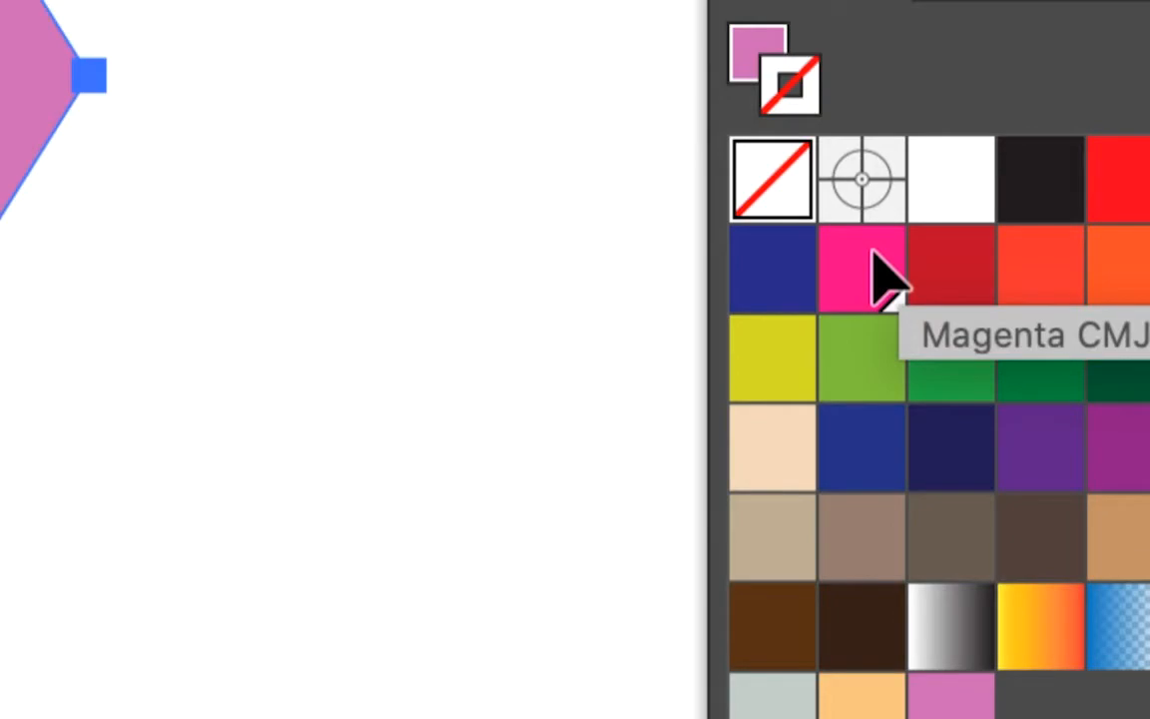
pyautogui.click(874, 257)
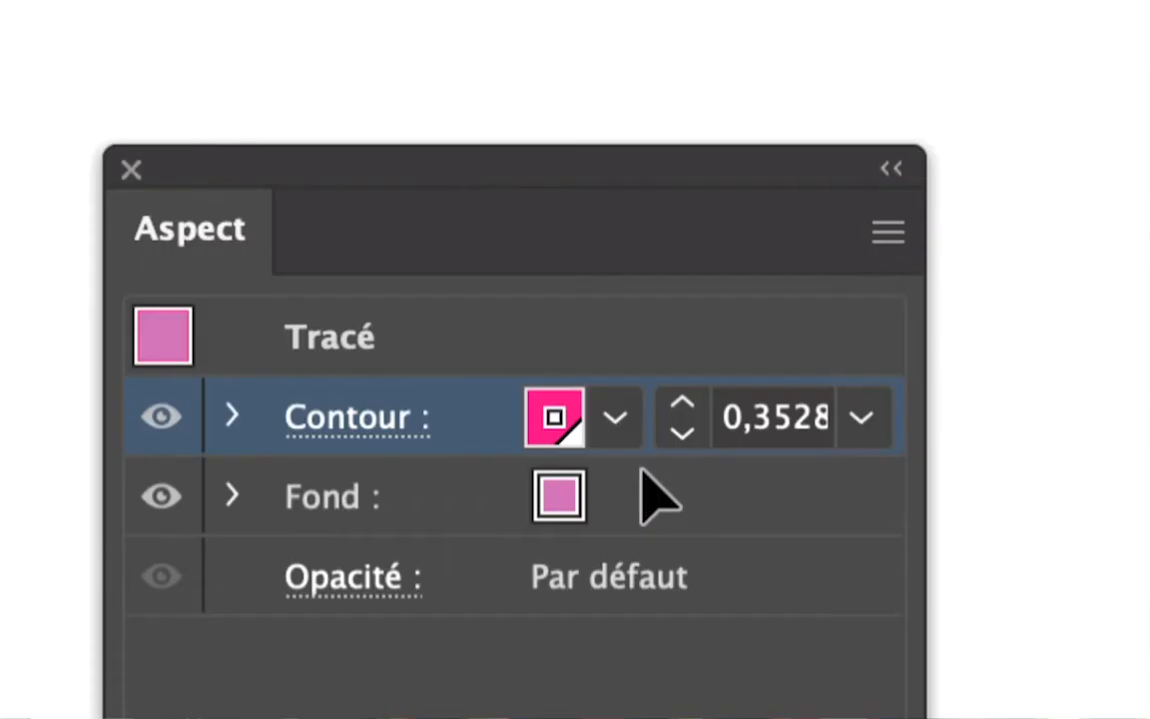
pyautogui.click(615, 417)
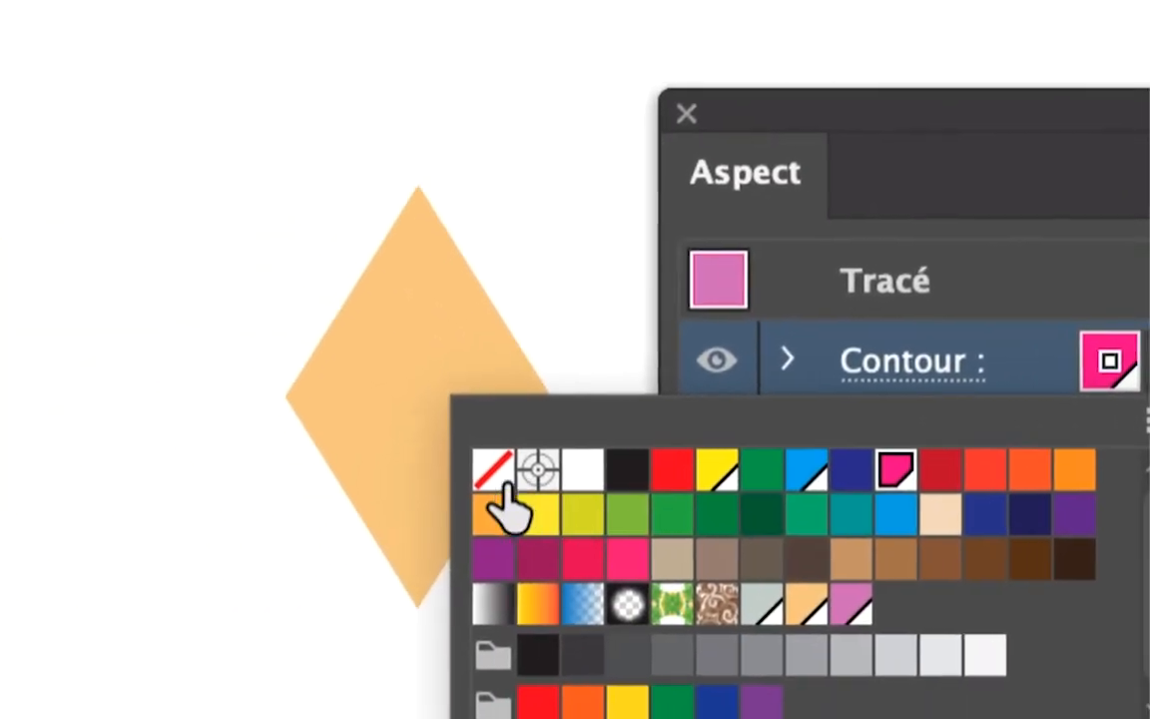
pyautogui.click(504, 489)
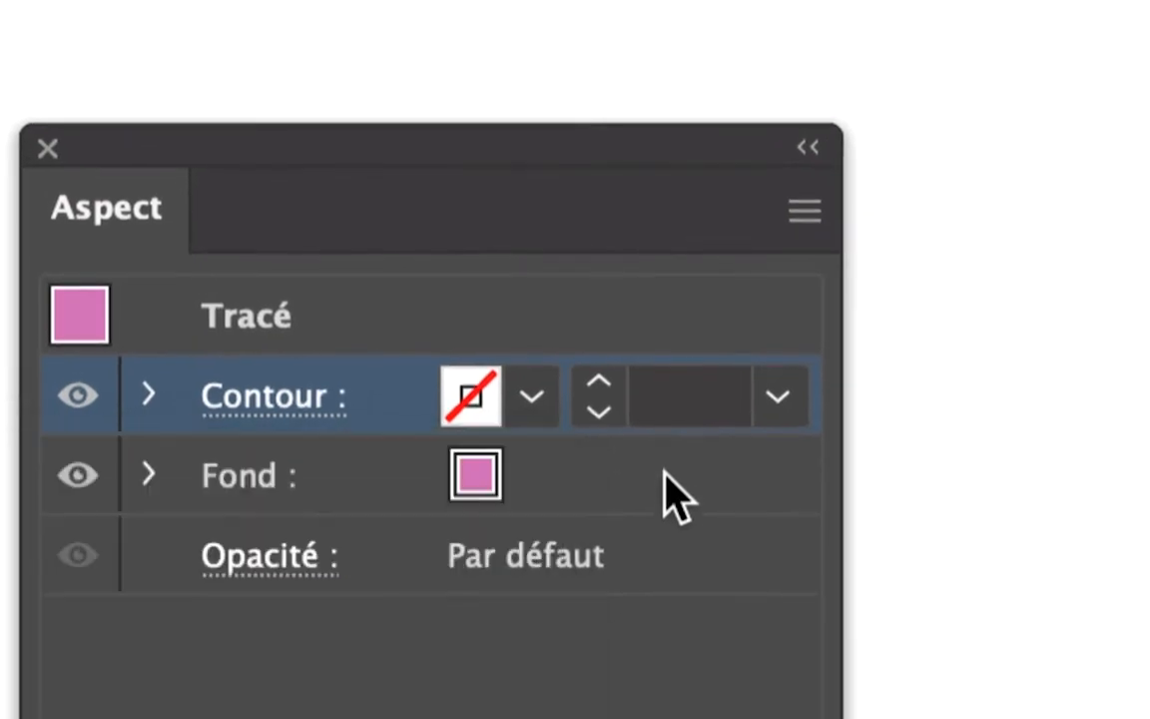
# Fill the pink diamond with Magenta CMJN and the small orange diamond with cyan blue.
pyautogui.click(669, 494)
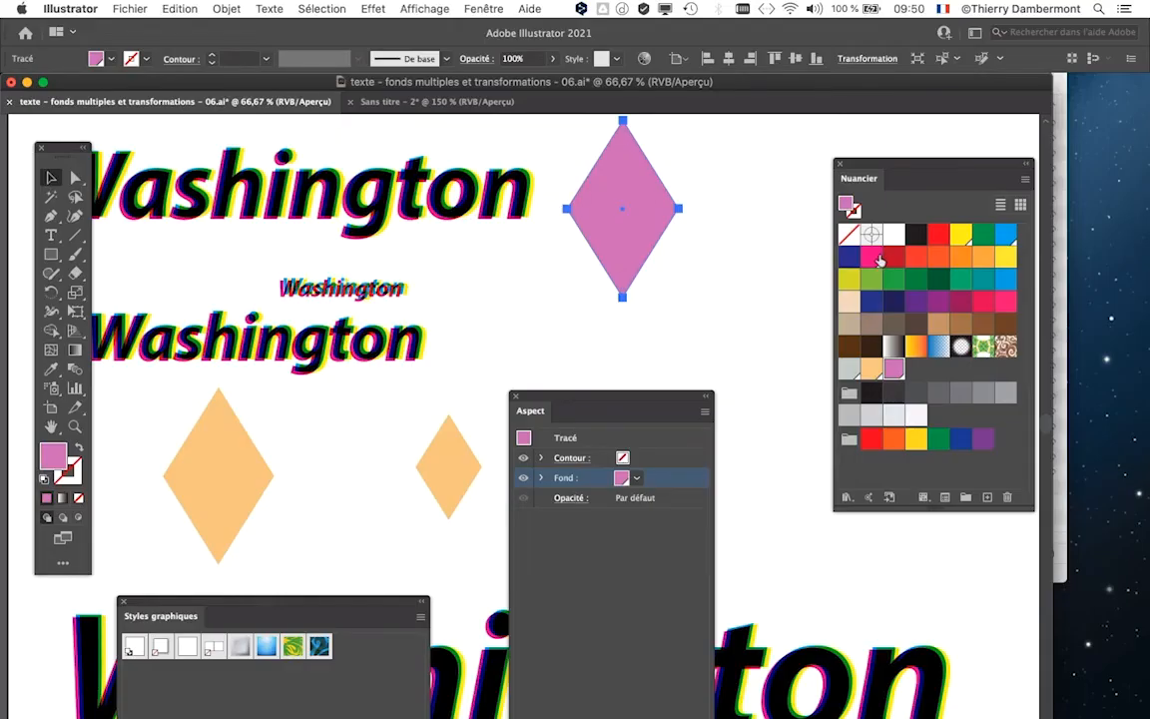
pyautogui.click(878, 260)
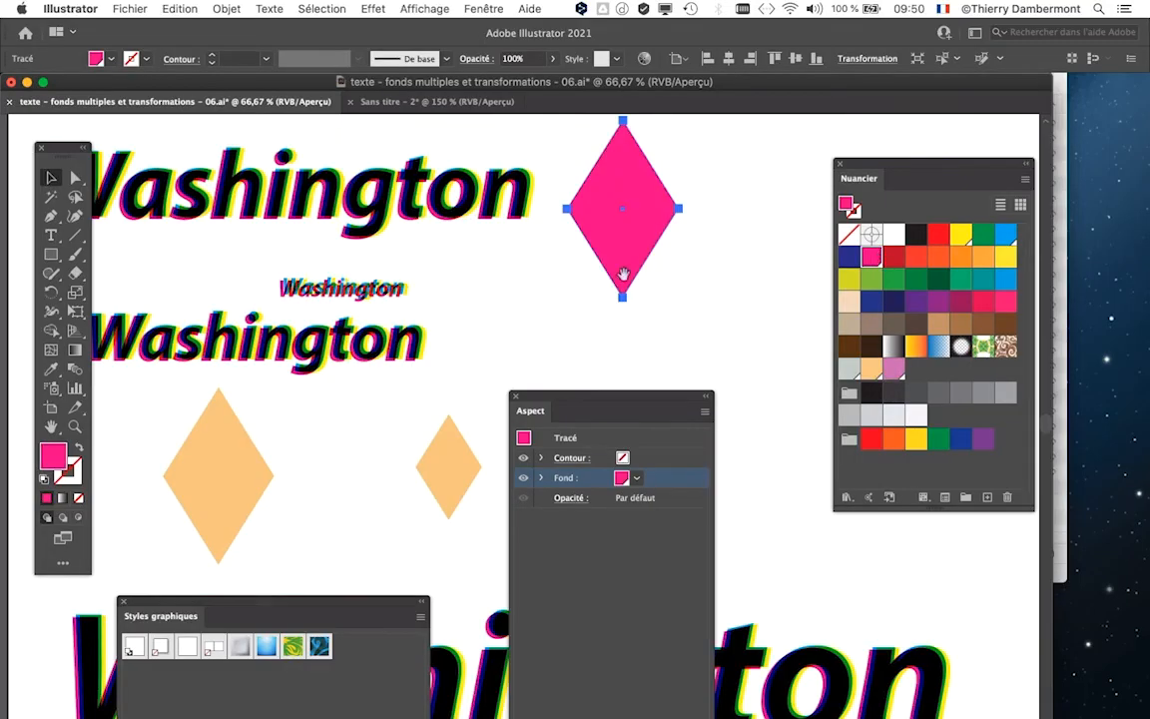
pyautogui.scroll(-3, 608, 223)
pyautogui.hscroll(-2, 607, 224)
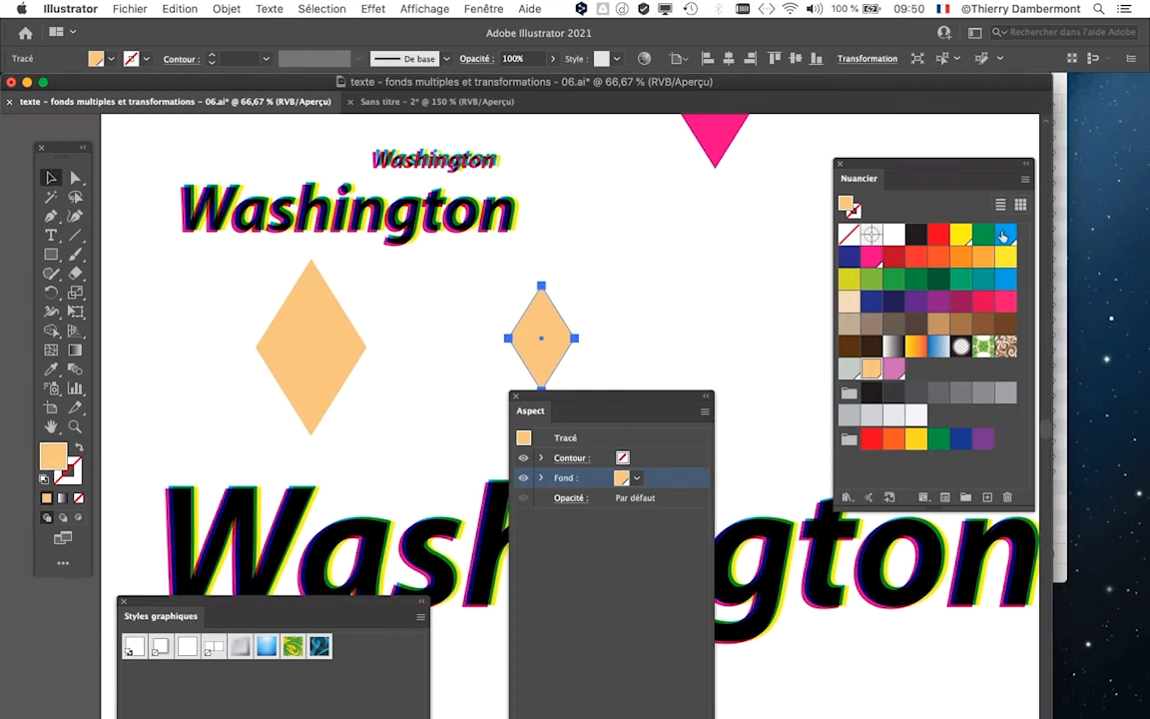
pyautogui.click(1003, 235)
# Fill the larger orange diamond with yellow.
pyautogui.scroll(3, 498, 351)
pyautogui.hscroll(-8, 572, 270)
pyautogui.click(503, 244)
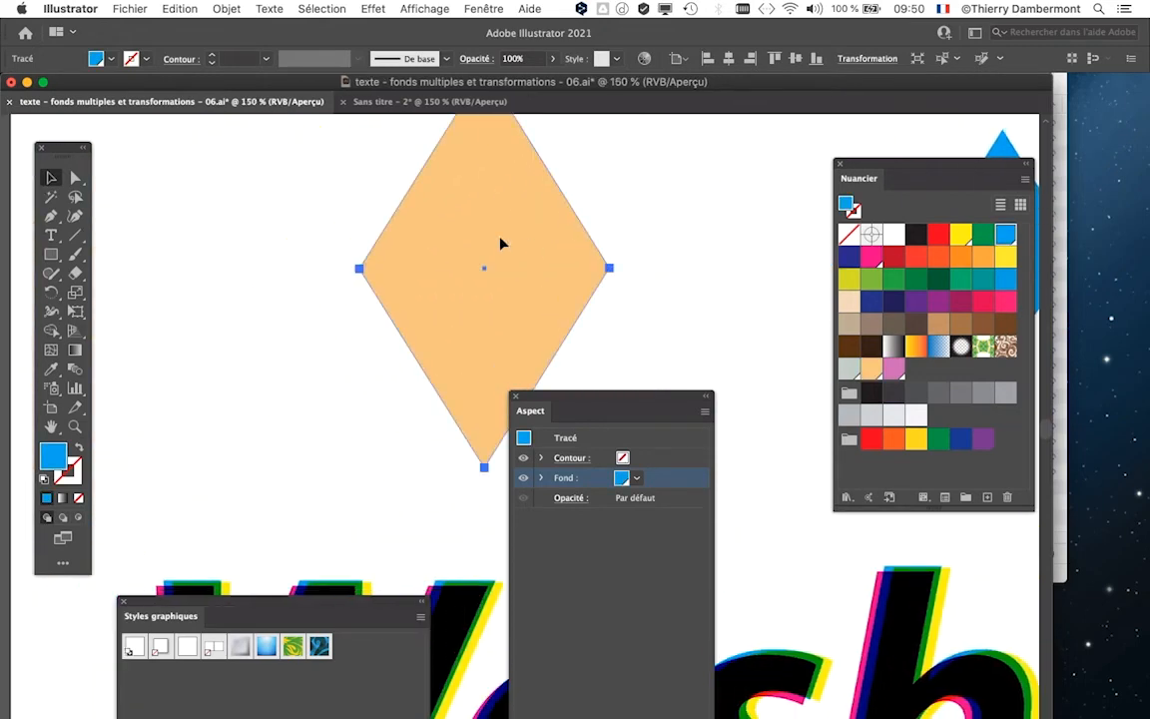
pyautogui.click(961, 235)
# Deselect the yellow diamond and move the Aspect settings away from the Washington texts and the three diamonds.
pyautogui.scroll(-3, 686, 300)
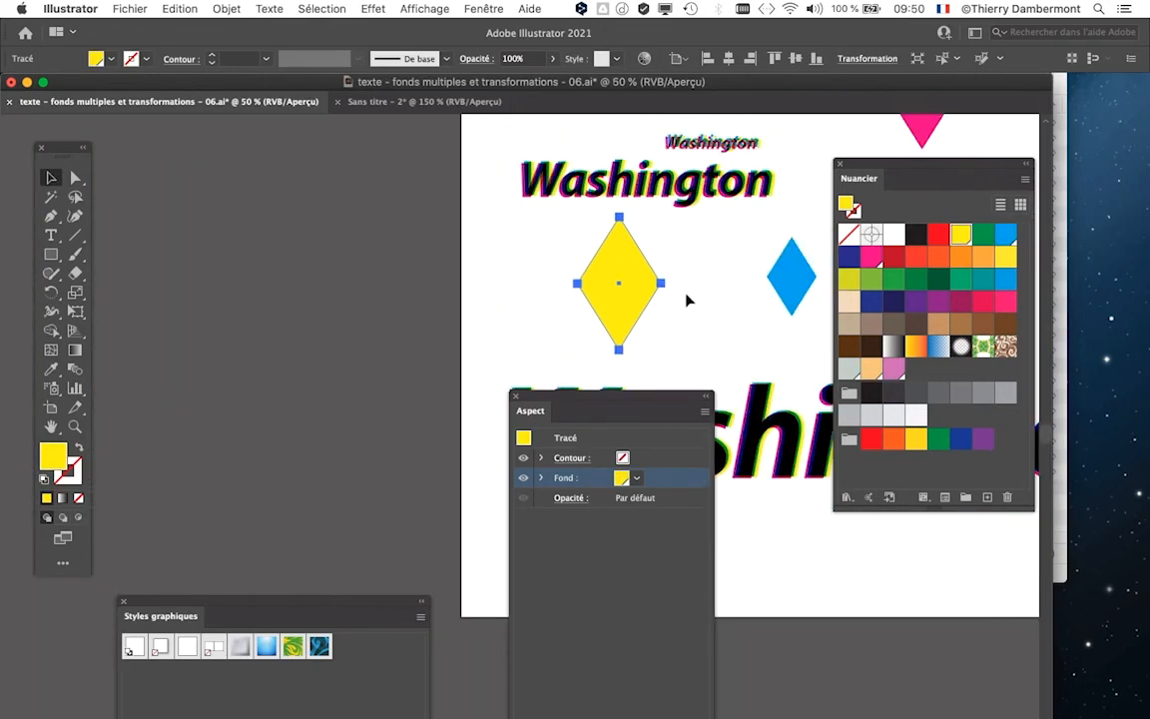
pyautogui.moveTo(721, 273); pyautogui.dragTo(382, 299)
pyautogui.click(607, 268)
pyautogui.moveTo(604, 272); pyautogui.dragTo(582, 346)
pyautogui.moveTo(580, 399); pyautogui.dragTo(734, 503)
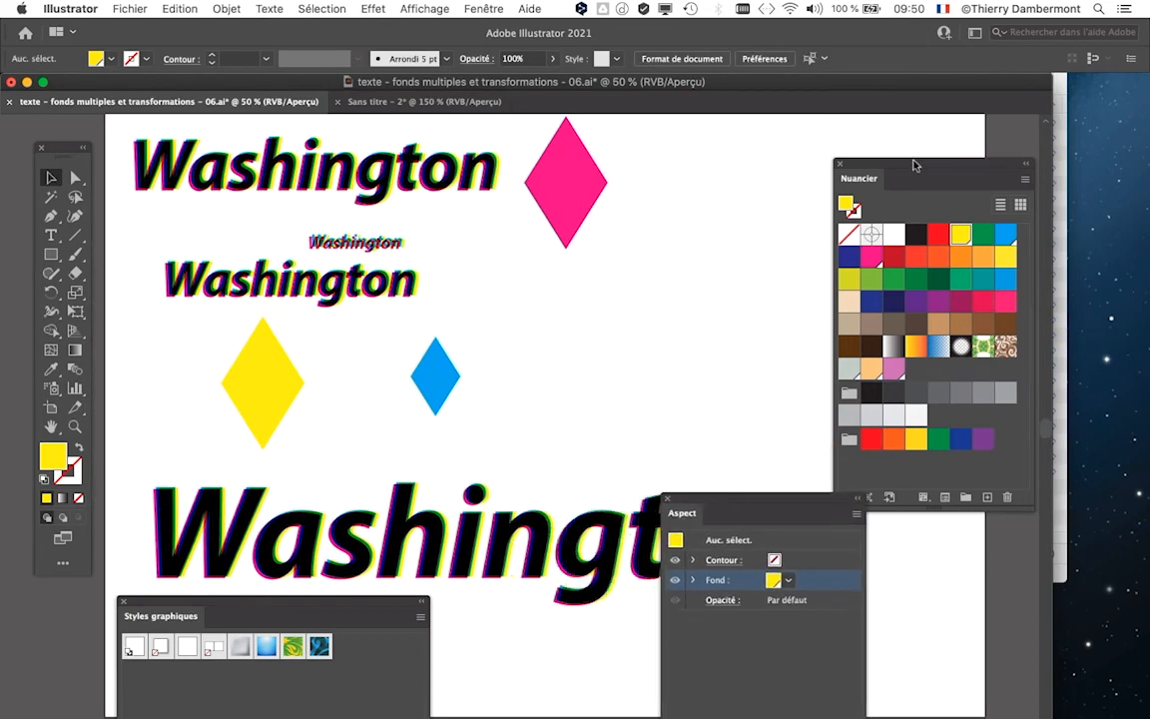
# Set the Magenta CMJN swatch's blue component to 188 with the preview enabled.
pyautogui.moveTo(915, 166); pyautogui.dragTo(804, 146)
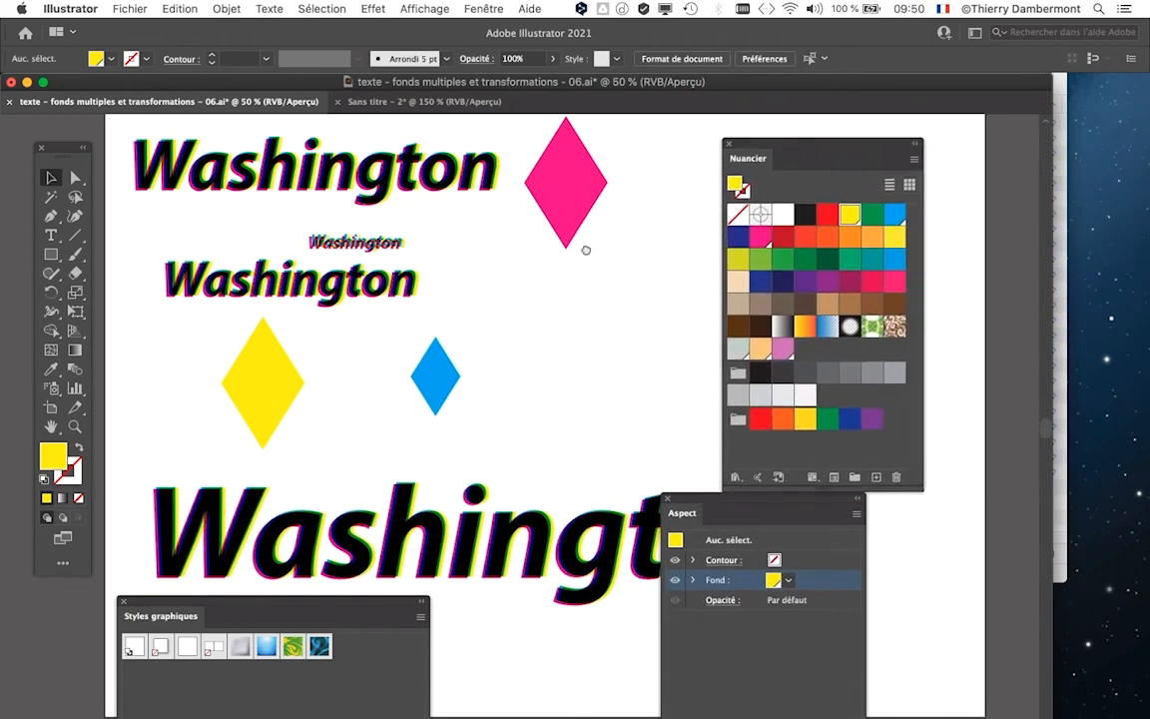
pyautogui.moveTo(586, 250); pyautogui.dragTo(608, 267)
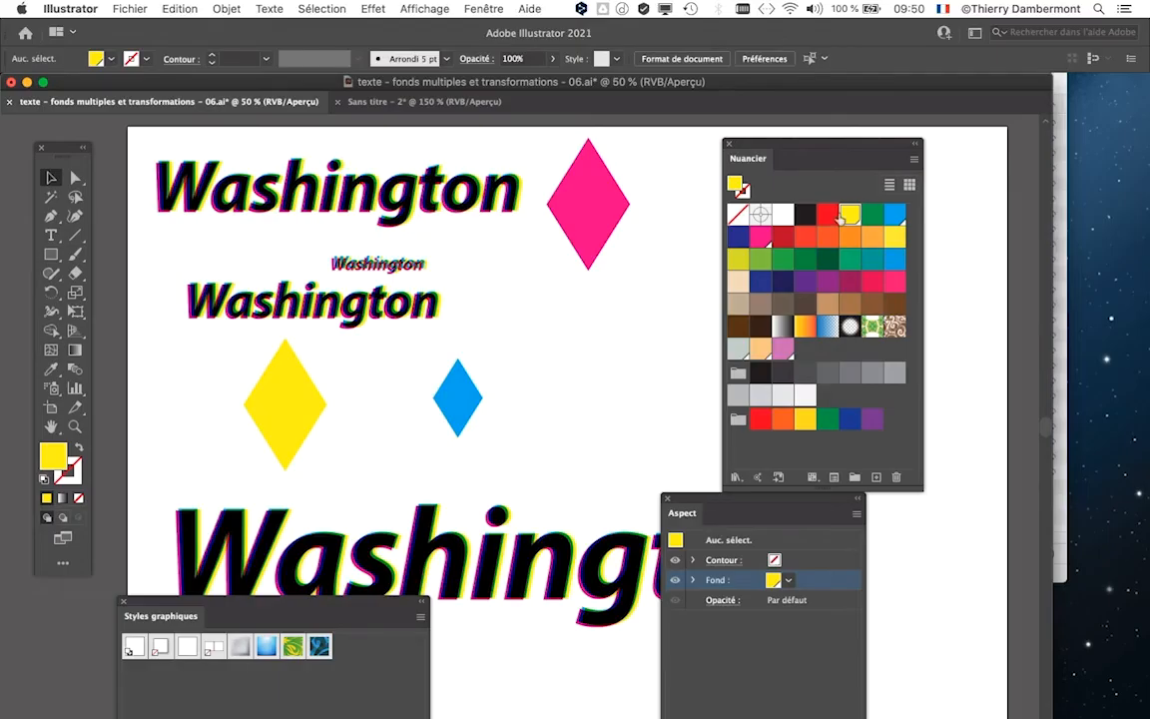
pyautogui.click(773, 238)
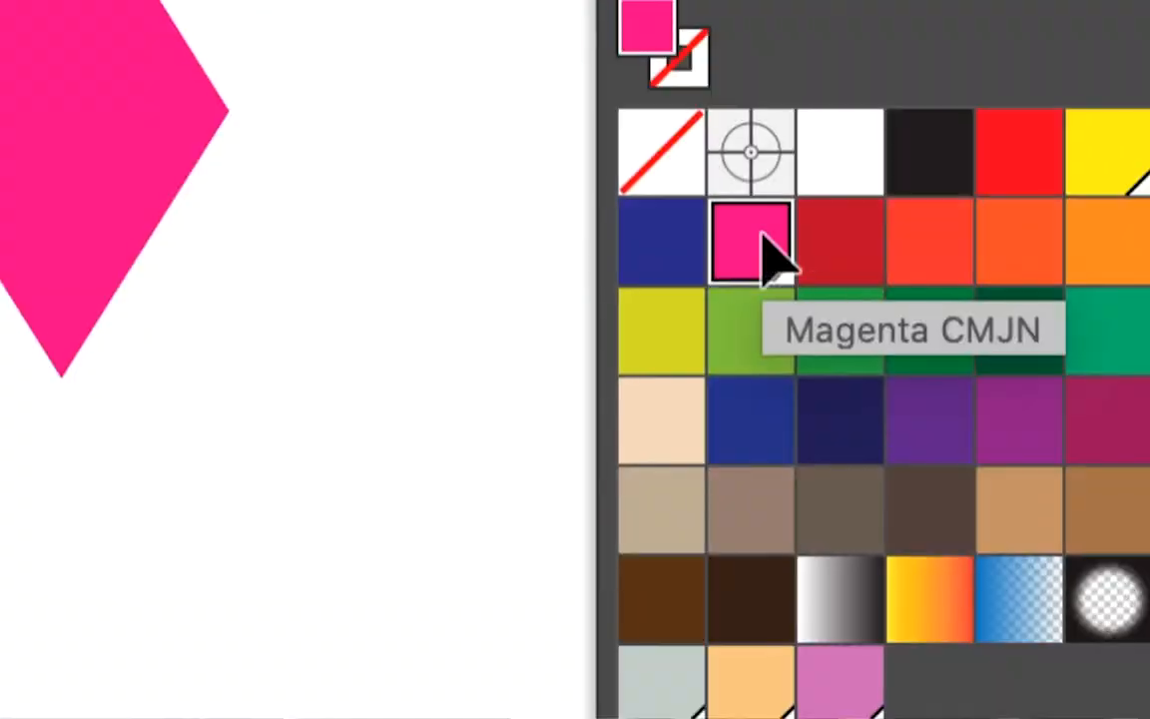
pyautogui.doubleClick(764, 250)
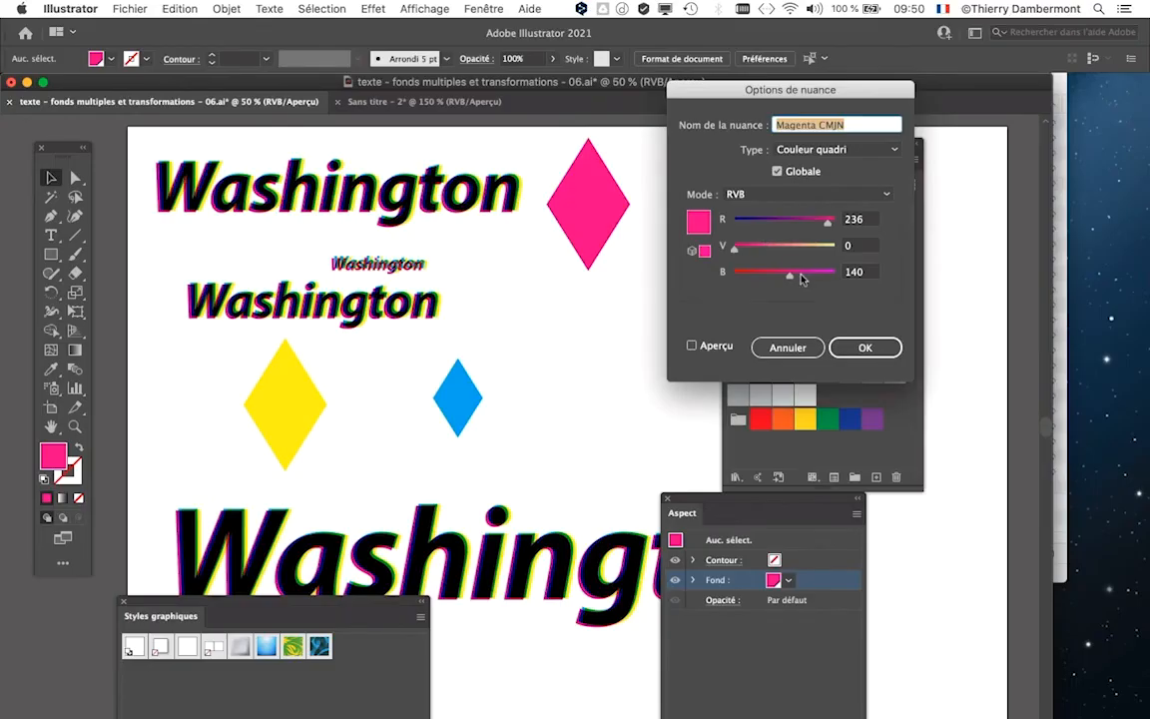
pyautogui.moveTo(799, 277); pyautogui.dragTo(791, 275)
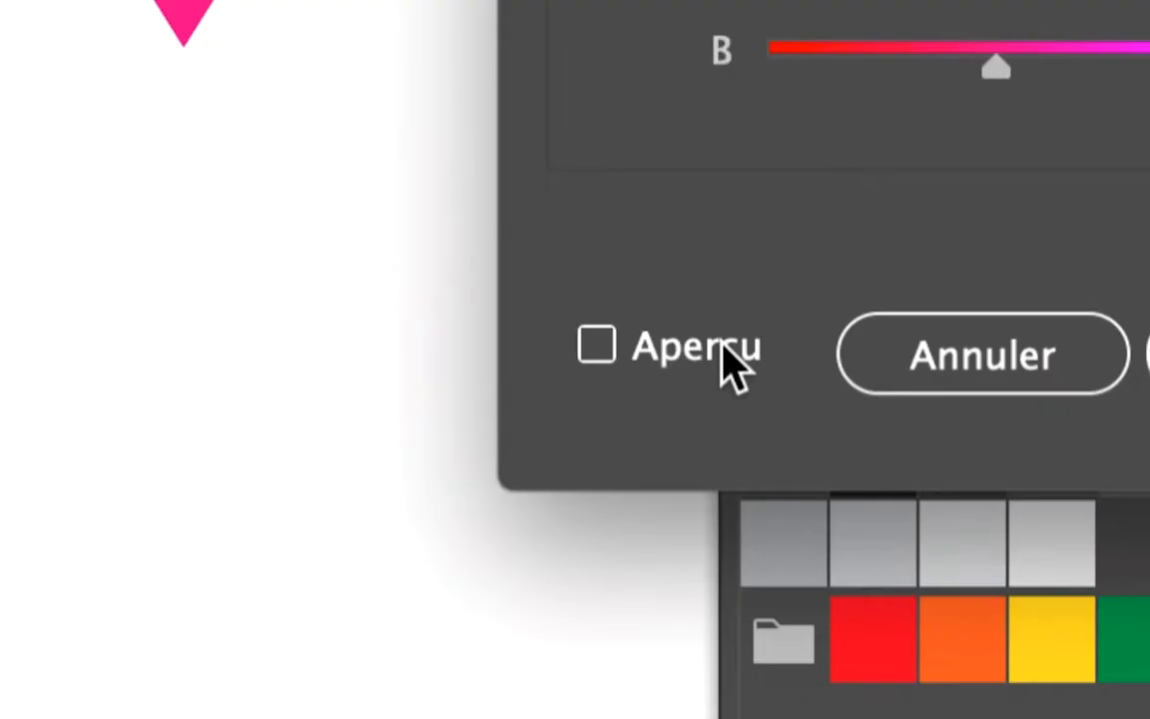
pyautogui.click(724, 348)
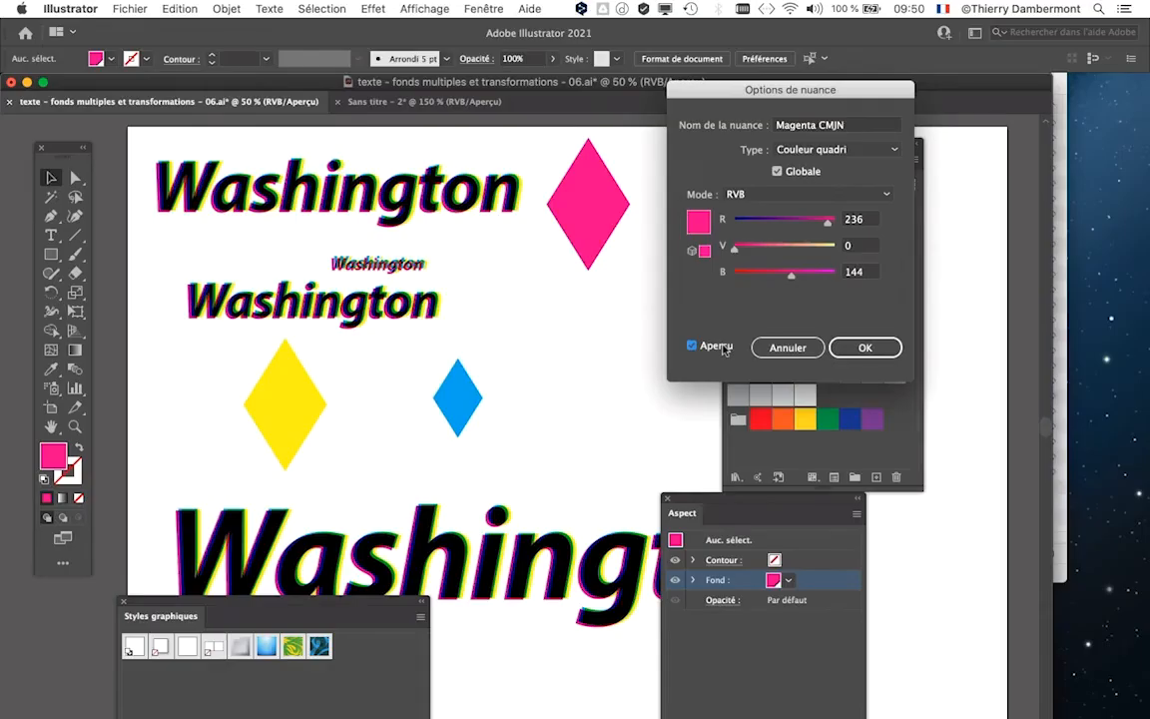
pyautogui.moveTo(761, 273); pyautogui.dragTo(808, 281)
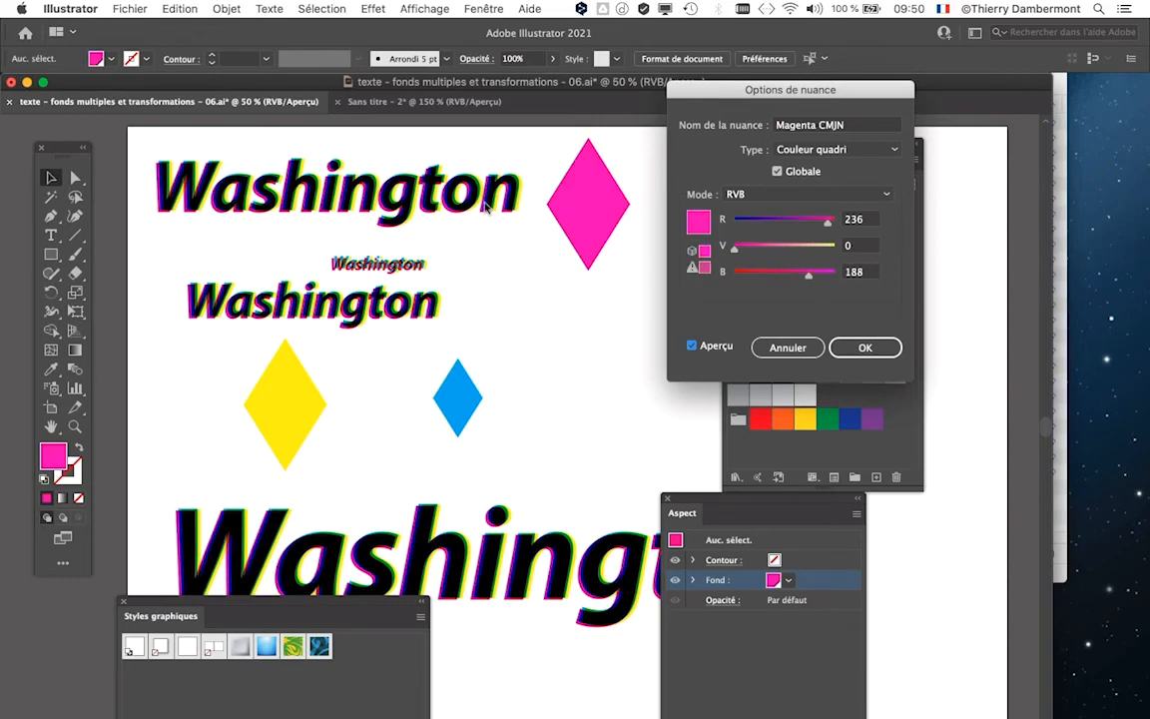
pyautogui.click(850, 347)
# Raise the Magenta CMJN swatch's blue component to 235 and lower its red component, with the Nuancier swatches placed below the large text.
pyautogui.scroll(5, 492, 184)
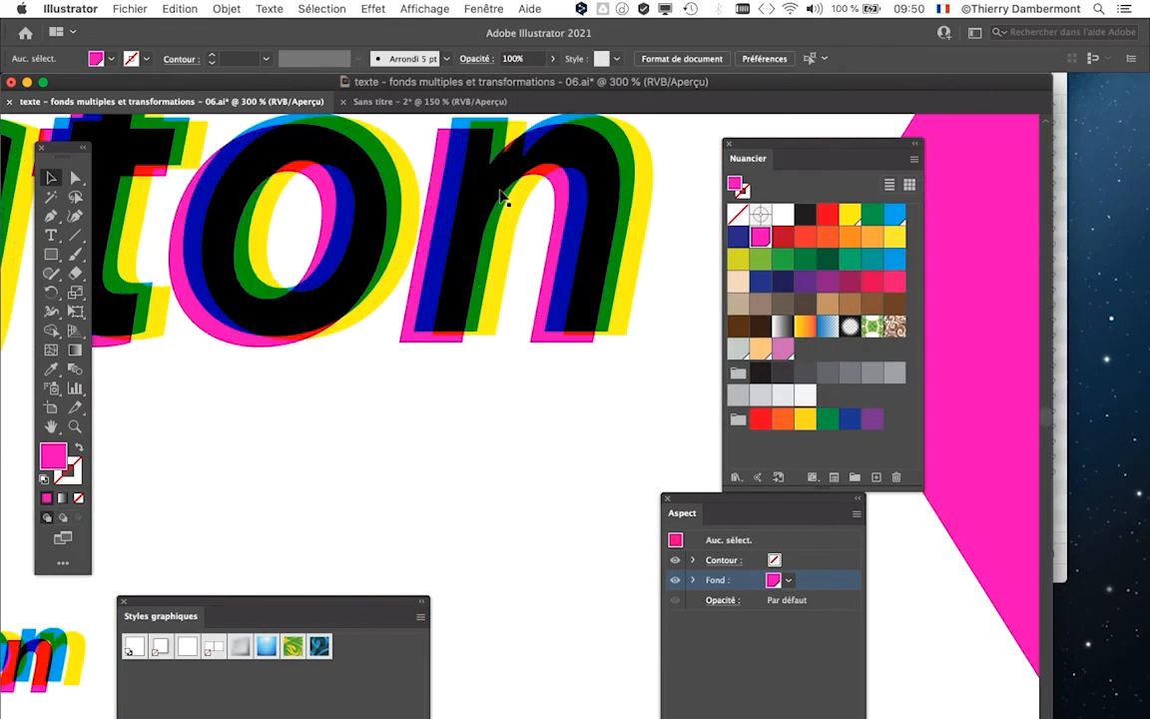
pyautogui.moveTo(789, 158); pyautogui.dragTo(508, 363)
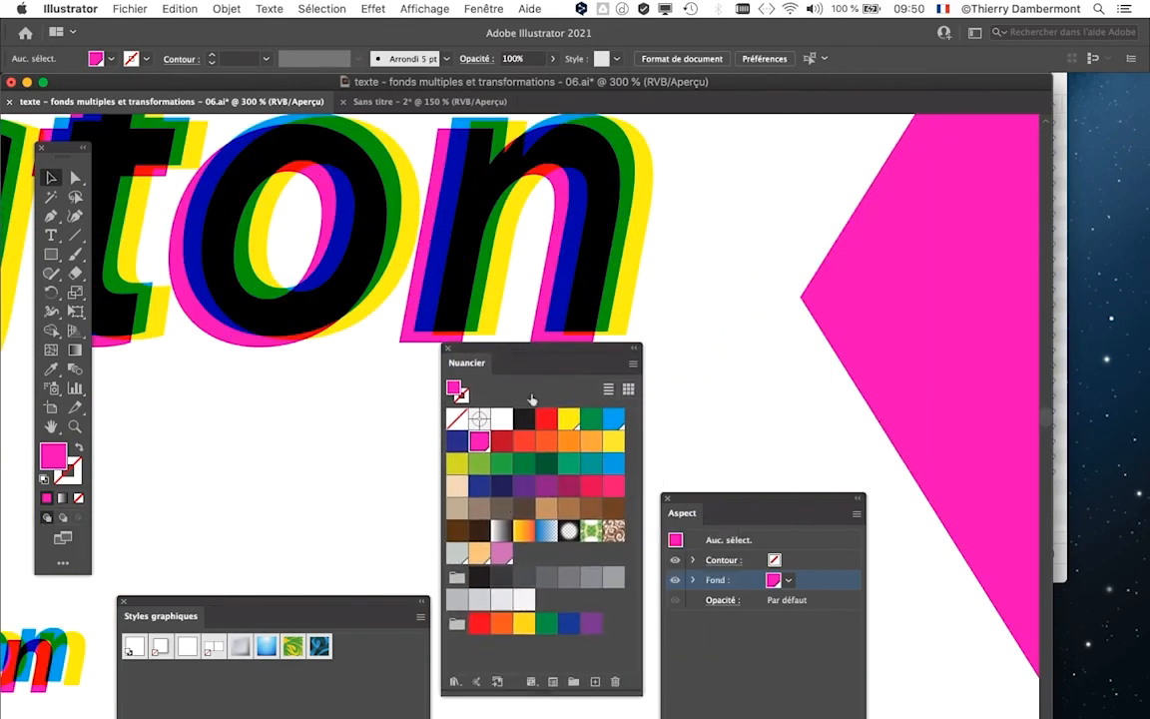
pyautogui.doubleClick(480, 443)
pyautogui.click(729, 344)
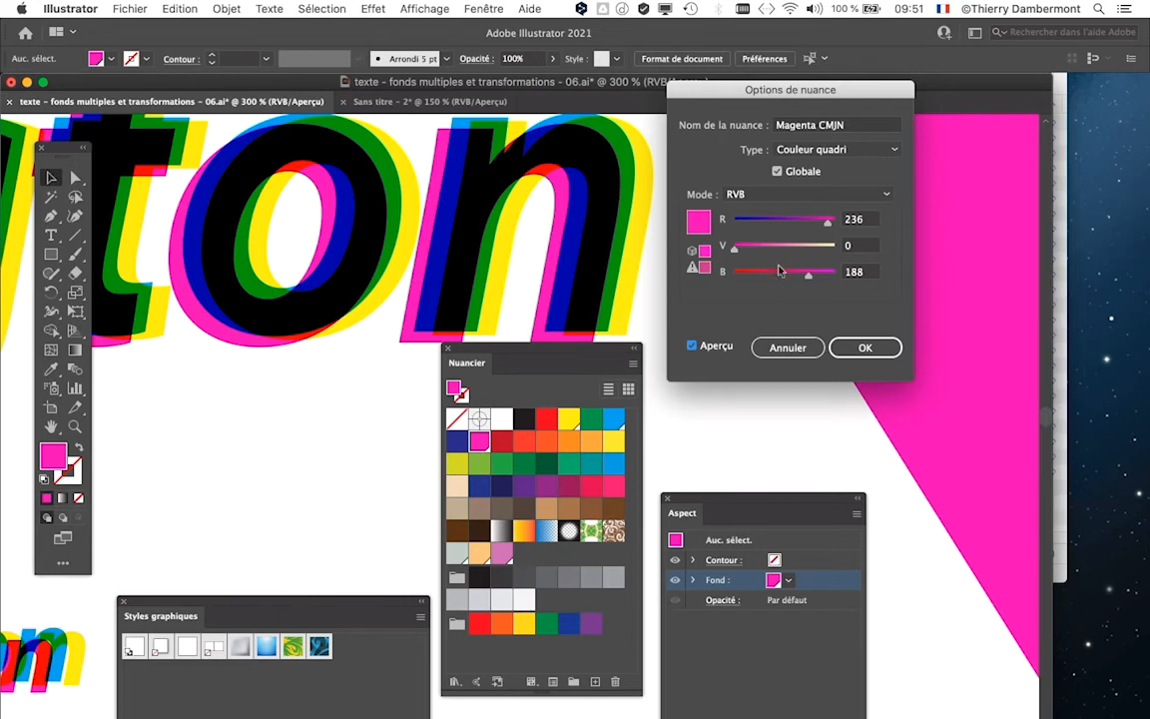
pyautogui.moveTo(781, 276); pyautogui.dragTo(799, 273)
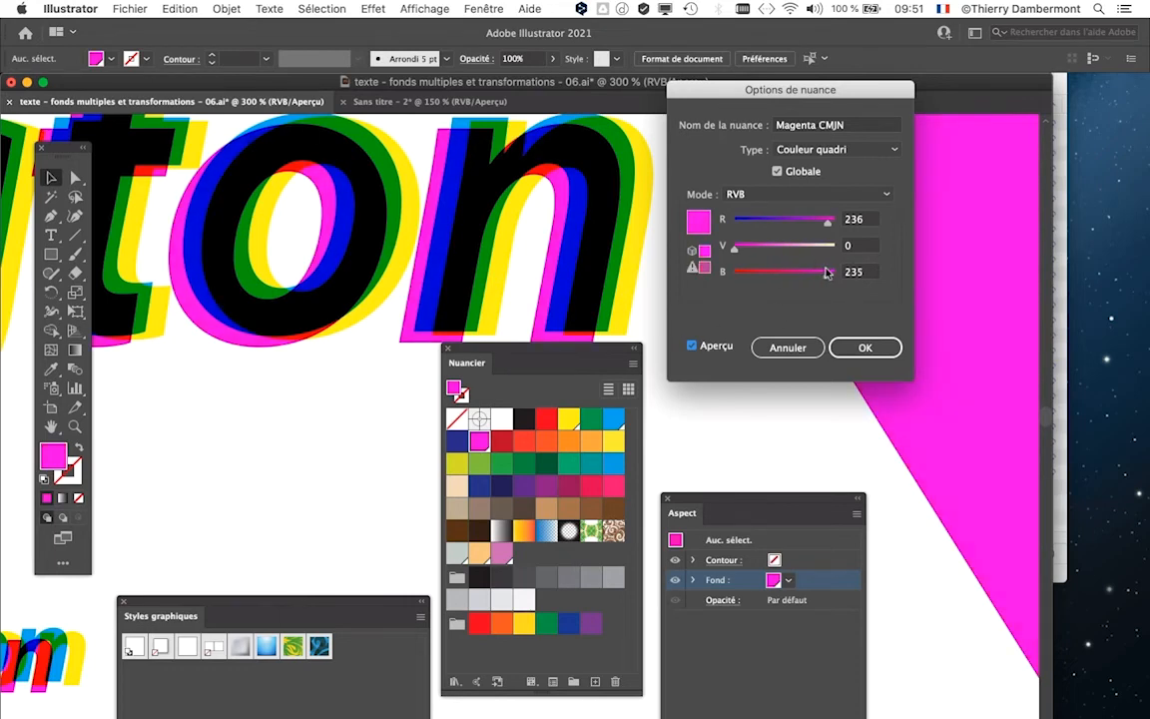
pyautogui.moveTo(791, 229); pyautogui.dragTo(819, 225)
pyautogui.click(870, 346)
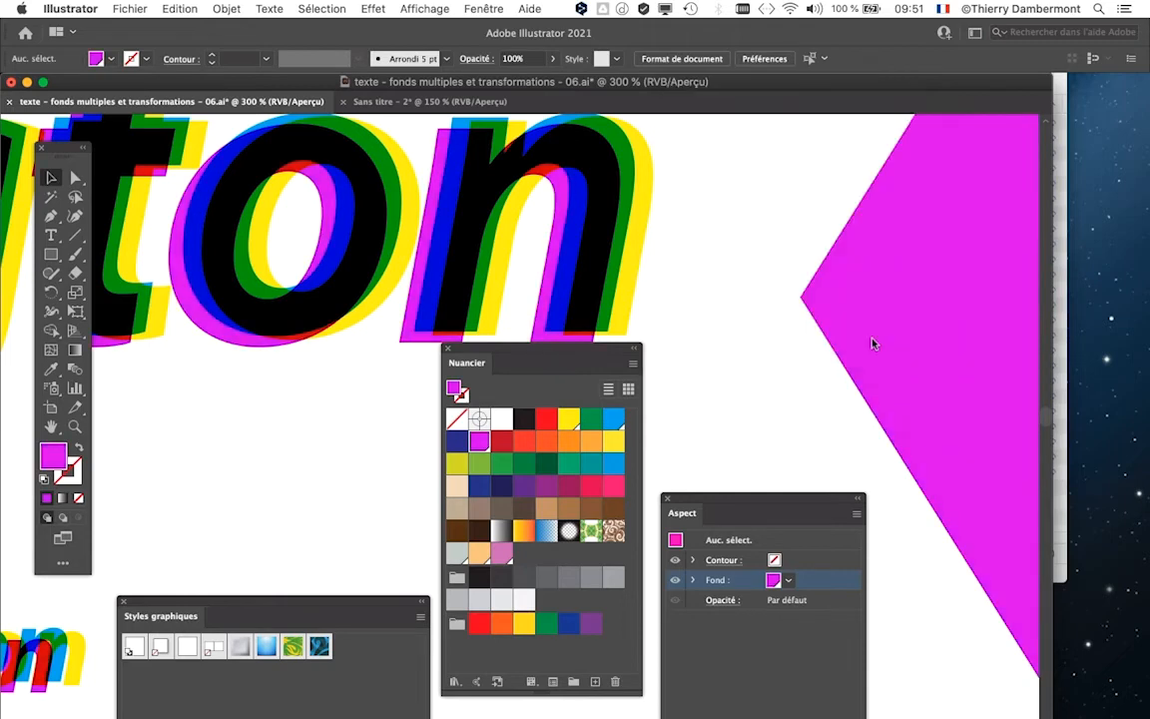
# Set the Jaune CMJN swatch's green component to 214 with the preview enabled.
pyautogui.doubleClick(569, 421)
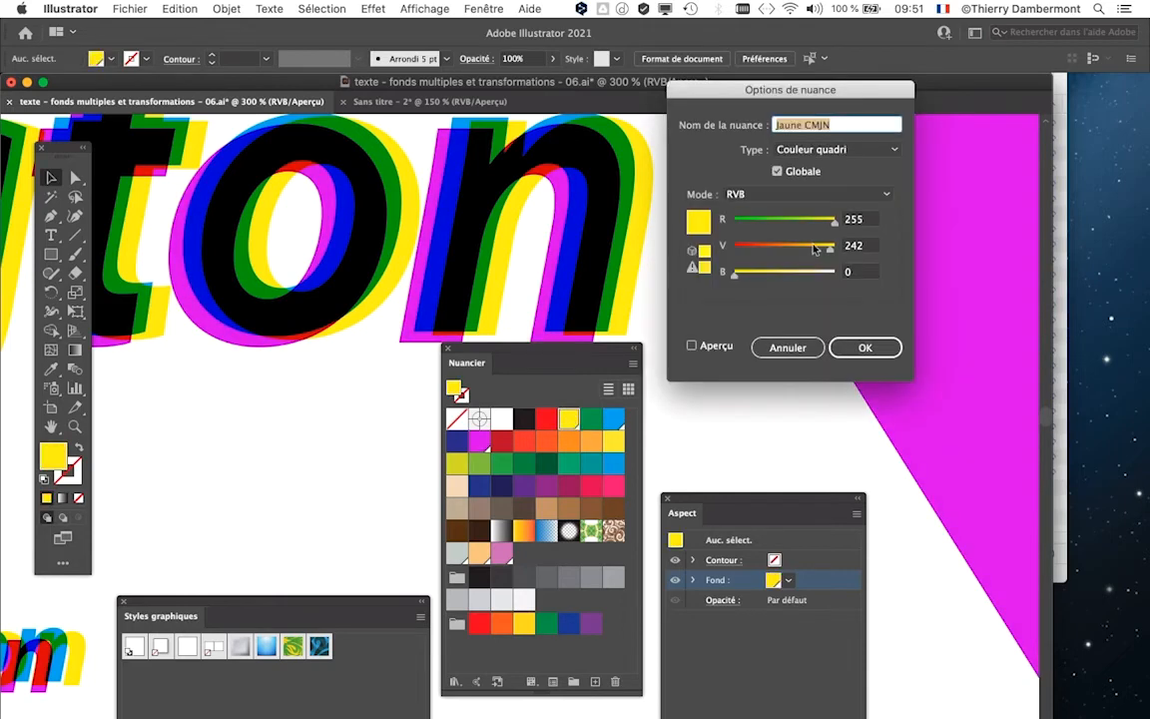
pyautogui.click(815, 247)
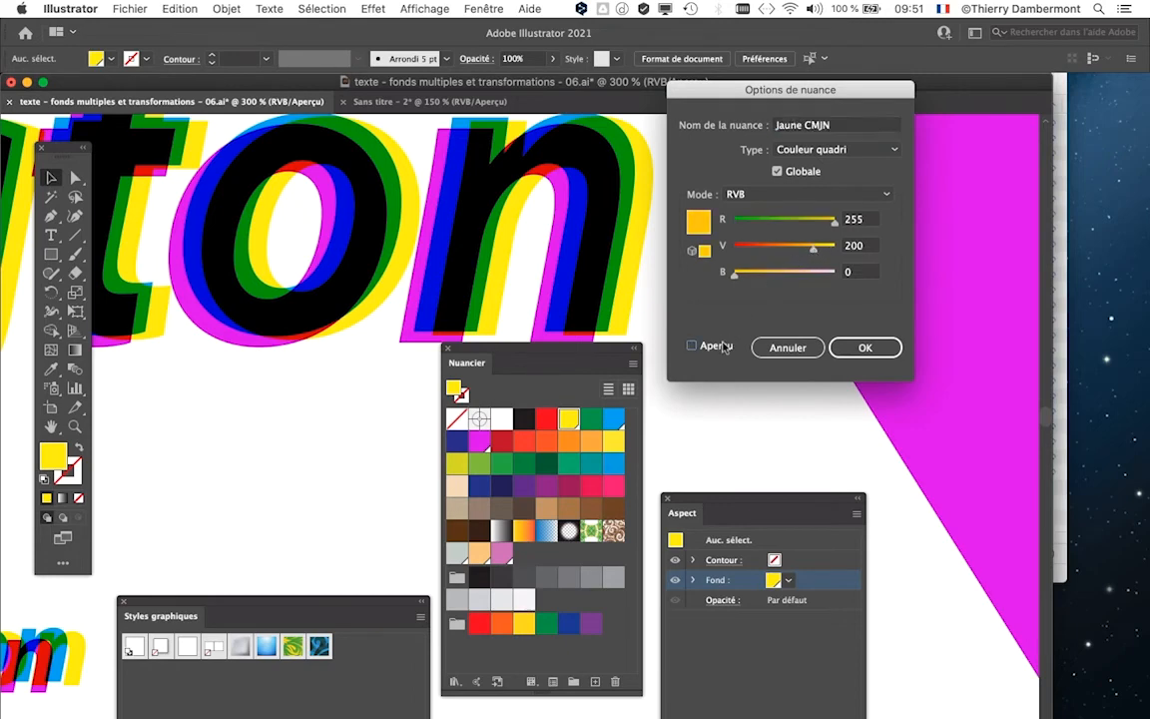
pyautogui.click(721, 345)
pyautogui.click(822, 251)
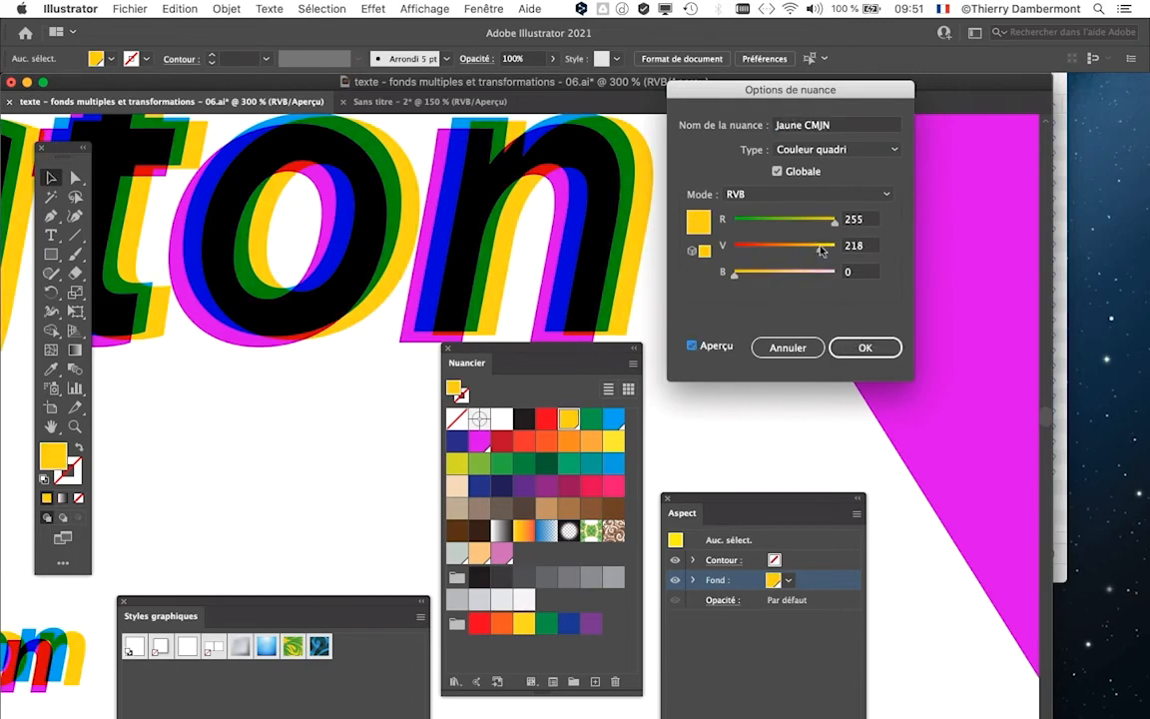
pyautogui.click(864, 345)
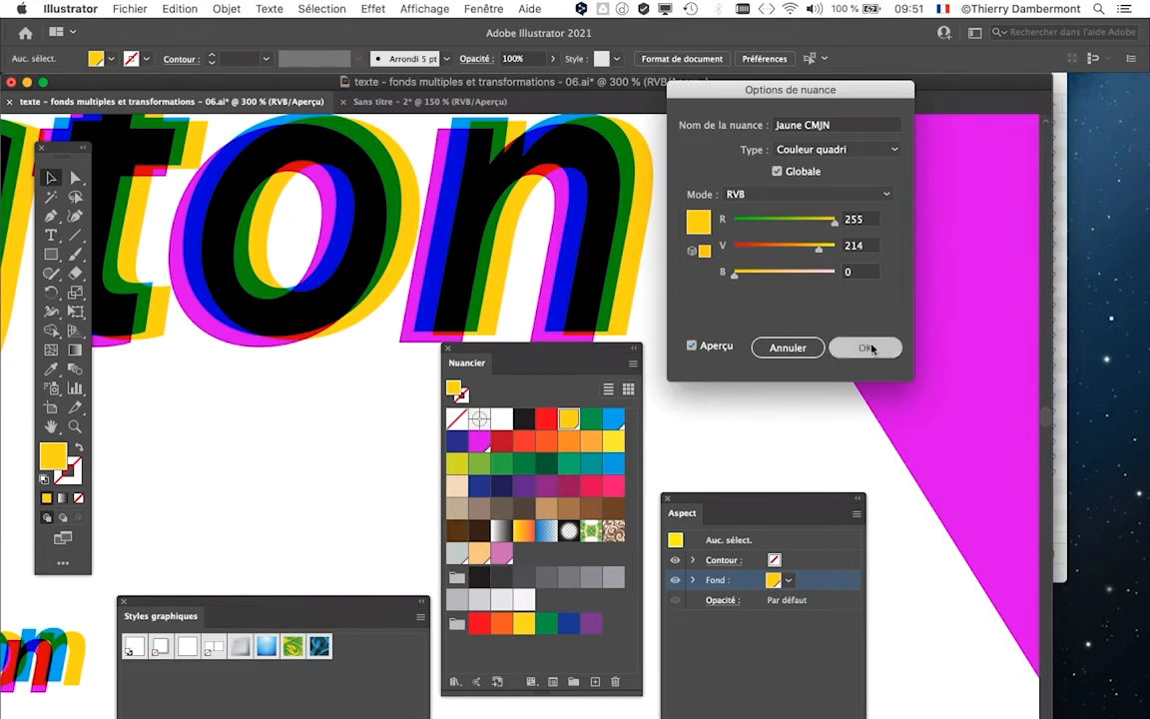
# Set the Cyan CMJN swatch's green component to 163 with the preview enabled.
pyautogui.doubleClick(616, 422)
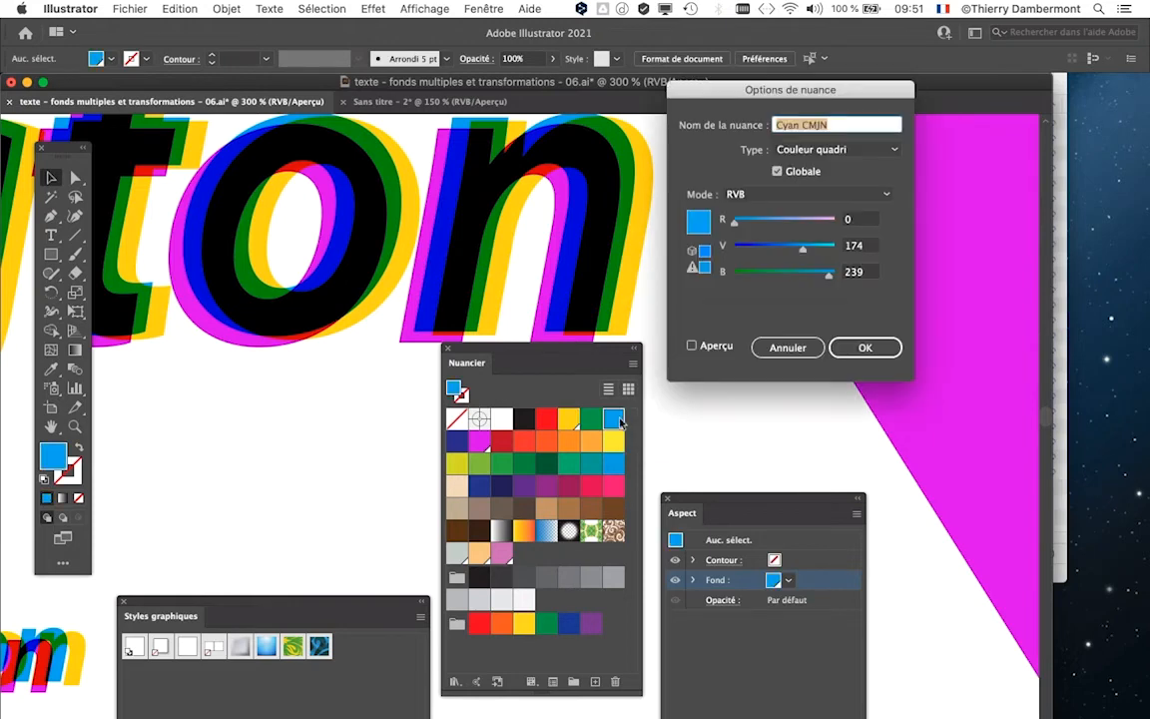
pyautogui.click(721, 346)
pyautogui.moveTo(802, 248)
pyautogui.mouseDown()
pyautogui.moveTo(817, 249)
pyautogui.moveTo(799, 251)
pyautogui.mouseUp()
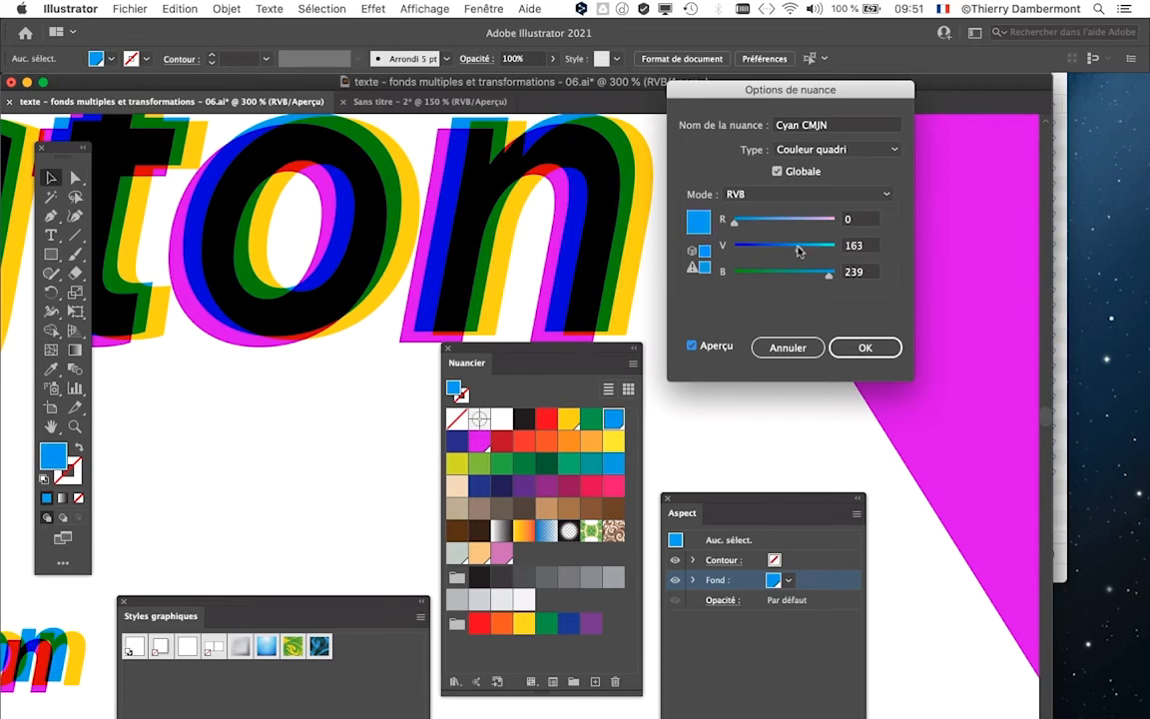
pyautogui.click(865, 347)
# Move the Nuancier swatches clear of the magenta diamond and inspect the recoloured Washington texts up close.
pyautogui.scroll(-3, 489, 265)
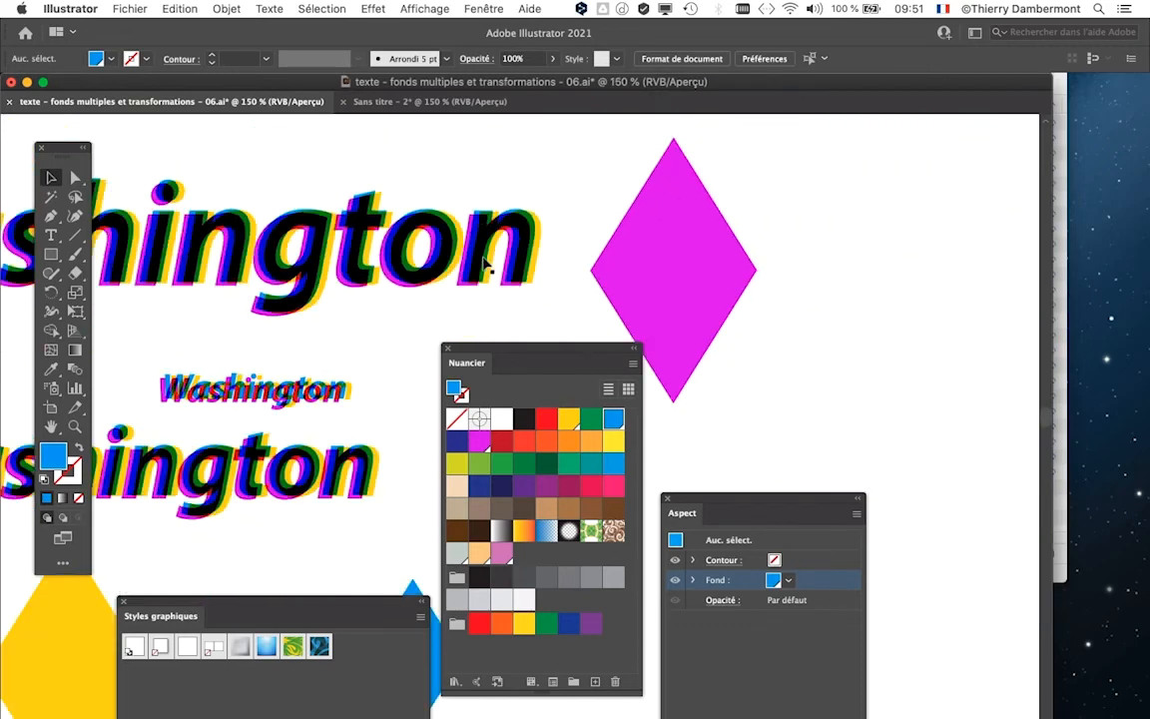
pyautogui.scroll(-1, 495, 268)
pyautogui.moveTo(523, 347); pyautogui.dragTo(876, 175)
pyautogui.moveTo(551, 384); pyautogui.dragTo(699, 348)
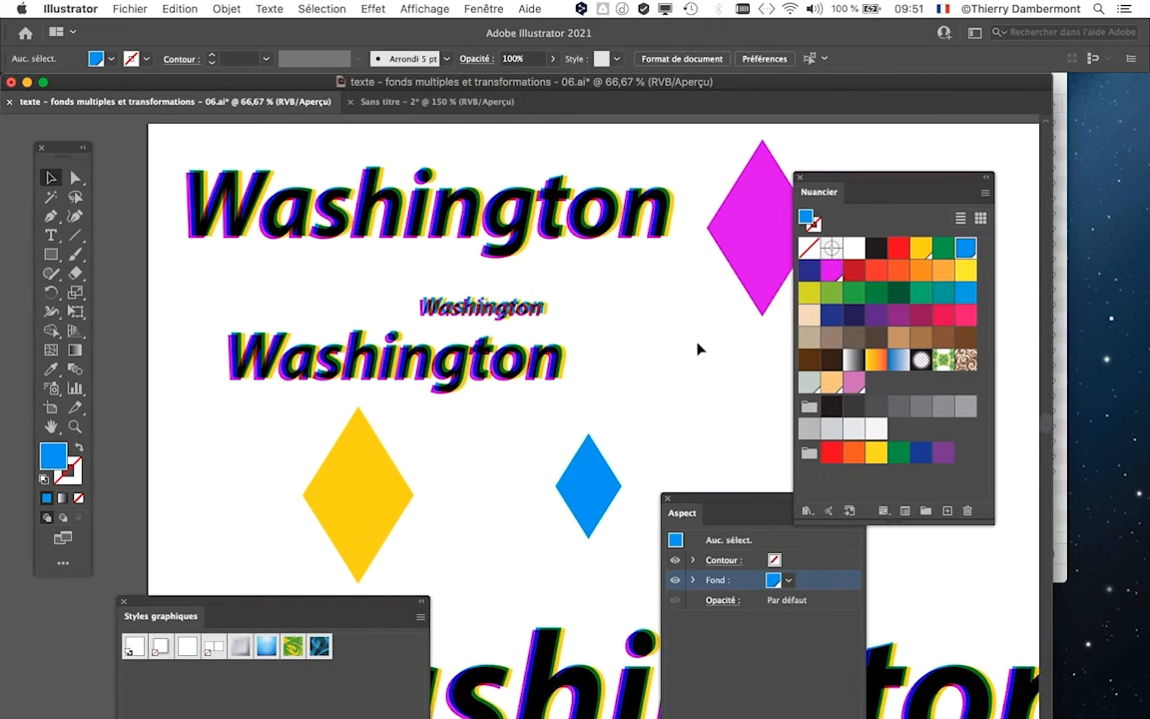
pyautogui.moveTo(899, 180); pyautogui.dragTo(935, 148)
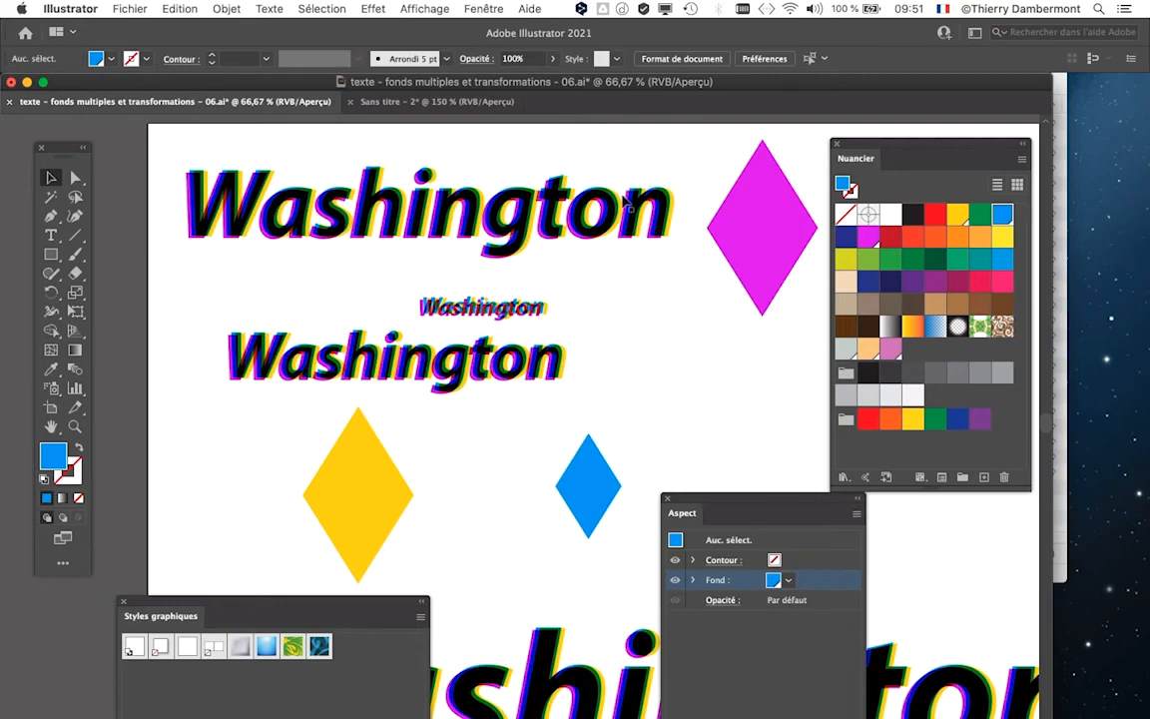
pyautogui.scroll(4, 578, 218)
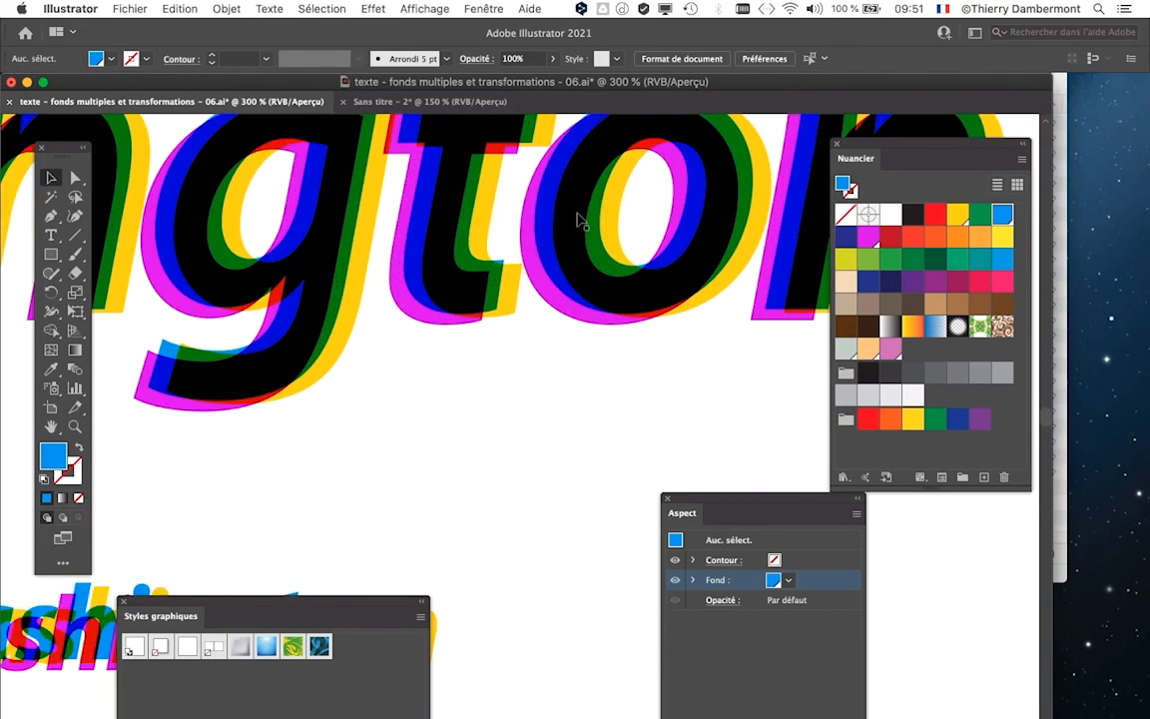
pyautogui.scroll(-3, 465, 267)
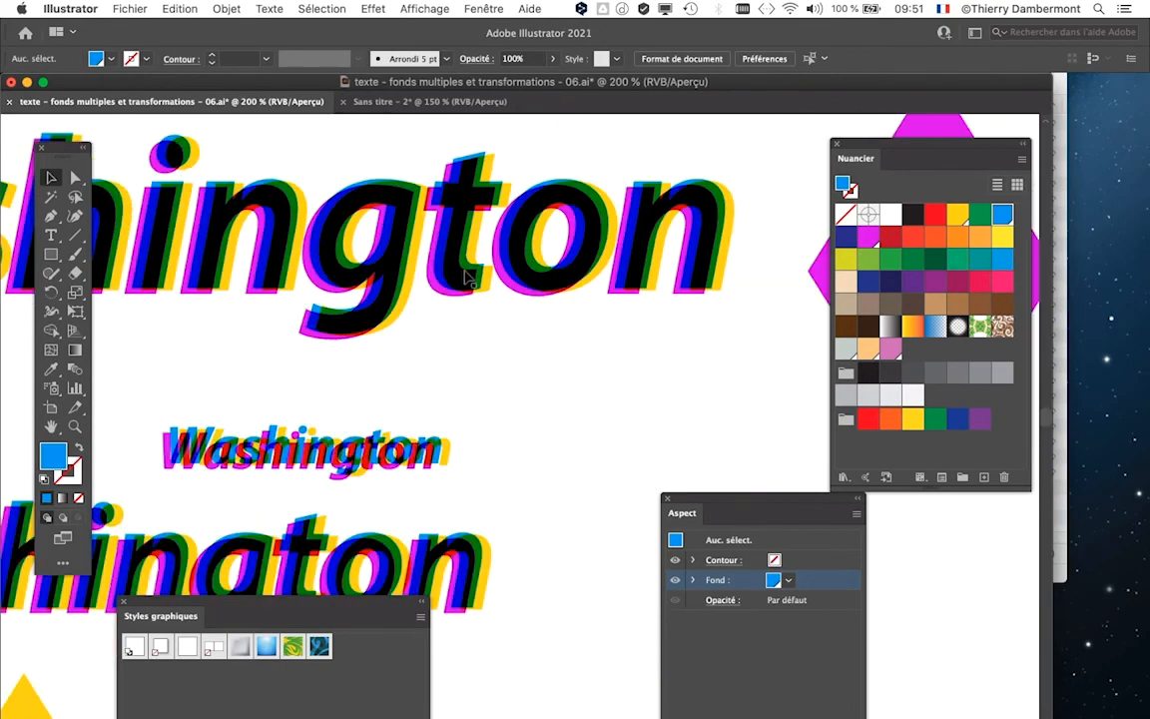
pyautogui.scroll(-1, 469, 283)
pyautogui.moveTo(399, 284); pyautogui.dragTo(512, 286)
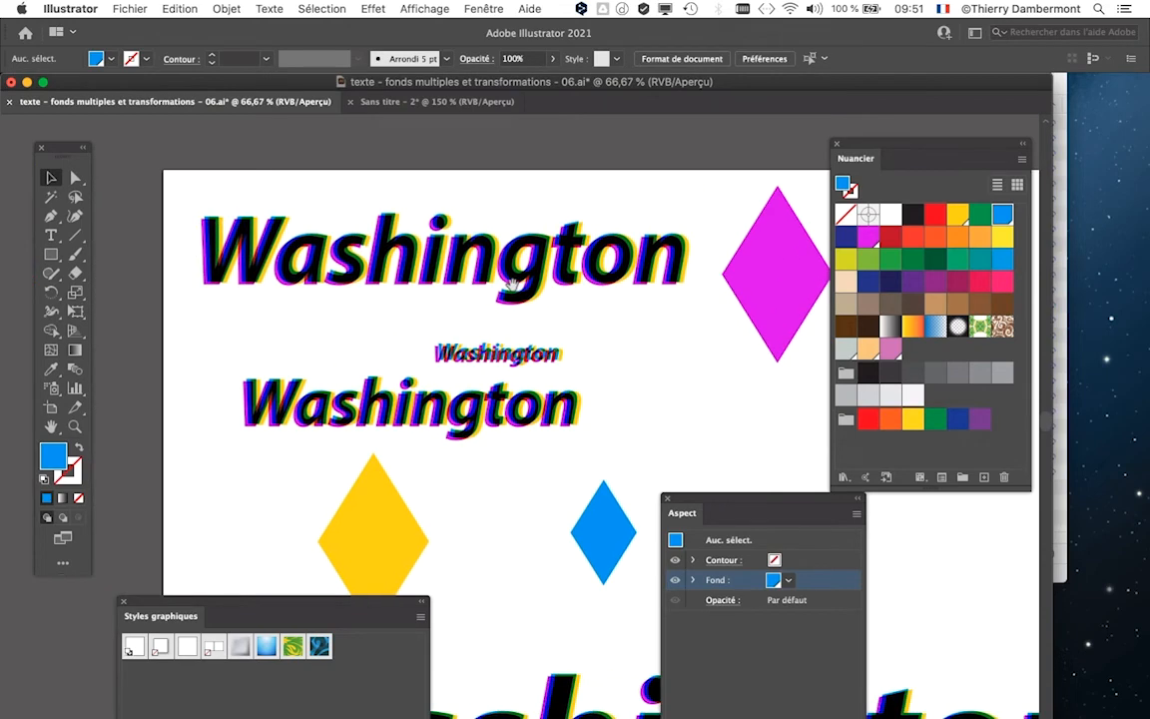
pyautogui.scroll(2, 509, 286)
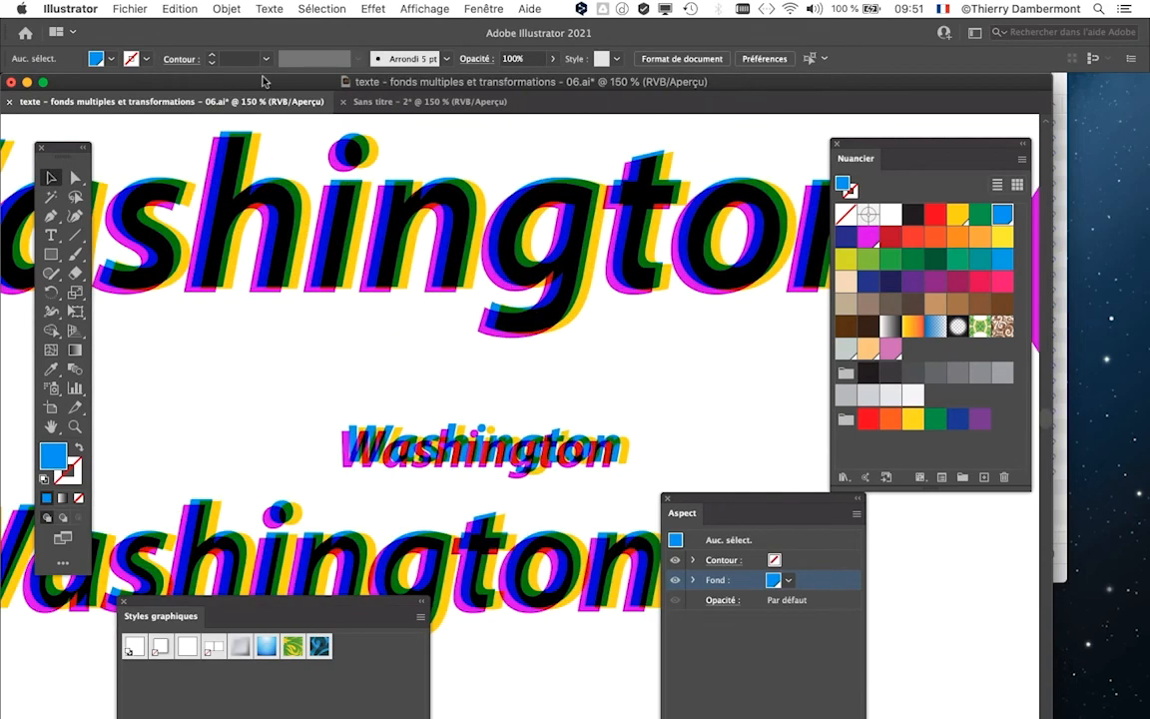
# Save the document as a new version named texte - fonds multiples et transformations - 07.ai, keeping the Adobe Illustrator format.
pyautogui.click(130, 8)
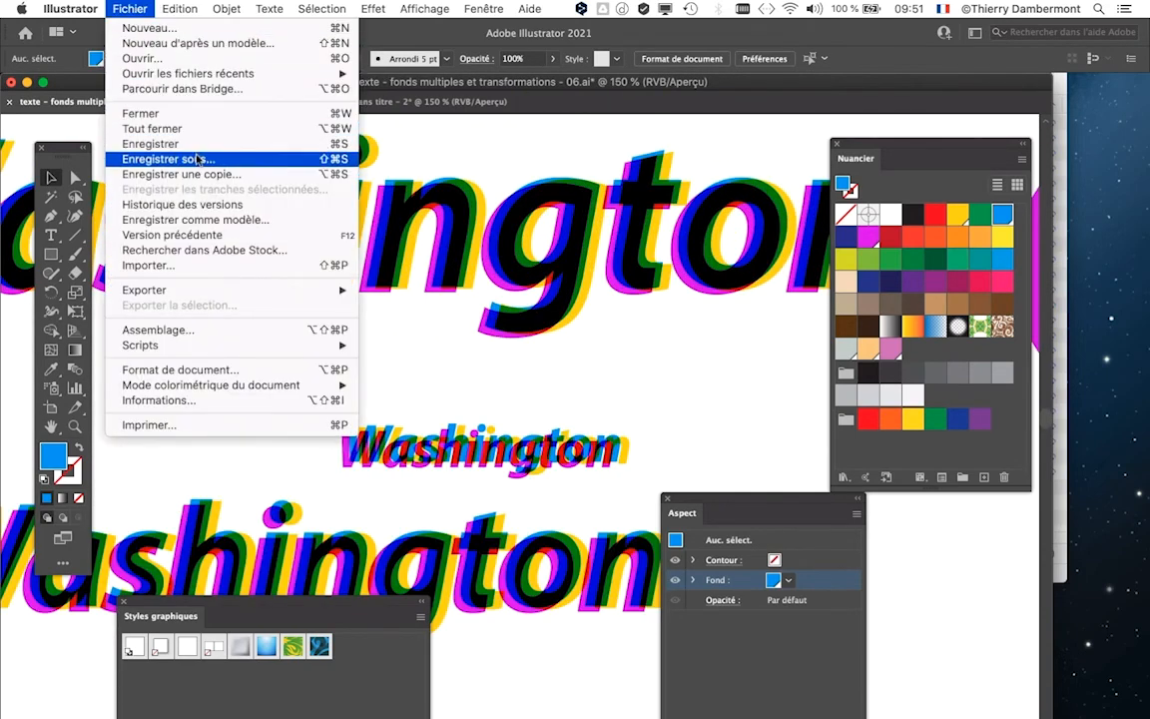
pyautogui.click(160, 159)
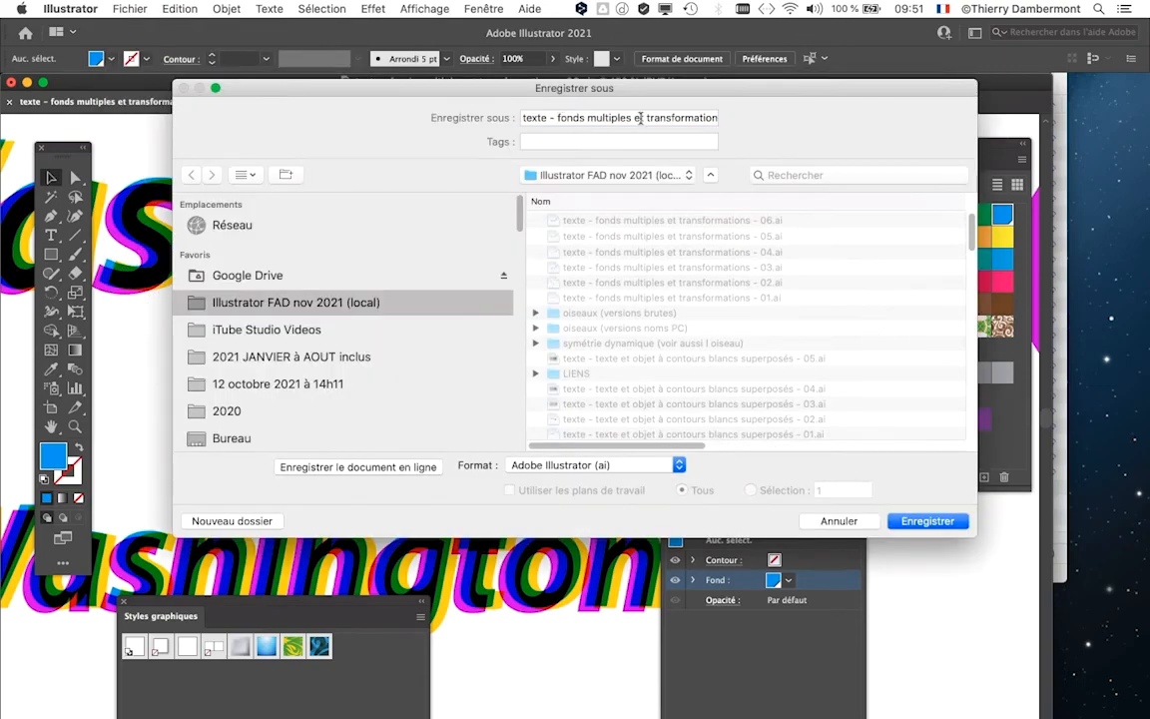
pyautogui.click(640, 118)
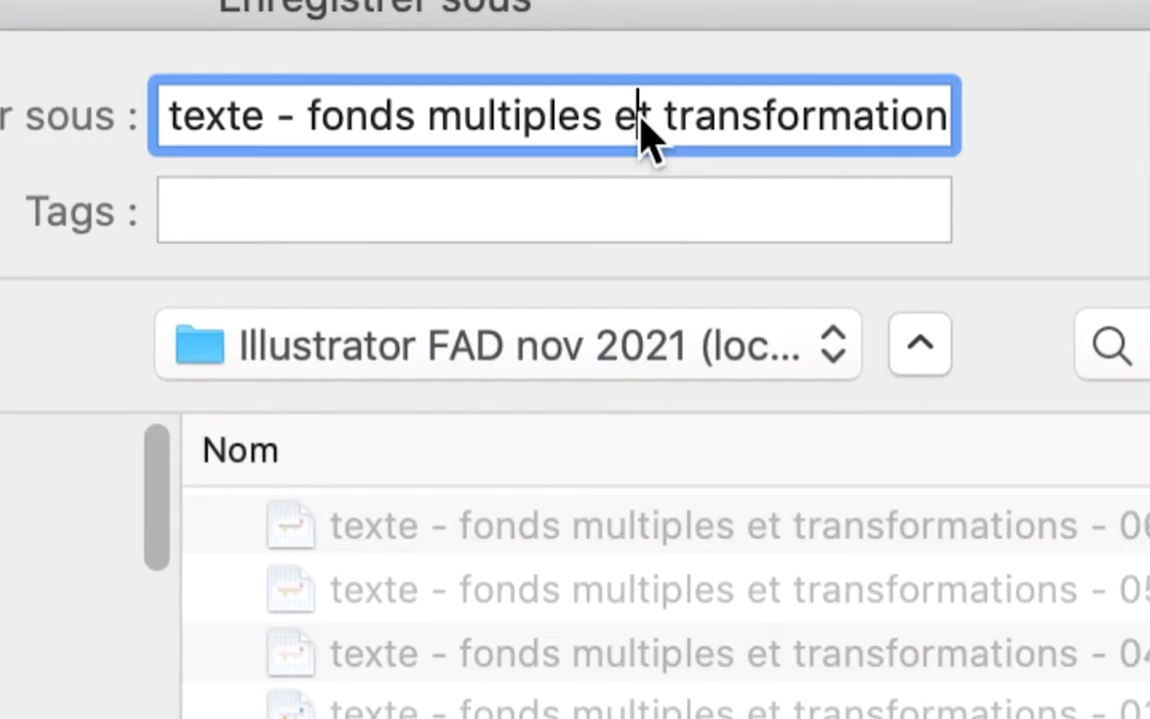
pyautogui.press('Down')
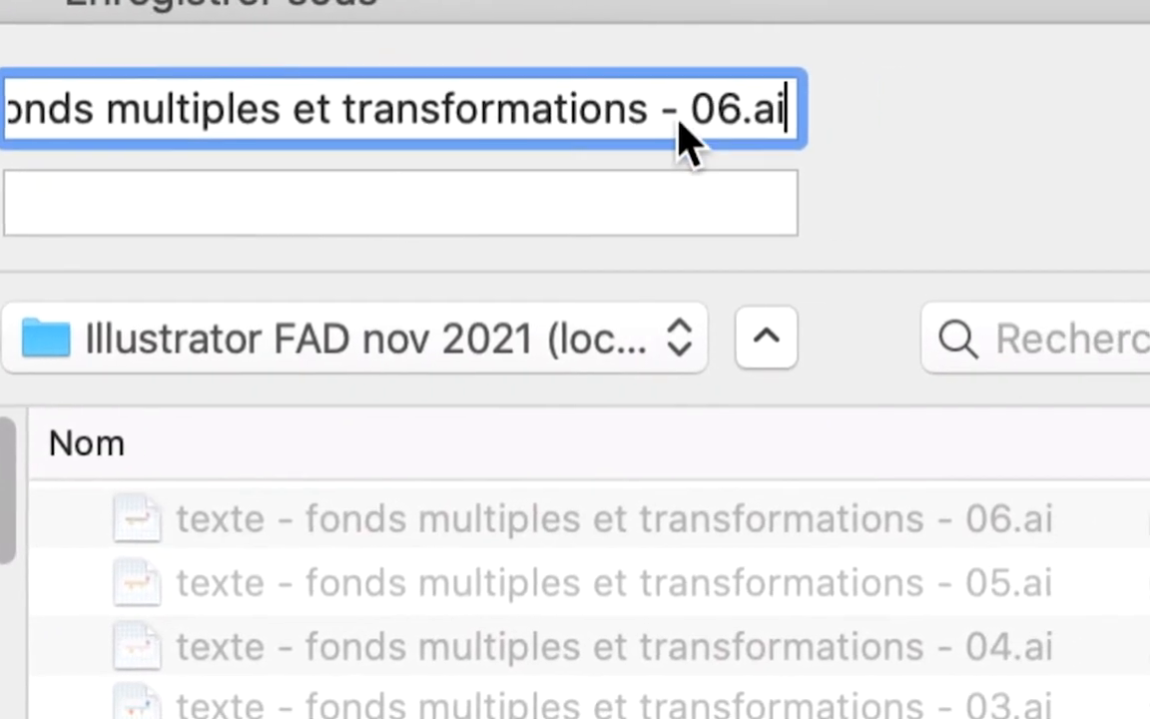
pyautogui.moveTo(872, 120); pyautogui.dragTo(896, 120)
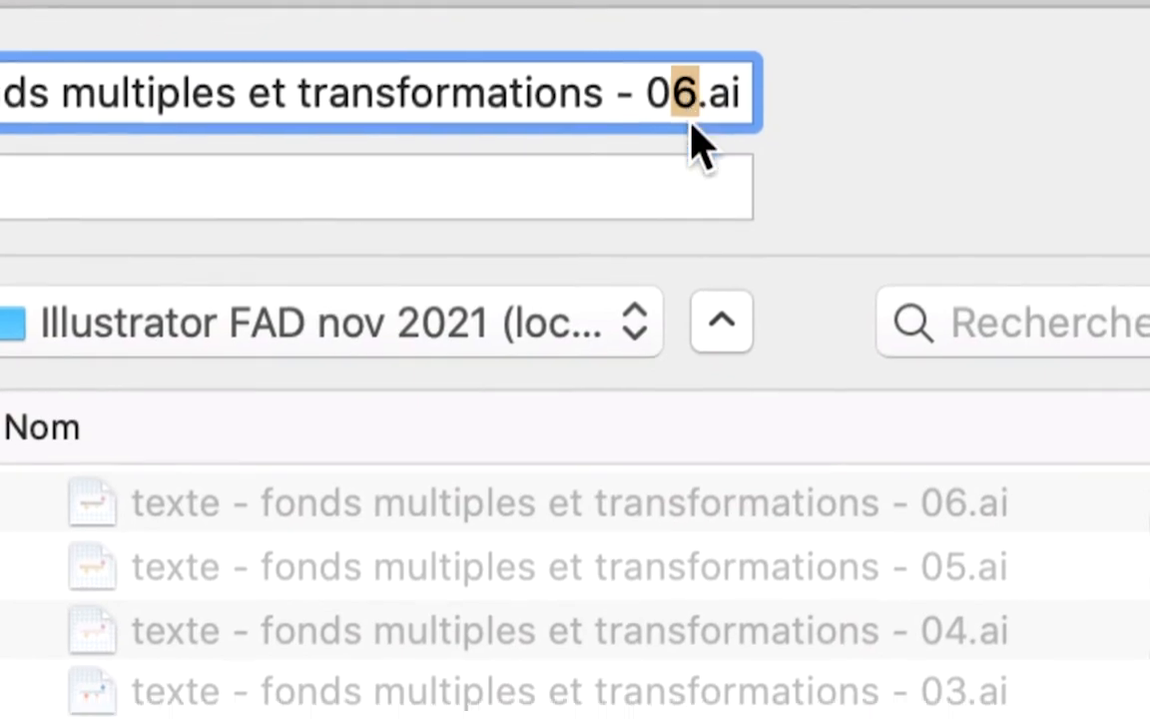
pyautogui.write('7')
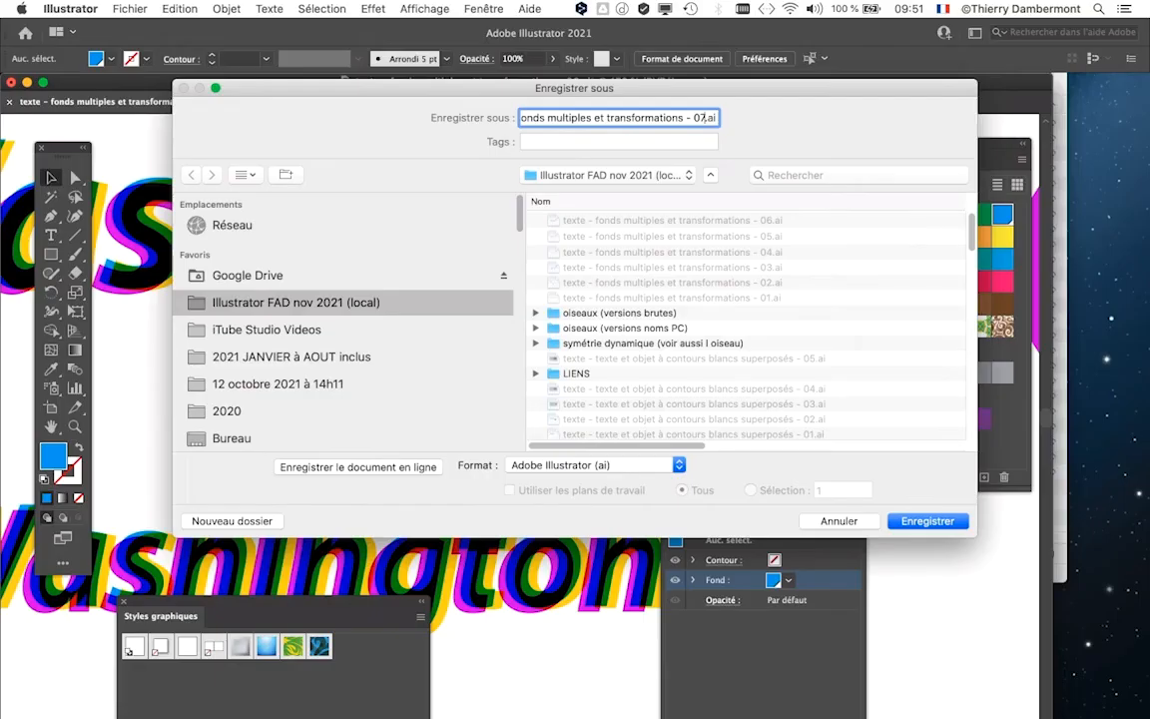
pyautogui.press('Return')
pyautogui.press('Return')
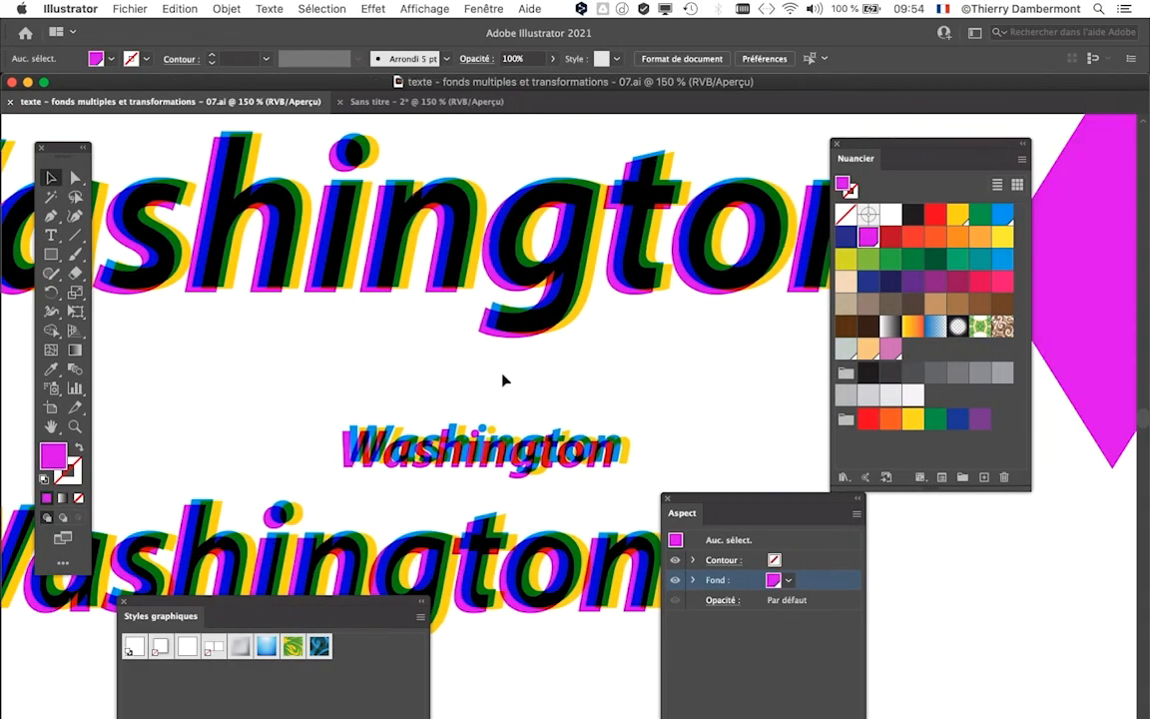
# Select the uppermost Washington text and move its Aspect settings up over the lettering.
pyautogui.click(588, 243)
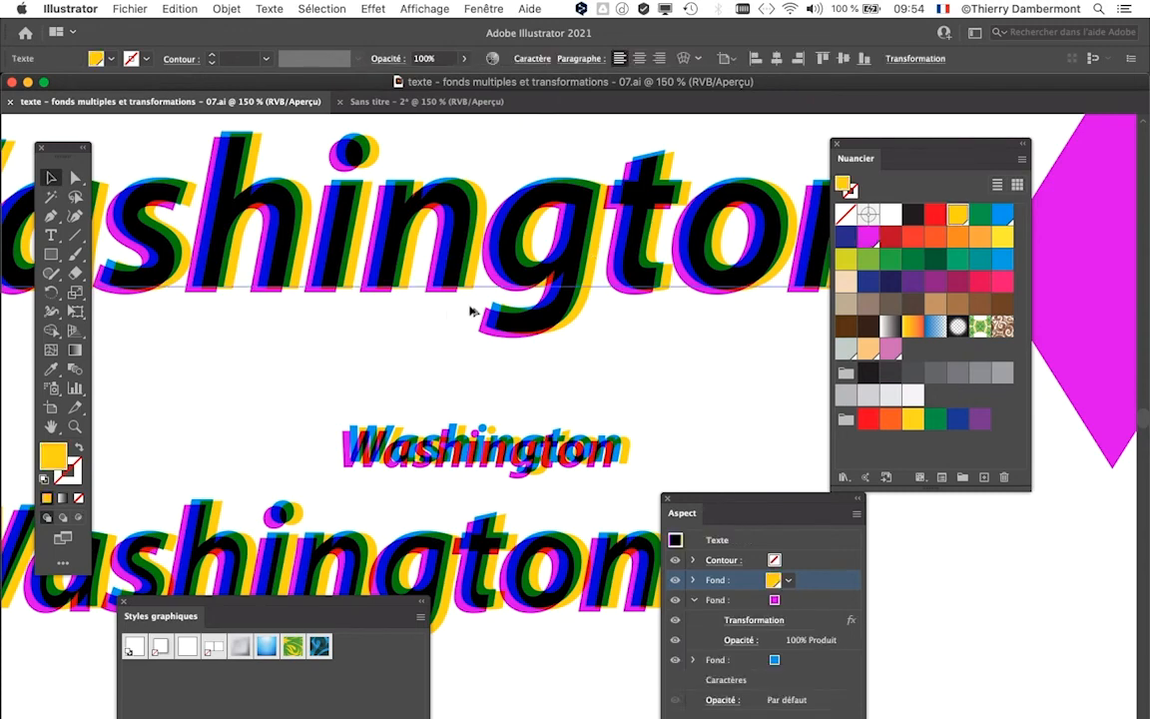
pyautogui.scroll(-2, 449, 310)
pyautogui.scroll(1, 262, 290)
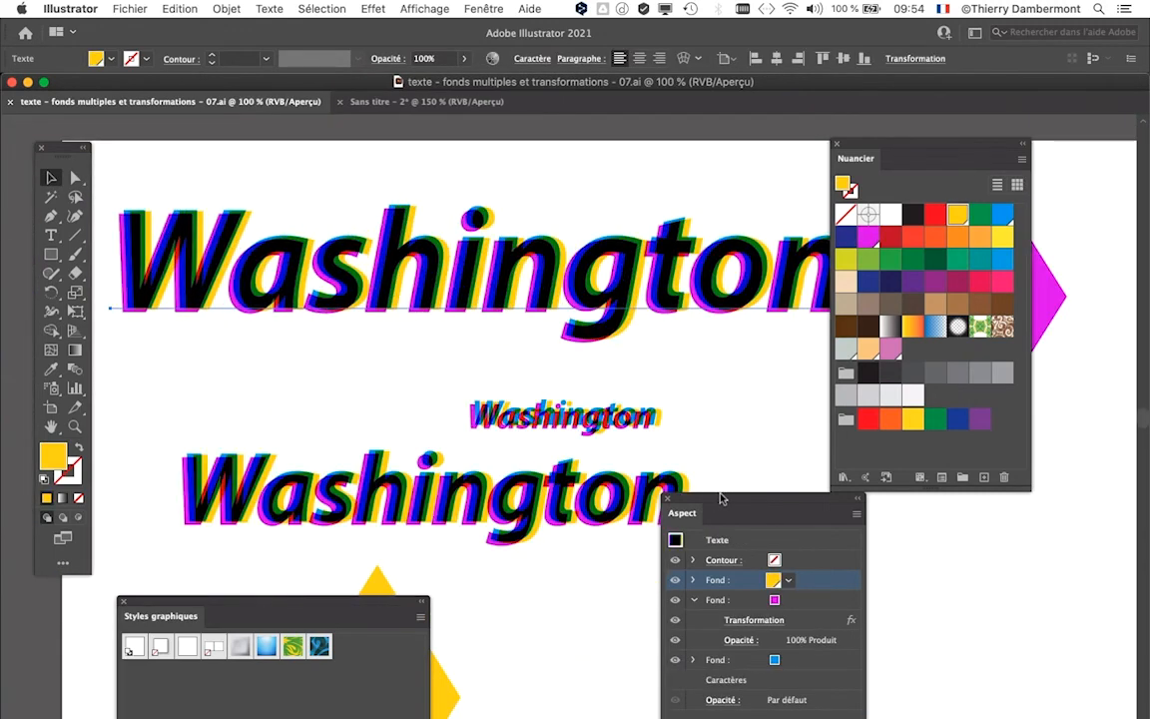
pyautogui.moveTo(728, 504); pyautogui.dragTo(586, 188)
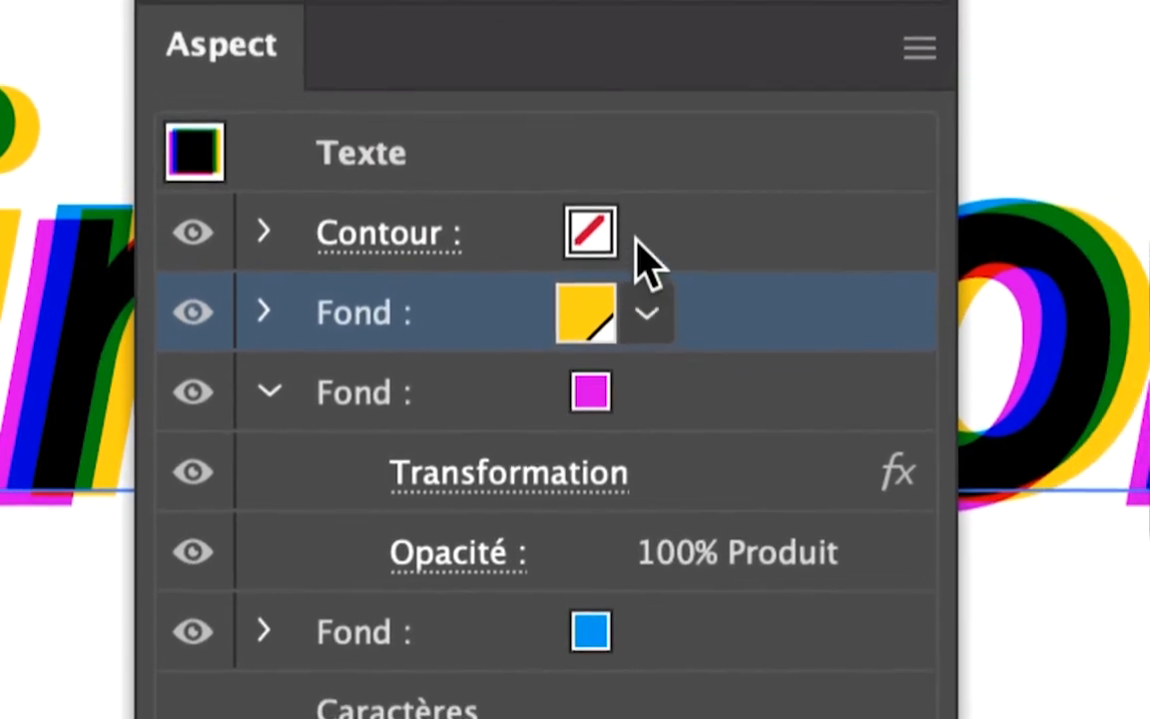
# Give the uppermost Washington text a white stroke from the swatches in its Aspect settings.
pyautogui.click(645, 243)
pyautogui.click(644, 242)
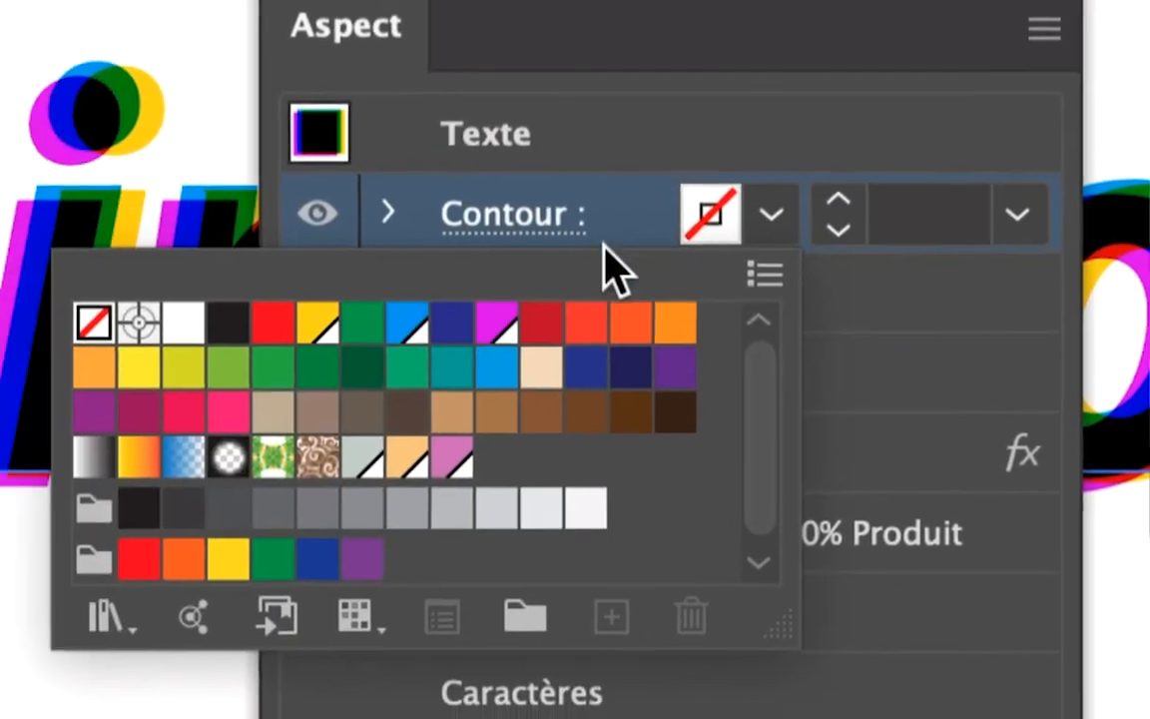
pyautogui.click(510, 258)
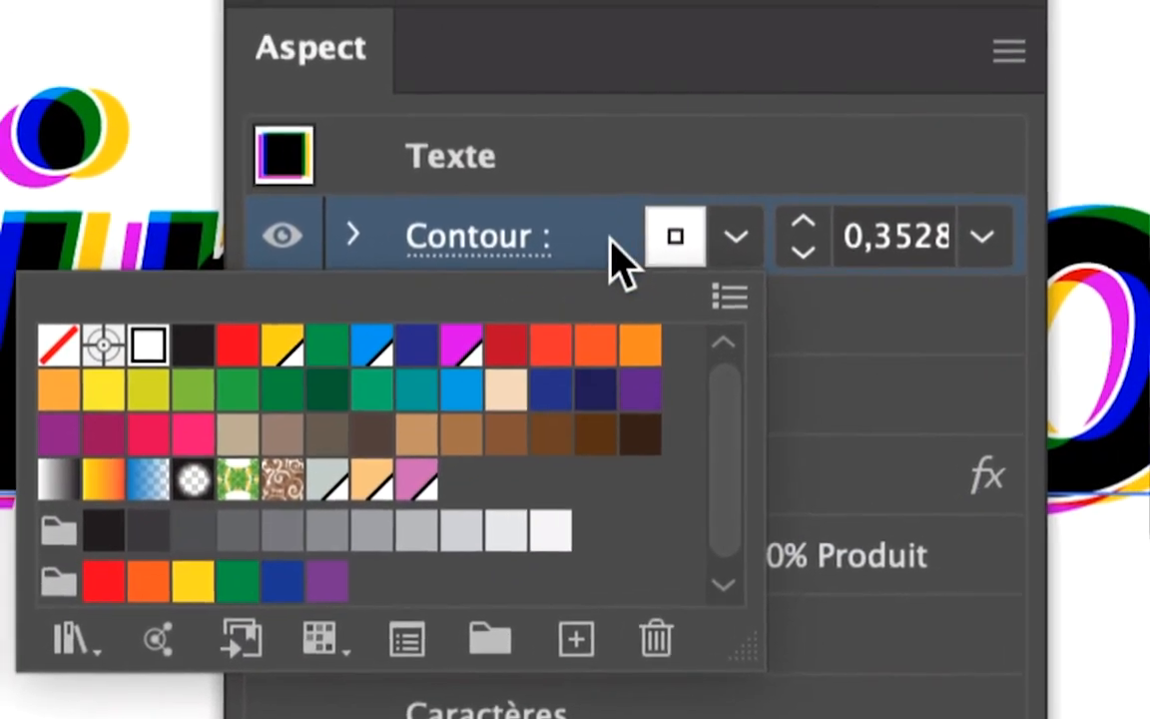
pyautogui.click(917, 157)
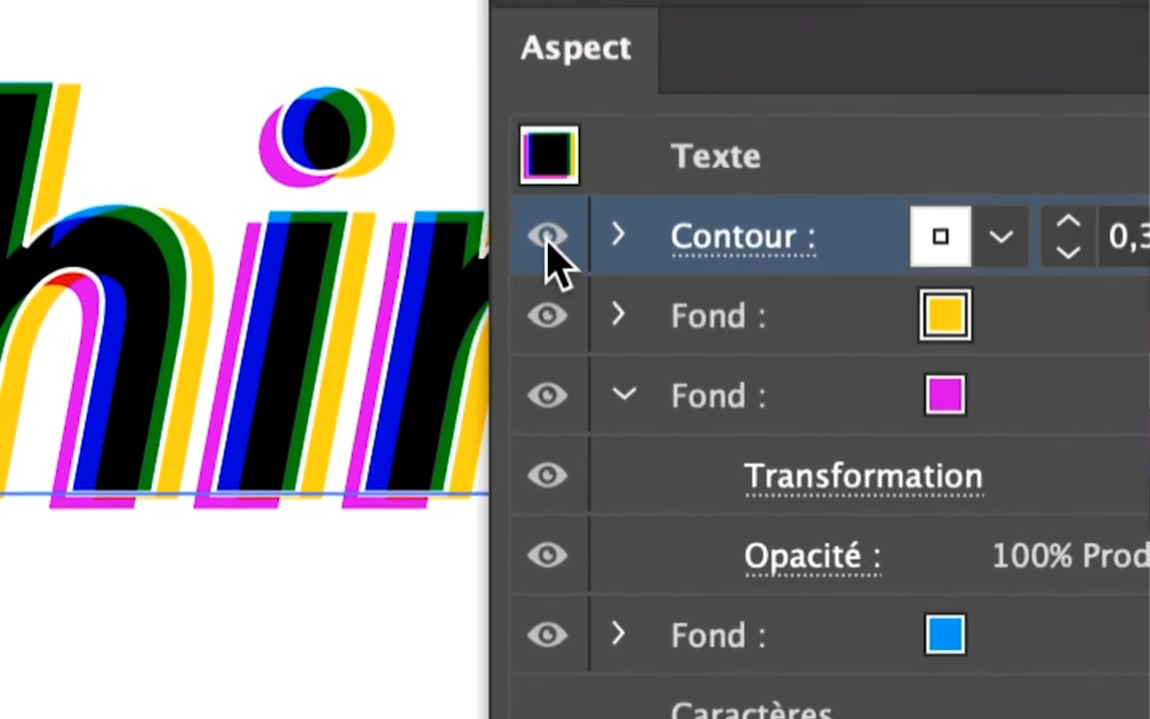
# Toggle the white stroke's visibility off and on to compare the lettering with and without it.
pyautogui.click(547, 236)
pyautogui.click(547, 235)
pyautogui.click(547, 238)
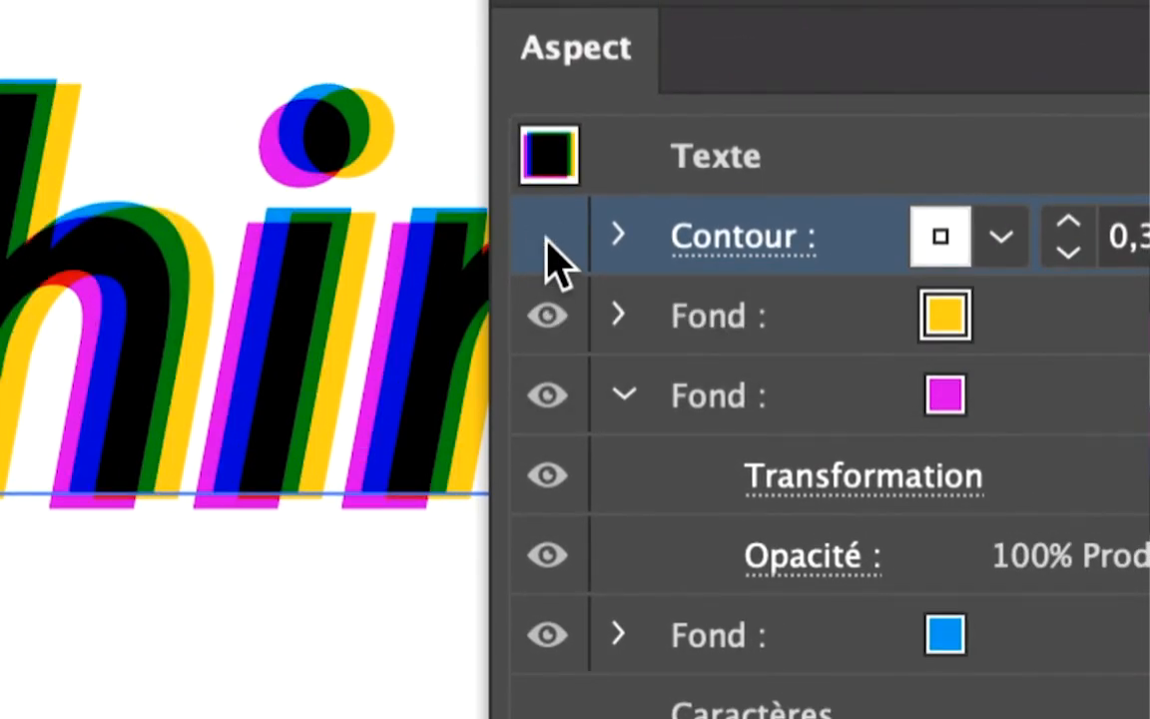
pyautogui.click(547, 238)
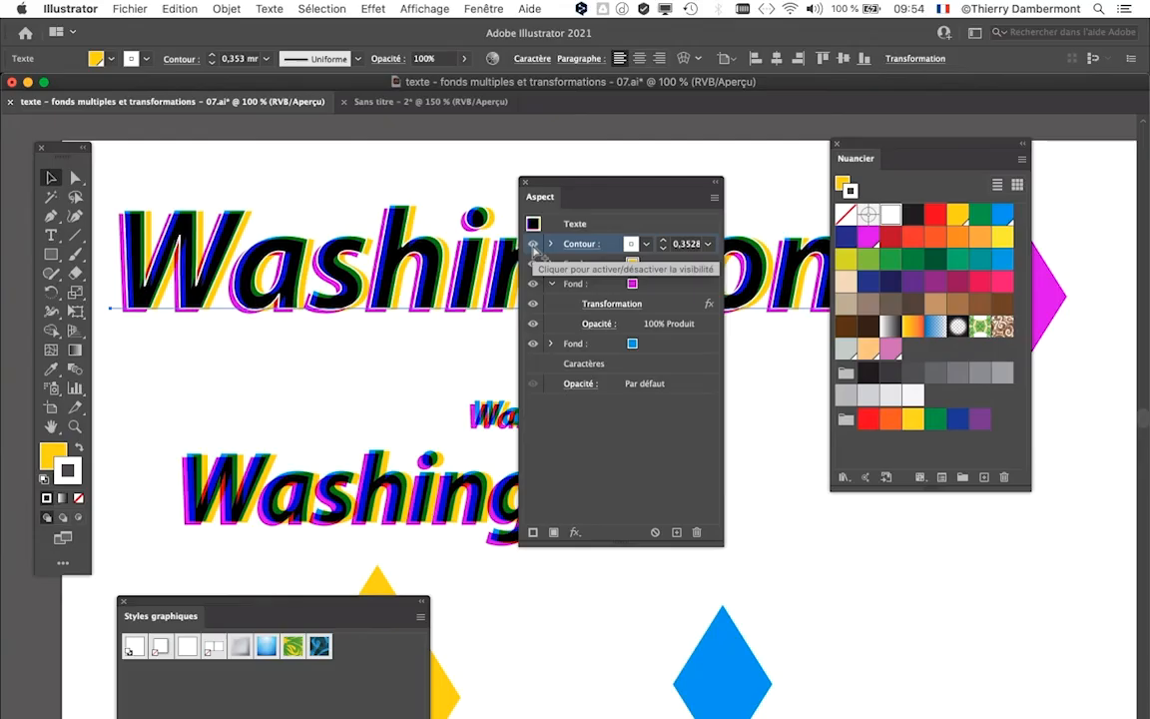
# Move the Aspect and Nuancier panels clear of the artwork and place a copy of the uppermost Washington text directly above the original.
pyautogui.moveTo(618, 180); pyautogui.dragTo(970, 521)
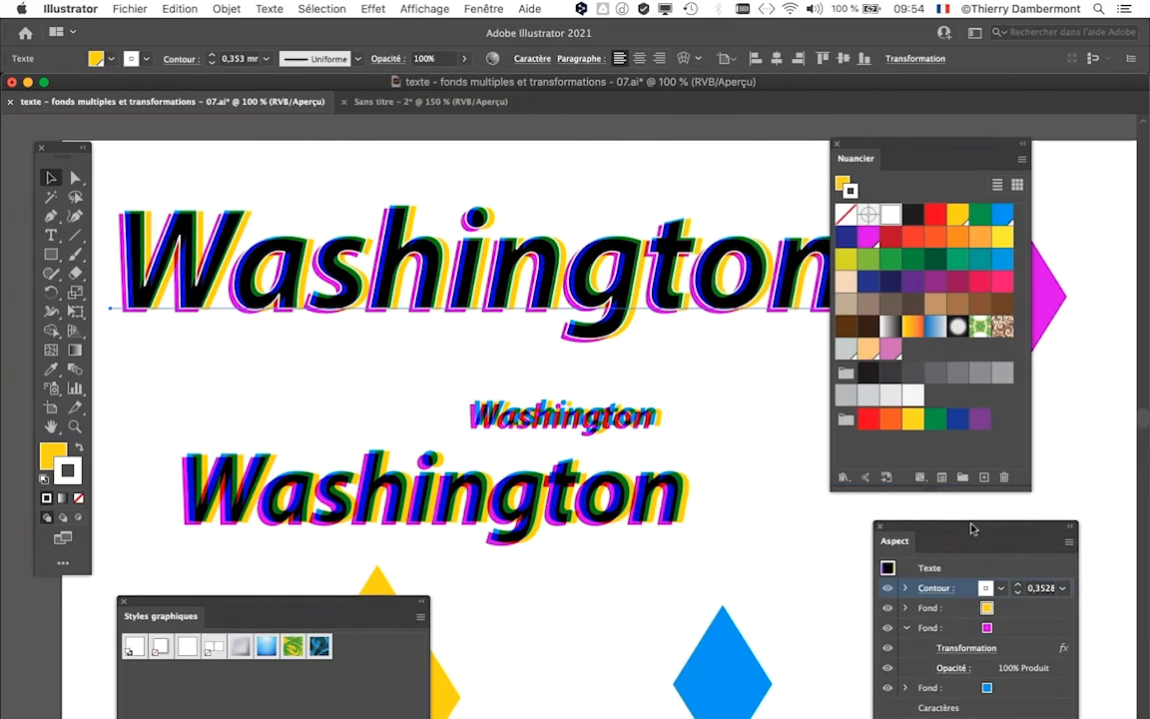
pyautogui.moveTo(878, 164); pyautogui.dragTo(824, 436)
pyautogui.scroll(-1, 595, 334)
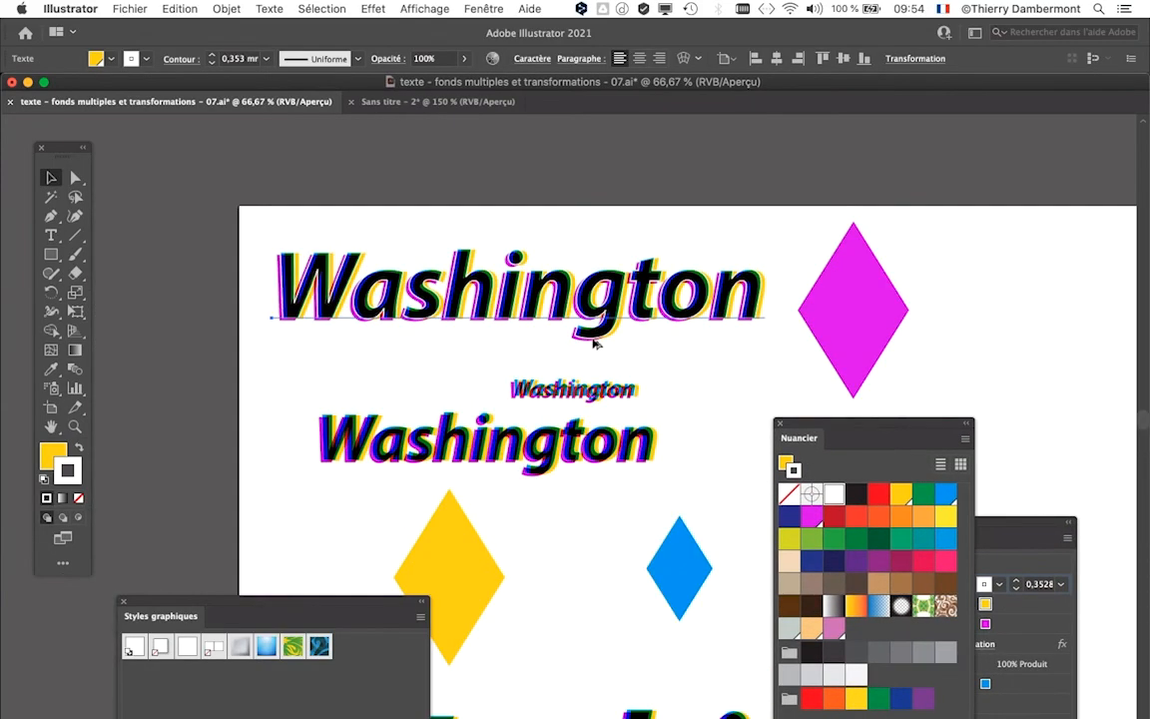
pyautogui.scroll(-1, 547, 330)
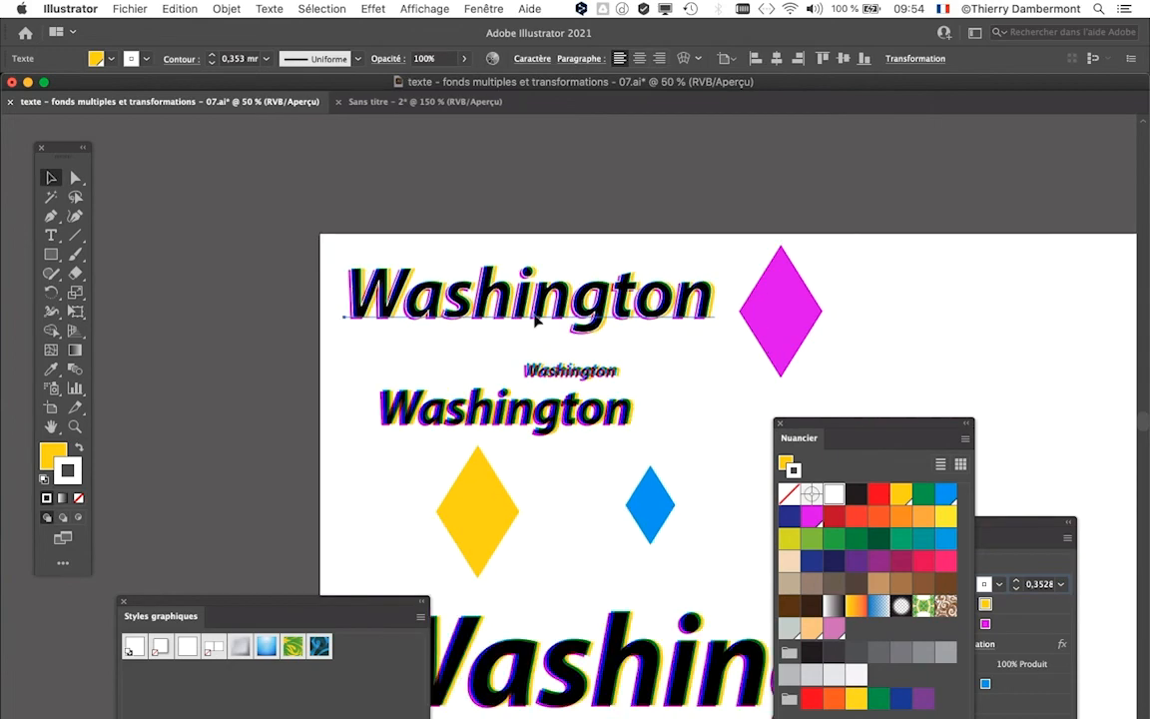
pyautogui.moveTo(536, 319); pyautogui.dragTo(536, 197)
# Extend the artboard's upper edge so it encloses the copied Washington text.
pyautogui.scroll(-1, 408, 382)
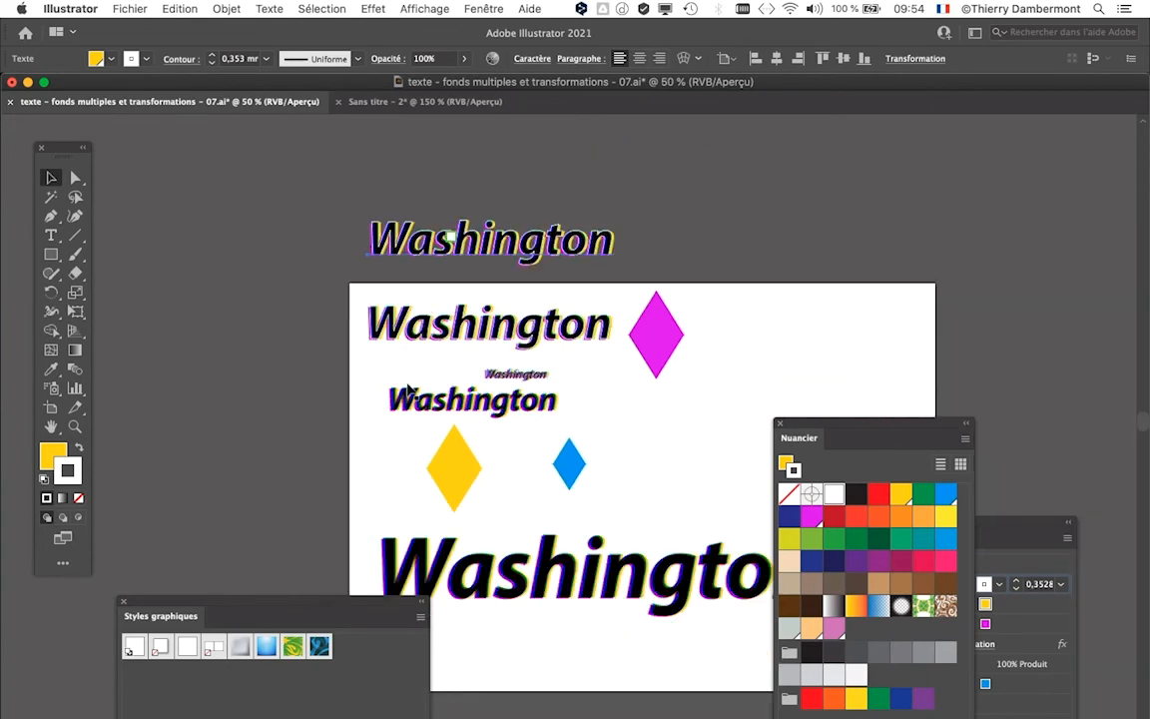
pyautogui.click(50, 409)
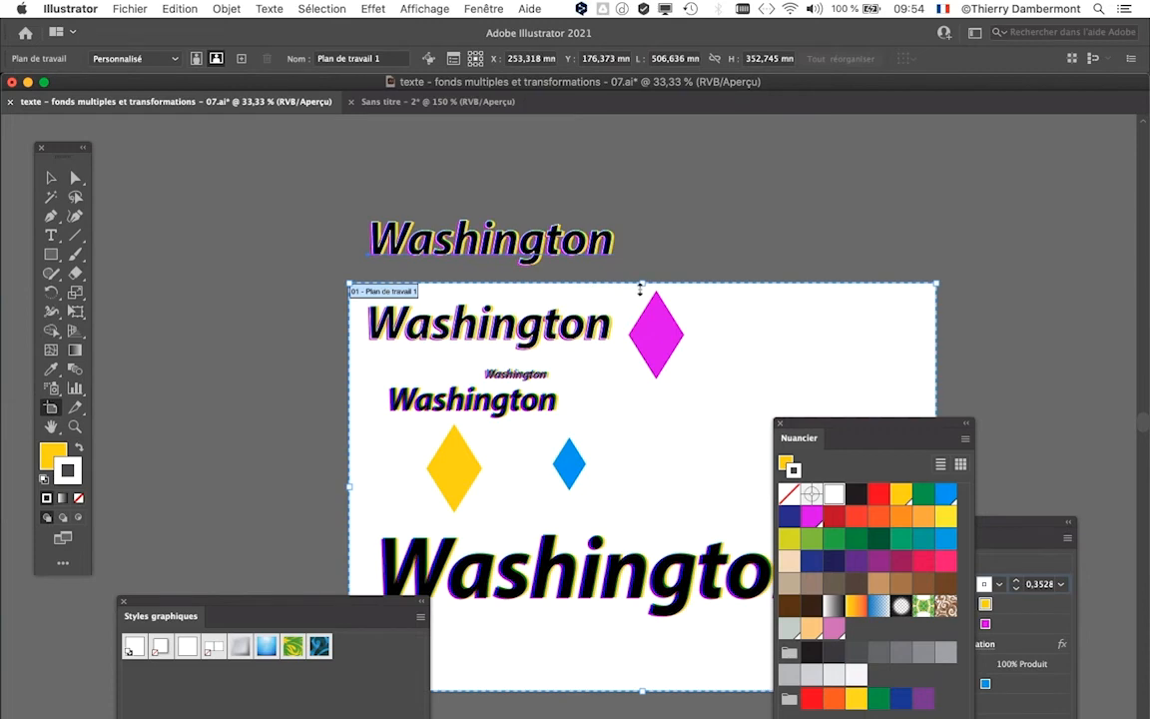
pyautogui.moveTo(640, 288); pyautogui.dragTo(640, 202)
pyautogui.press('Escape')
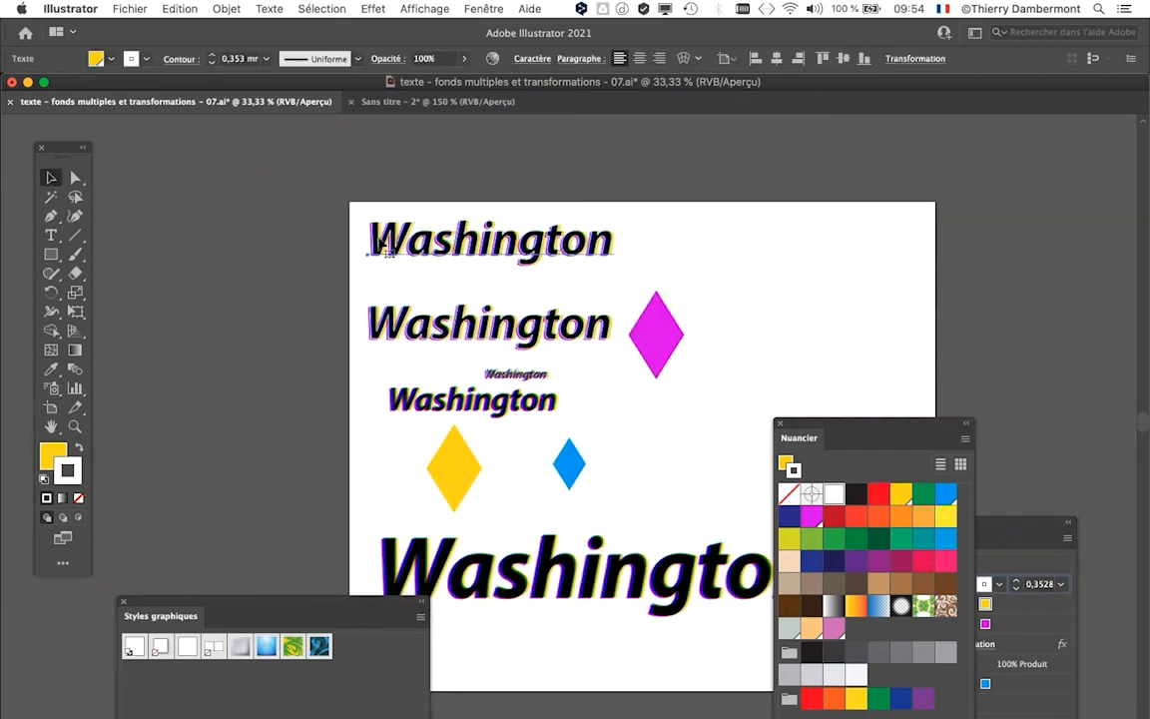
# Clear the Nuancier swatches away, bring the Aspect settings beside the copied text's lettering and expand its stroke entry.
pyautogui.scroll(4, 385, 249)
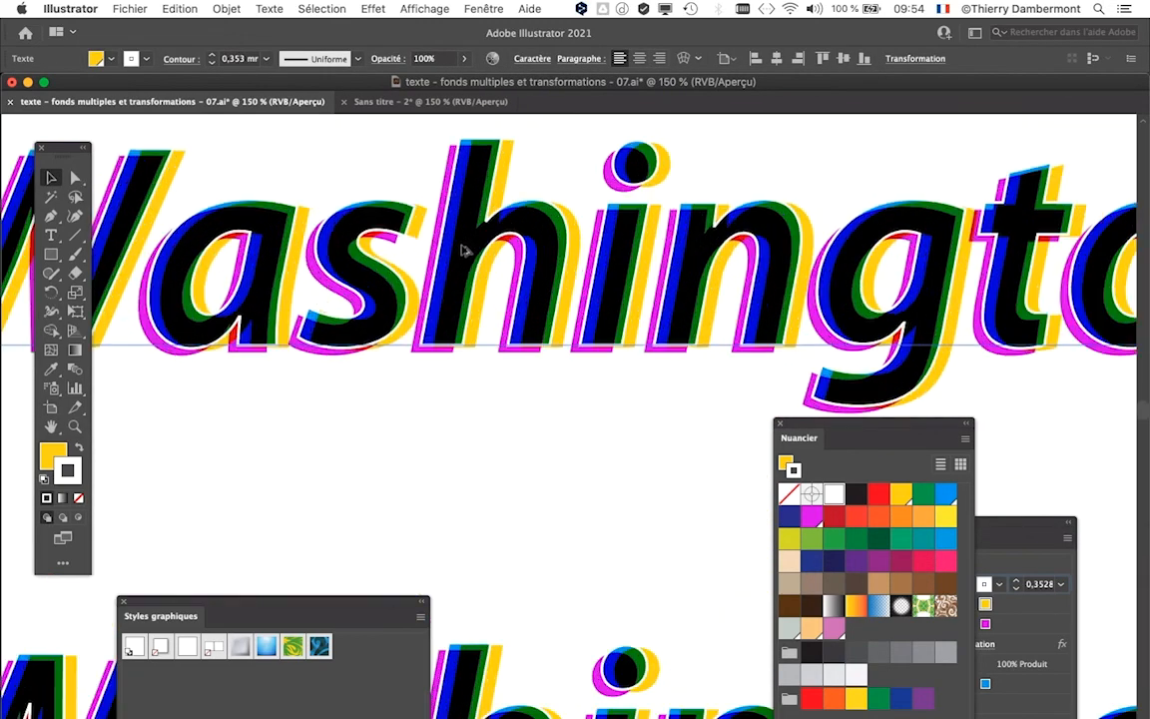
pyautogui.scroll(1, 462, 250)
pyautogui.moveTo(866, 441); pyautogui.dragTo(421, 464)
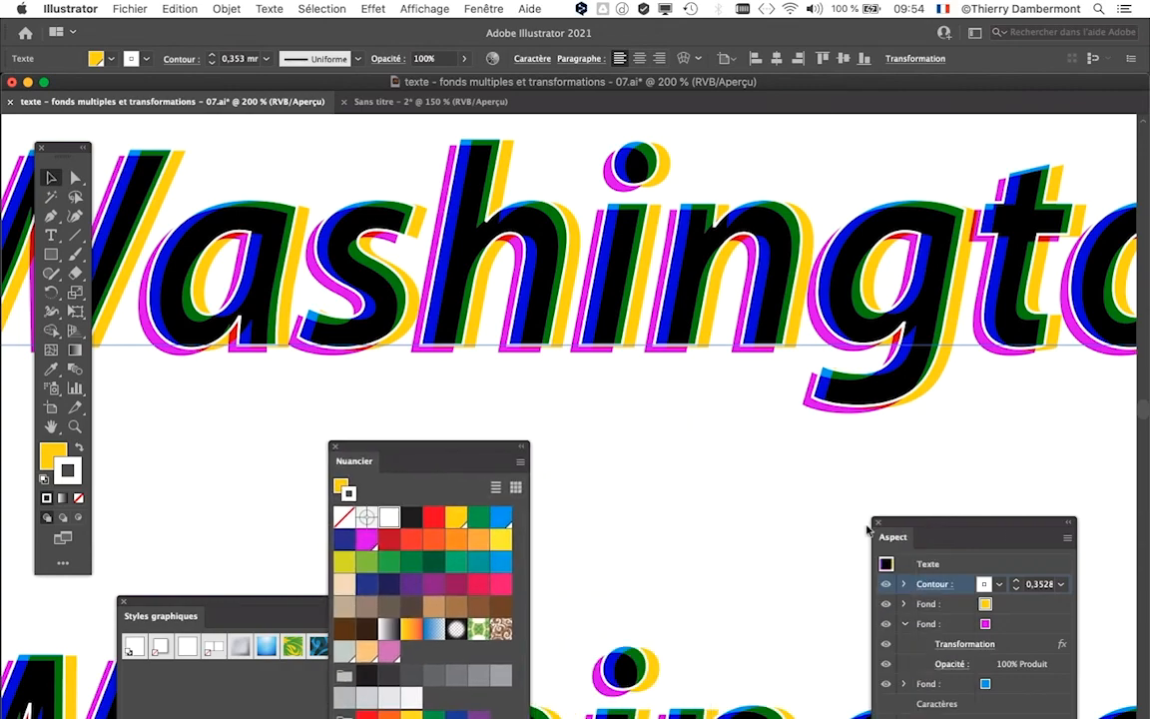
pyautogui.moveTo(904, 527); pyautogui.dragTo(774, 148)
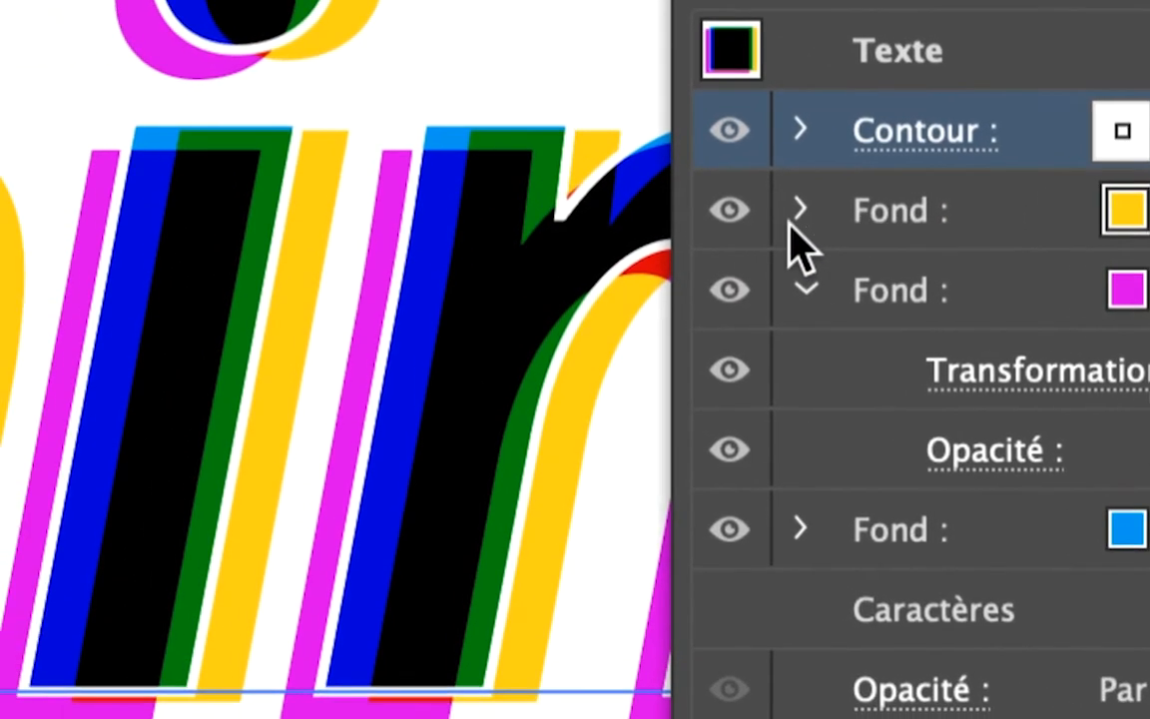
pyautogui.click(499, 238)
pyautogui.click(789, 200)
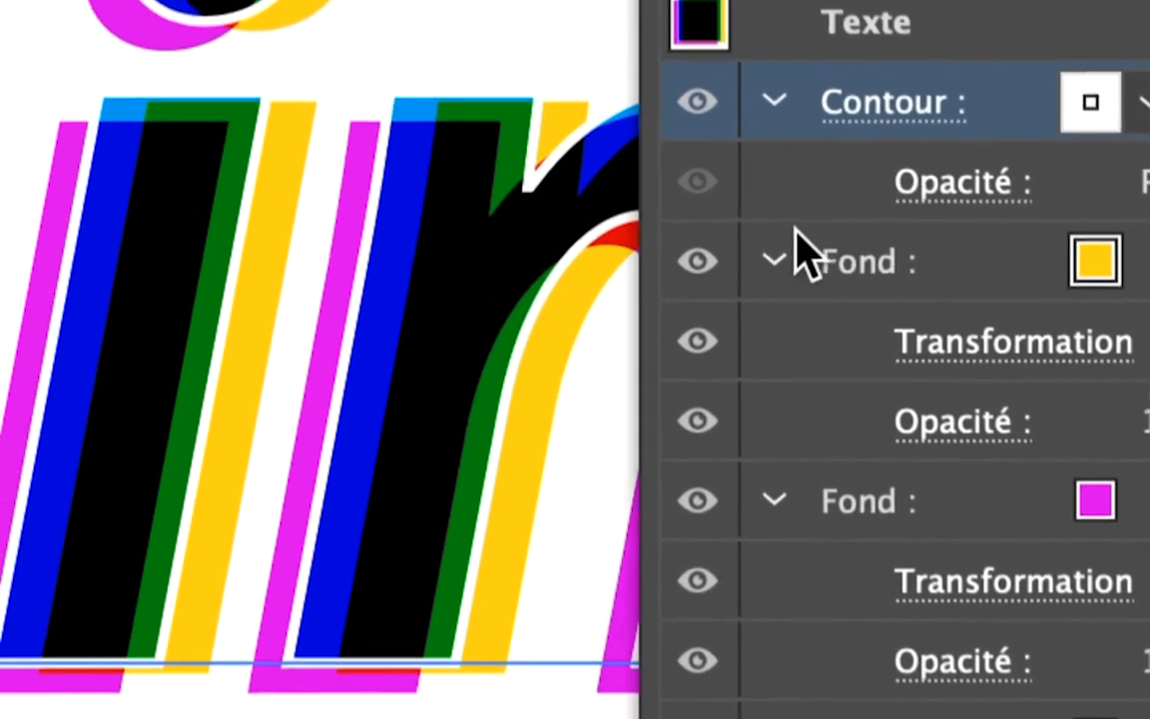
pyautogui.click(608, 360)
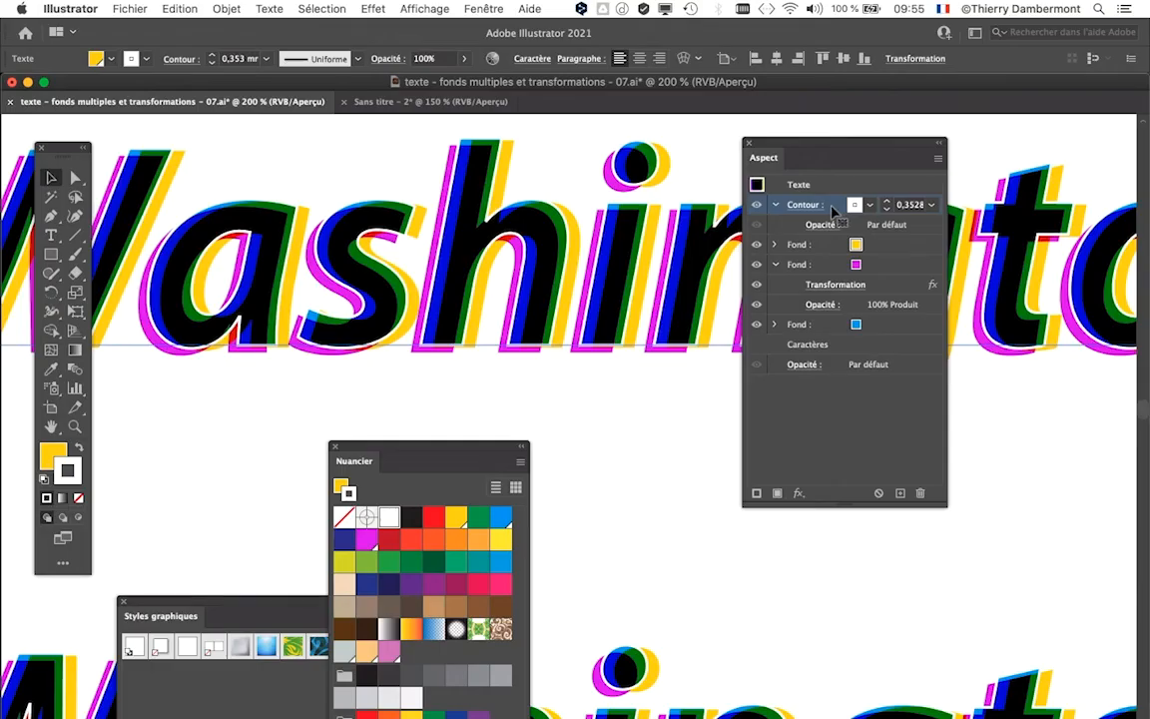
# Apply a Transformation effect to the copied text's white stroke, offsetting it horizontally and vertically with the preview enabled.
pyautogui.click(361, 8)
pyautogui.moveTo(394, 136)
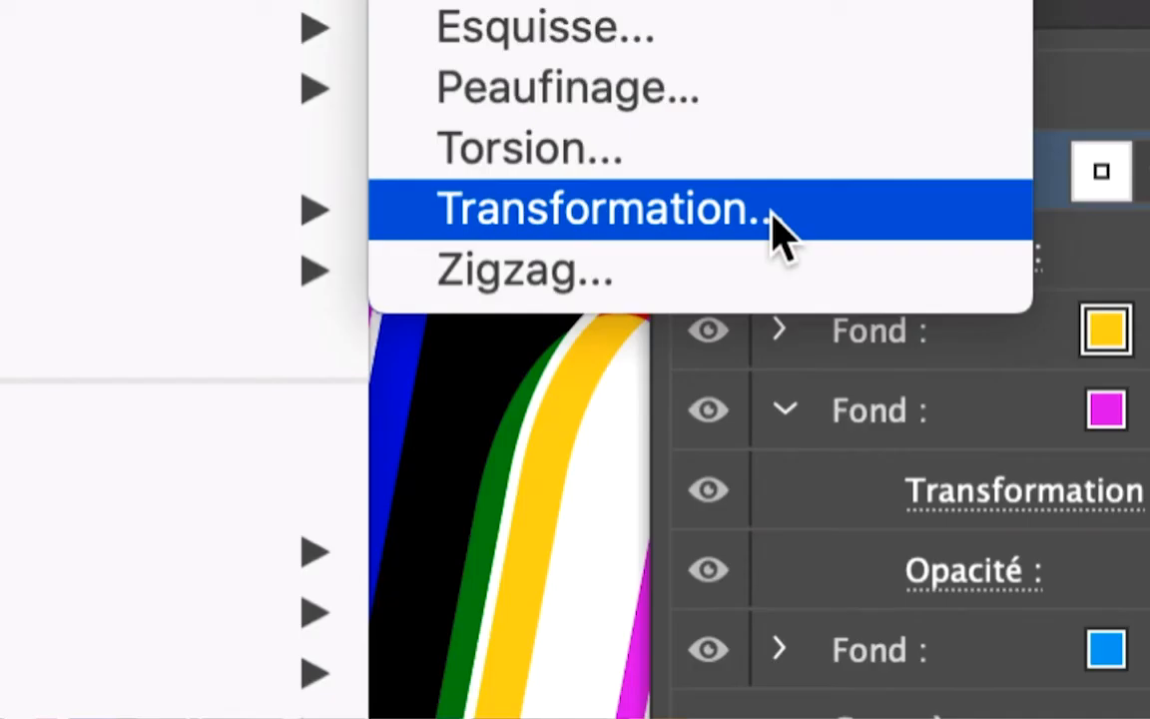
pyautogui.click(779, 225)
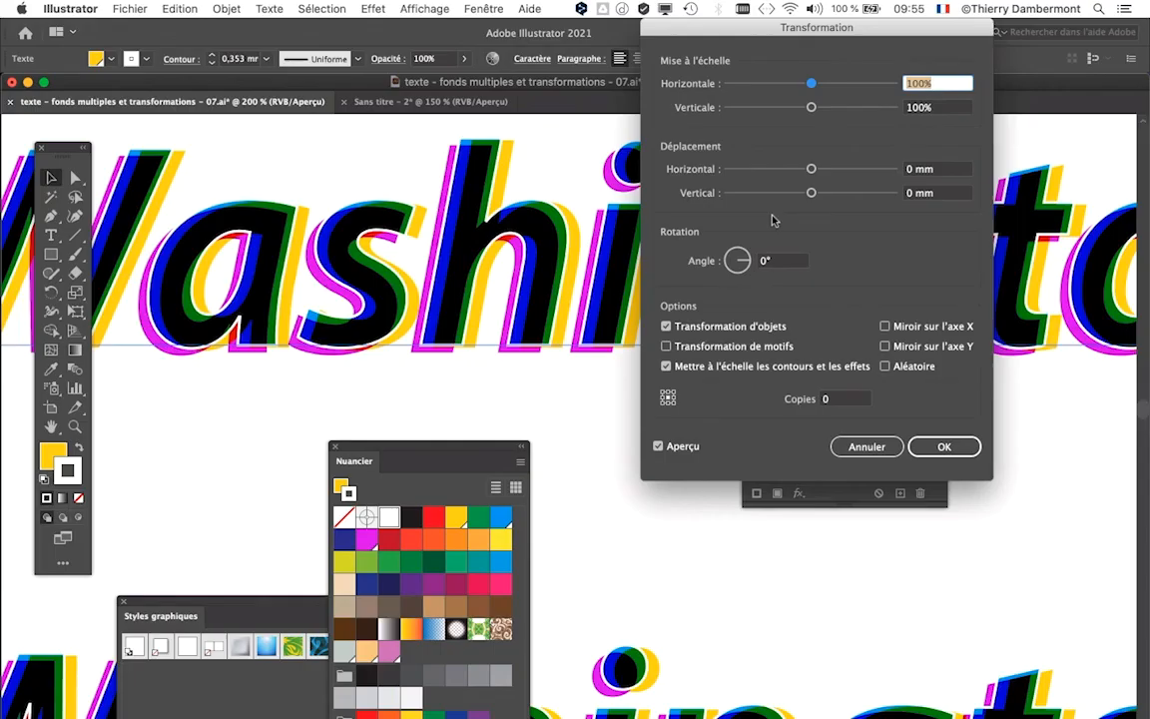
pyautogui.moveTo(819, 27); pyautogui.dragTo(913, 74)
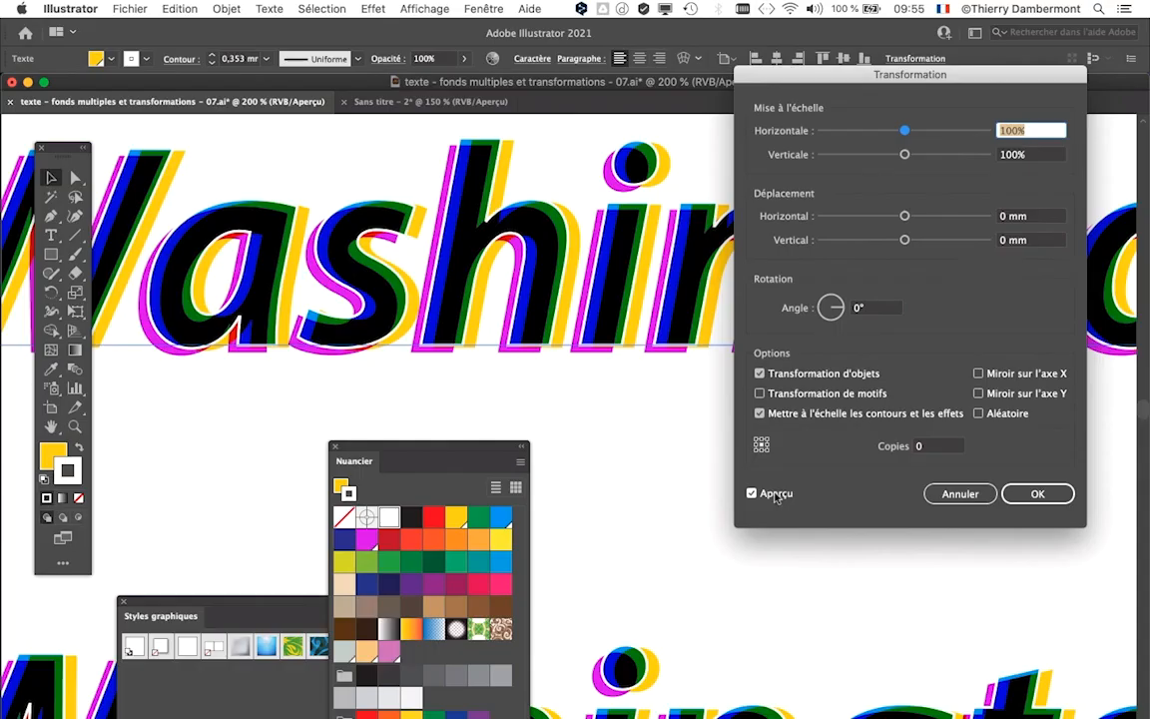
pyautogui.moveTo(910, 219); pyautogui.dragTo(909, 245)
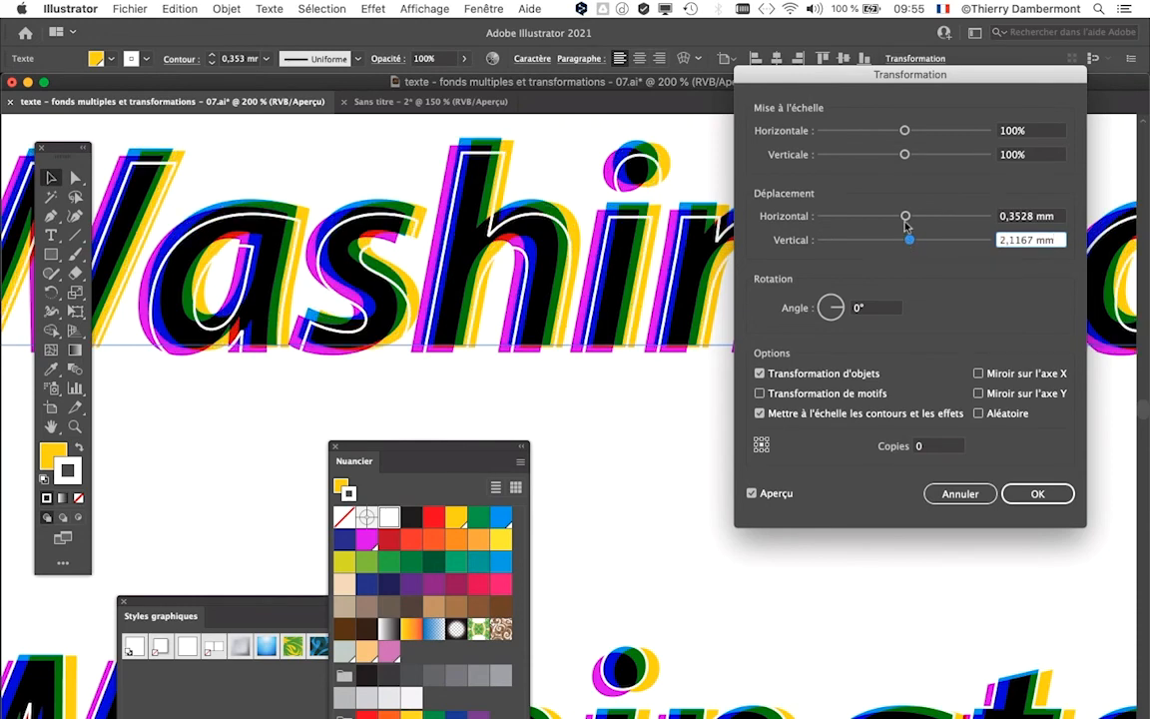
pyautogui.moveTo(905, 215); pyautogui.dragTo(897, 241)
pyautogui.click(1058, 495)
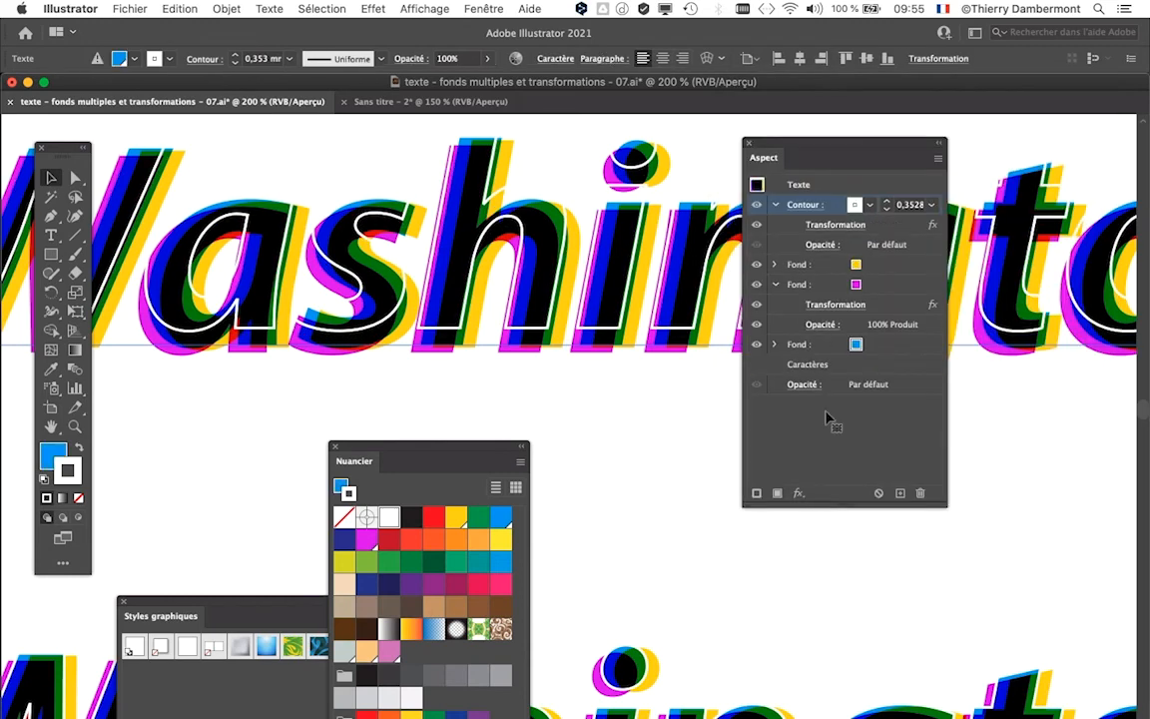
# Move the Aspect and Nuancier panels below the lettering to uncover the original Washington text with the unshifted stroke.
pyautogui.moveTo(799, 173); pyautogui.dragTo(897, 388)
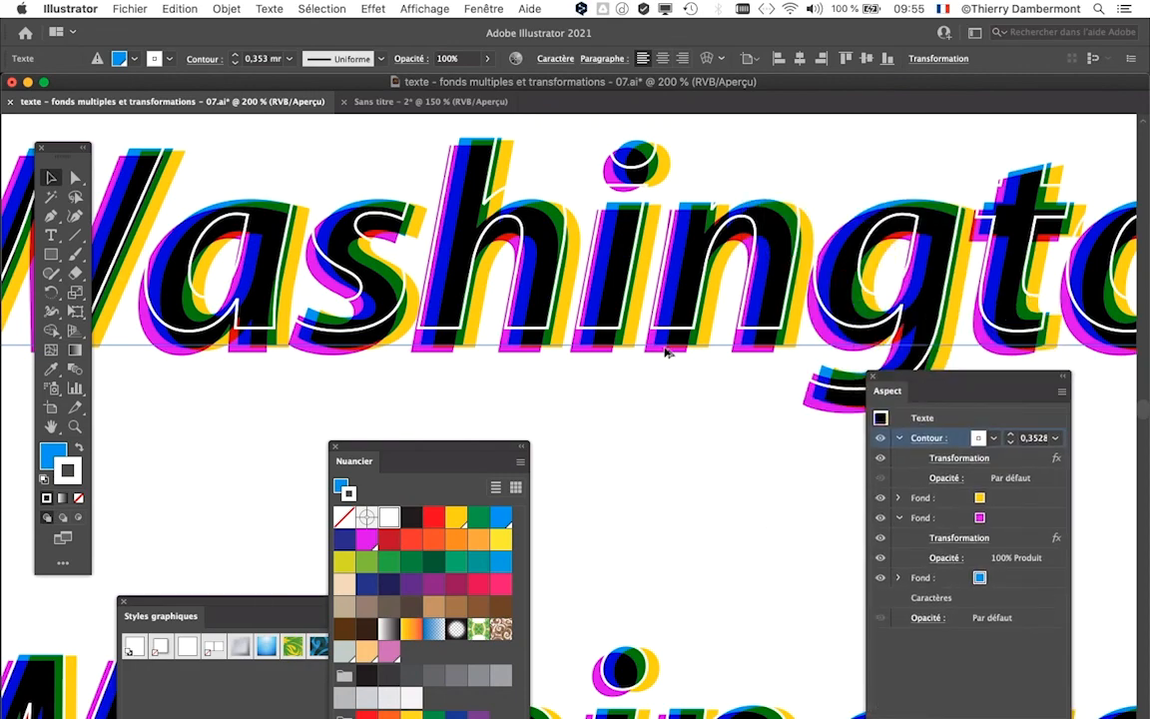
pyautogui.scroll(-1, 665, 350)
pyautogui.moveTo(642, 397); pyautogui.dragTo(629, 118)
pyautogui.moveTo(639, 369); pyautogui.dragTo(679, 360)
pyautogui.scroll(2, 665, 287)
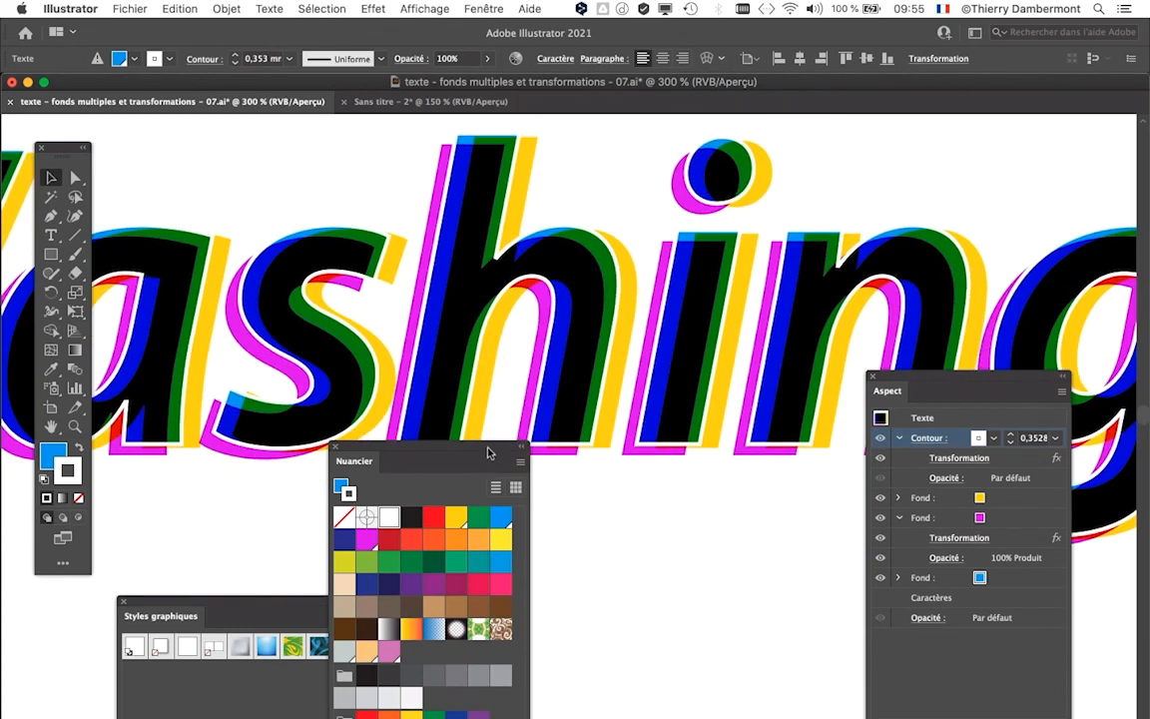
pyautogui.moveTo(488, 453); pyautogui.dragTo(574, 583)
pyautogui.moveTo(927, 389); pyautogui.dragTo(901, 616)
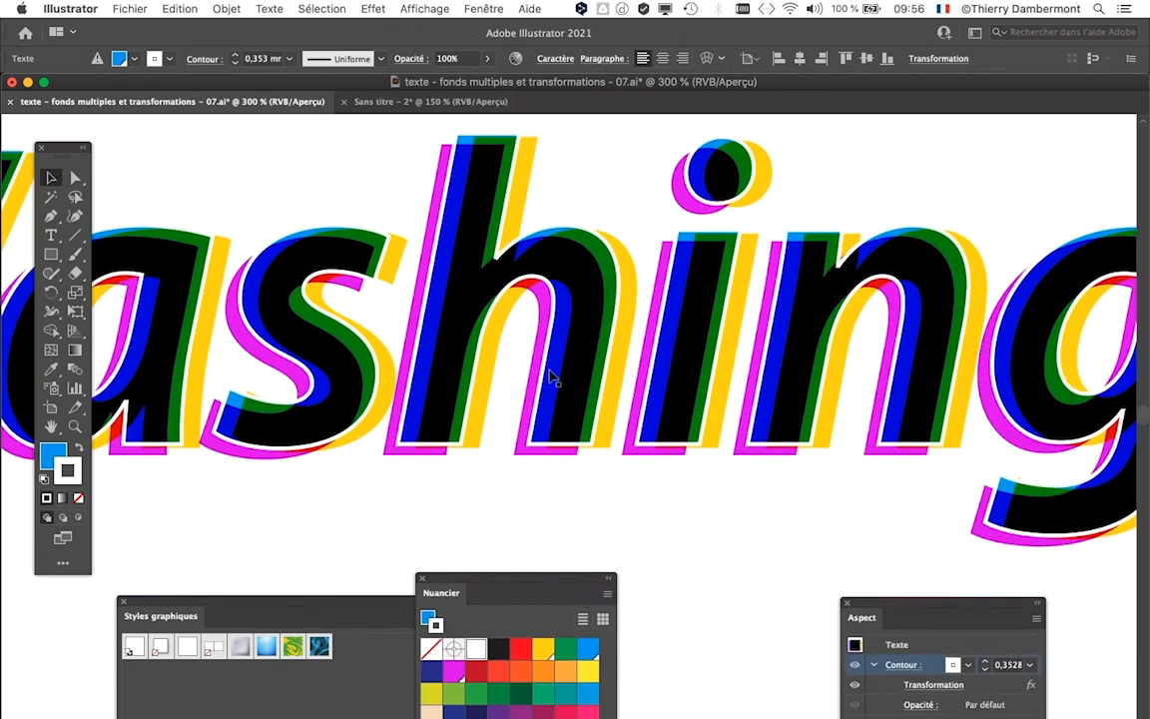
# Compare the original text's white stroke with the copy's offset stroke up close, examining how each crosses the coloured fills.
pyautogui.scroll(1, 829, 340)
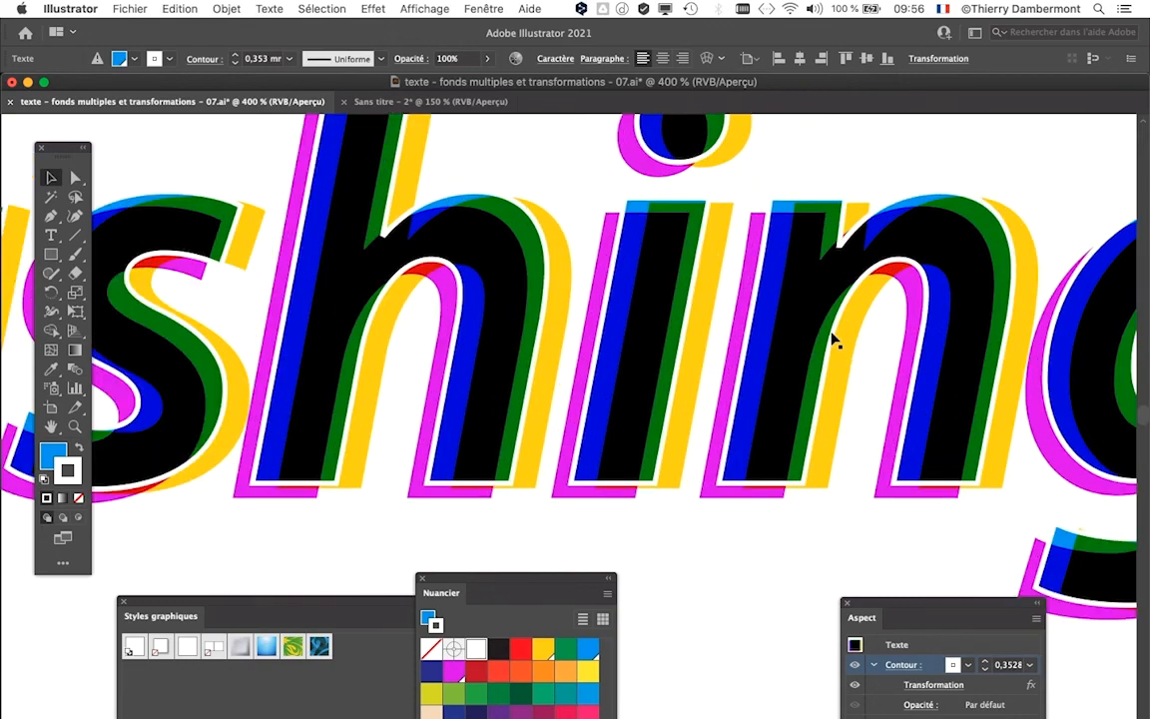
pyautogui.scroll(-2, 851, 306)
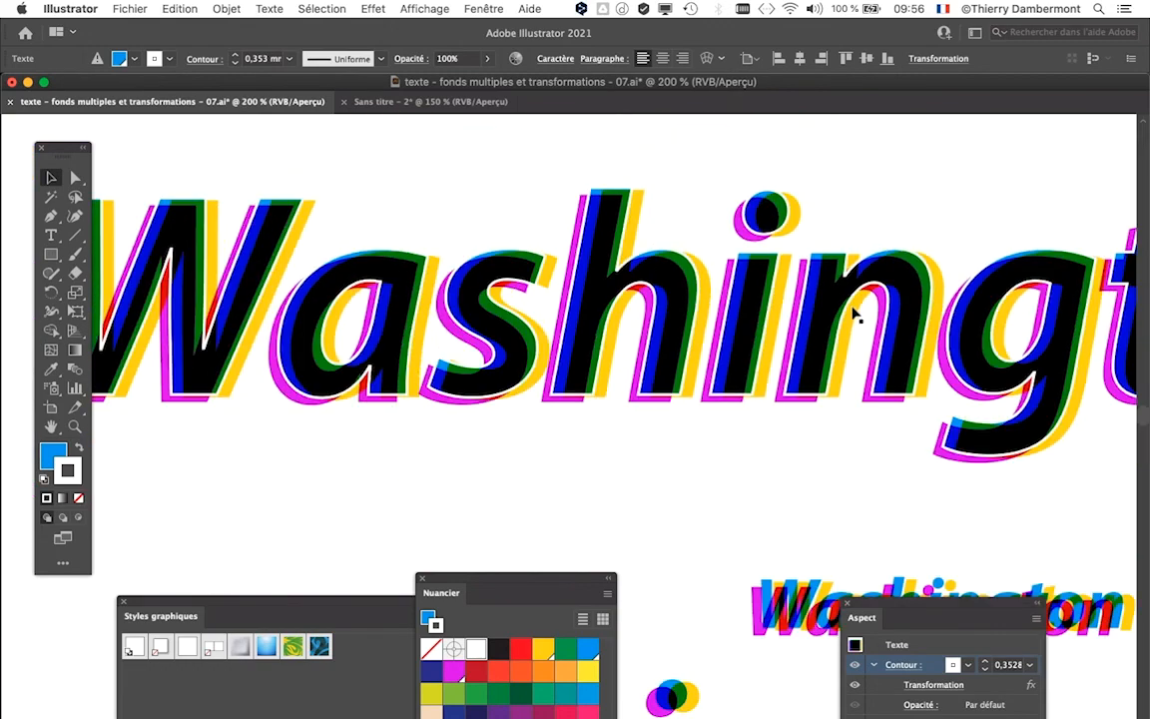
pyautogui.scroll(-3, 788, 269)
pyautogui.scroll(3, 734, 284)
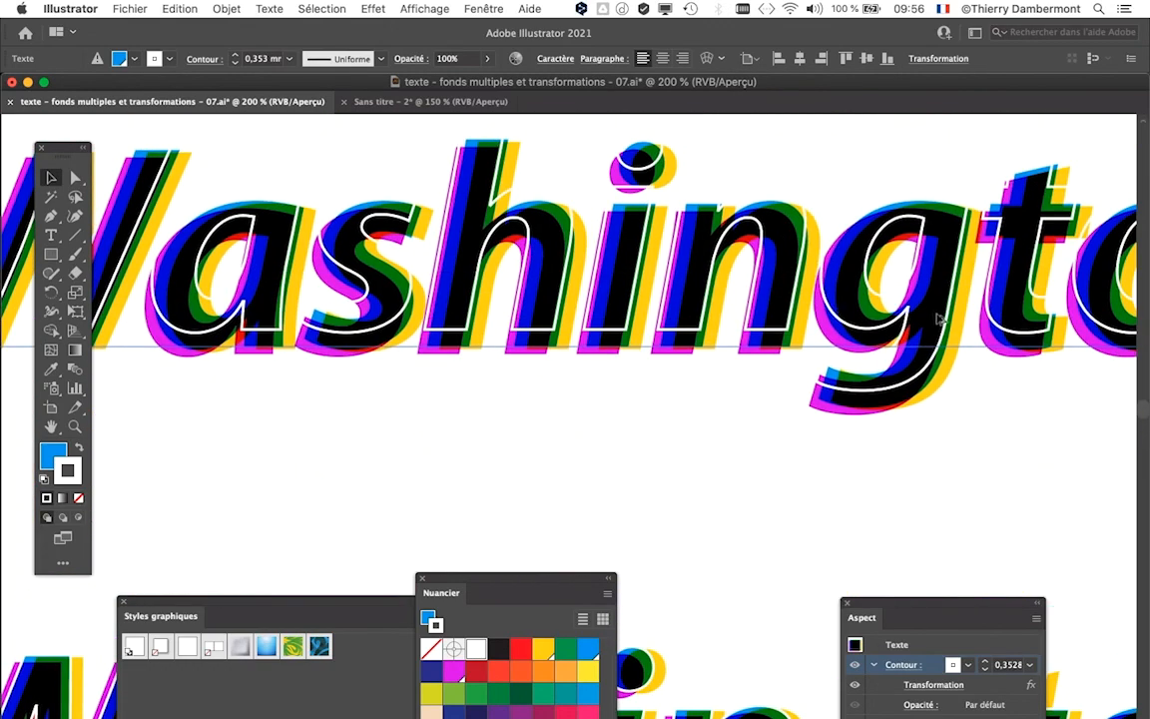
pyautogui.scroll(1, 839, 312)
pyautogui.hscroll(3, 759, 329)
pyautogui.scroll(1, 621, 319)
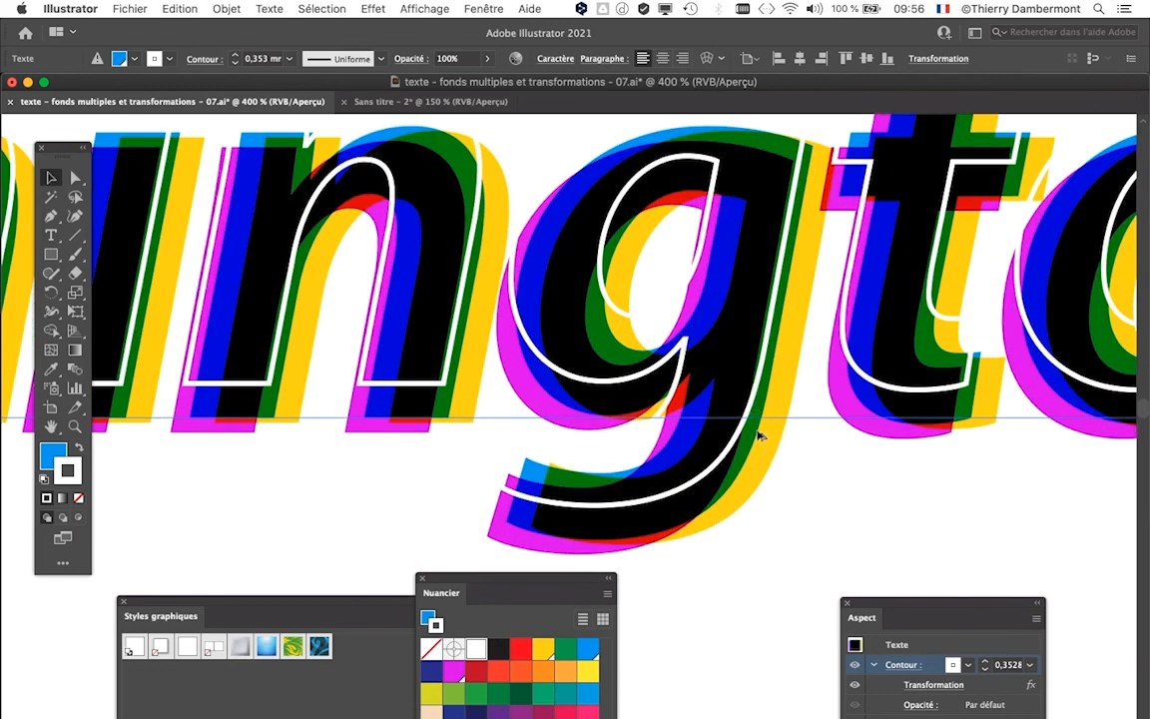
pyautogui.scroll(-1, 757, 436)
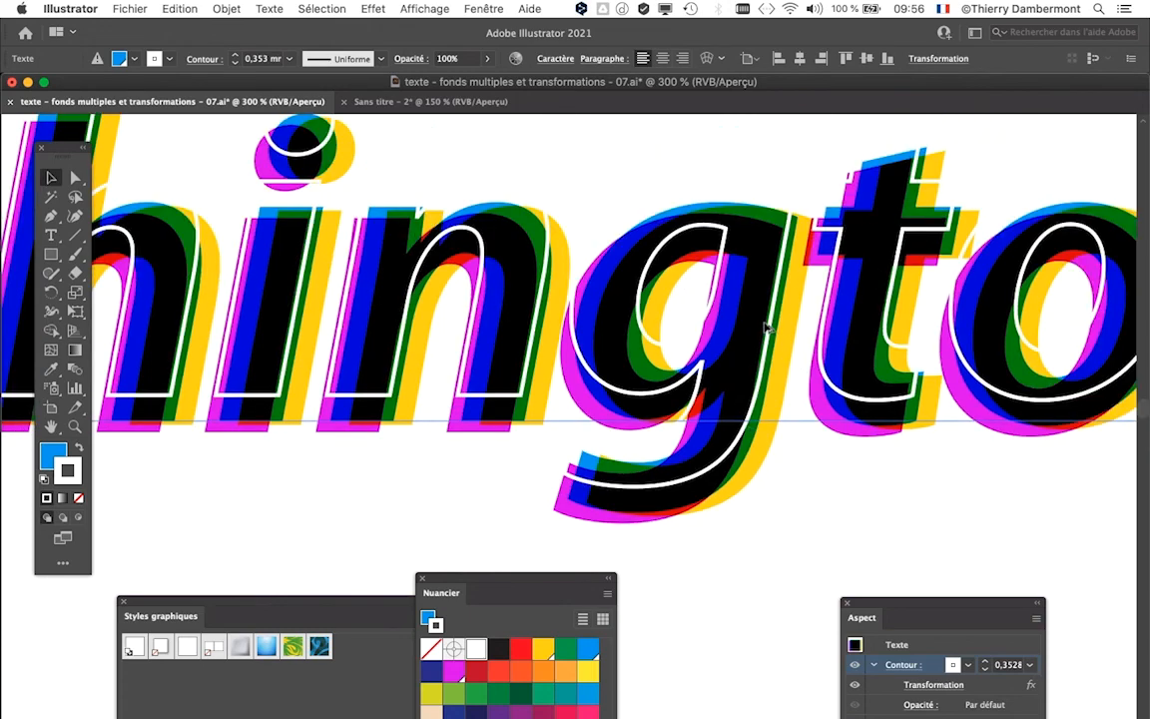
pyautogui.scroll(1, 883, 198)
pyautogui.scroll(-4, 883, 199)
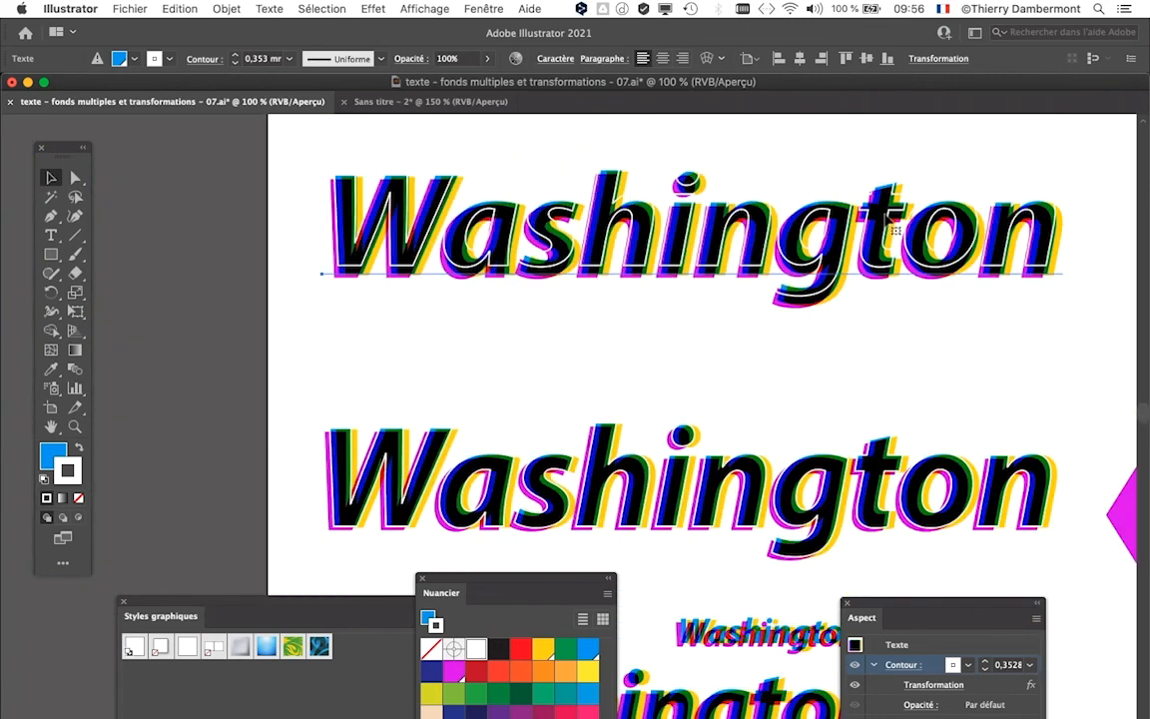
# Save the document as a new version named texte - fonds multiples et transformations - 08.ai, keeping the Adobe Illustrator format.
pyautogui.click(146, 8)
pyautogui.click(145, 159)
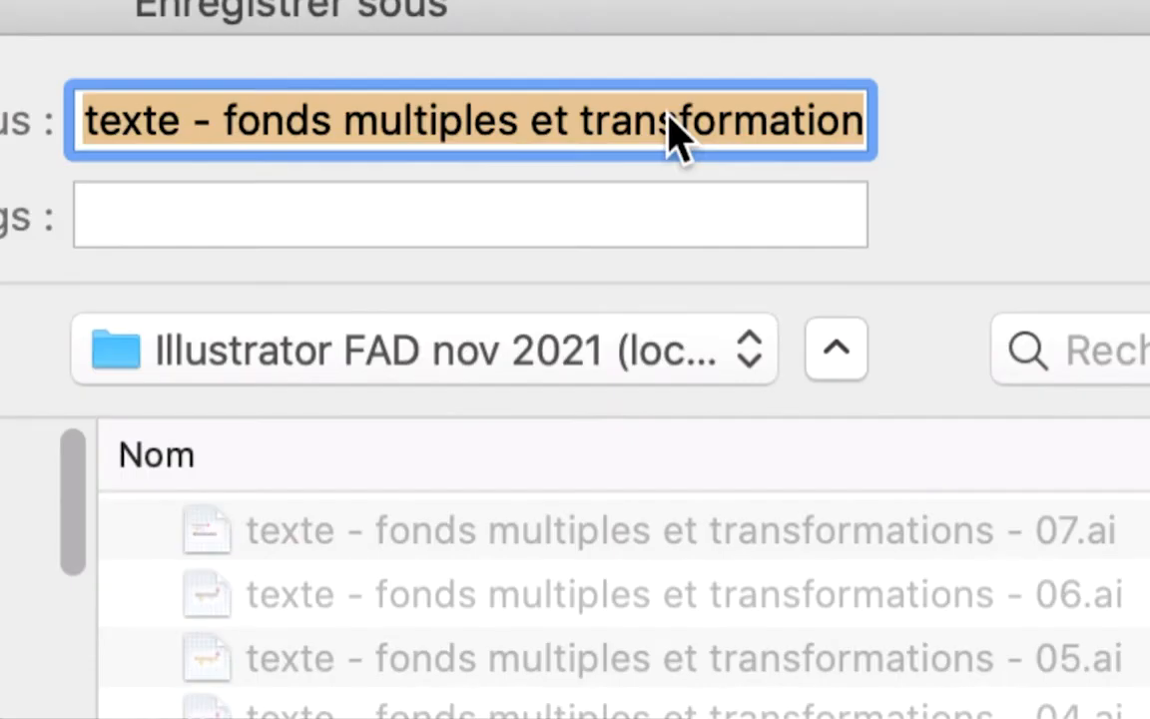
pyautogui.click(668, 117)
pyautogui.press('Down')
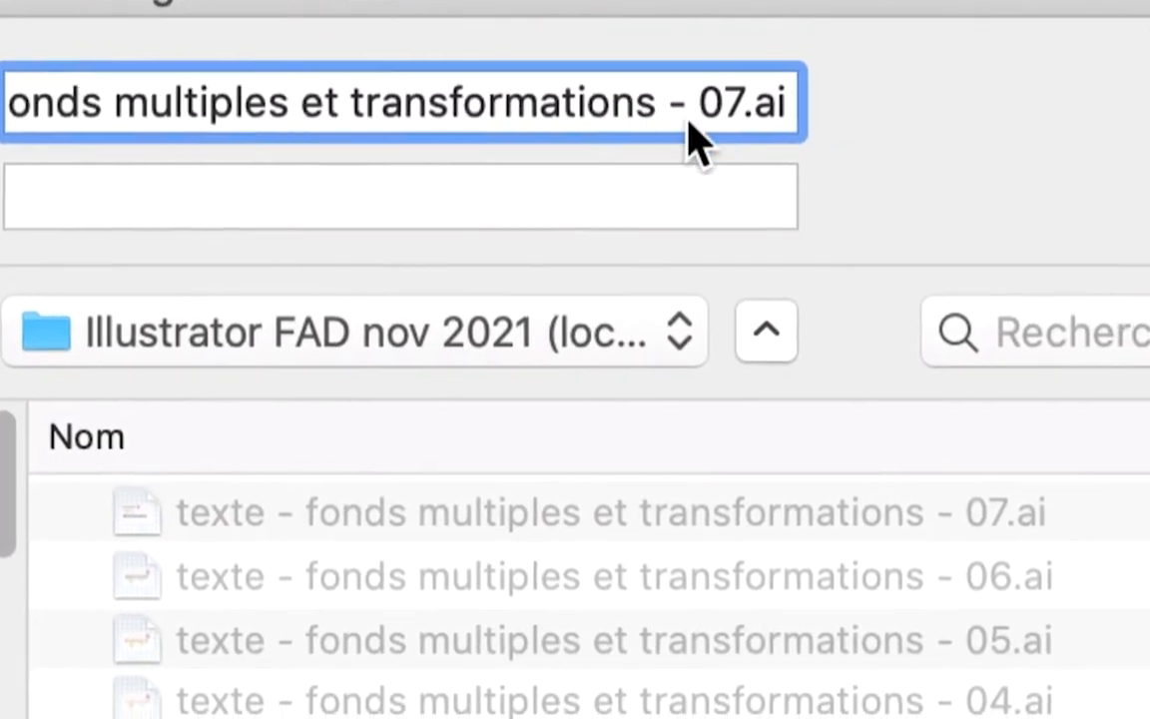
pyautogui.moveTo(717, 118); pyautogui.dragTo(739, 118)
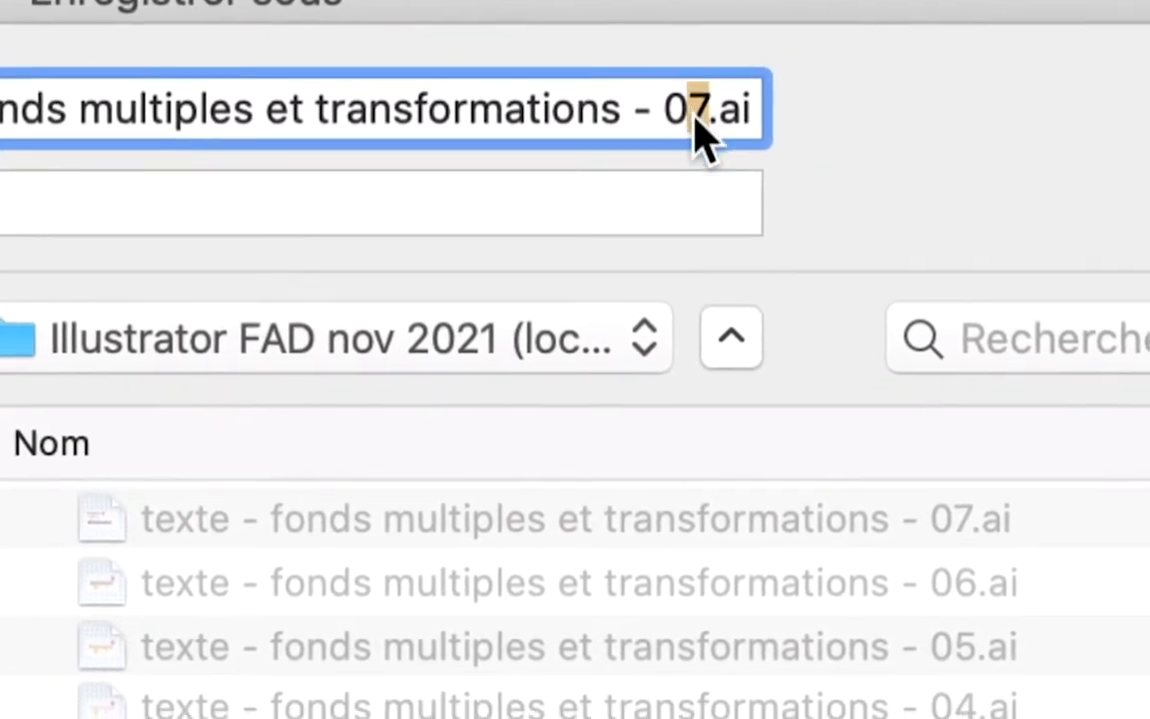
pyautogui.write('8')
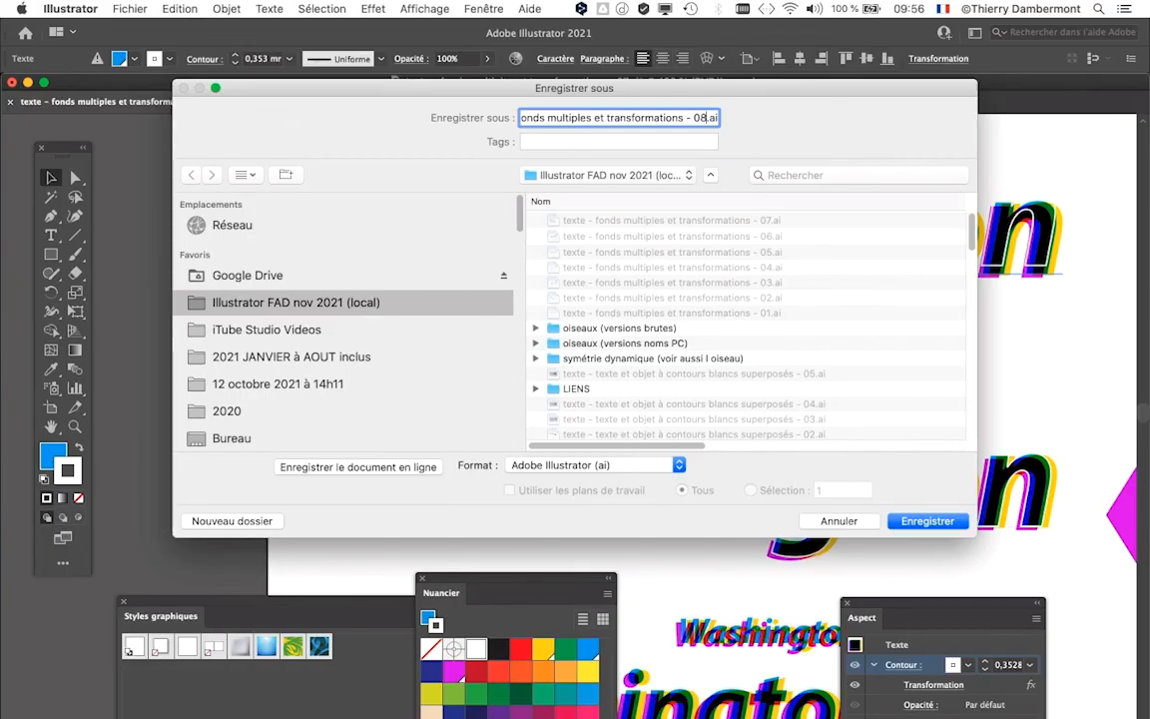
pyautogui.press('Return')
pyautogui.press('Return')
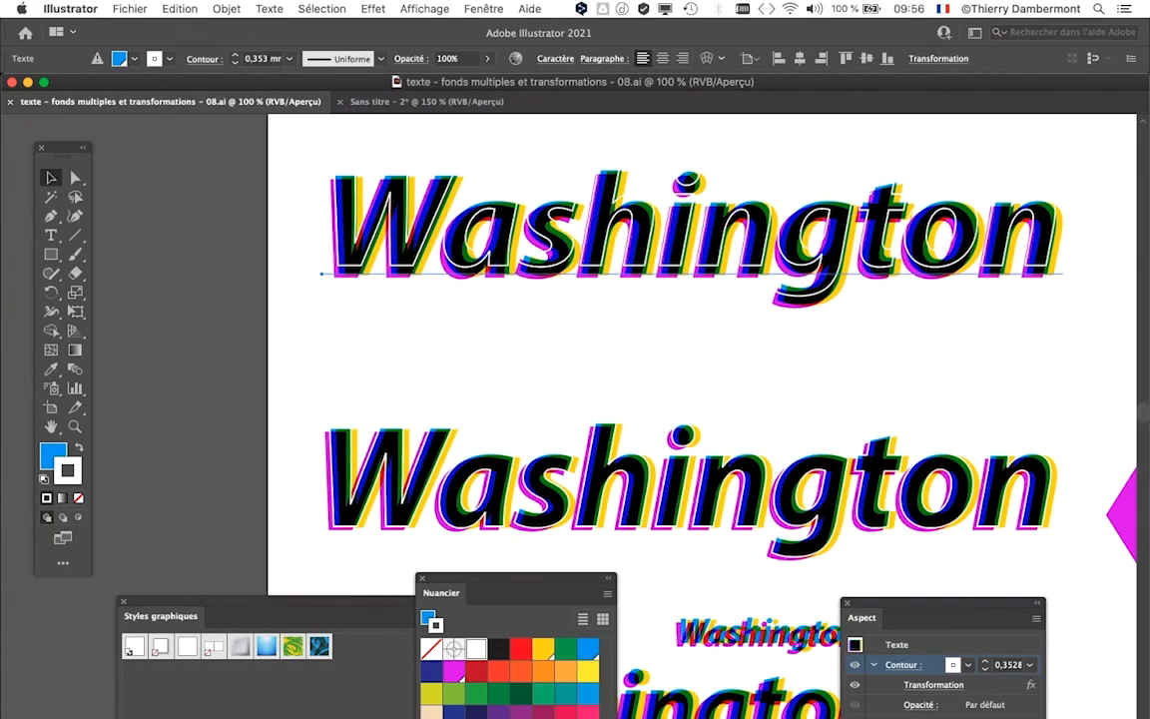
# Examine up close how the upper Washington text's offset white stroke crosses the letters' overlapping coloured fills.
pyautogui.press('super+plus')
pyautogui.press('super+plus')
pyautogui.press('super+plus')
pyautogui.press('super+plus')
pyautogui.press('super+minus')
pyautogui.press('super+minus')
pyautogui.press('super+minus')
pyautogui.press('super+minus')
pyautogui.press('super+minus')
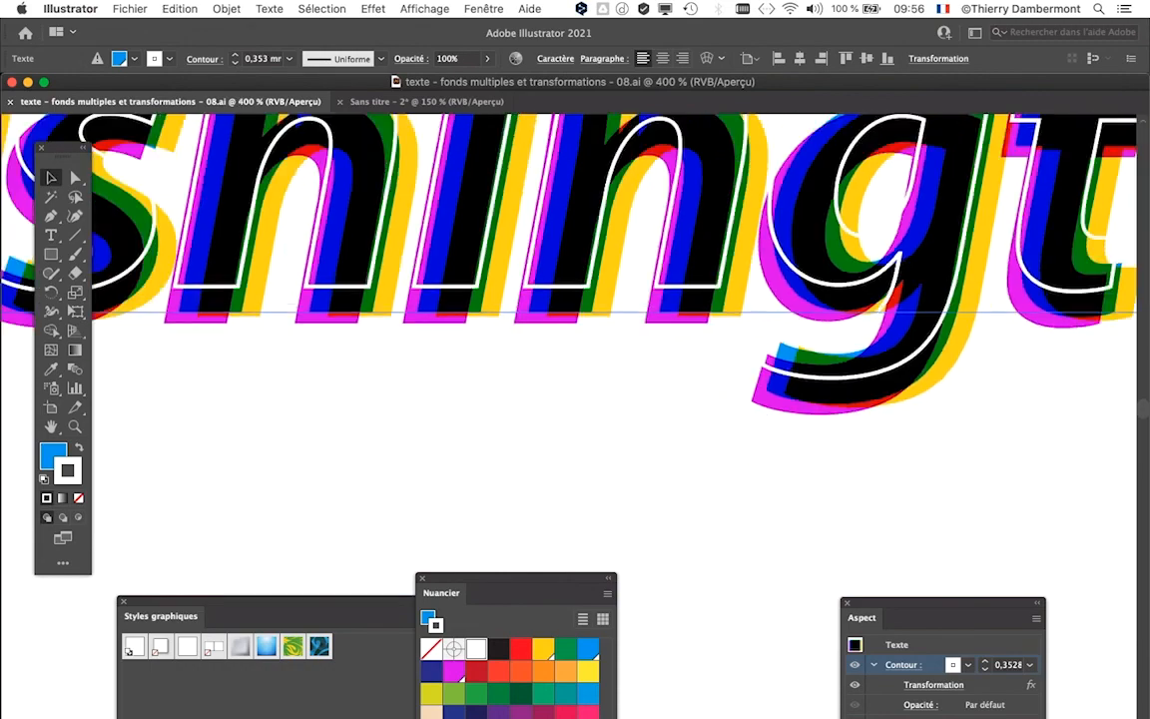
pyautogui.hscroll(2, 638, 360)
pyautogui.scroll(-1, 638, 360)
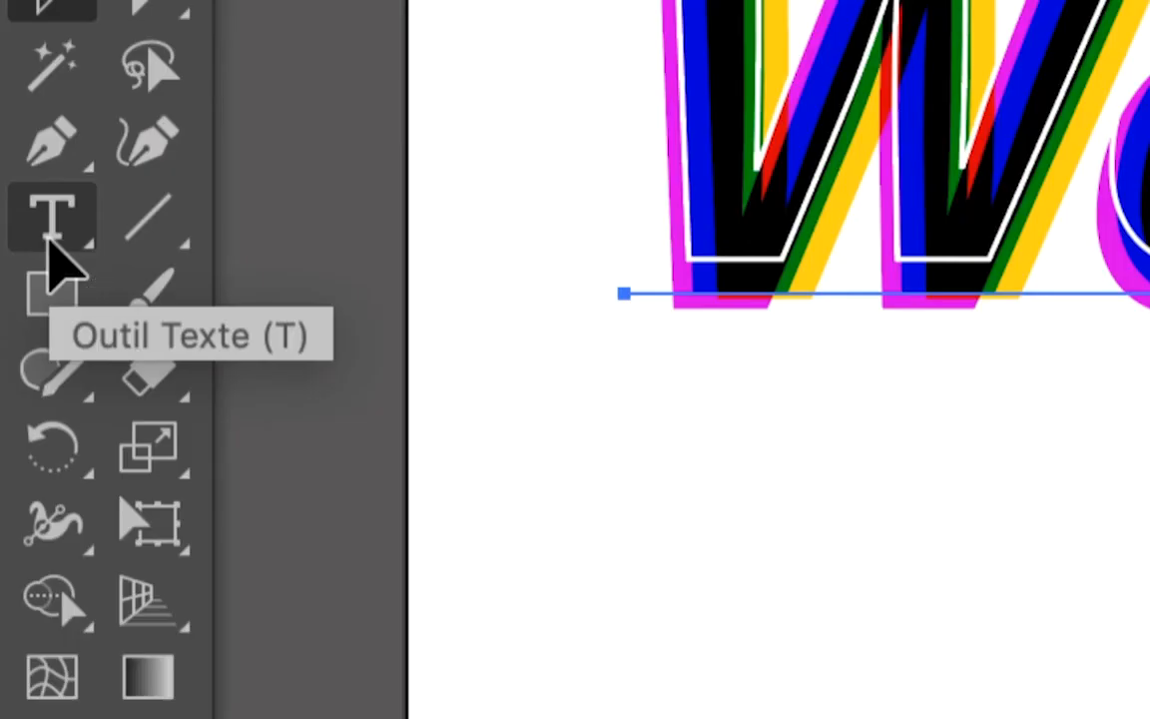
# Detach the Type tool variants as a floating toolbar to view them, and close that toolbar.
pyautogui.click(51, 248)
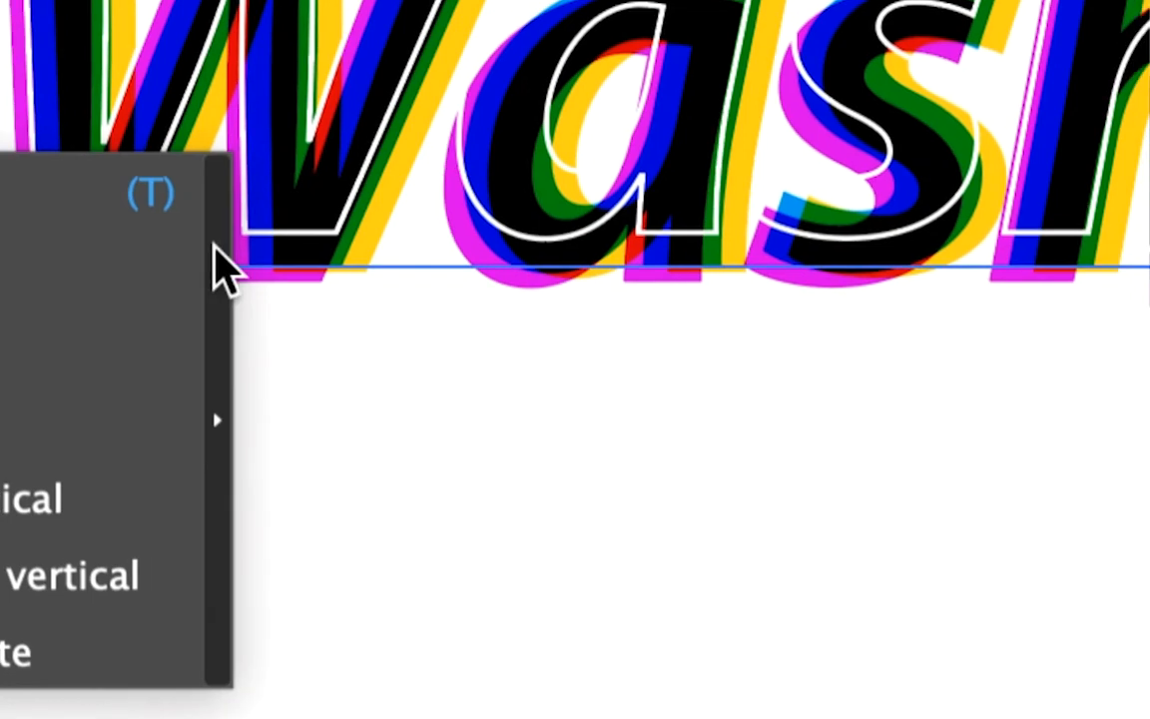
pyautogui.click(703, 299)
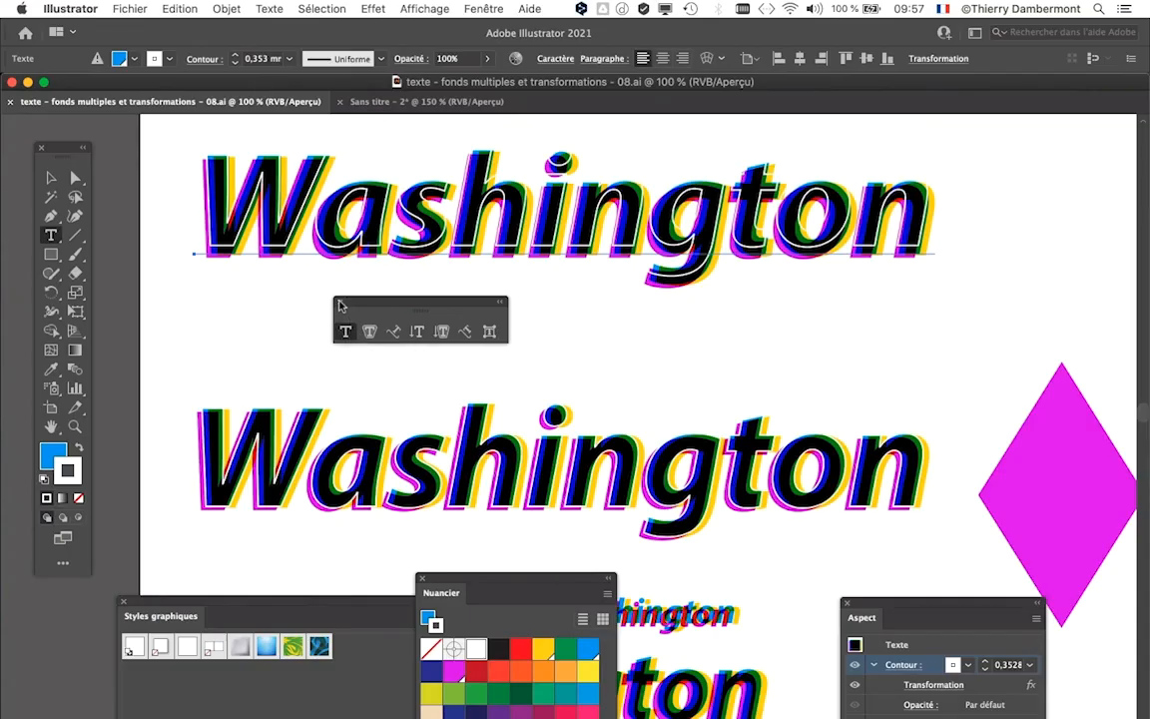
pyautogui.click(340, 303)
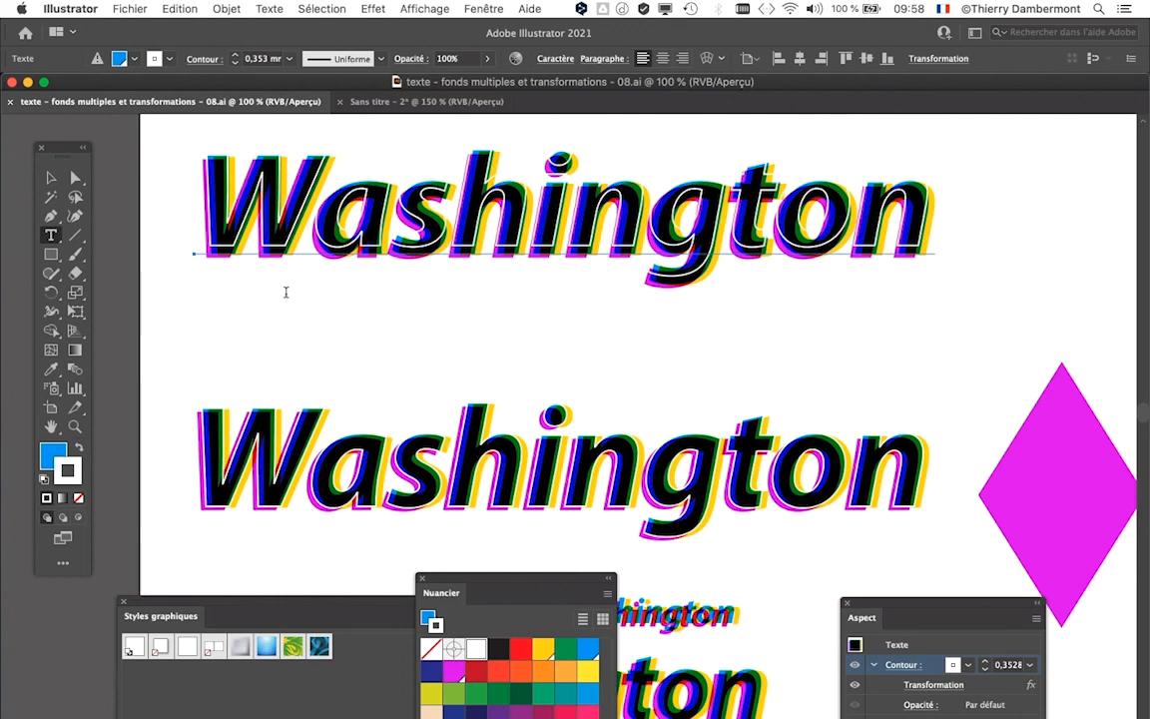
# Switch back to the Selection tool and deselect the upper Washington text.
pyautogui.click(51, 177)
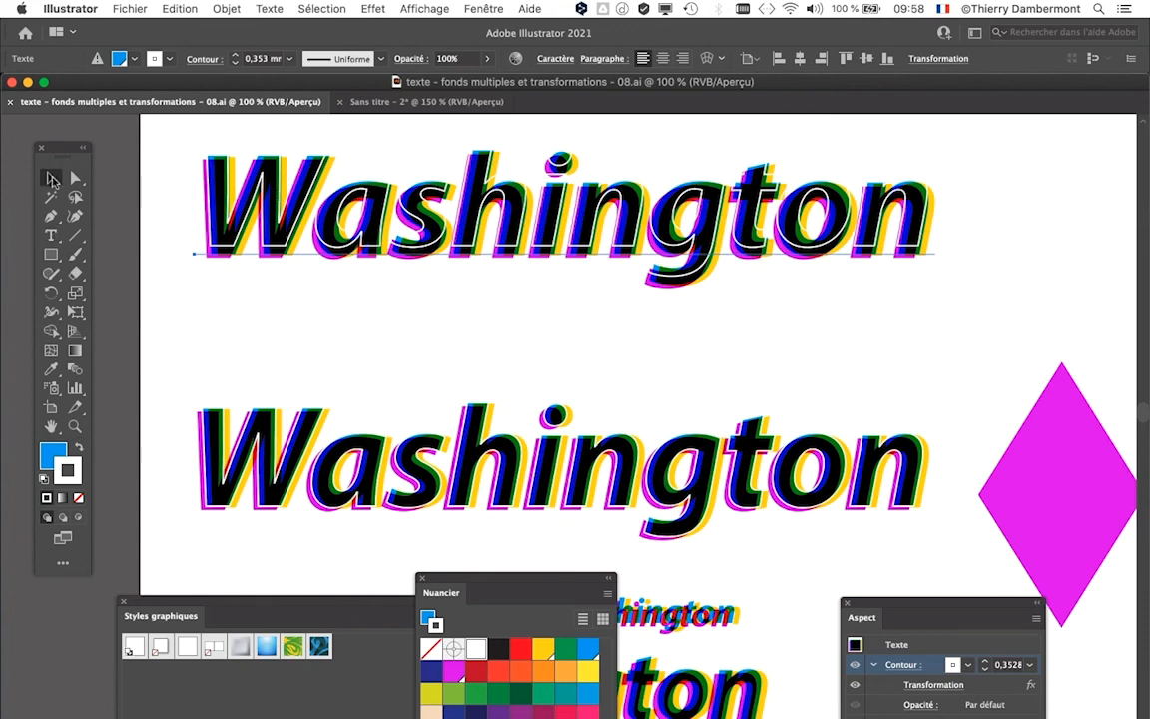
pyautogui.click(575, 311)
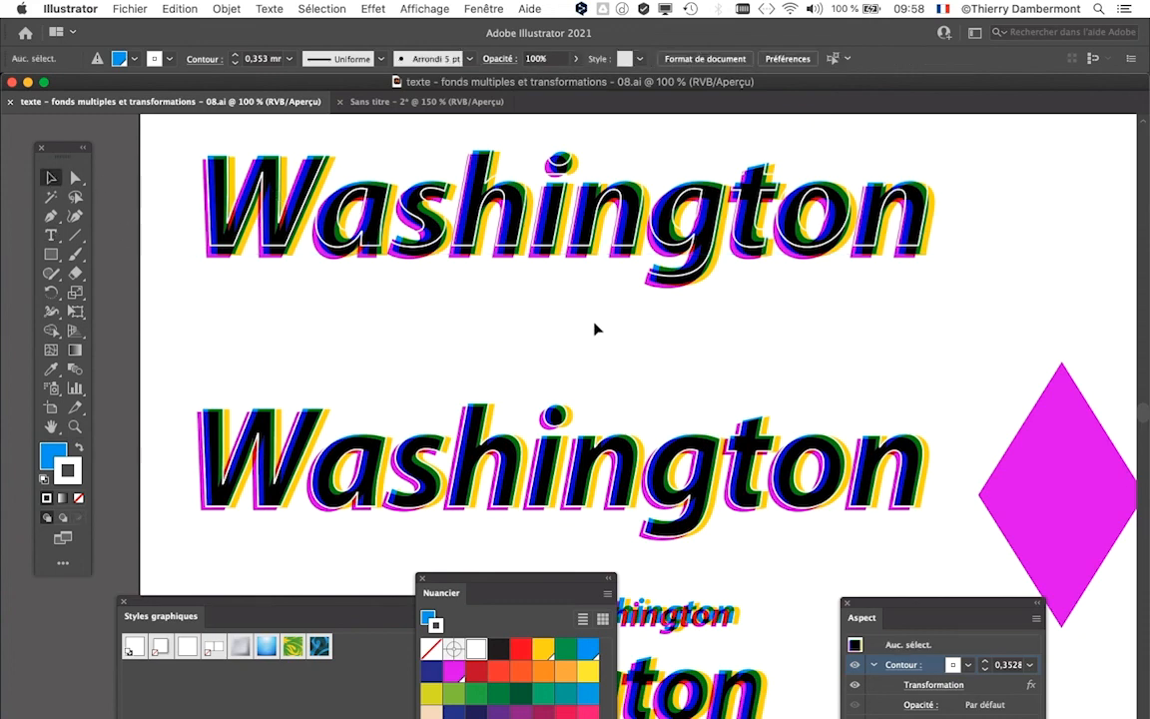
pyautogui.press('super+minus')
pyautogui.moveTo(666, 369); pyautogui.dragTo(541, 278)
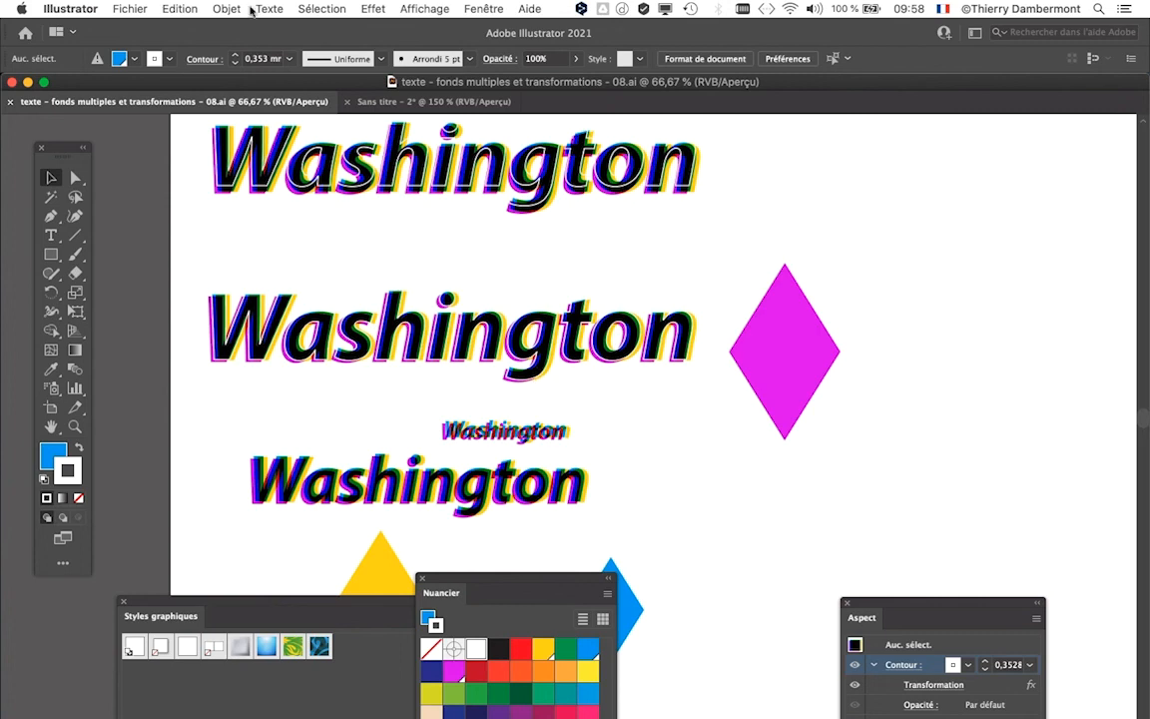
# Start quitting the application, cancel when asked about the untitled document, and save that document as Sans titre - 2.ai in Adobe Illustrator format.
pyautogui.press('super+q')
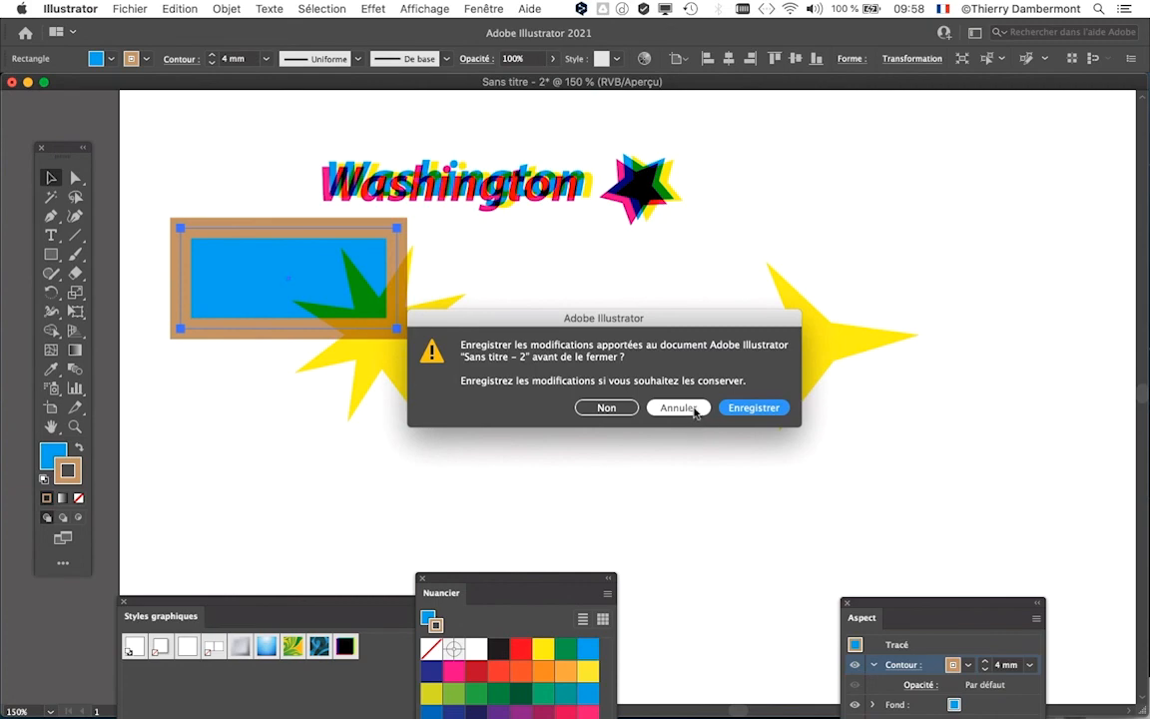
pyautogui.click(696, 409)
pyautogui.click(124, 12)
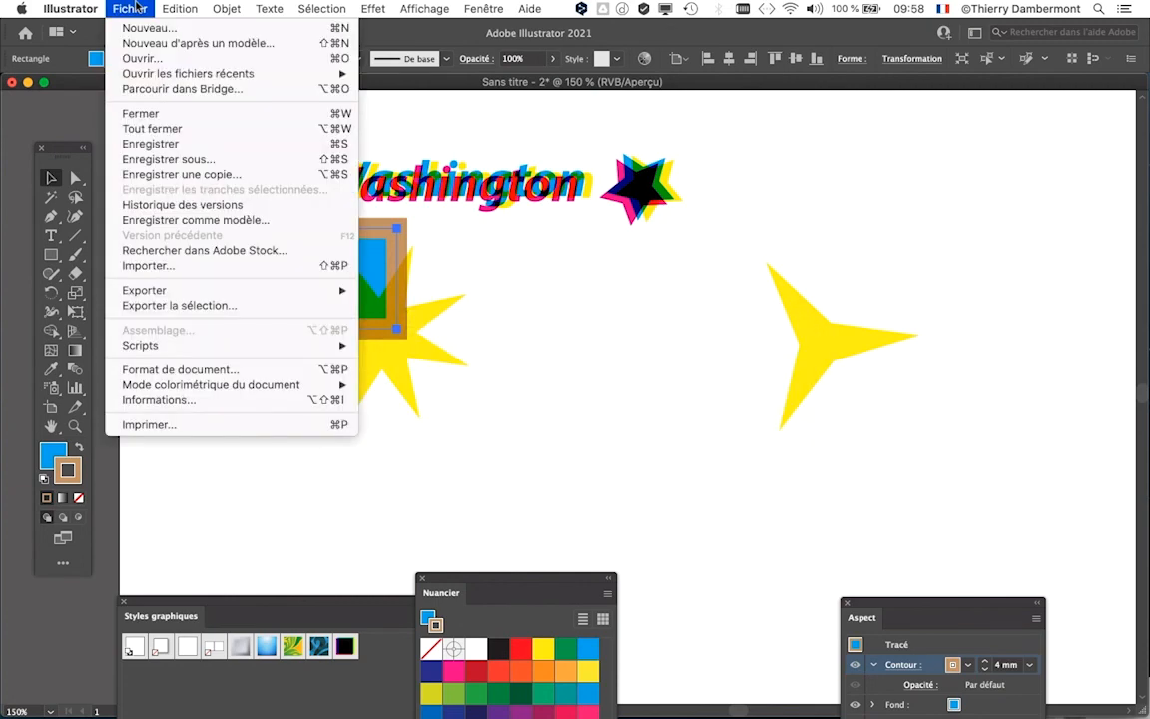
pyautogui.click(210, 159)
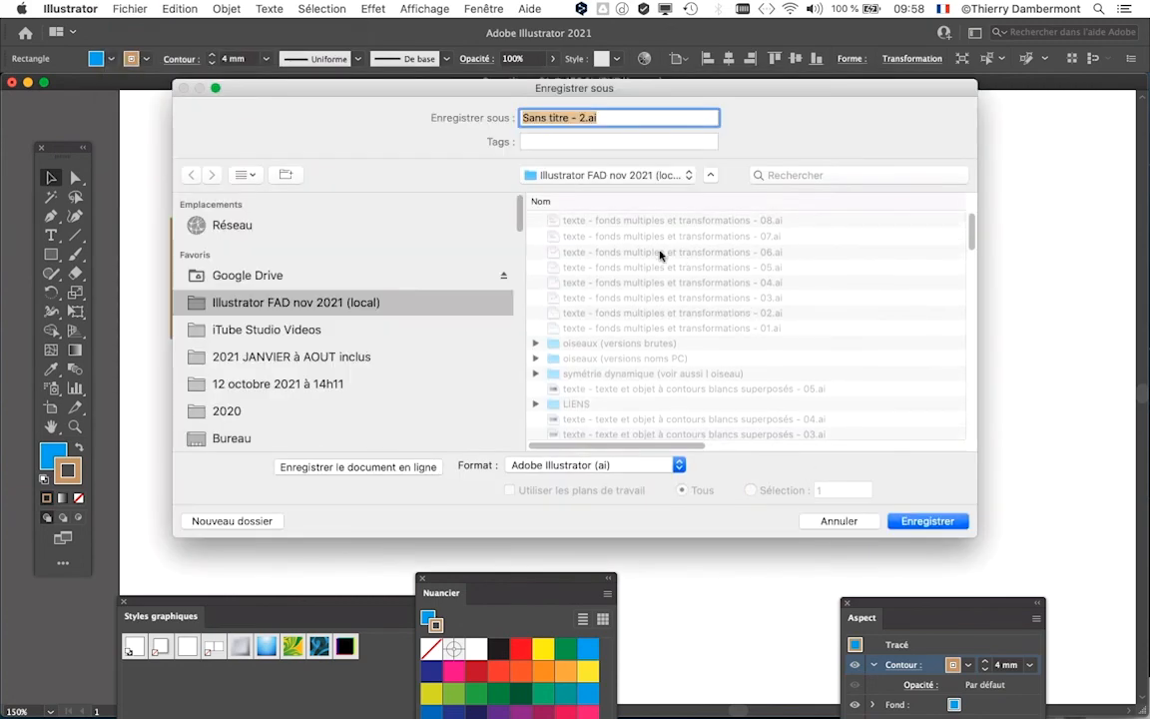
pyautogui.click(926, 519)
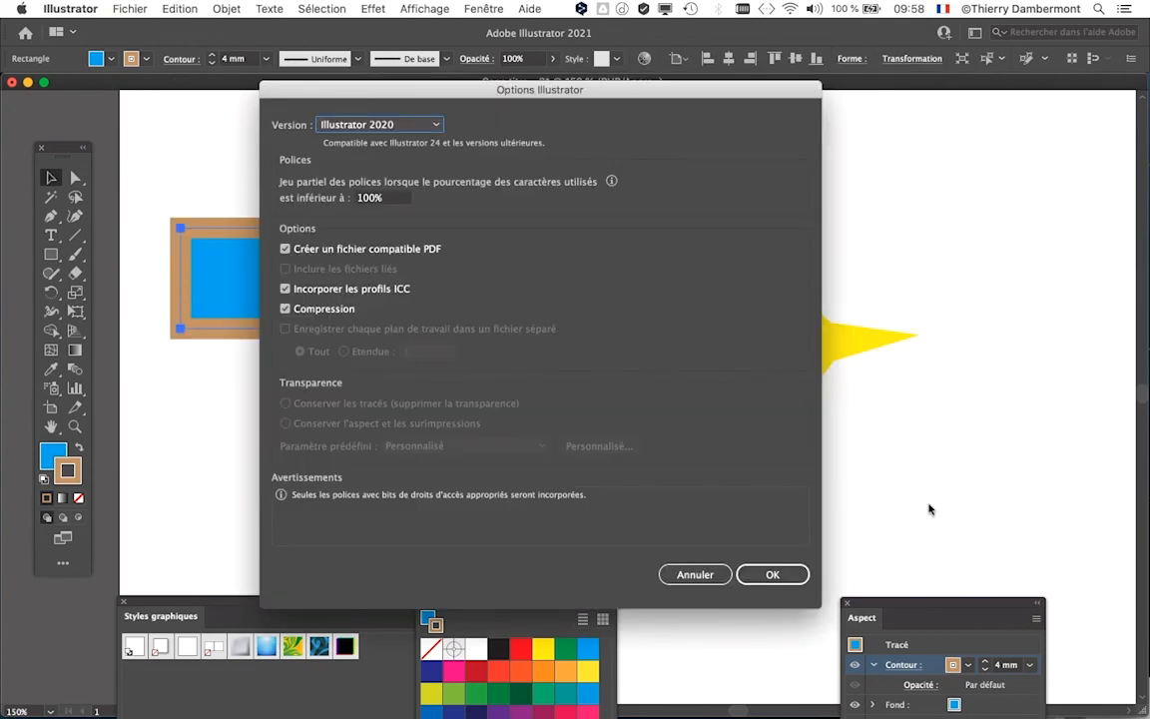